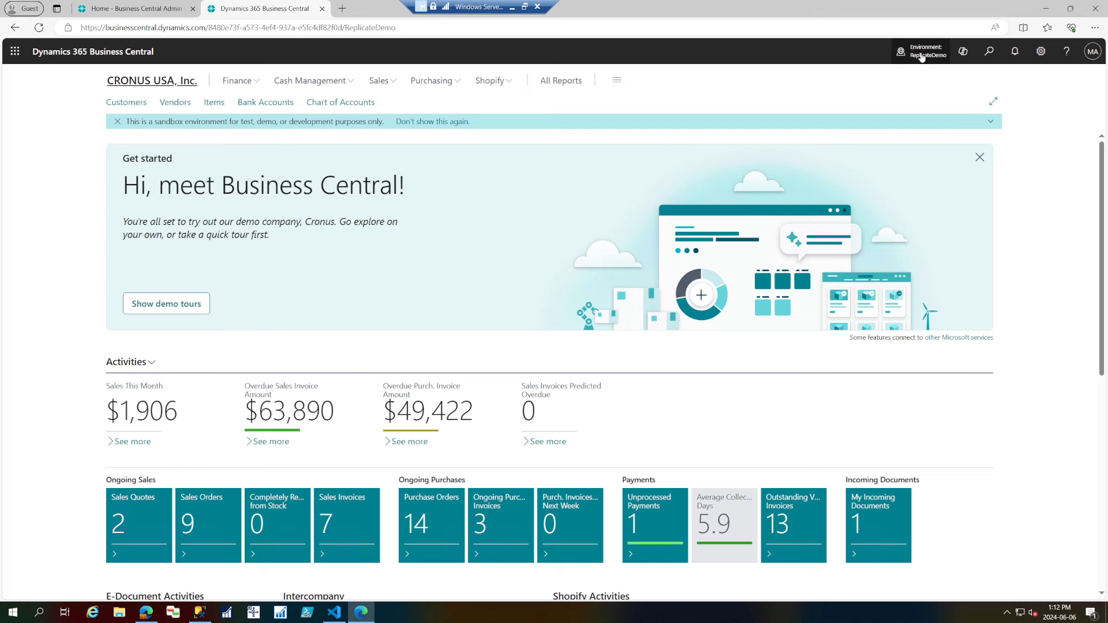
Review the companies available in the ReplicateDemo environment, including CRONUS USA, Inc. and My Company
left_click(922, 54)
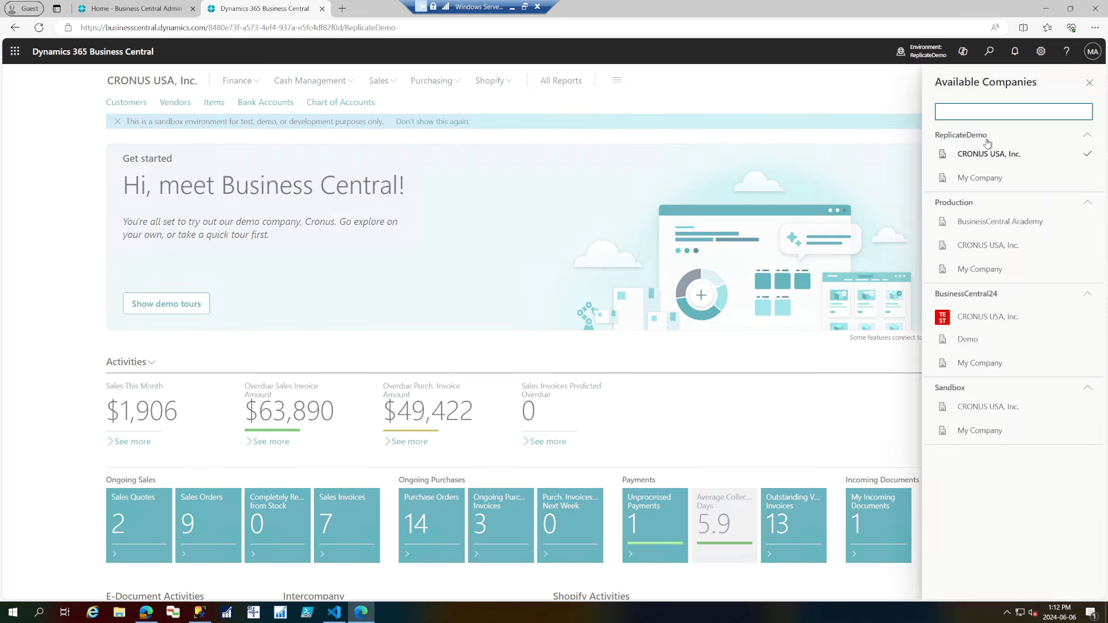
left_click_drag(974, 155, 1032, 154)
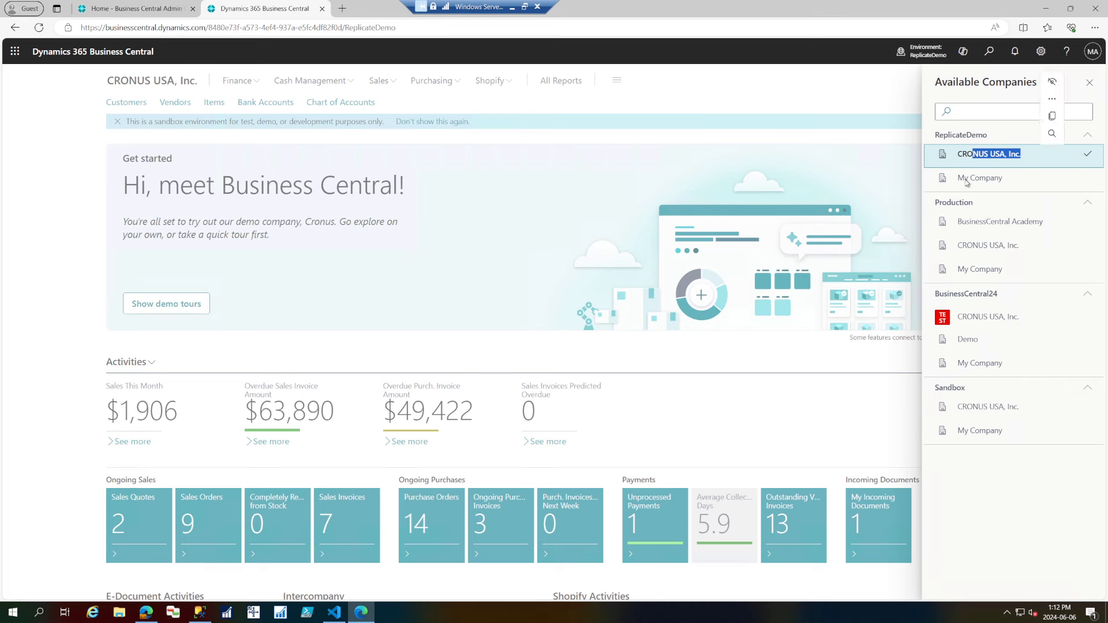
left_click_drag(964, 179, 1023, 180)
left_click(780, 121)
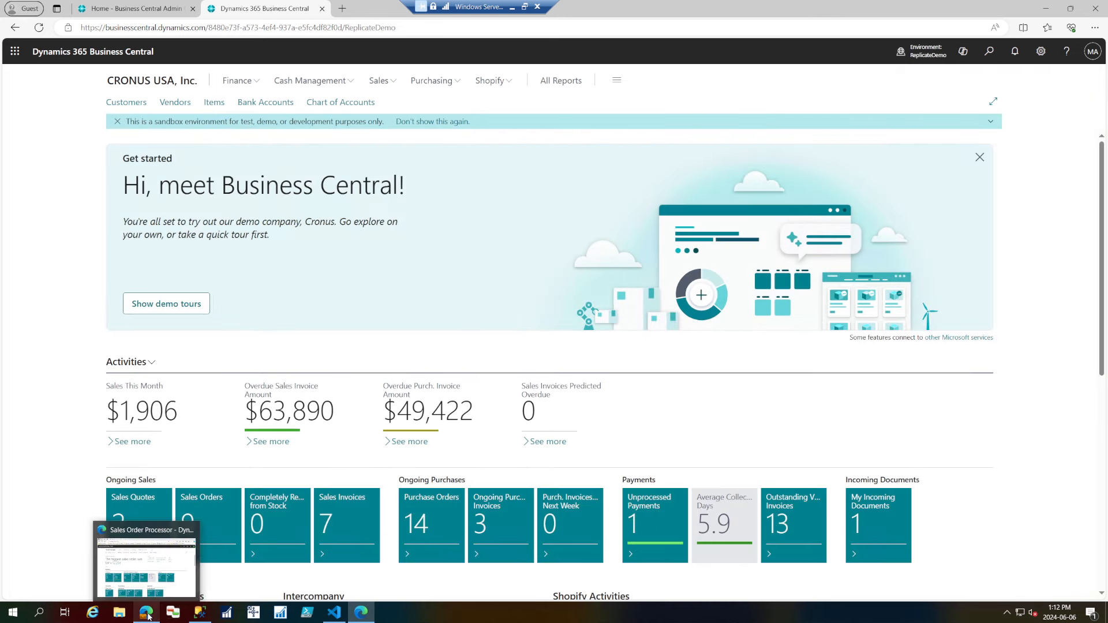
Check the Business Central version of the ReplicateDemo environment in Help & Support, and return to the home page
left_click(1040, 51)
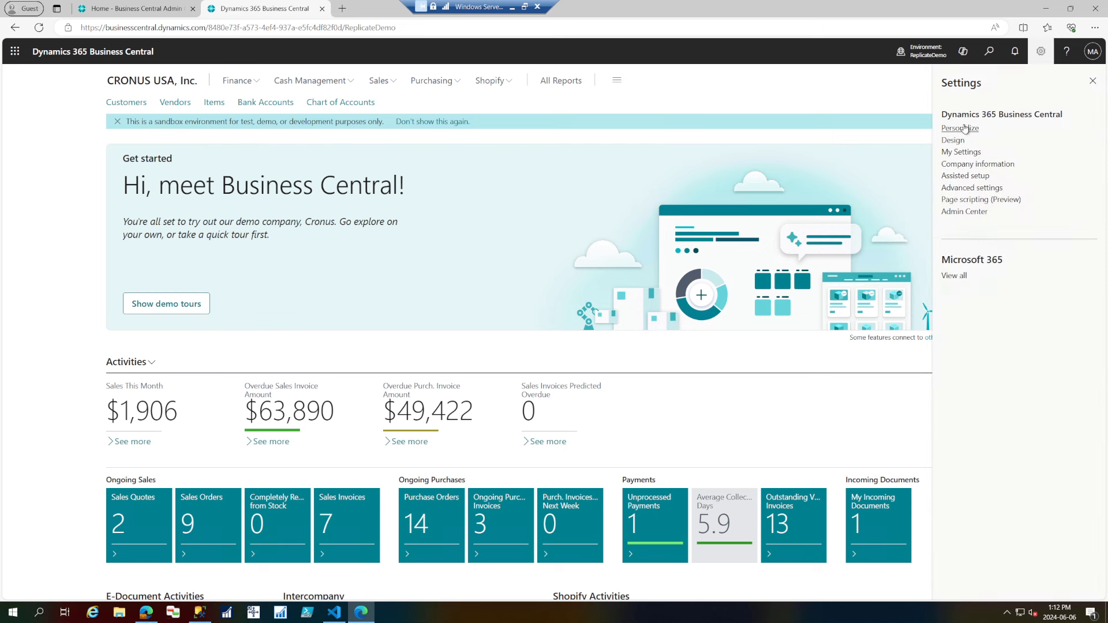
left_click(1067, 51)
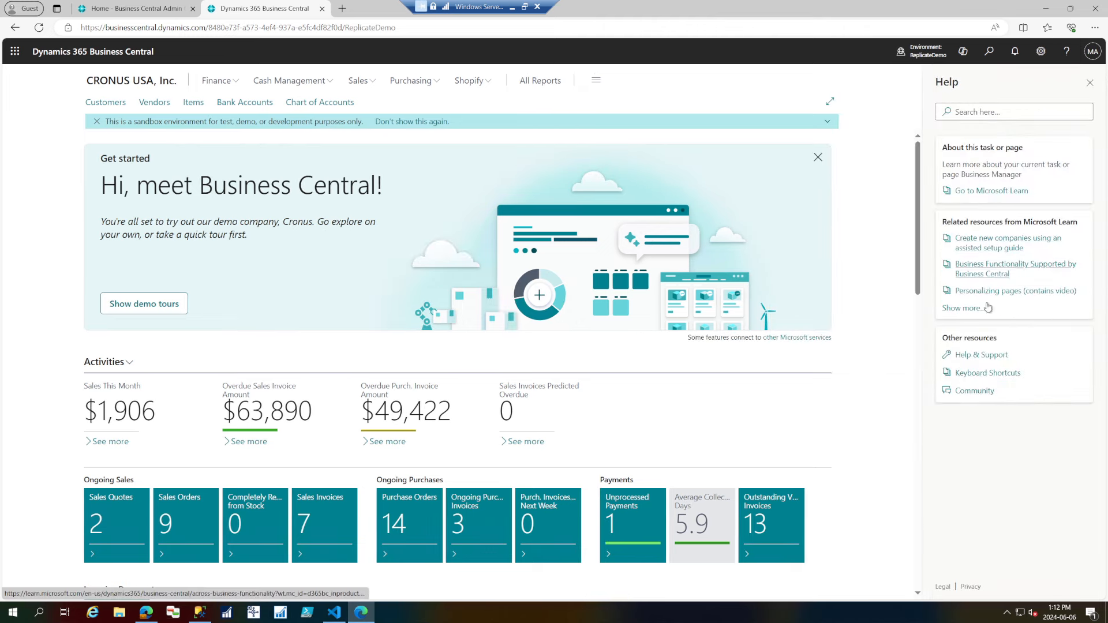
left_click(981, 355)
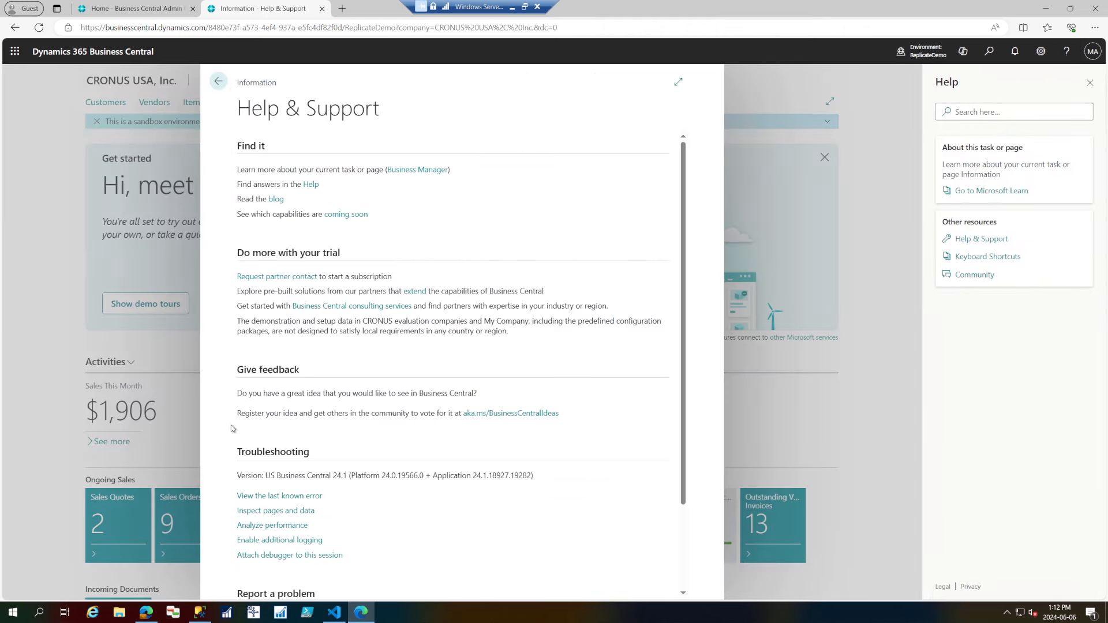
double_click(340, 475)
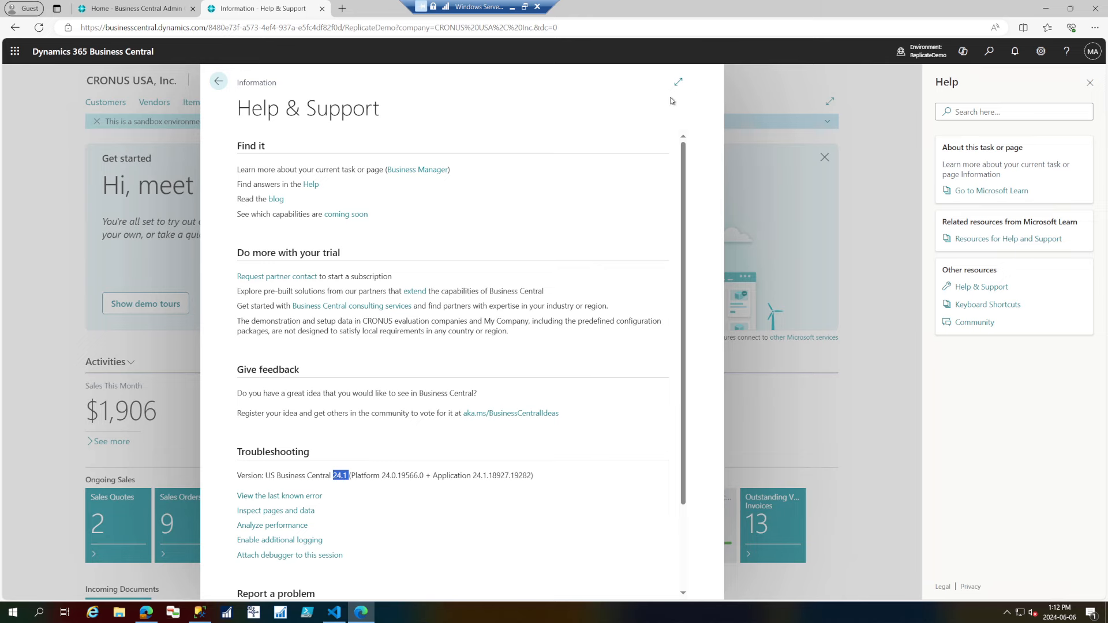
left_click(219, 82)
Switch to the localhost BC190 client, refresh the paused session, and check its version in Help and Support
left_click(146, 612)
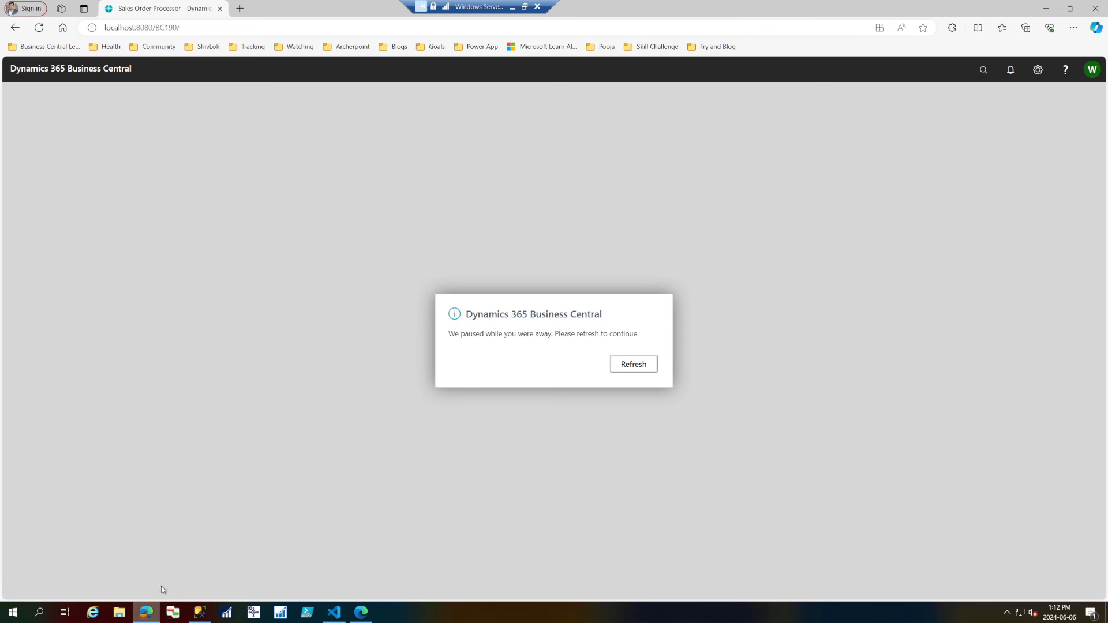
left_click(645, 362)
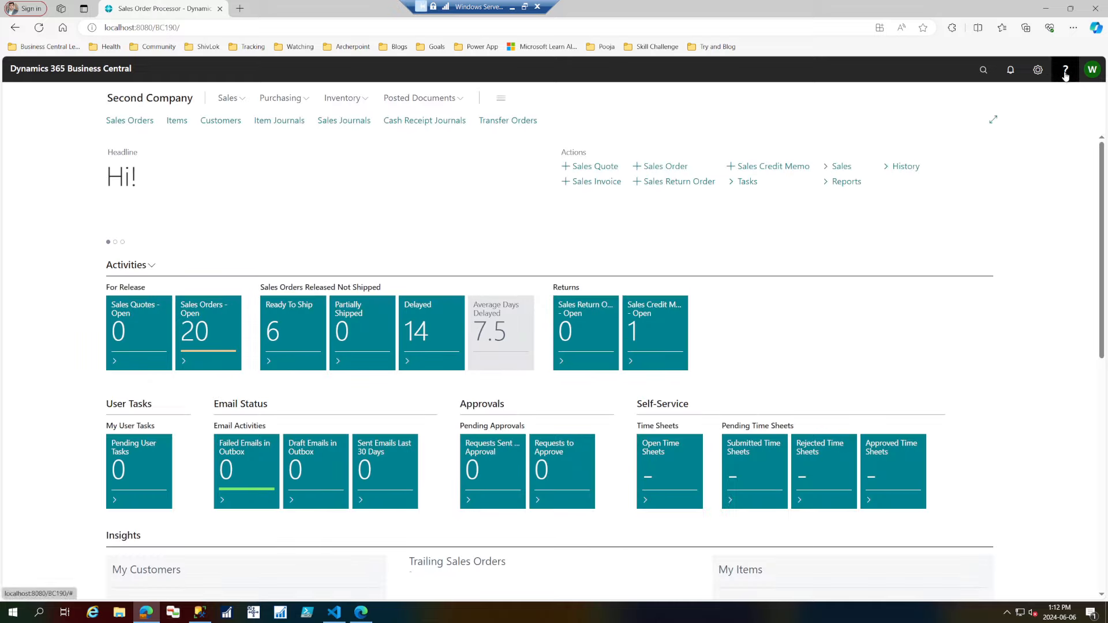
left_click(1065, 71)
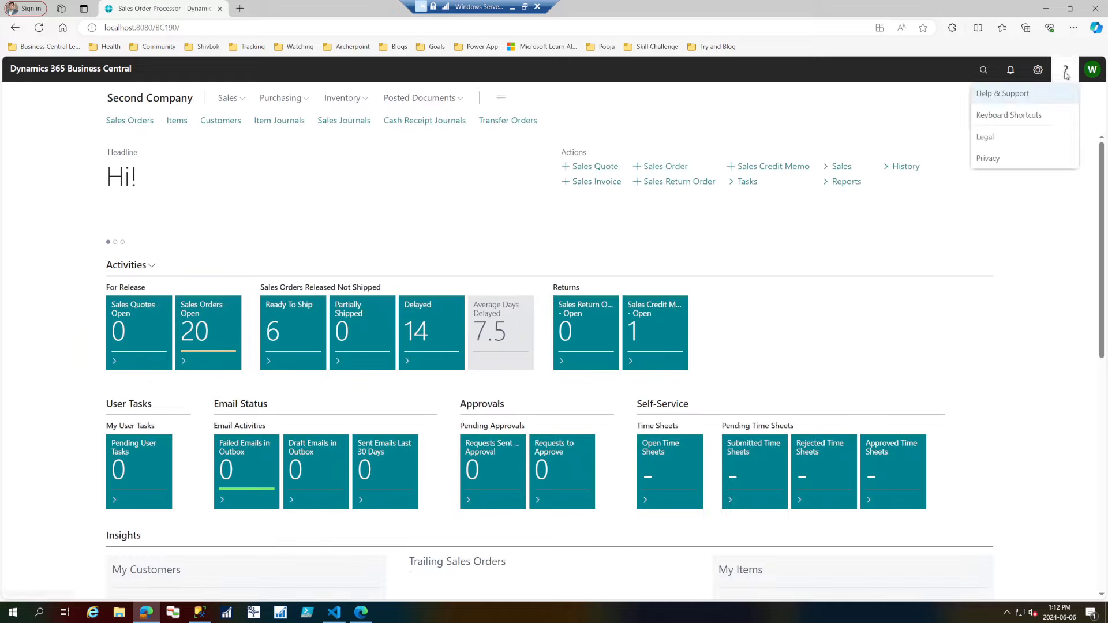
left_click(1012, 97)
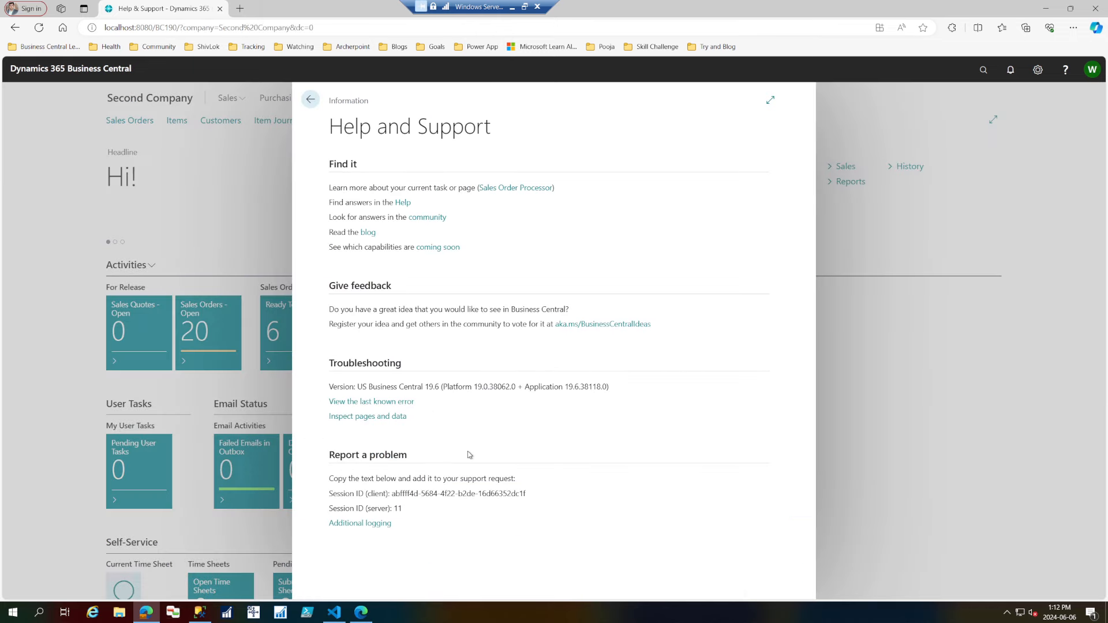
triple_click(482, 387)
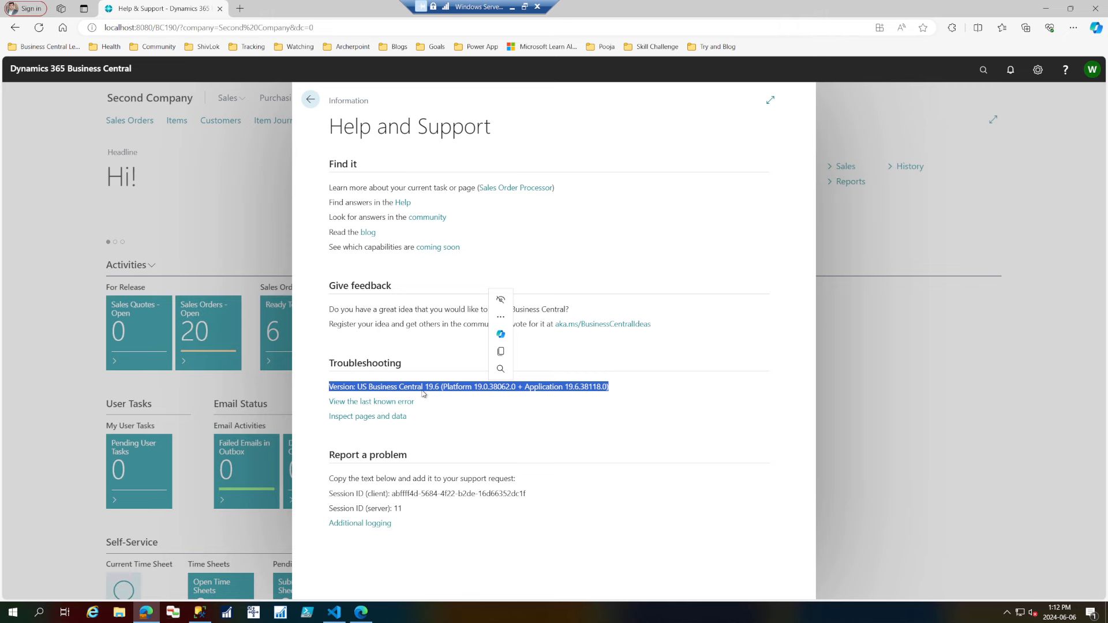
left_click(310, 100)
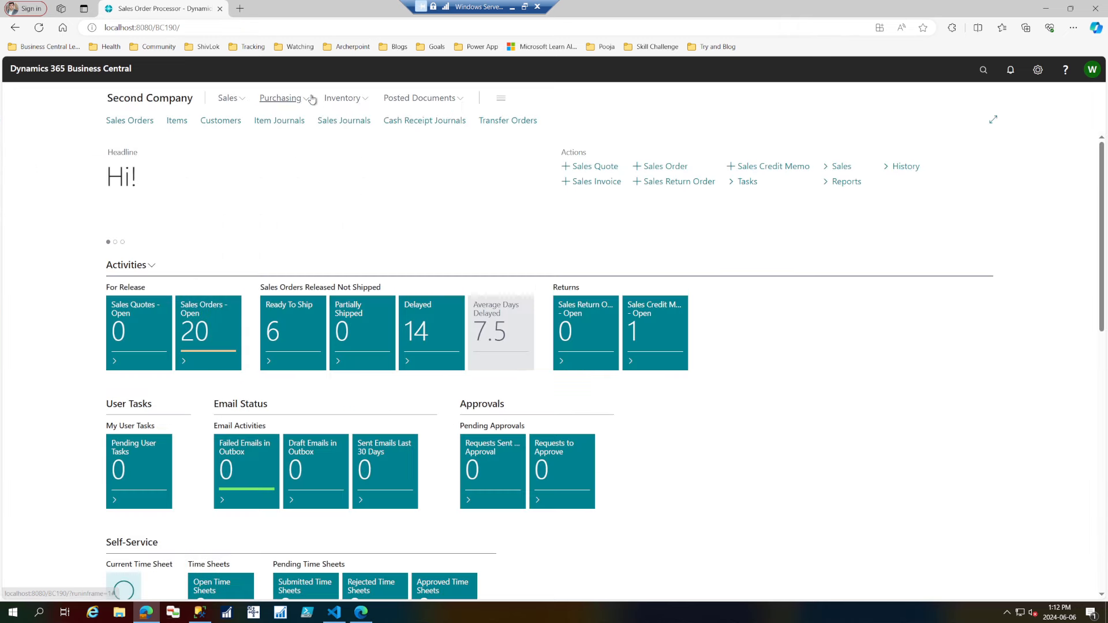
Review the allowed companies in My Settings of the BC190 client and leave the settings without changes
left_click(1030, 76)
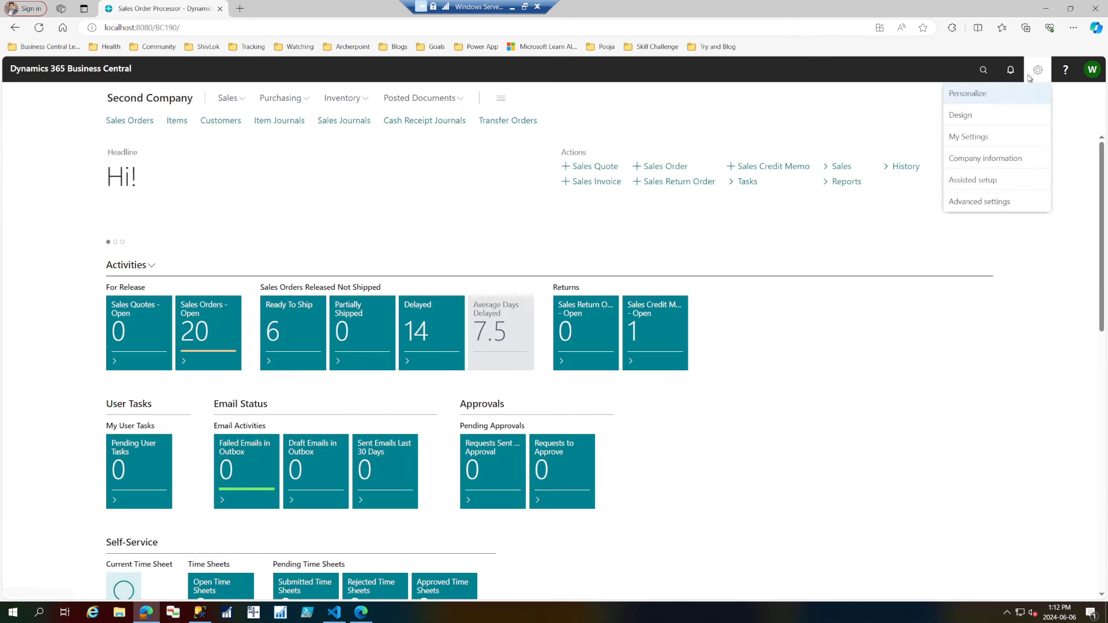
left_click(993, 143)
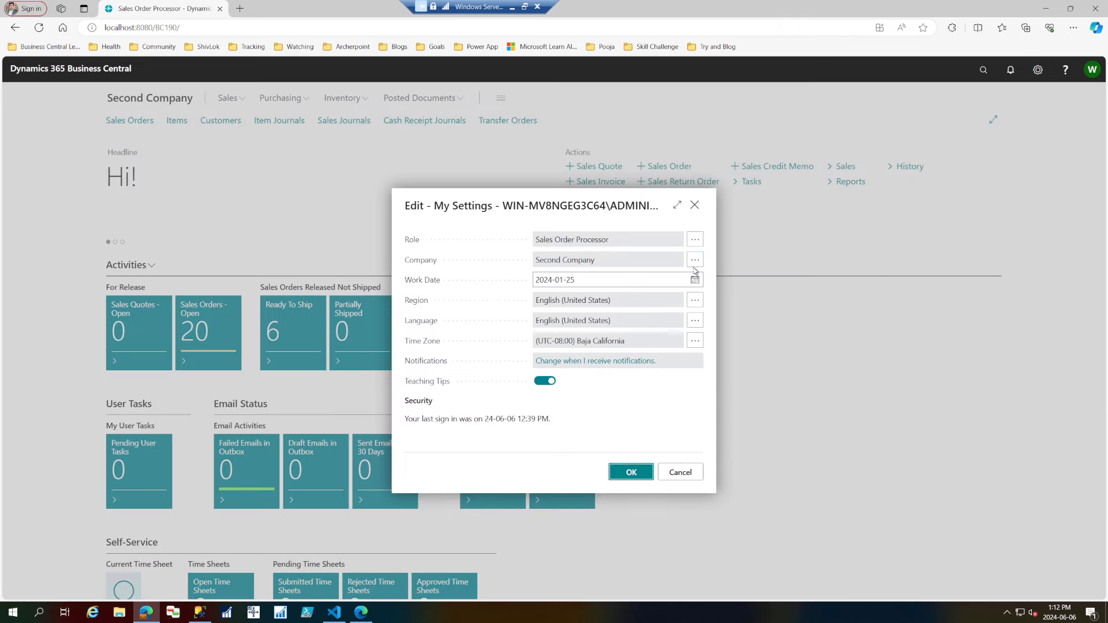
left_click(694, 259)
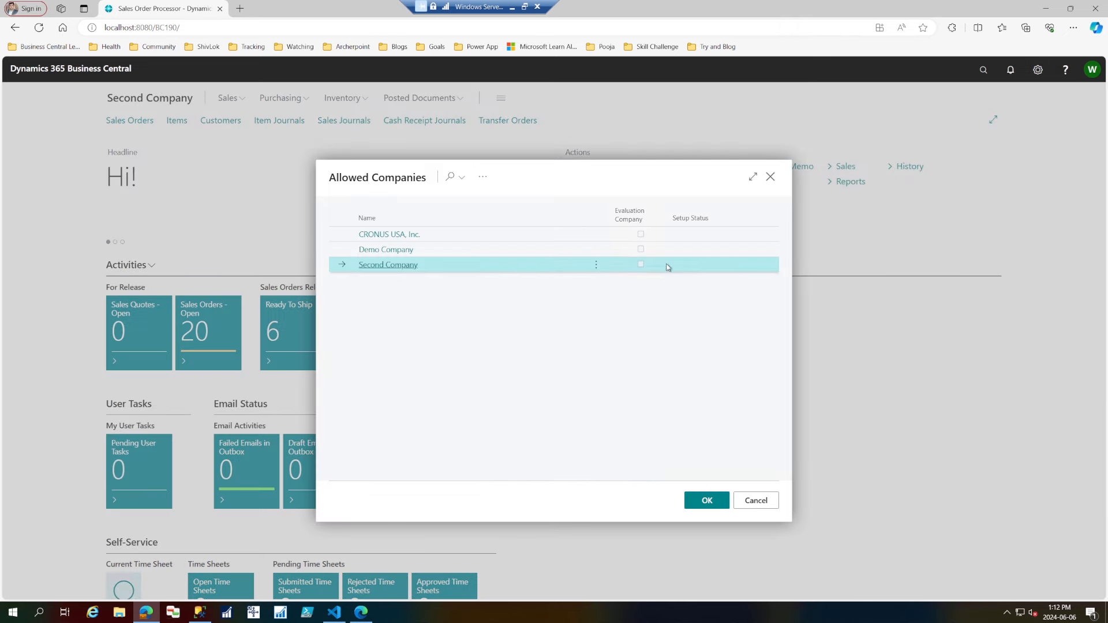
left_click(465, 250)
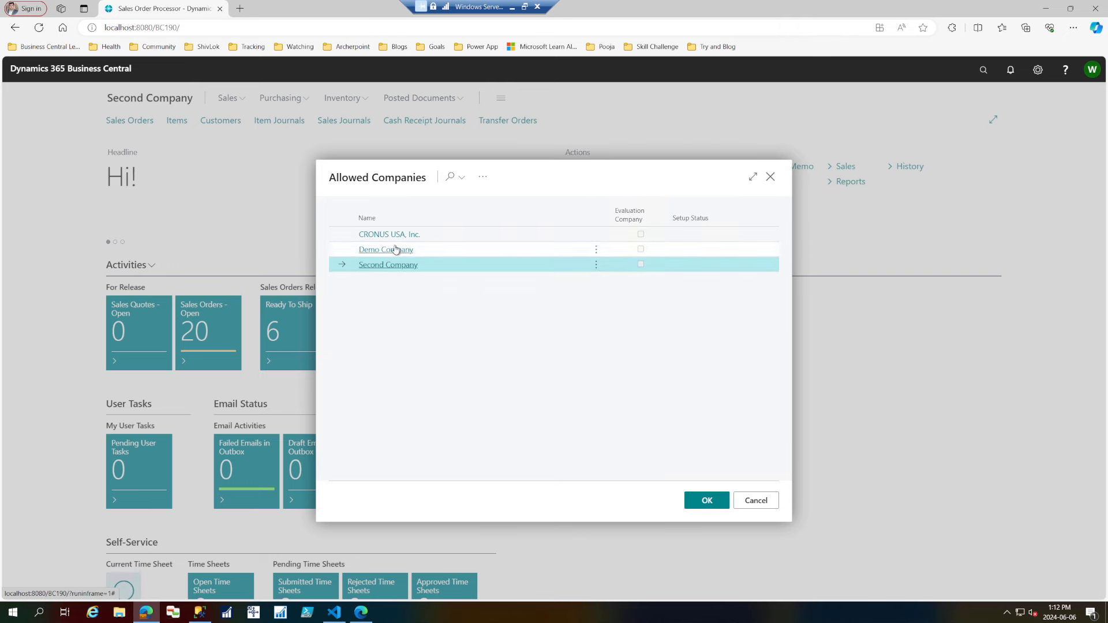
left_click(768, 502)
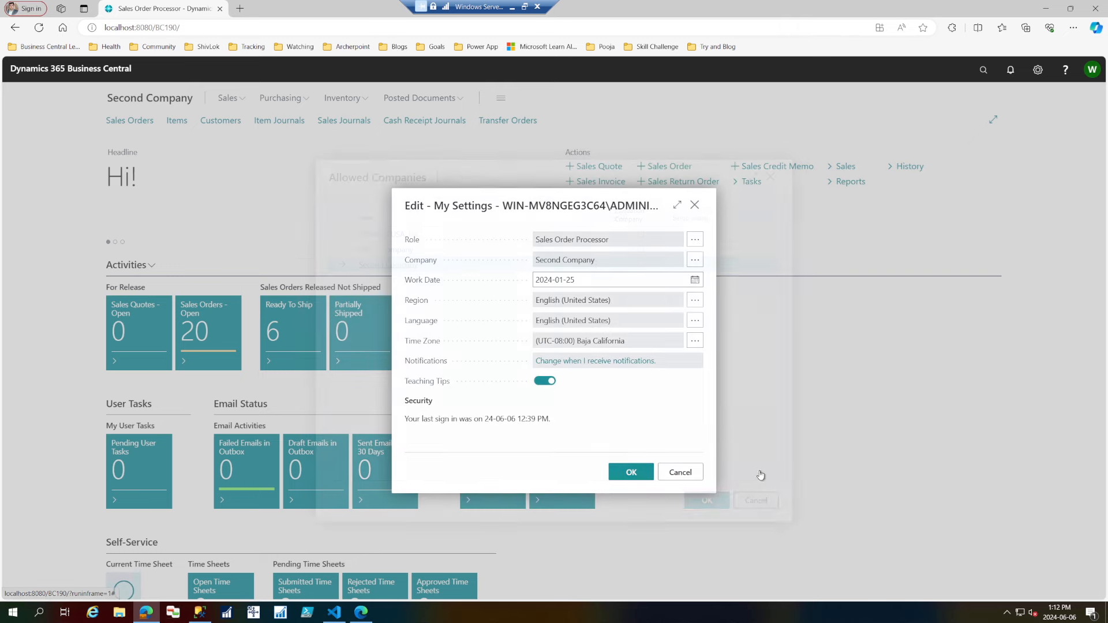
left_click(679, 472)
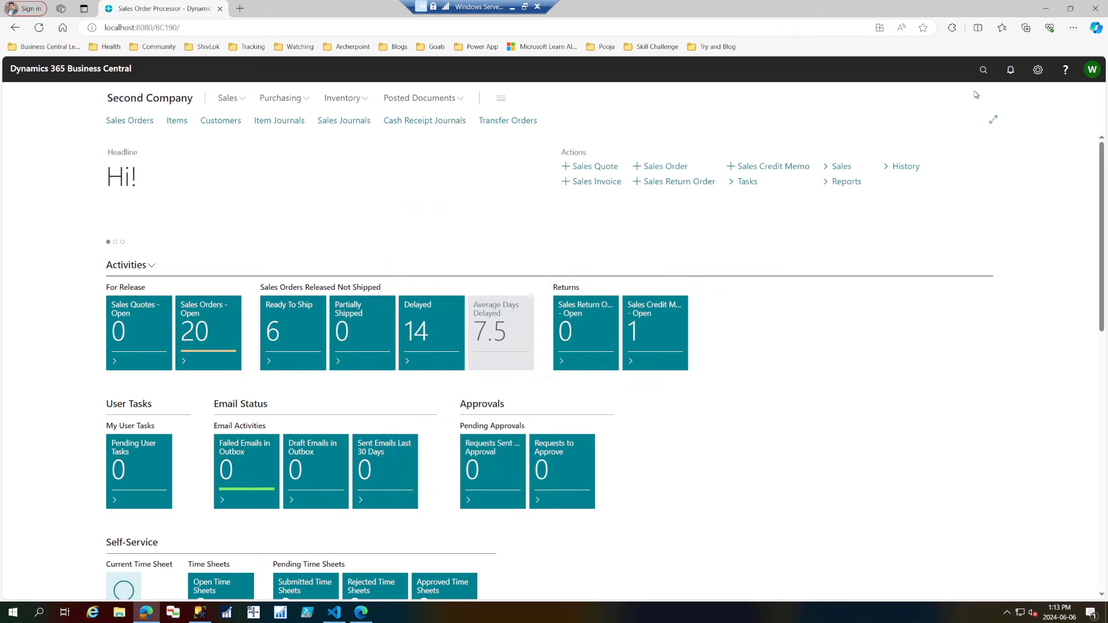
Find Extension Management, sort the extensions by Publisher in descending order, and examine the Demo-Upgrade extension
left_click(980, 72)
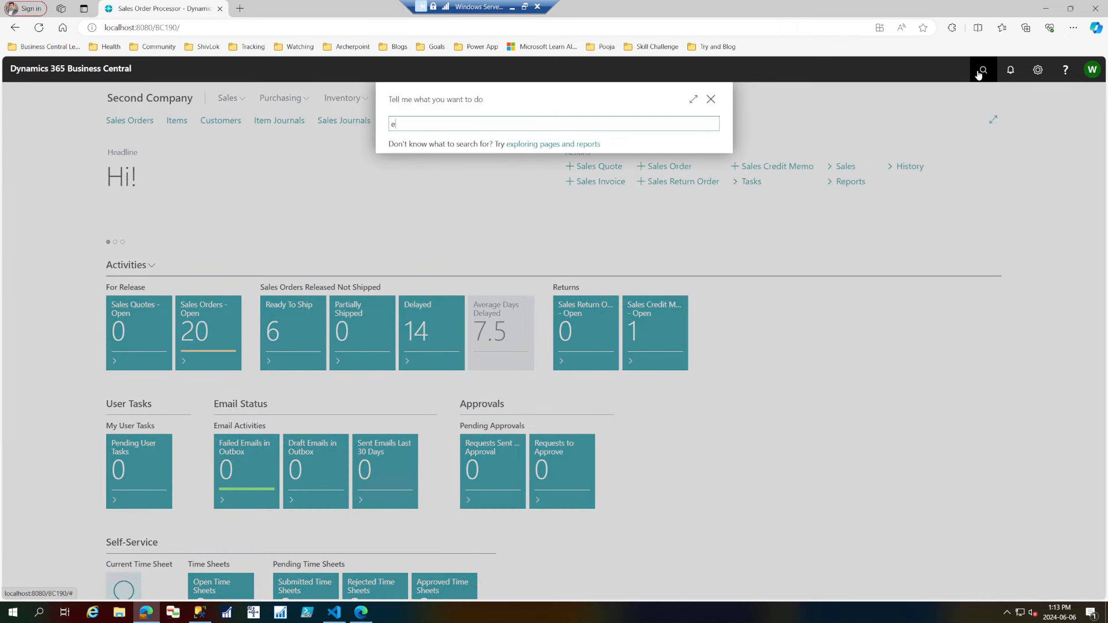
type("extens")
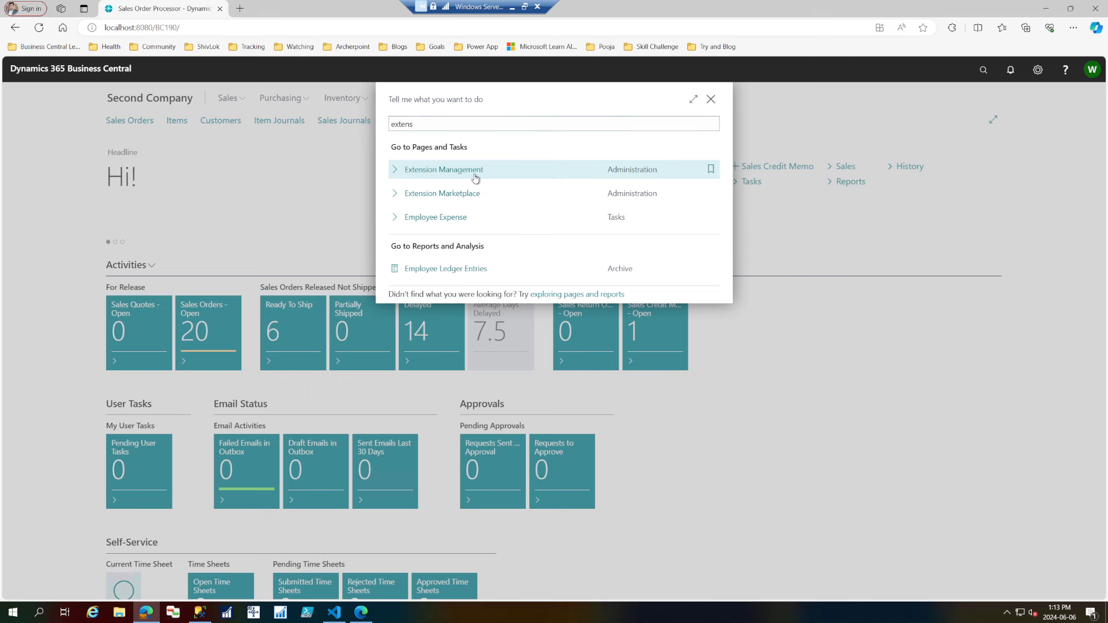
left_click(475, 173)
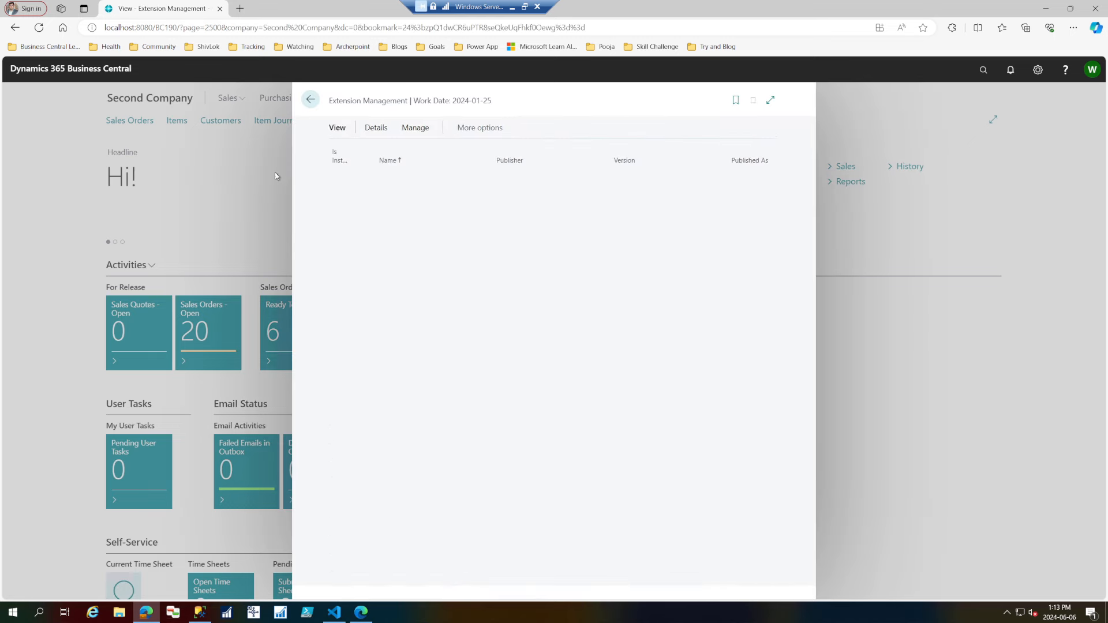
left_click(521, 162)
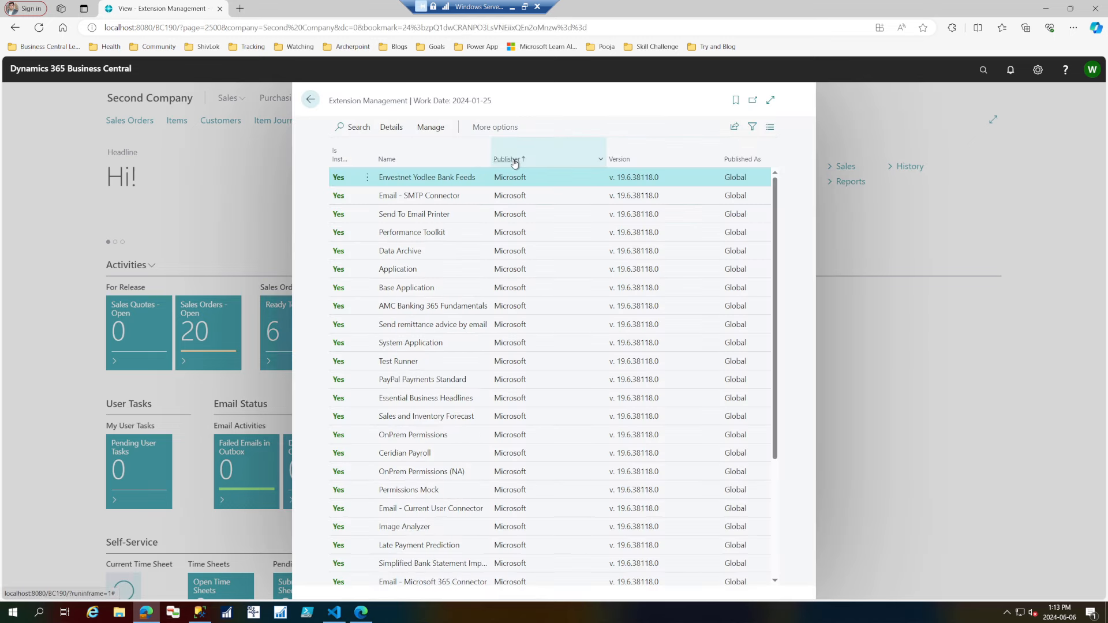
left_click(515, 162)
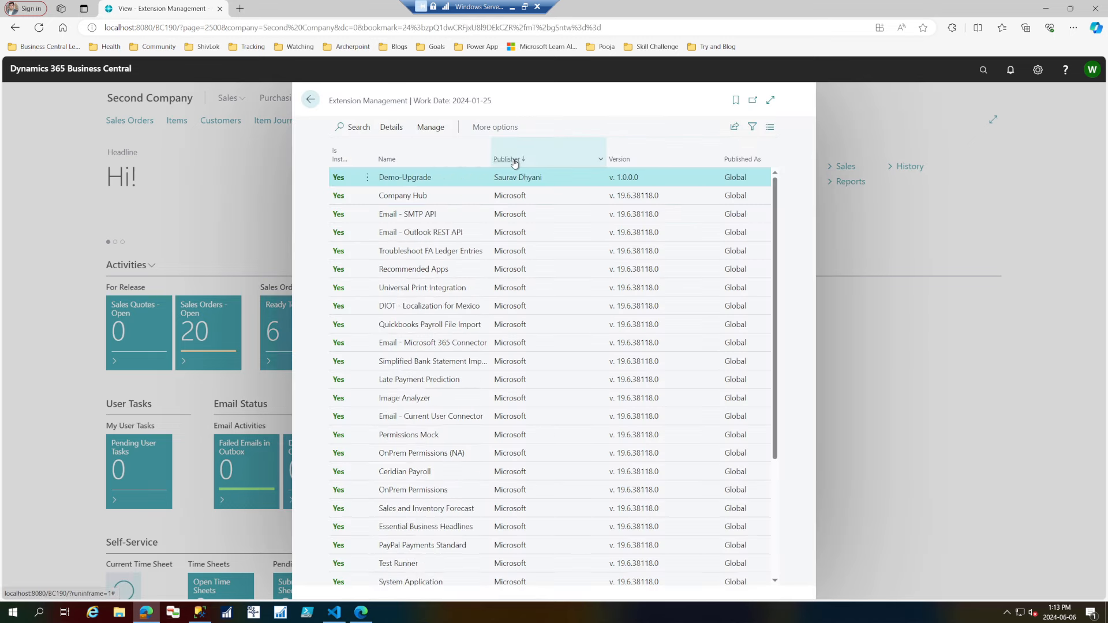
triple_click(406, 180)
left_click(311, 103)
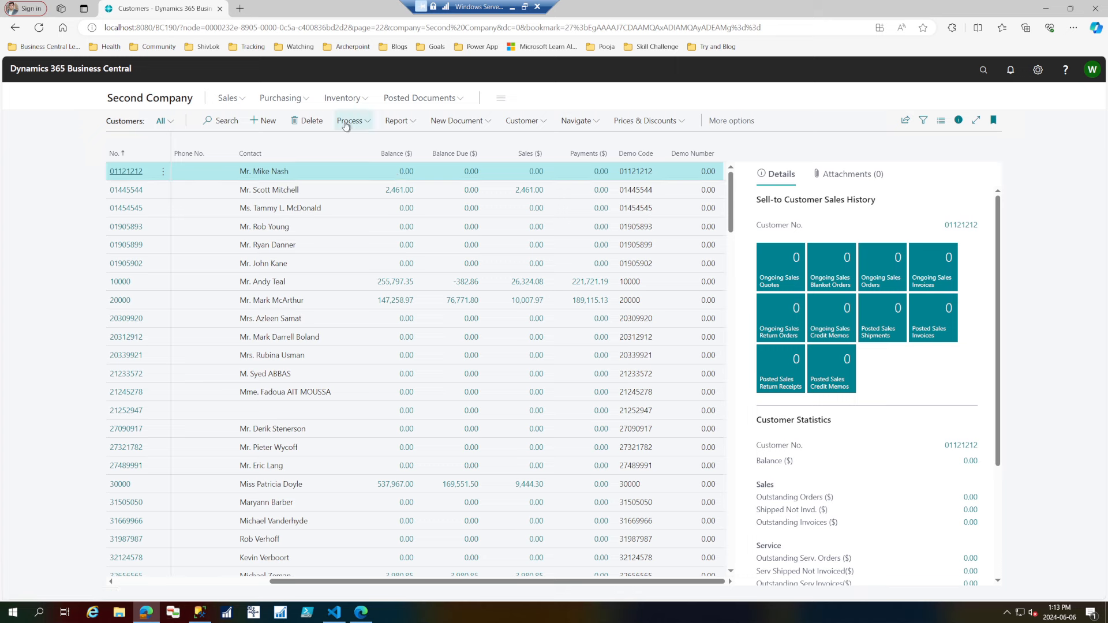
Open the Vendors list from the Purchasing area and inspect its Demo Code and Demo Number columns
left_click(302, 102)
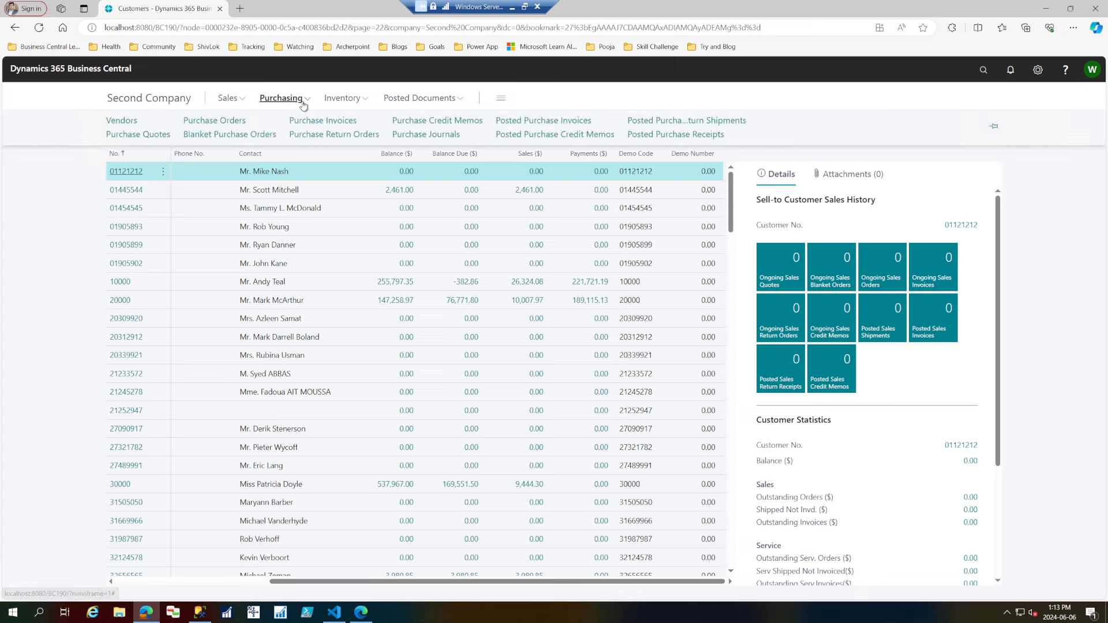
left_click(301, 102)
left_click(302, 102)
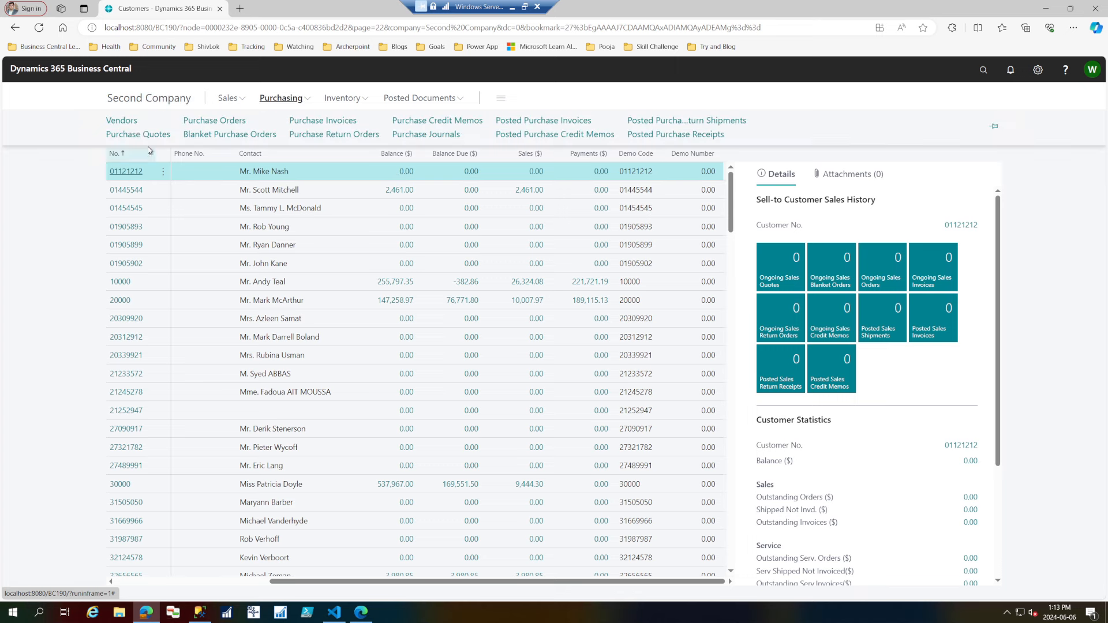
left_click(133, 124)
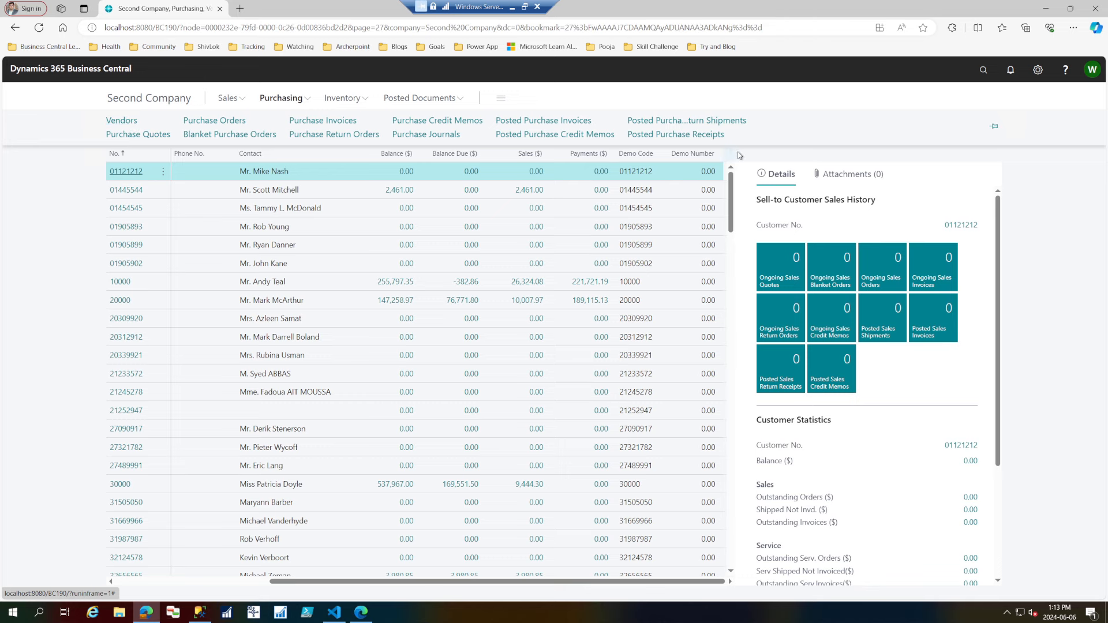
left_click(685, 582)
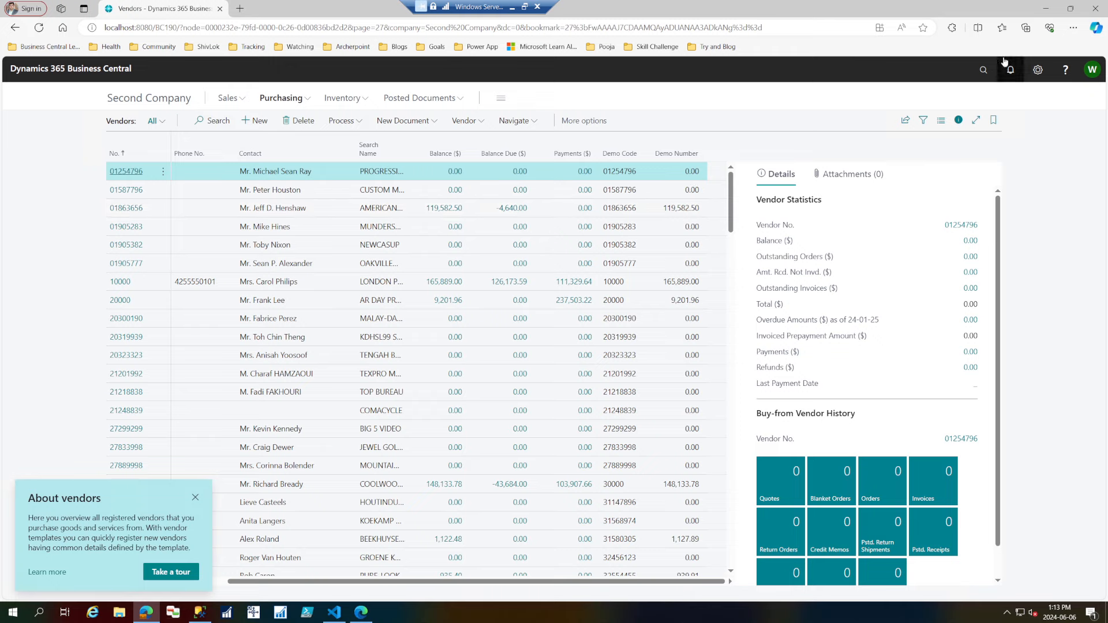
Search for "sdh g", inspect the columns of the General Ledger Entry page, and return to the home page
left_click(984, 71)
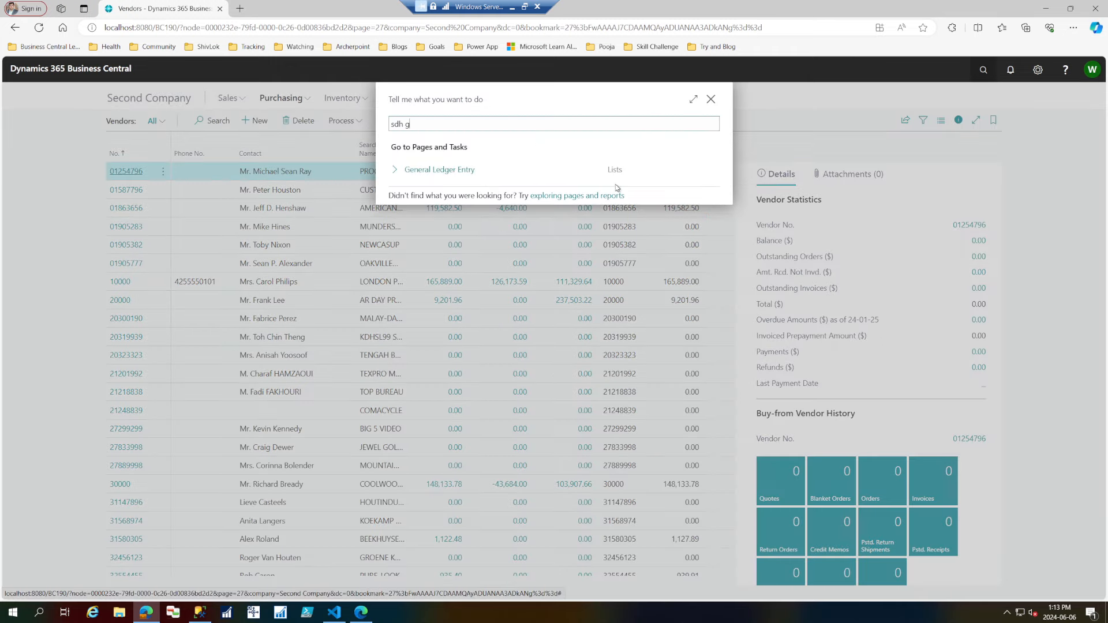
left_click(446, 171)
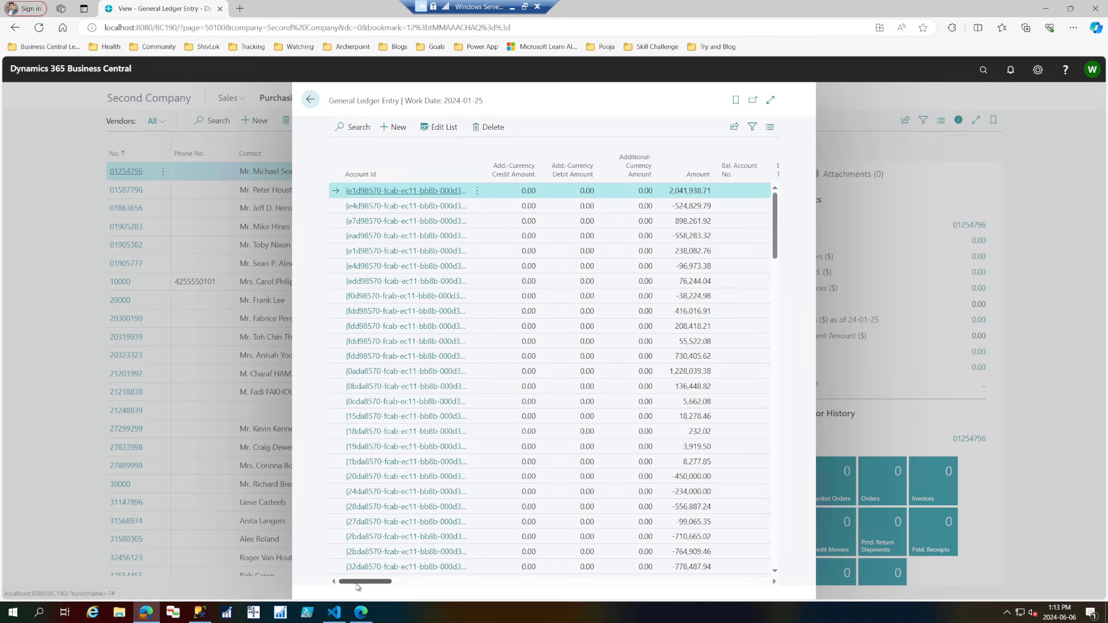
left_click_drag(357, 583, 750, 593)
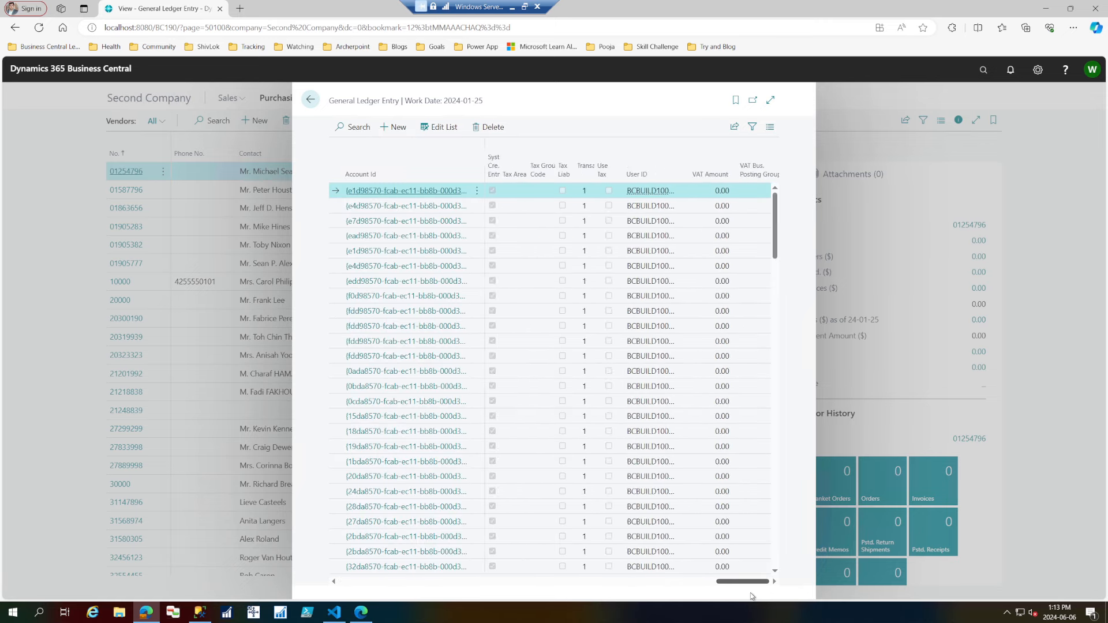
left_click(312, 100)
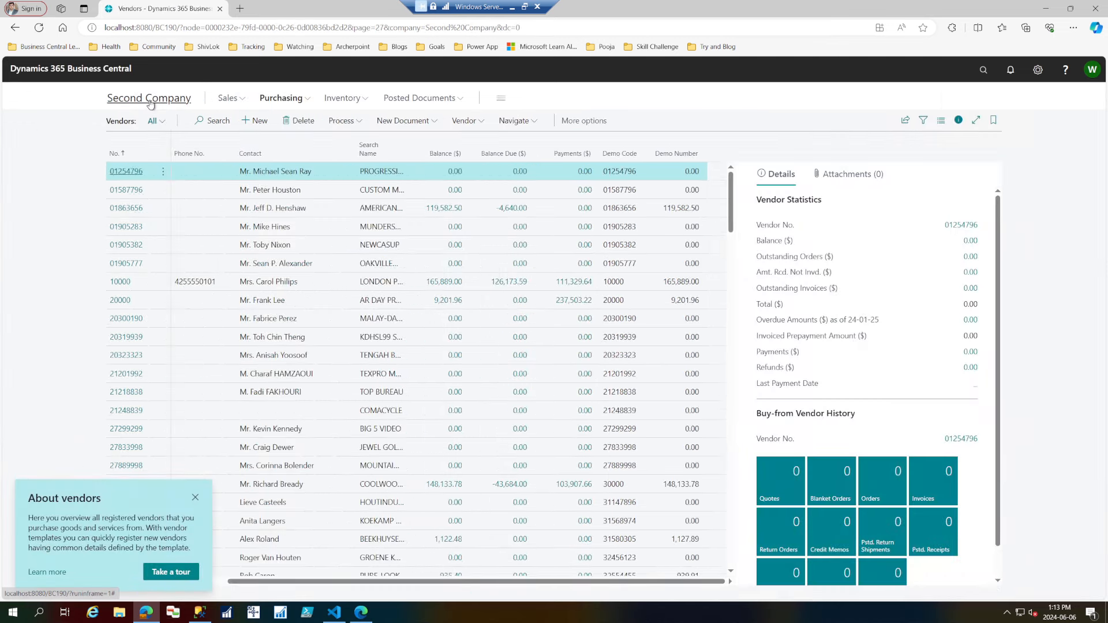
left_click(150, 100)
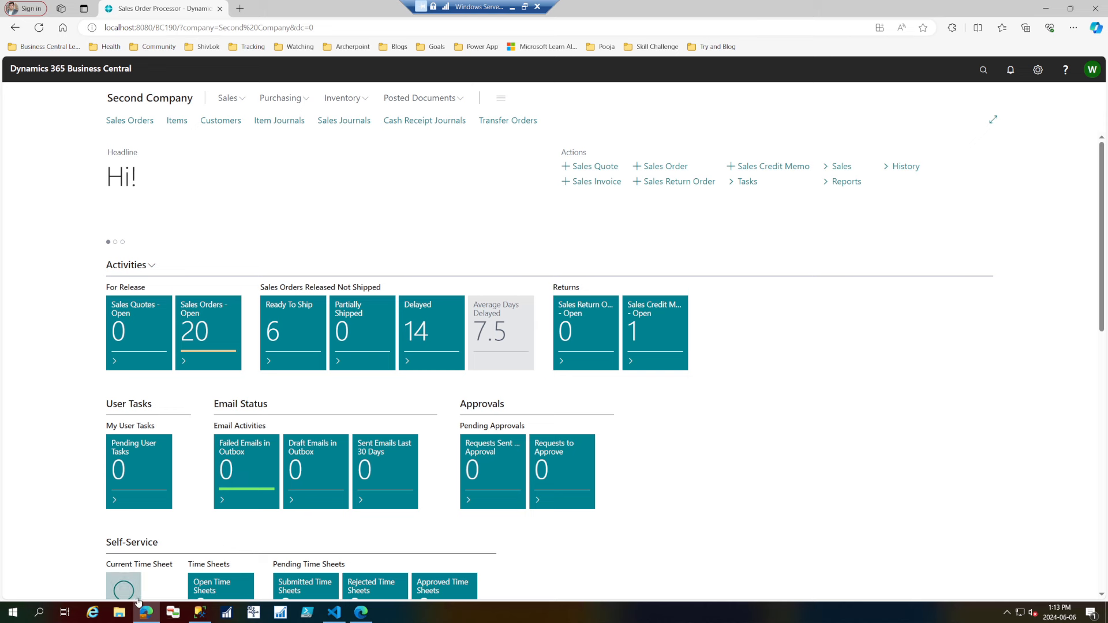
mouse_move(153, 619)
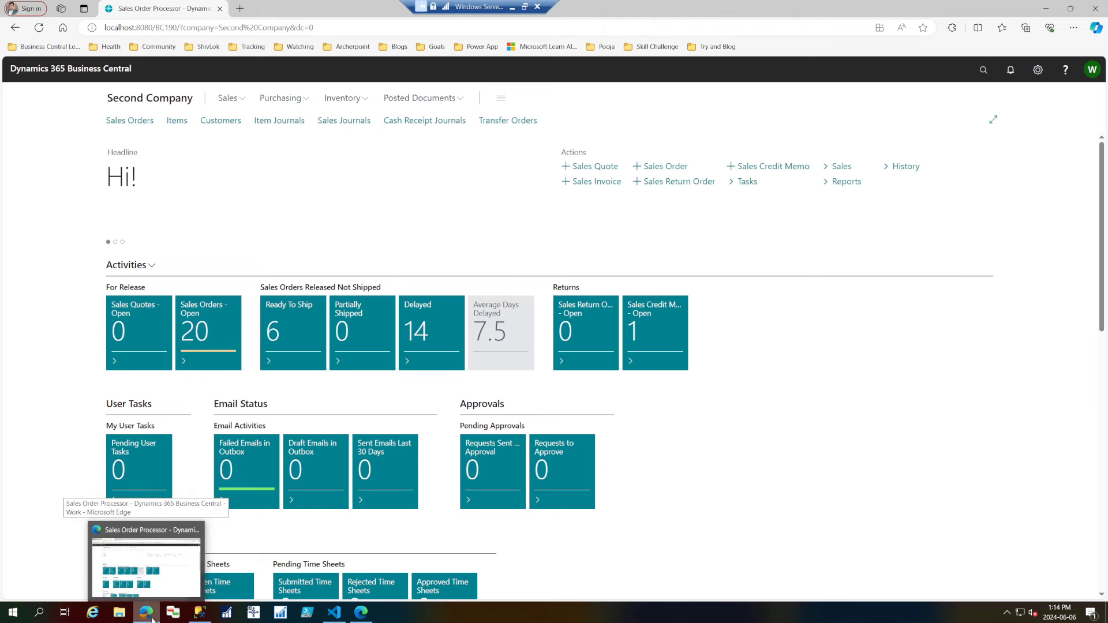
In the ReplicateDemo environment, find Extension Management with the search "exten" and start selecting an .app file for an extension upload
left_click(152, 618)
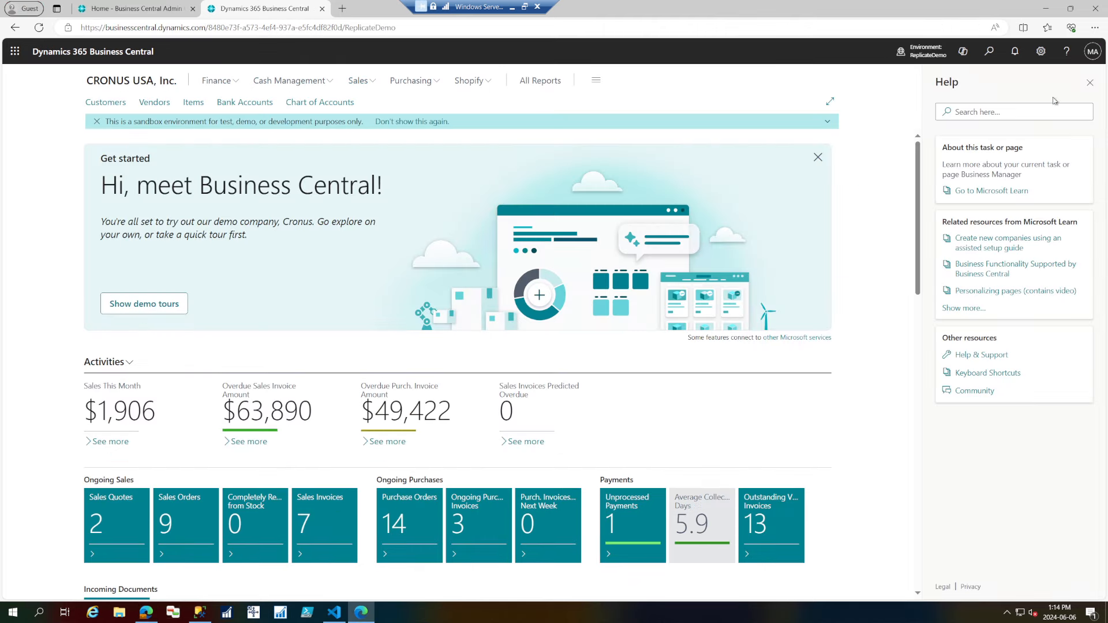
left_click(1089, 84)
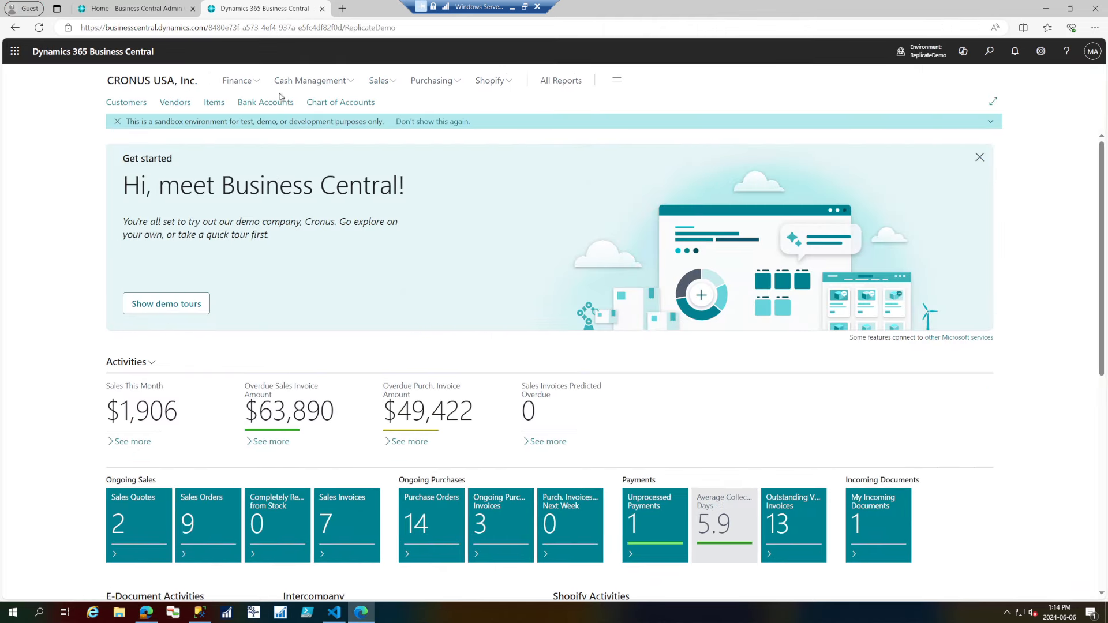
left_click(989, 52)
type("exten")
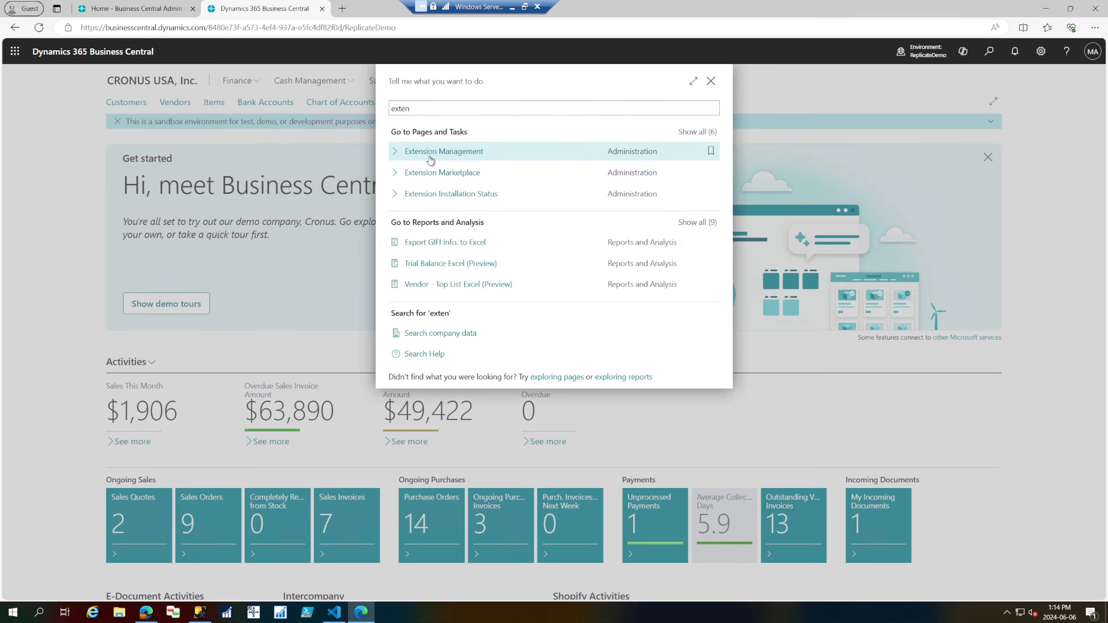
left_click(429, 154)
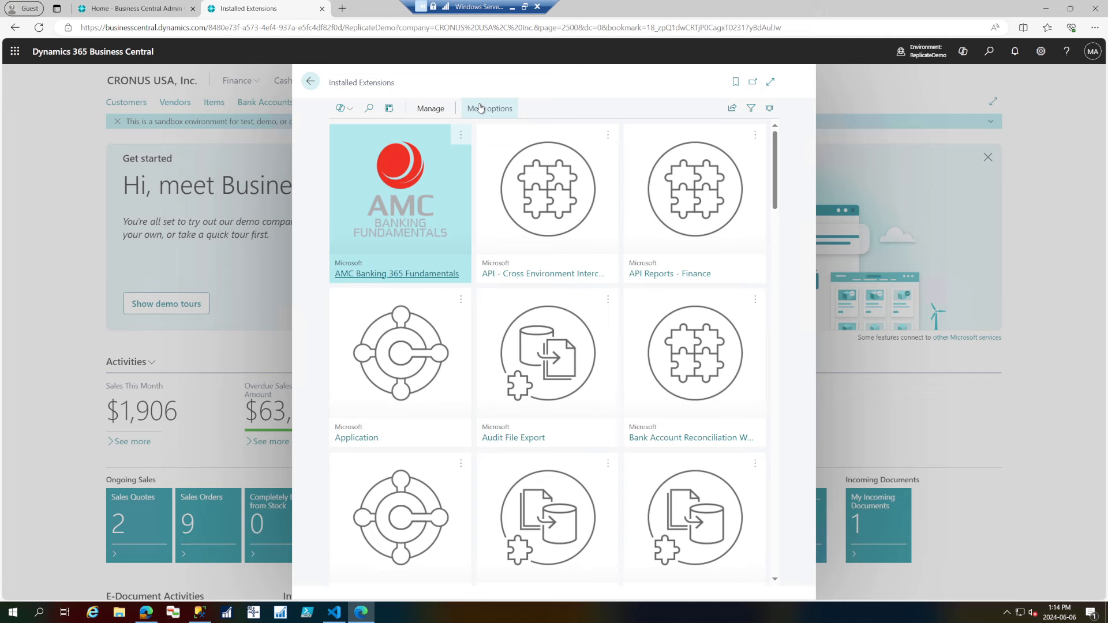
left_click(430, 108)
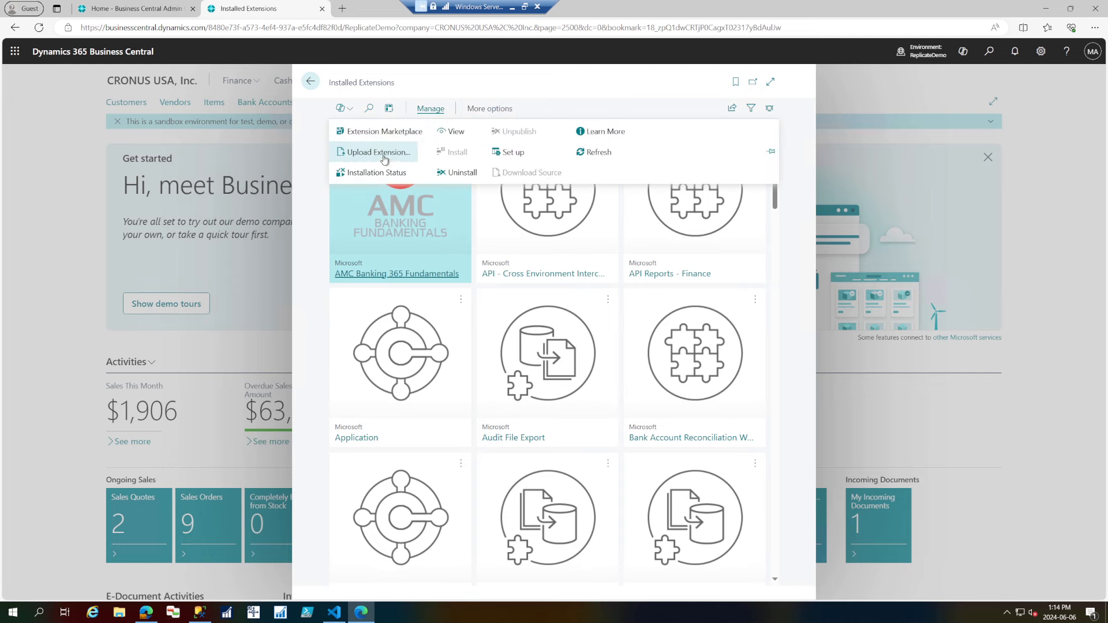
left_click(377, 152)
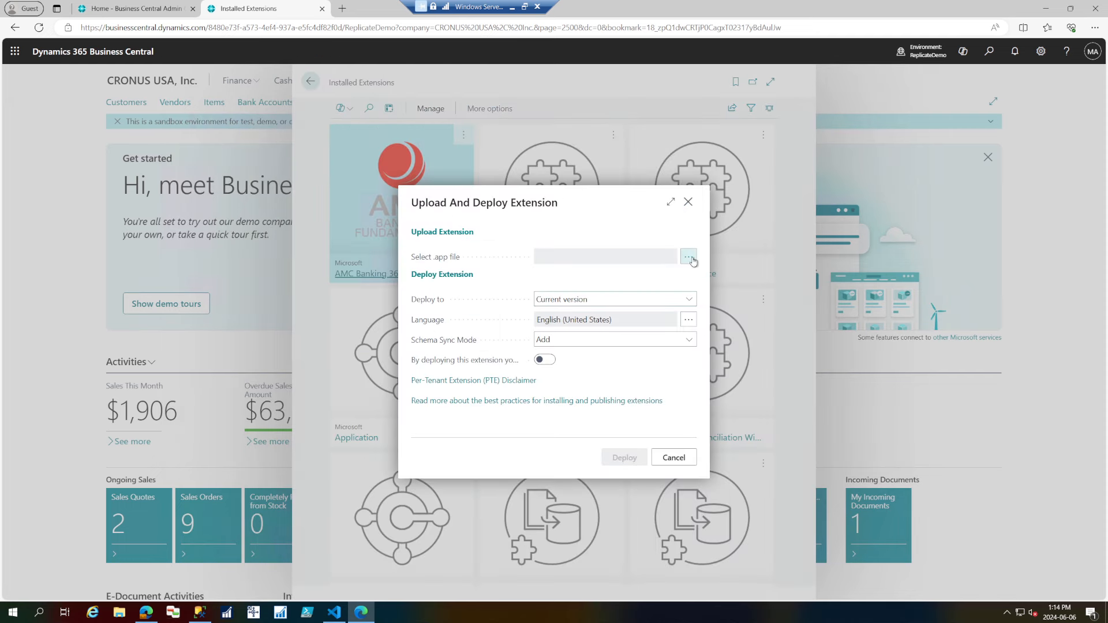
left_click(688, 257)
left_click(120, 614)
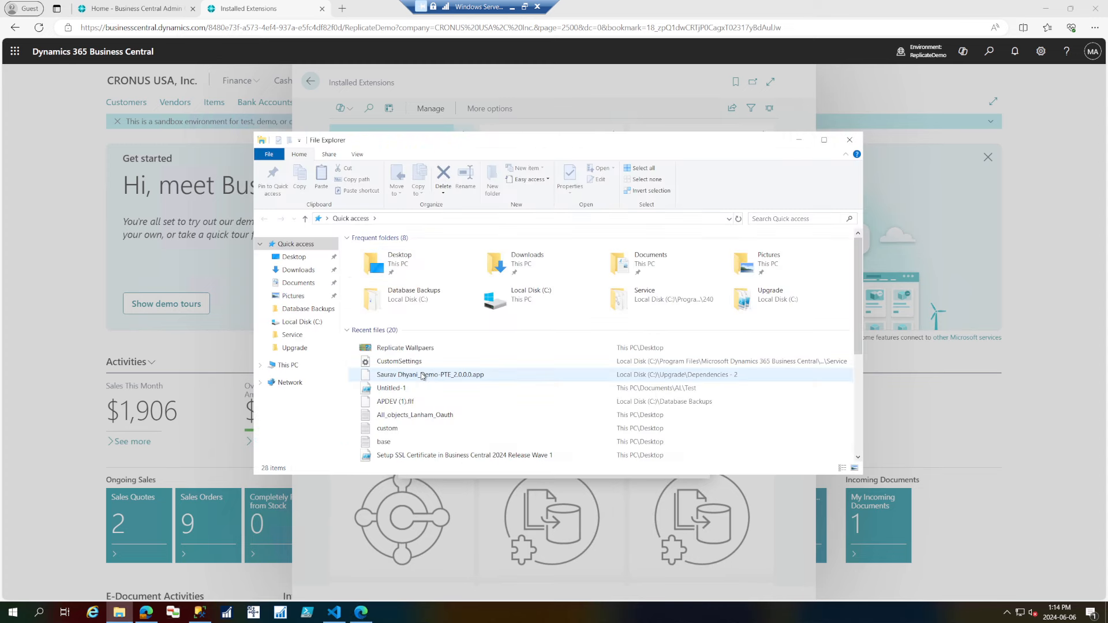
left_click_drag(599, 150, 475, 237)
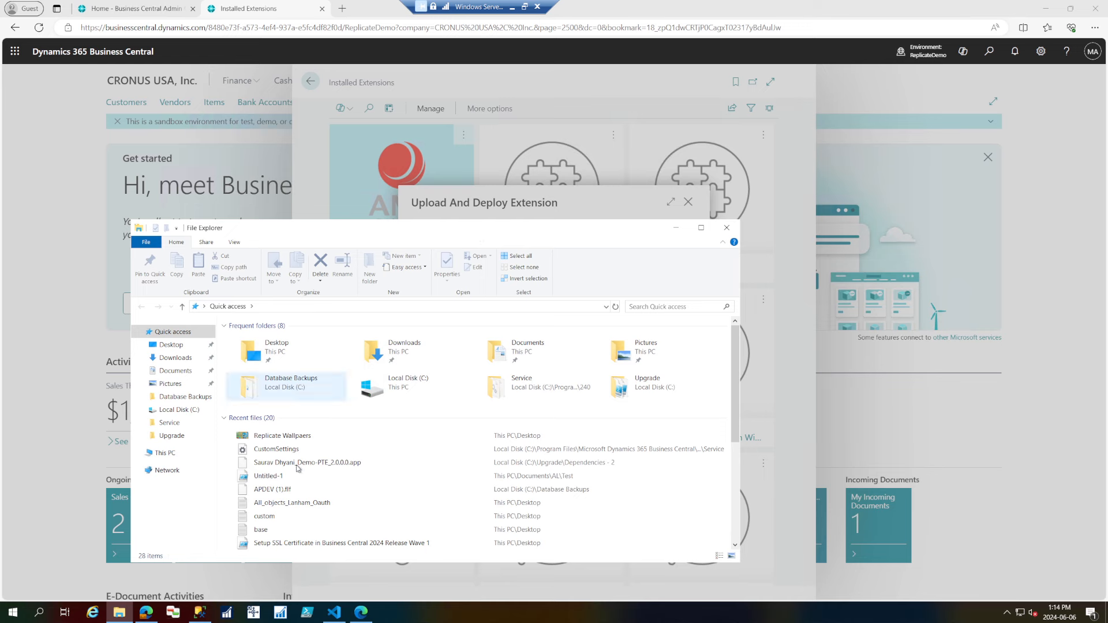
scroll(327, 461, "down", 5)
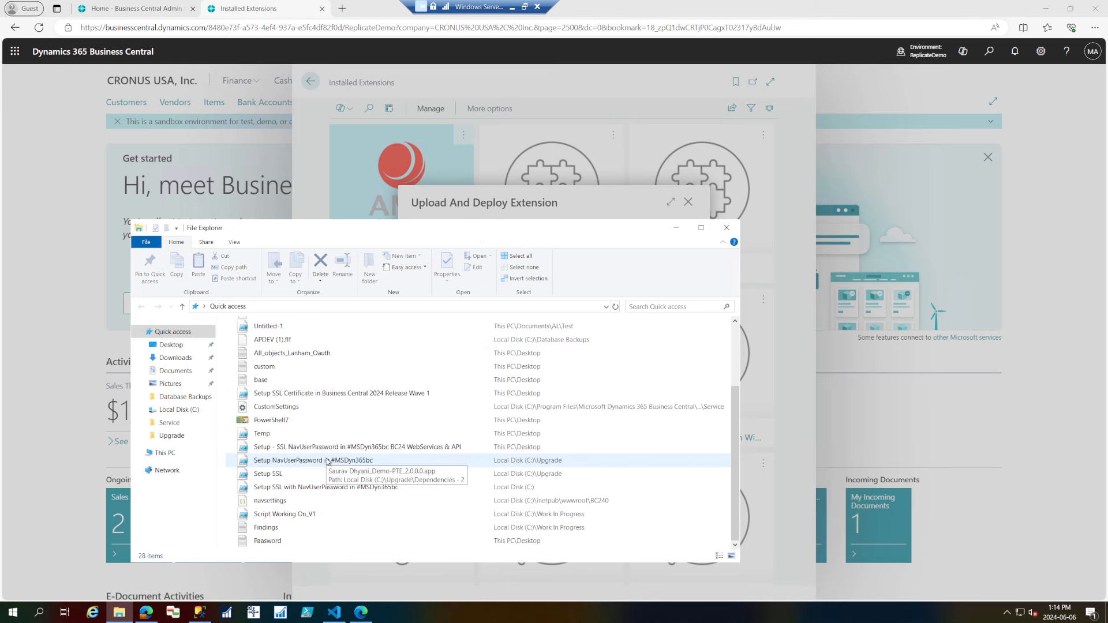
left_click(176, 409)
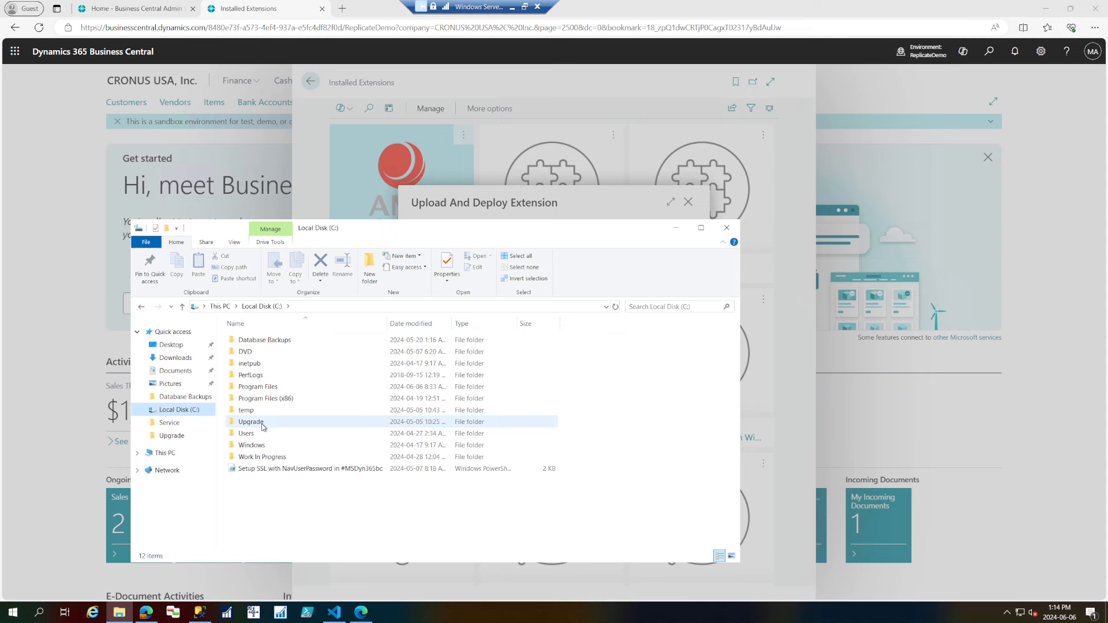
left_click(168, 454)
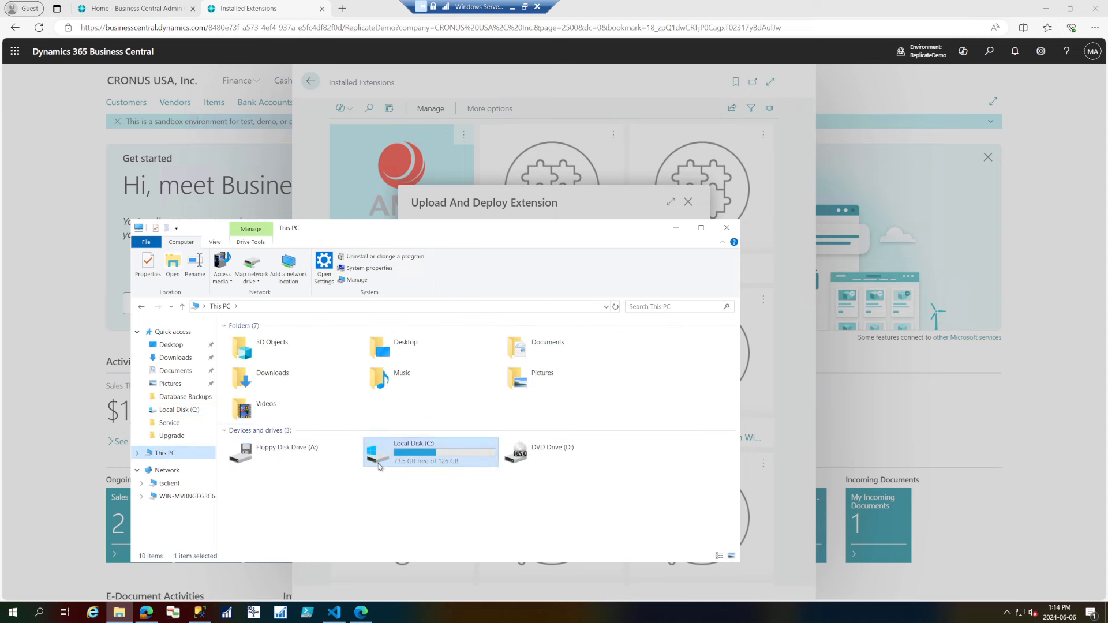
double_click(379, 467)
From the Visual Studio Code project, reveal the newer Demo-Upgrade 1.0.0.0 package in File Explorer and place its folder beside the upload dialog
left_click(334, 612)
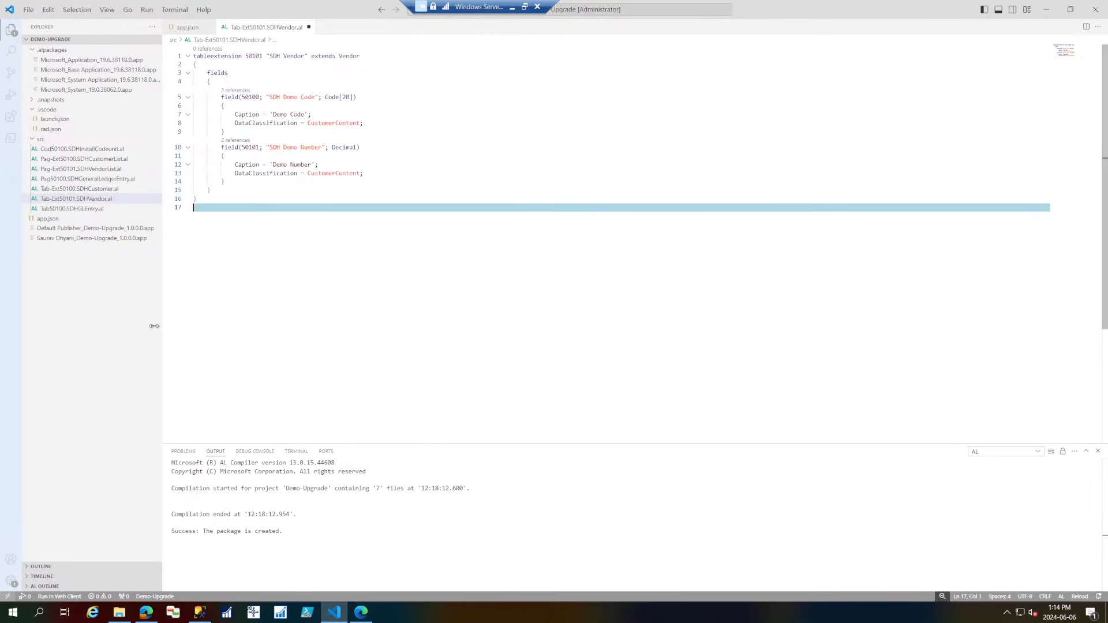
right_click(93, 238)
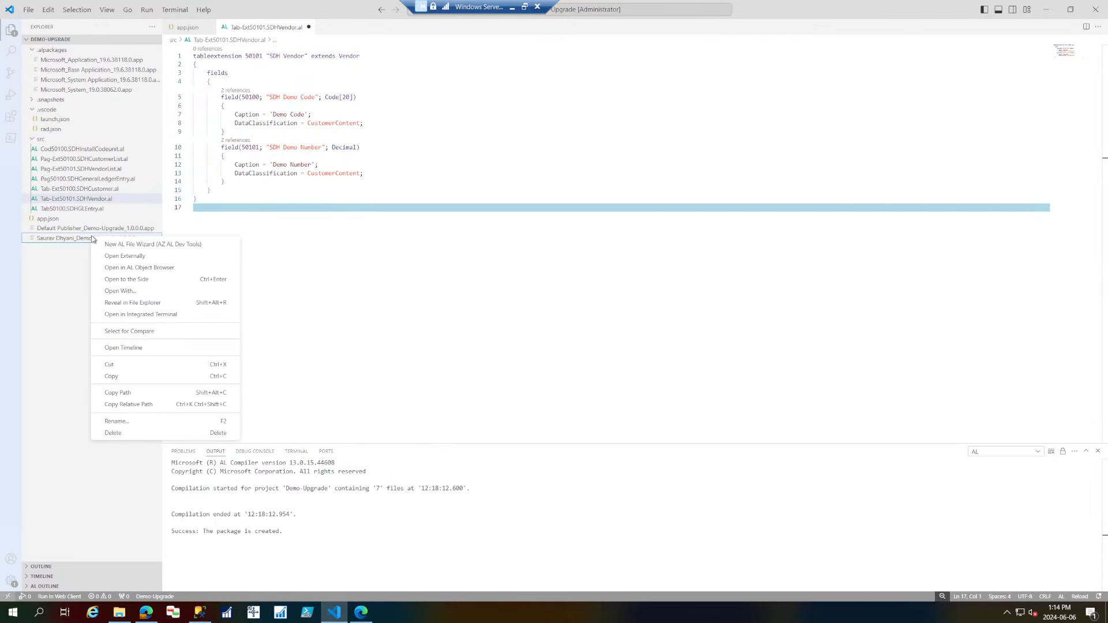
left_click(144, 302)
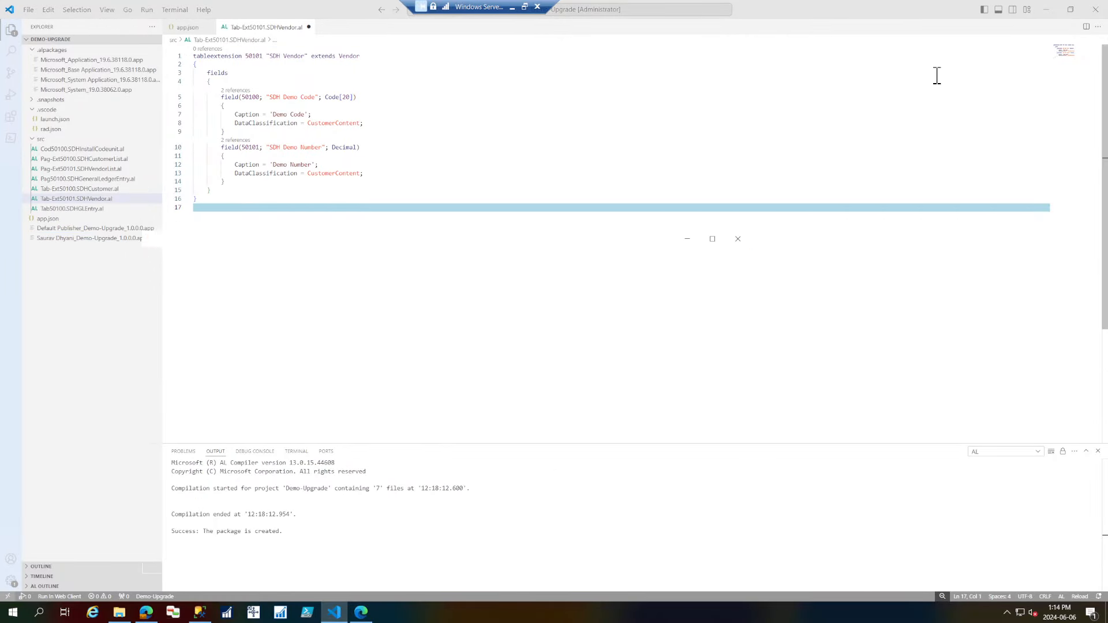
left_click(1045, 9)
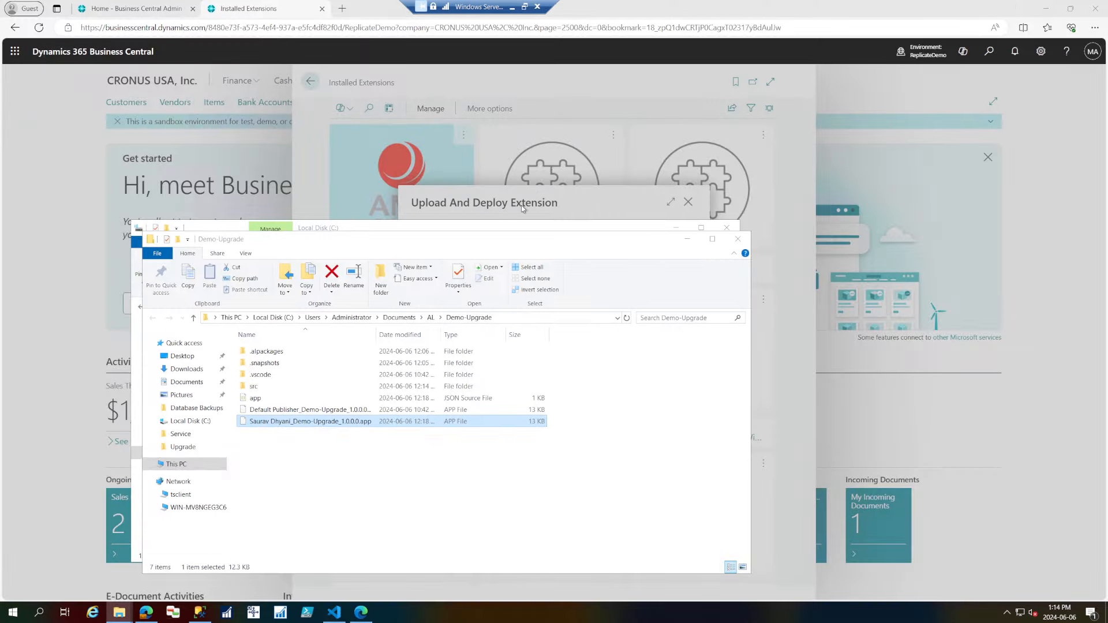
left_click(675, 229)
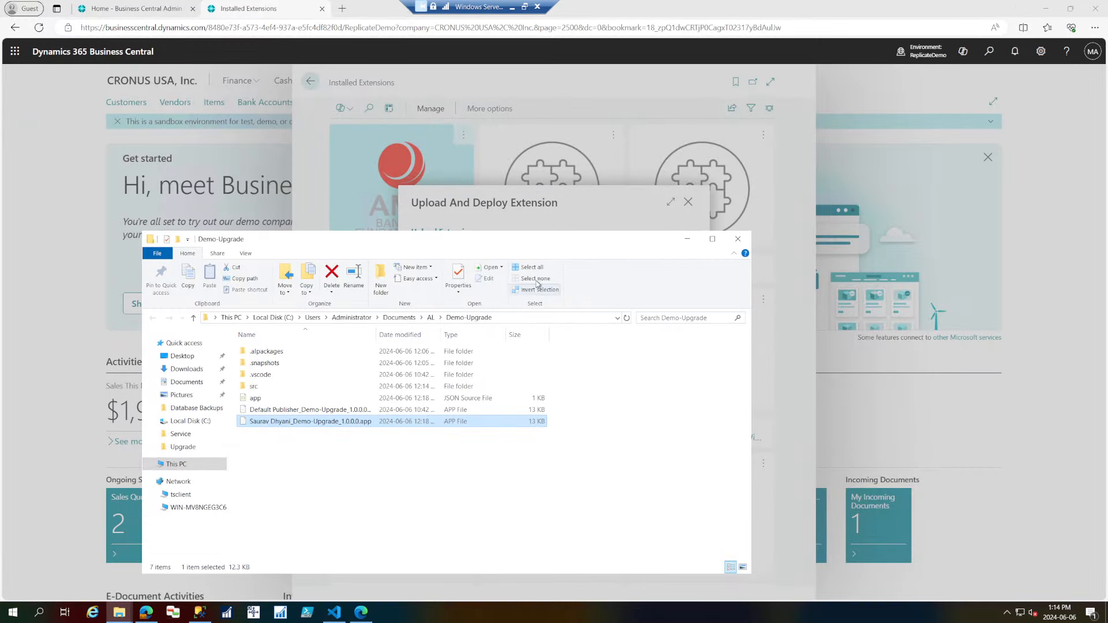
left_click_drag(542, 243, 1015, 236)
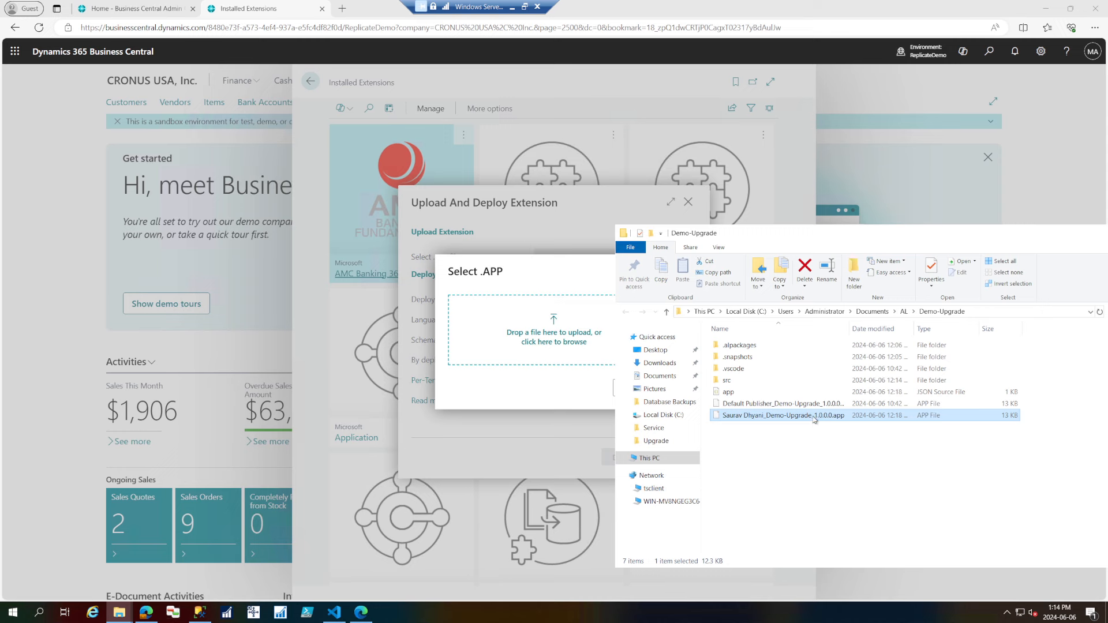
Upload and deploy the selected Demo-Upgrade 1.0.0.0 package with the deployment disclaimer accepted, and show the installed extensions as a list
left_click_drag(814, 419, 489, 339)
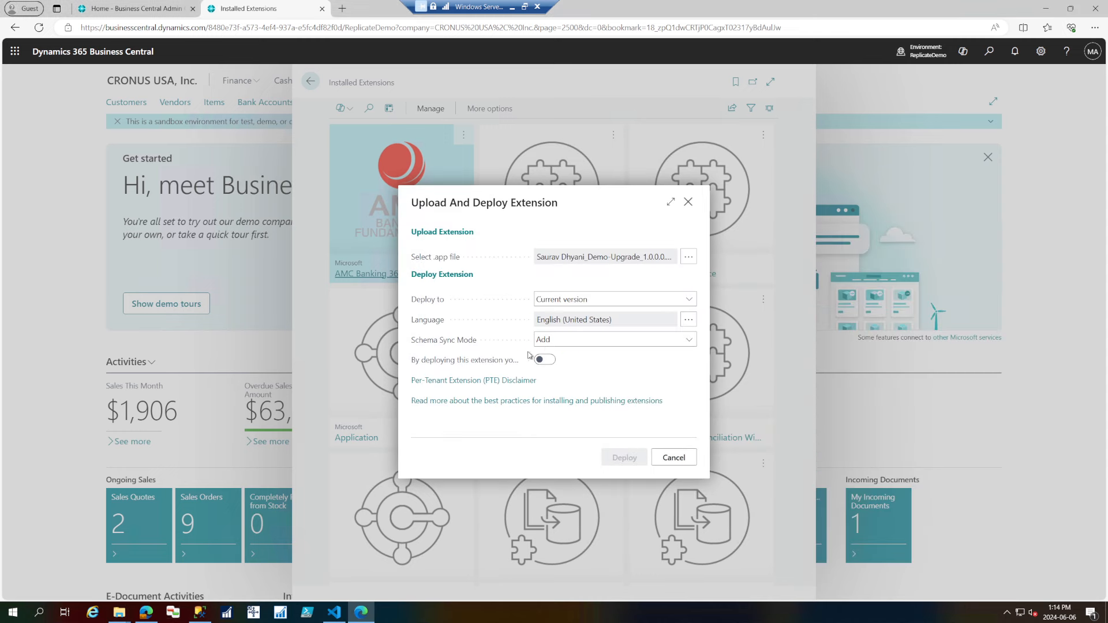
left_click(549, 360)
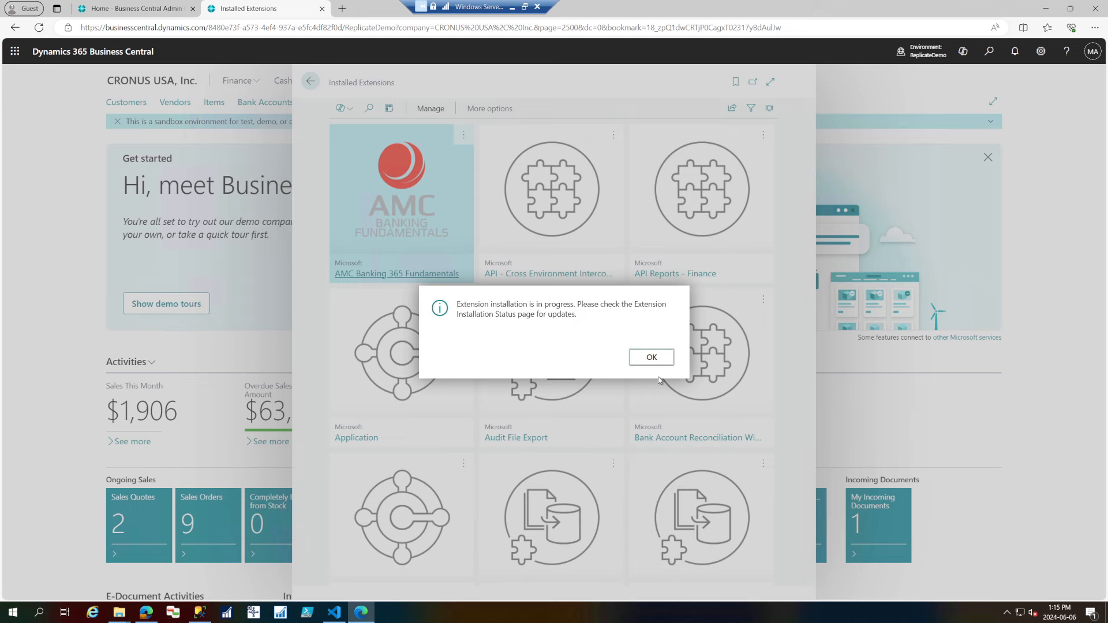
left_click(651, 357)
left_click(768, 110)
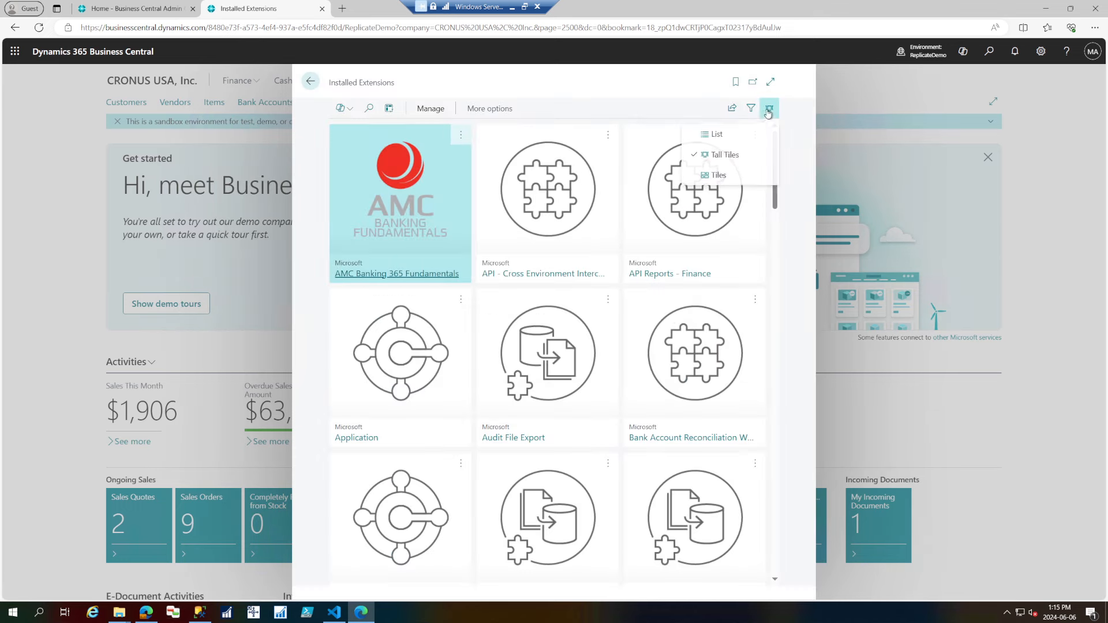
left_click(739, 134)
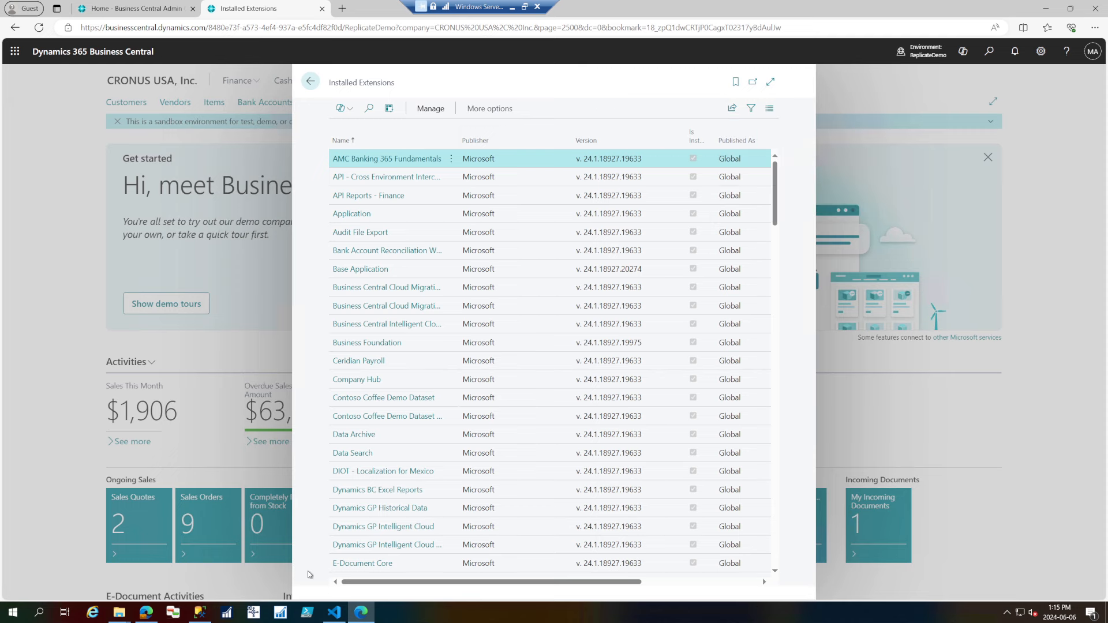
In Visual Studio Code, examine the id and version in app.json and the SDH Demo Code field of the customer table extension
left_click(333, 612)
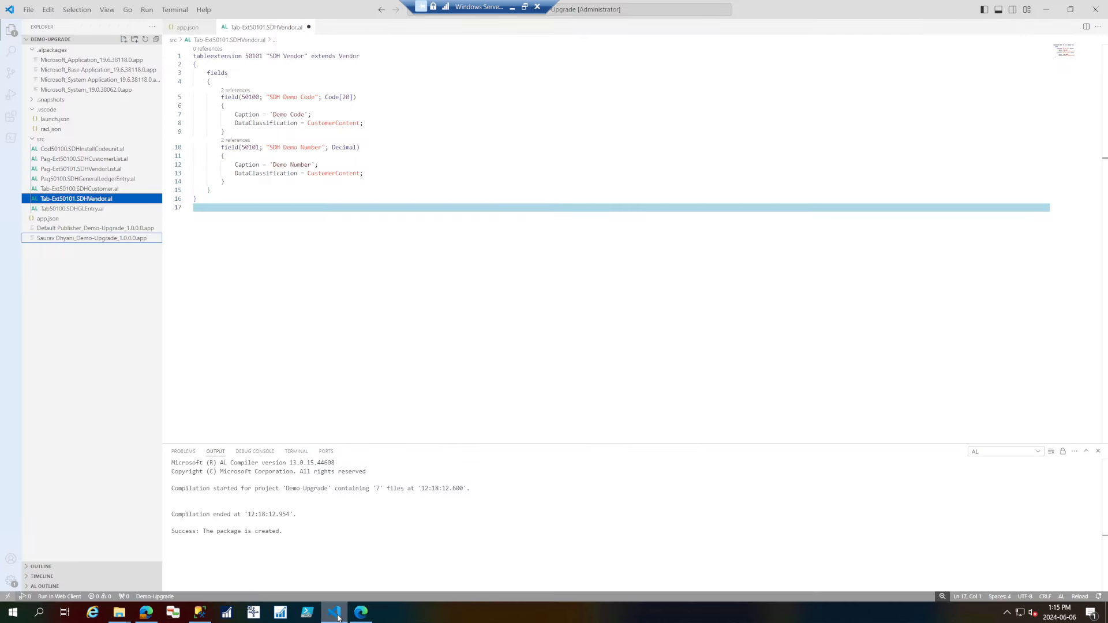
left_click(64, 220)
left_click_drag(194, 57, 369, 55)
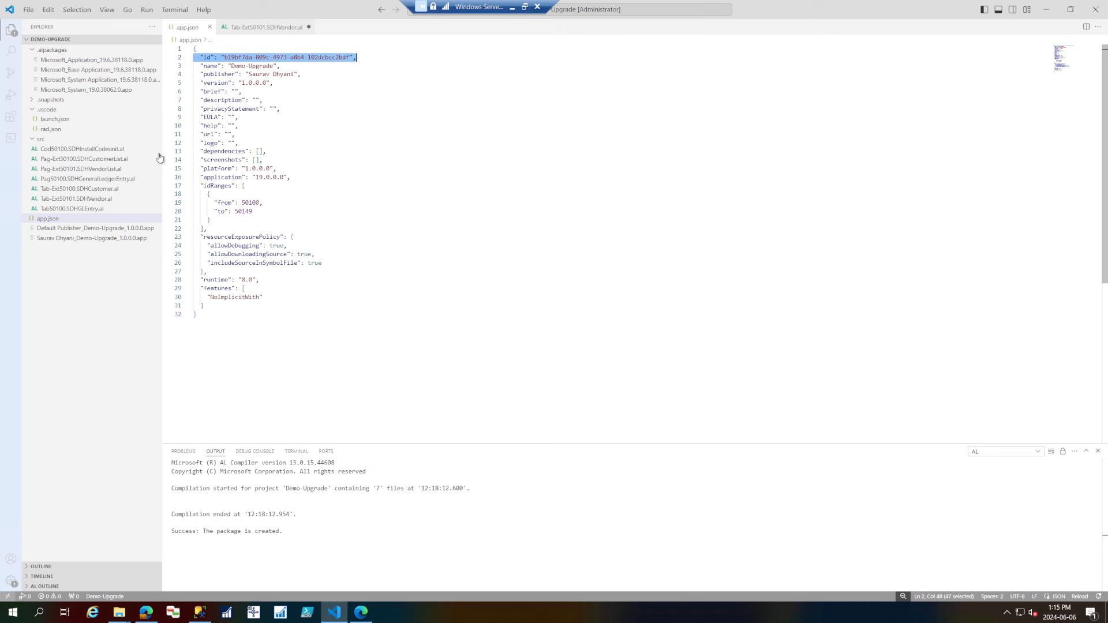
left_click(120, 193)
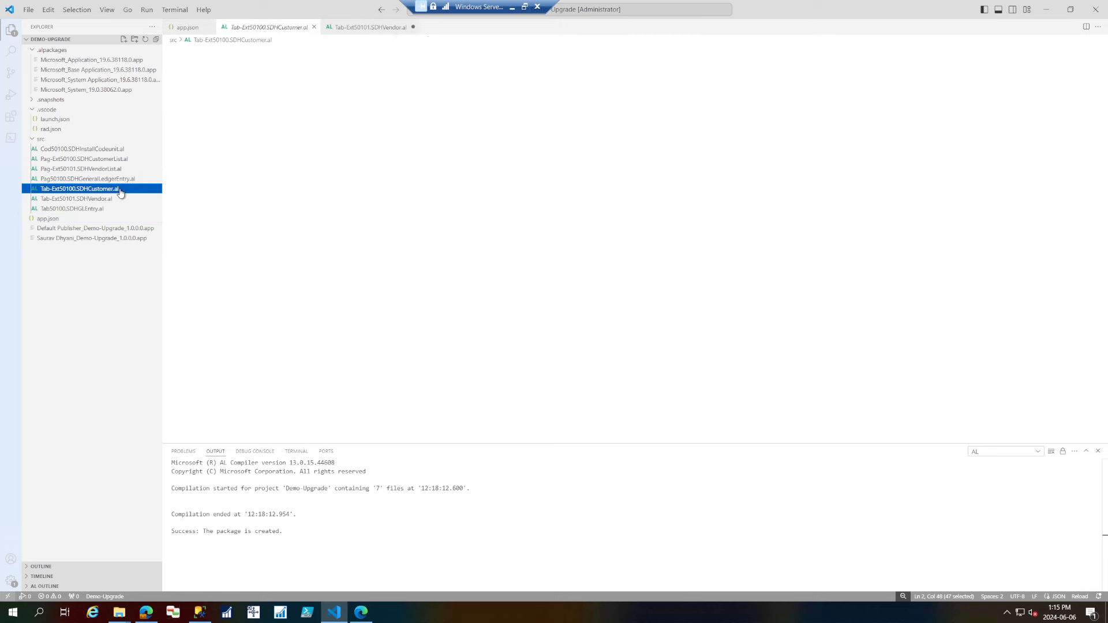
triple_click(281, 98)
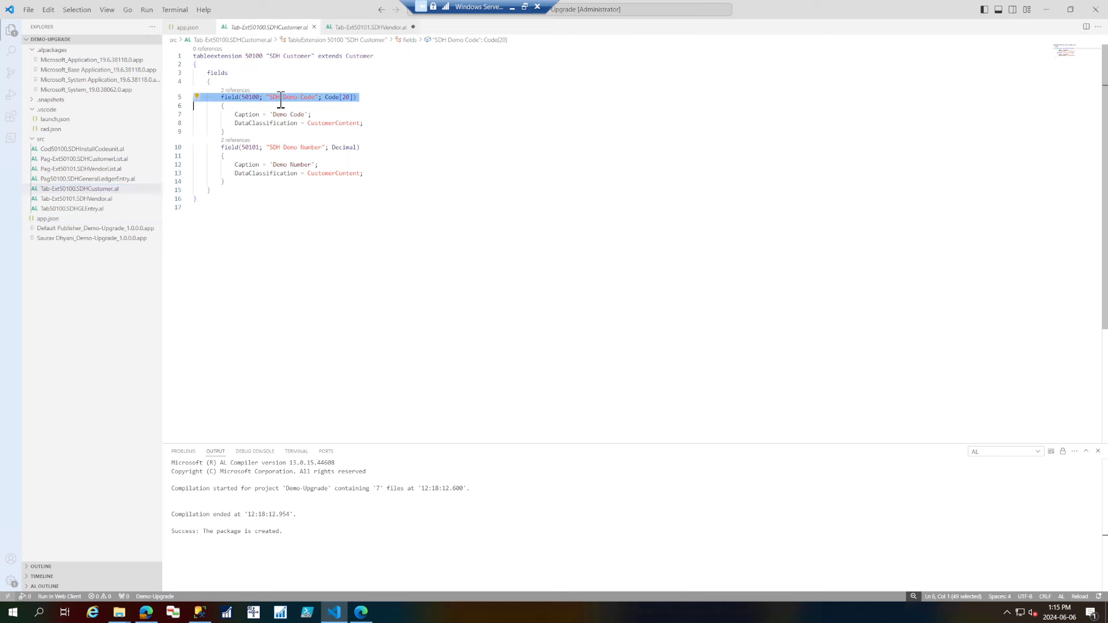
left_click(42, 219)
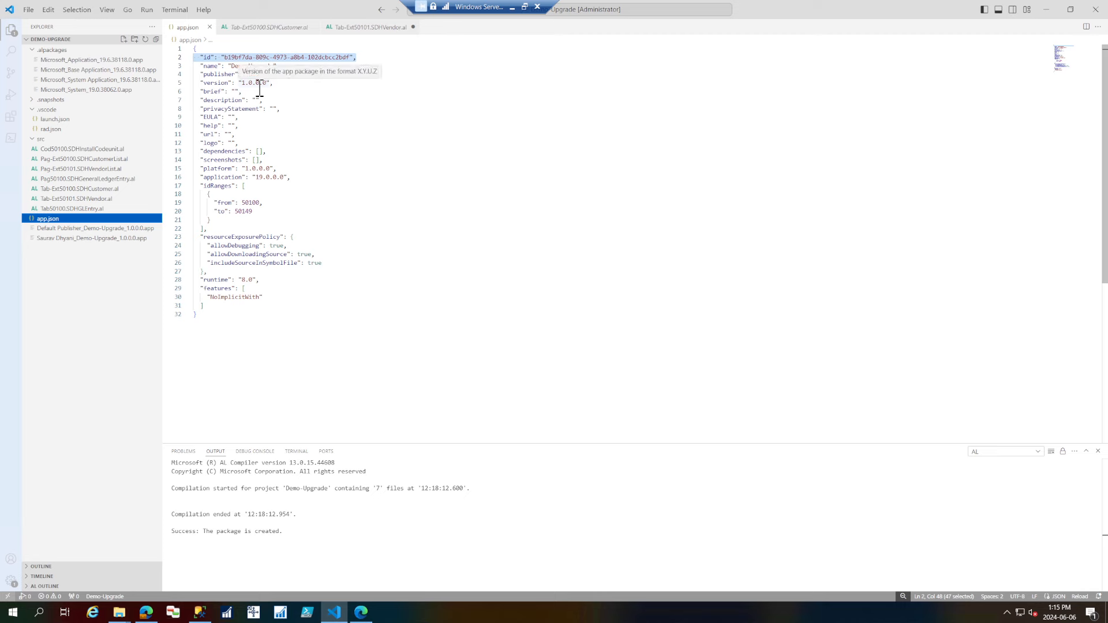
left_click(333, 612)
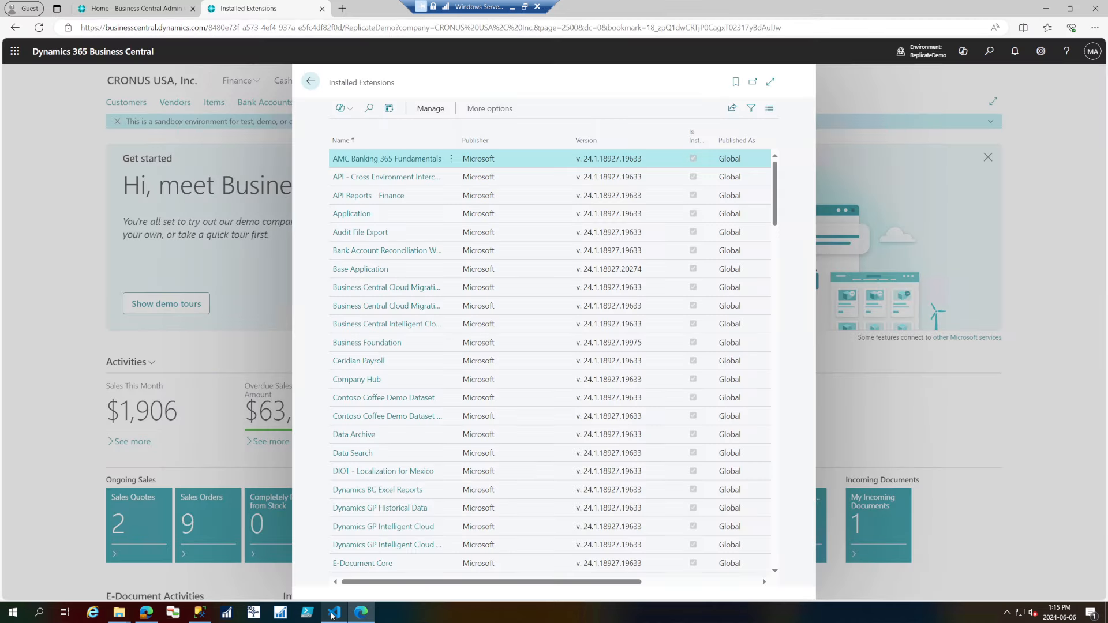
Sort the installed extensions by Publisher in both directions to look for the Demo-Upgrade extension, ending in ascending order
left_click(482, 146)
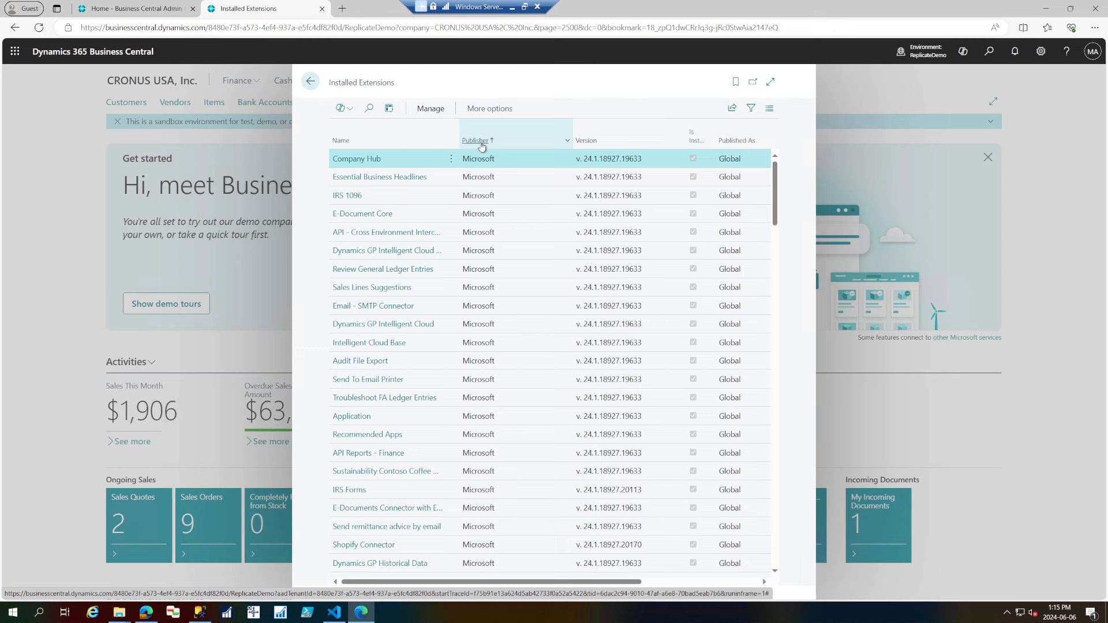
left_click(482, 146)
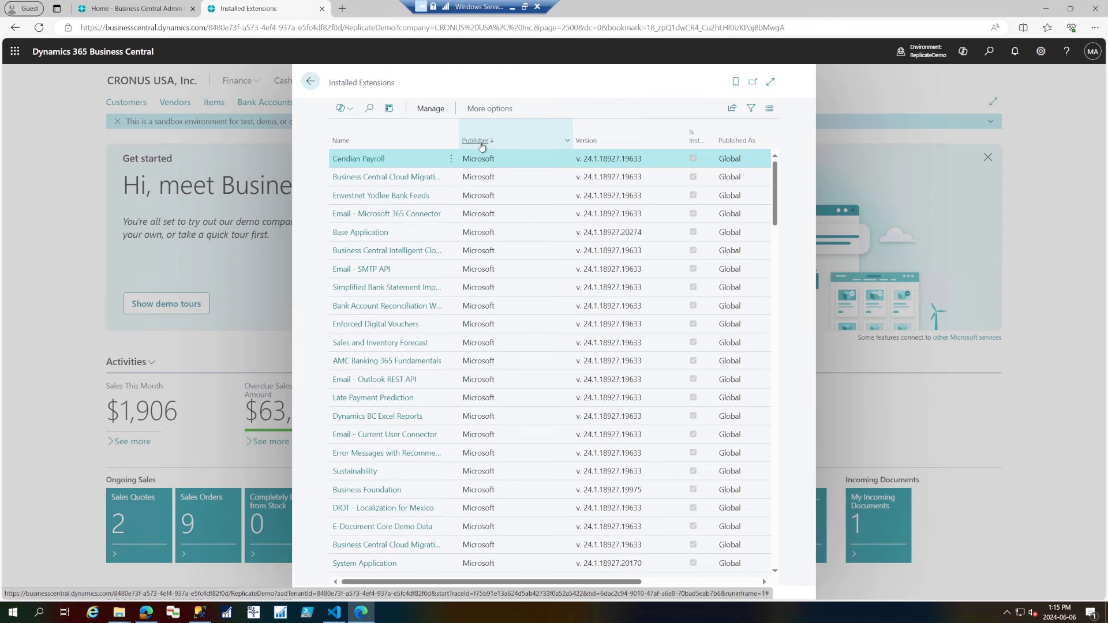
left_click(482, 146)
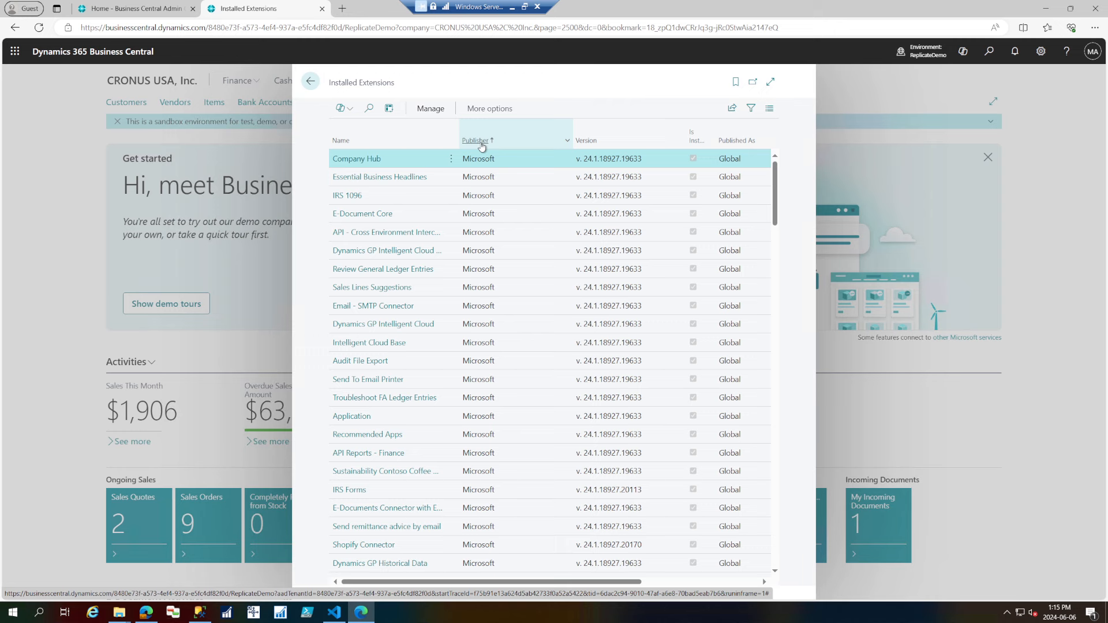
Check the installation status of the Demo-Upgrade extension, refresh its detail page, and read the error details
left_click(431, 109)
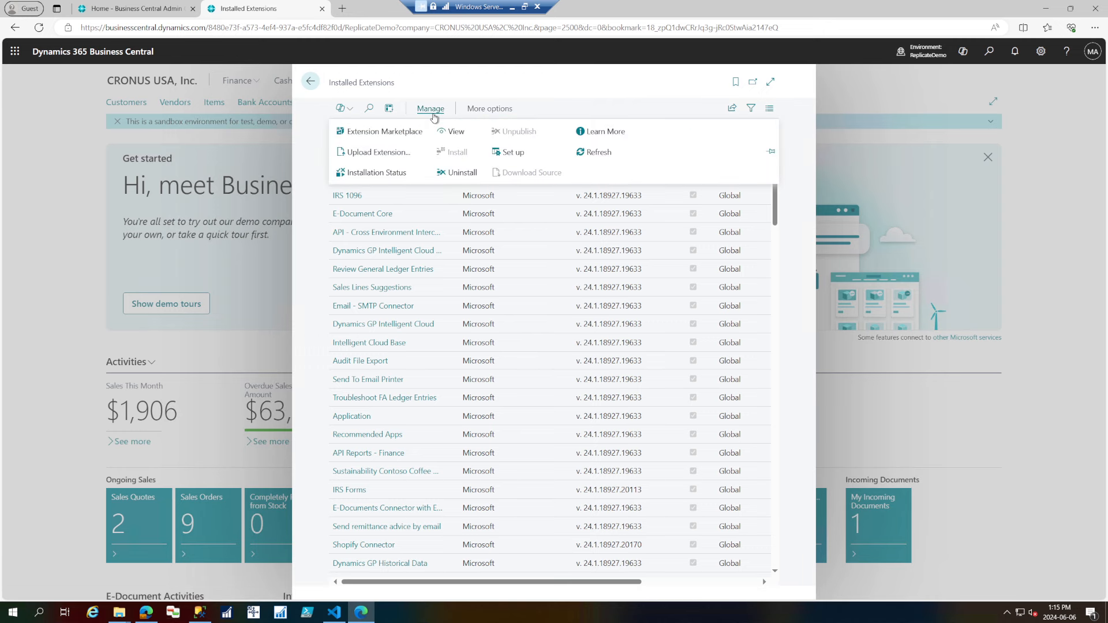
left_click(401, 173)
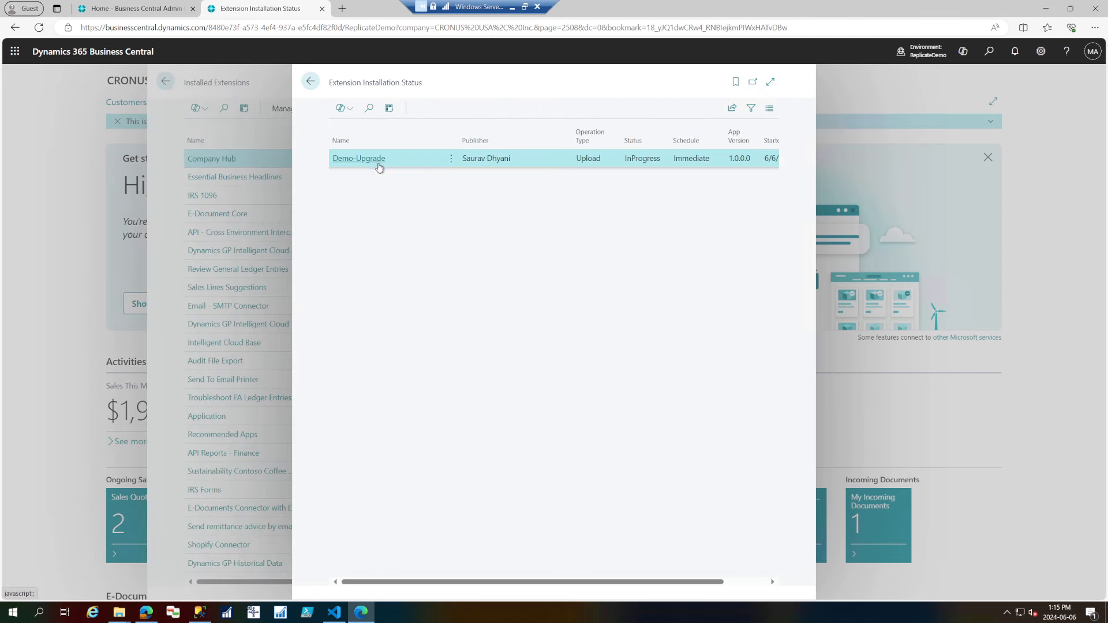
left_click(378, 162)
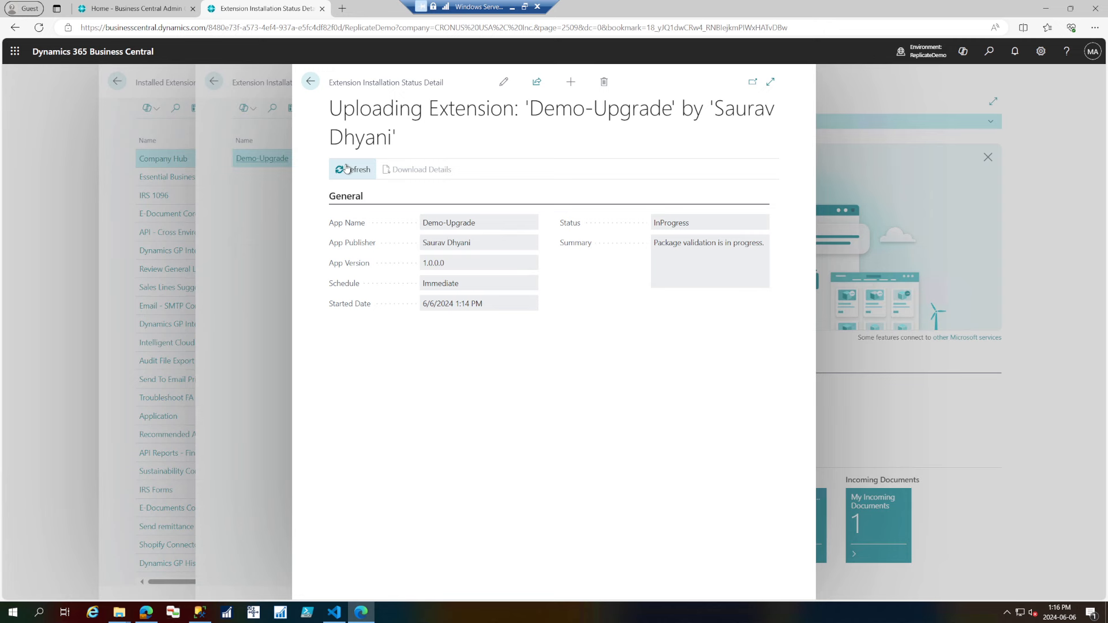
left_click(346, 168)
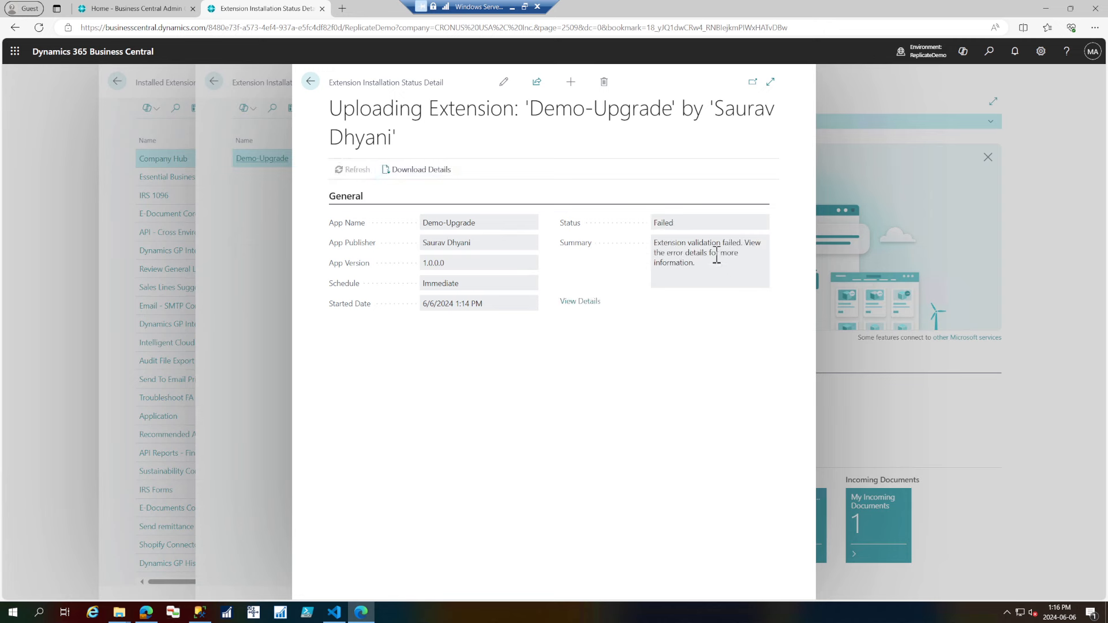
left_click(566, 302)
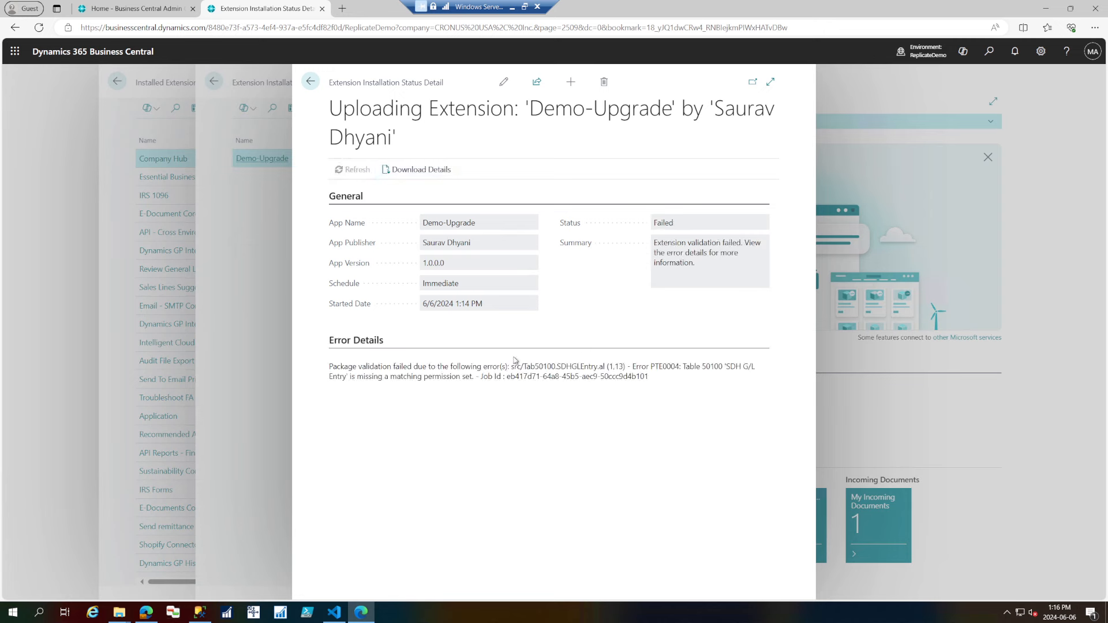
In Visual Studio Code, open the SDH G/L Entry table and generate a permission set as an AL object, keeping the suggested name
left_click(341, 595)
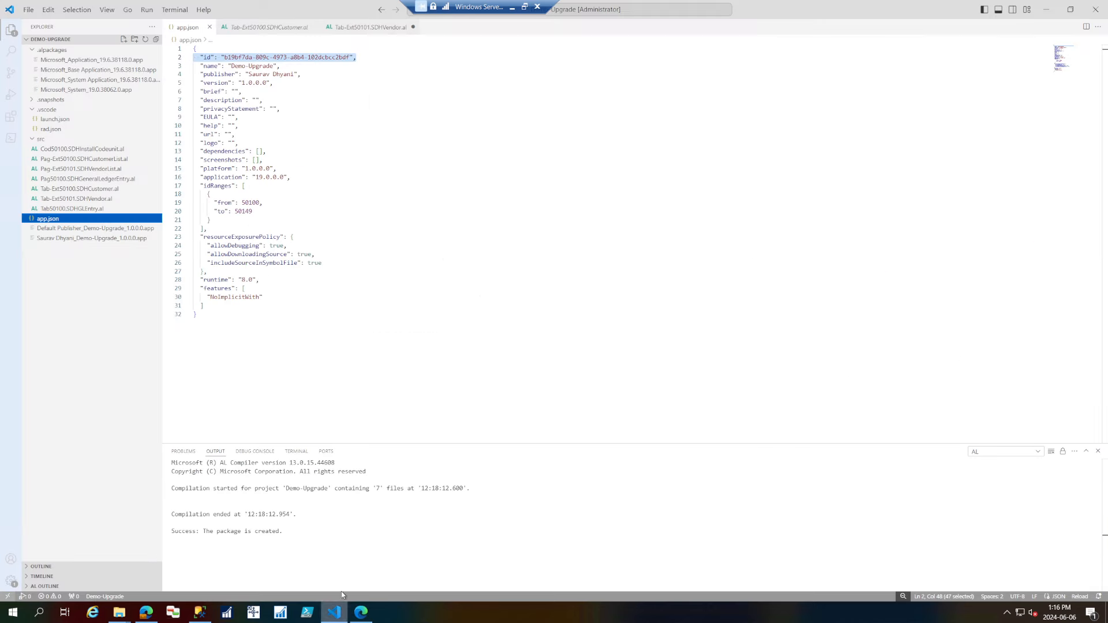
left_click(69, 208)
left_click(450, 249)
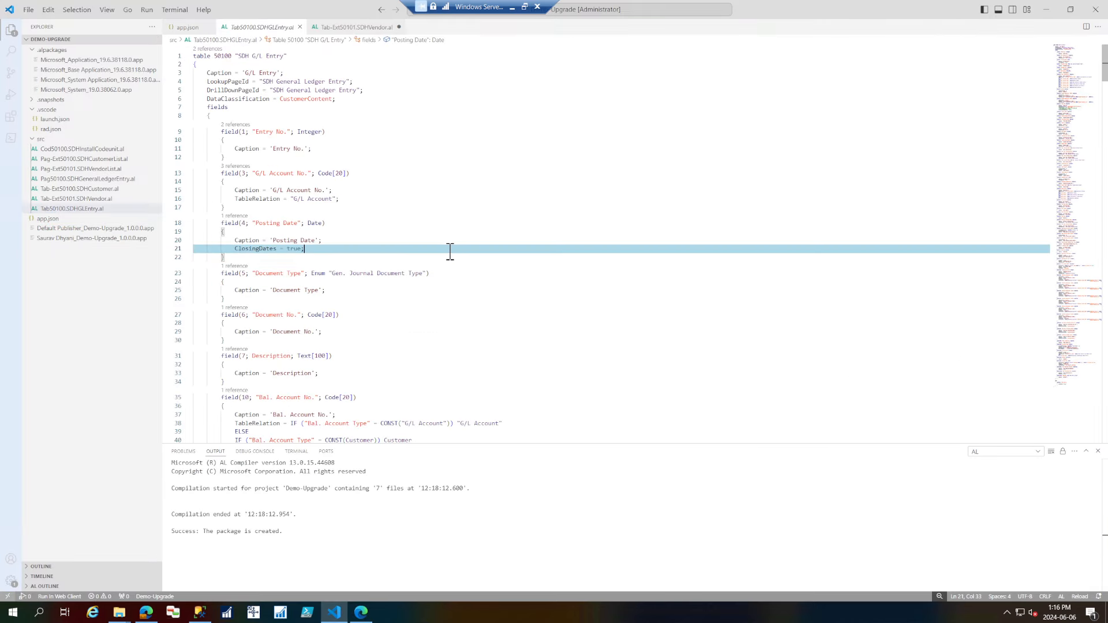
key("ctrl+shift+p")
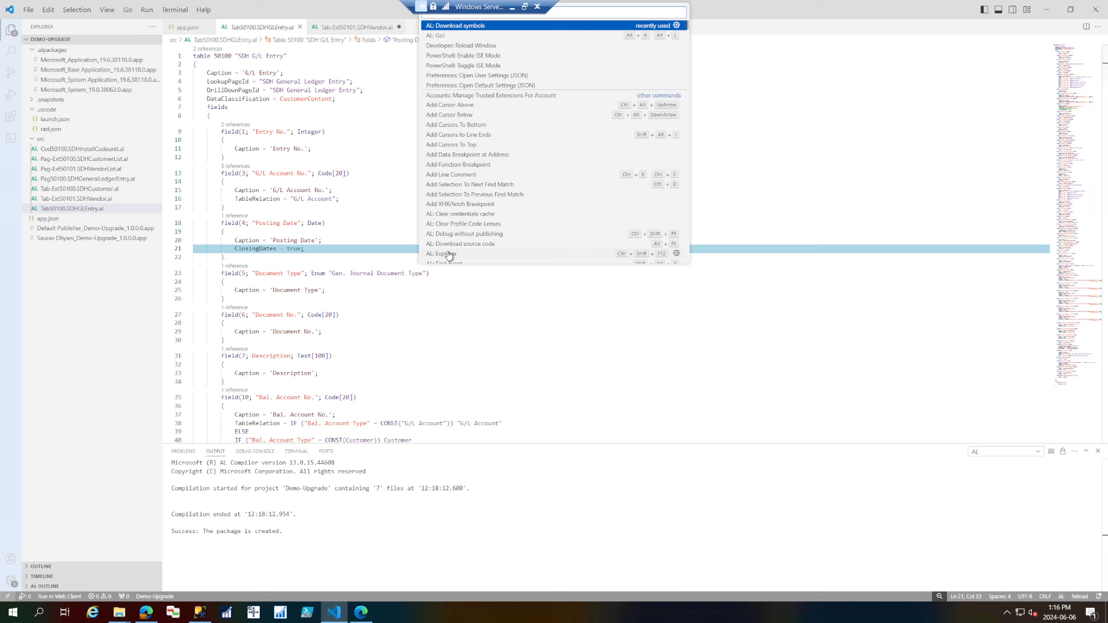
type("permiss")
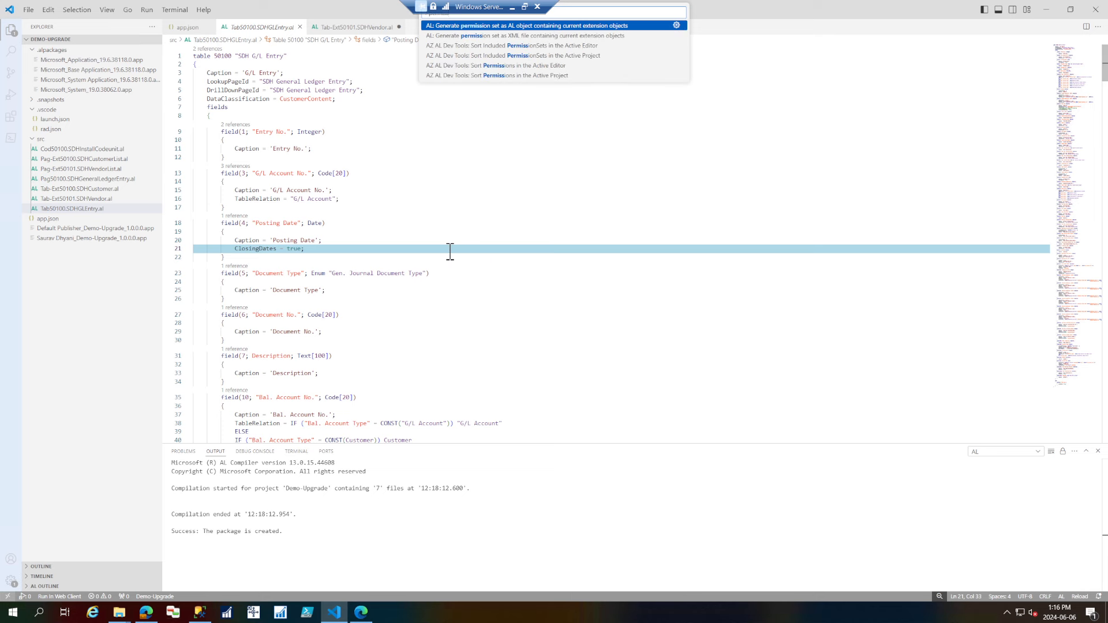
key("Down")
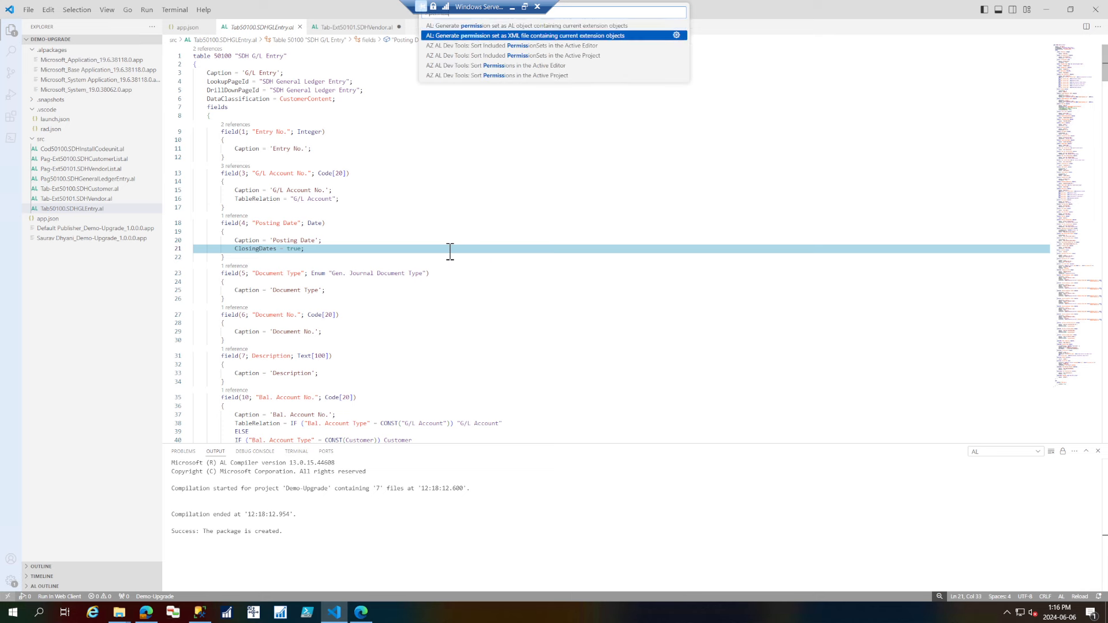
key("Up")
key("Return")
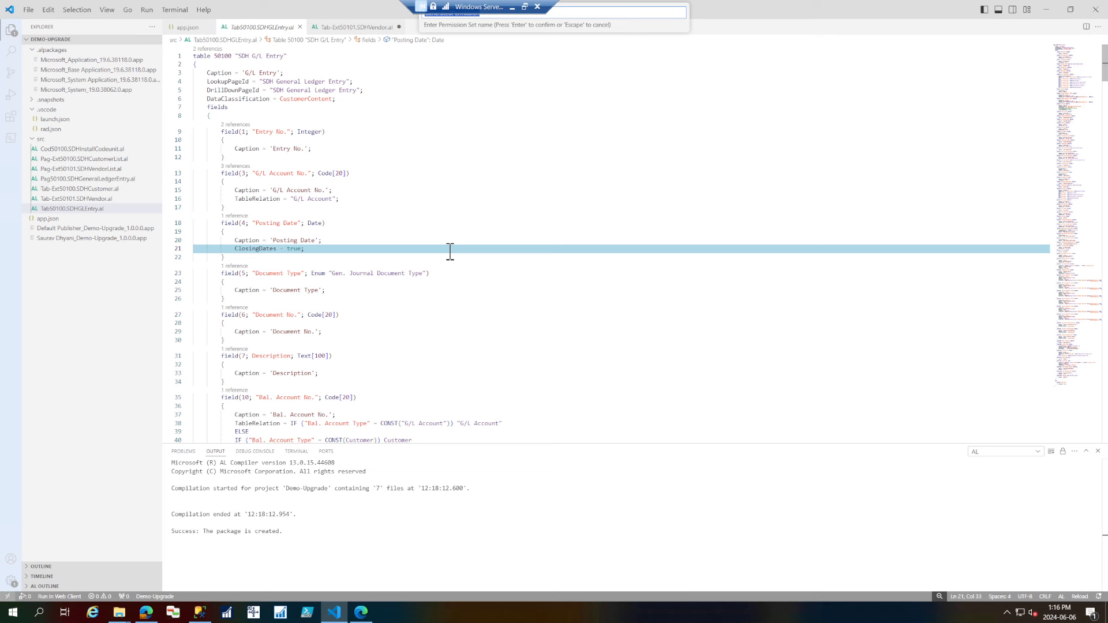
key("Return")
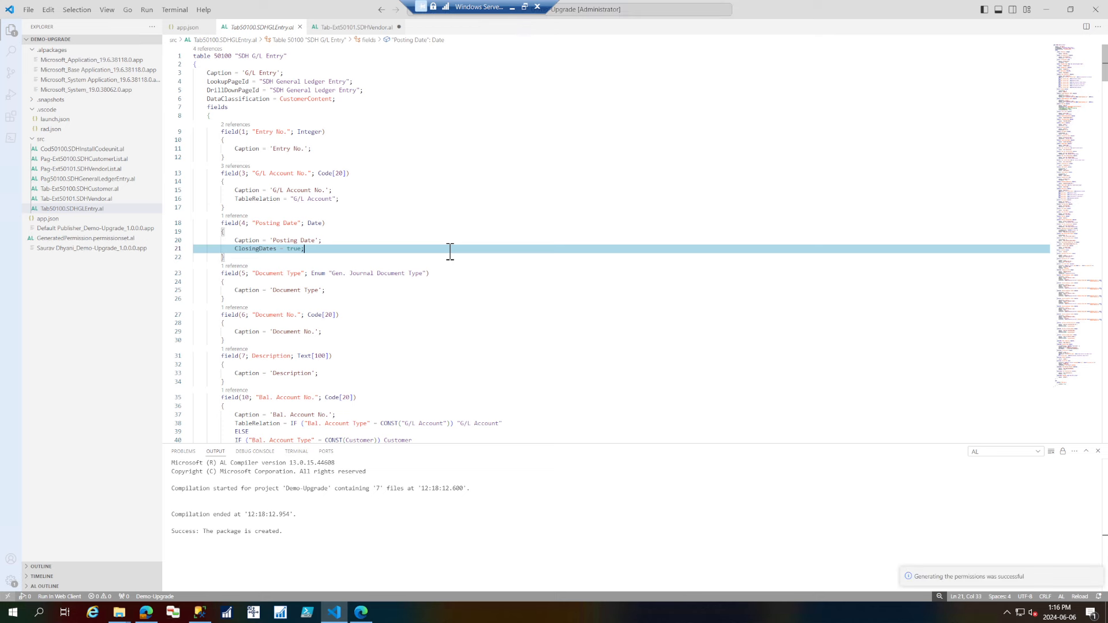
Save the pending vendor table extension file and open the GeneratedPermission permission set file for review
left_click(366, 26)
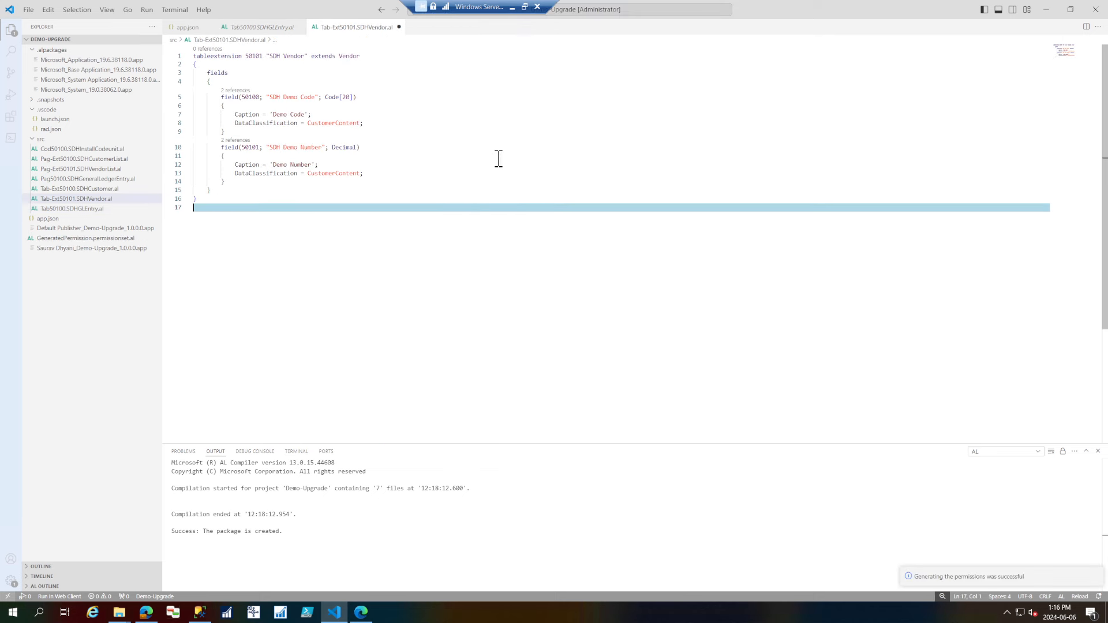
left_click(499, 157)
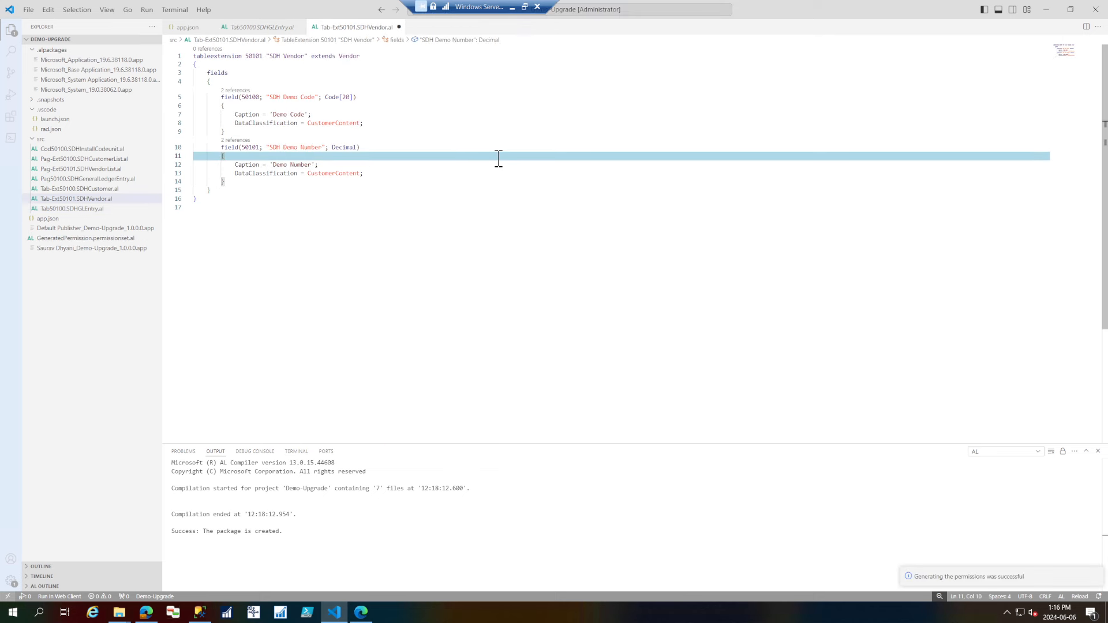
left_click(116, 238)
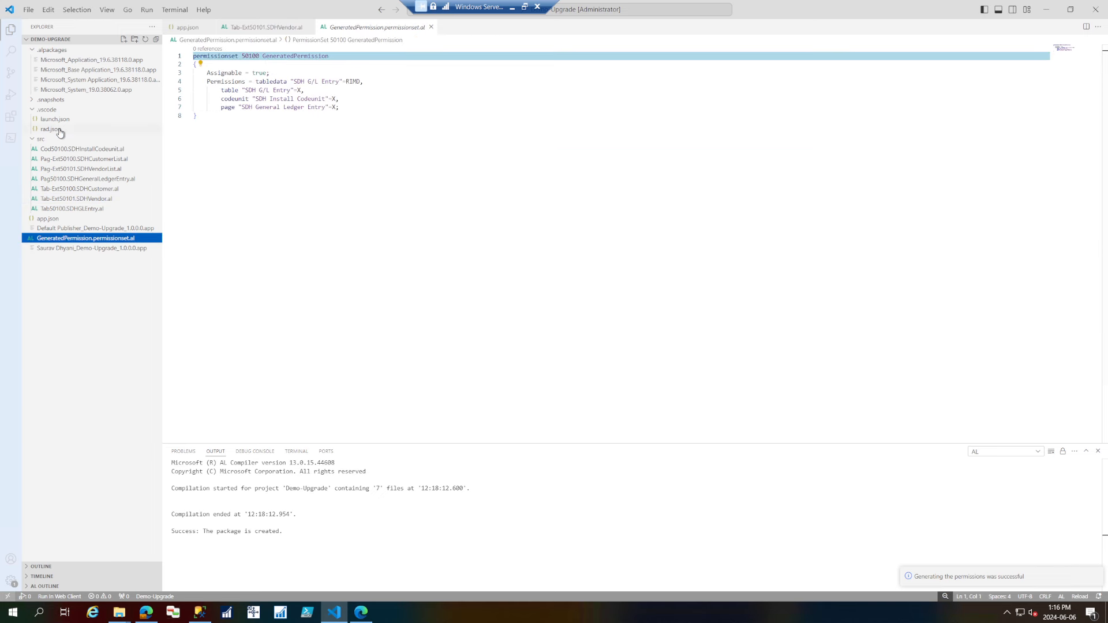
Set the extension version in app.json to 1.0.0.1, save the file, and build the package
left_click(48, 219)
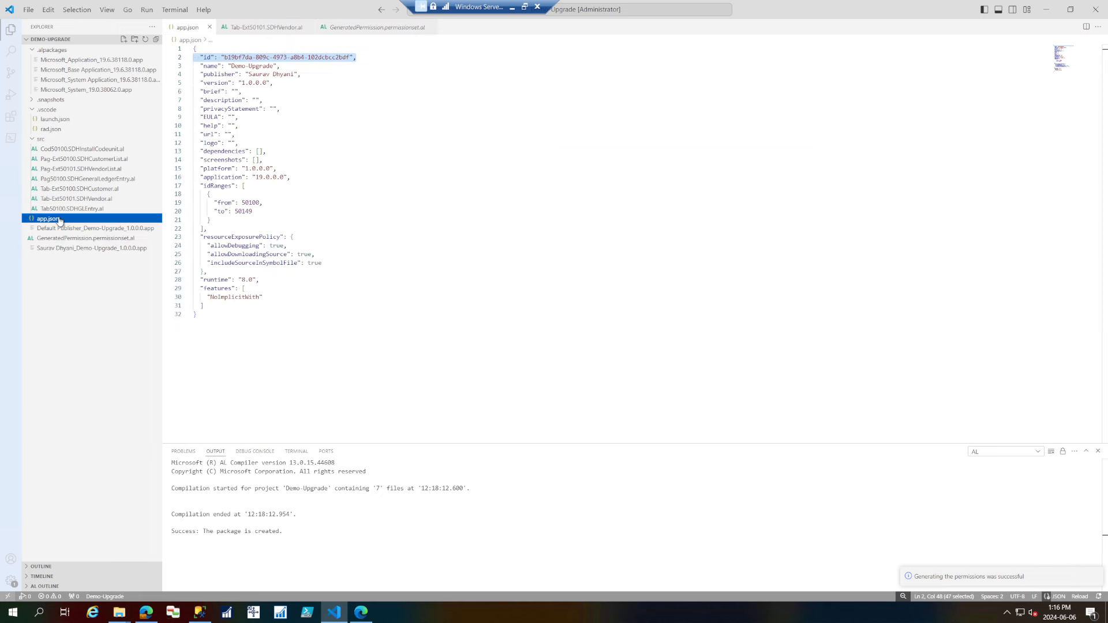
double_click(264, 83)
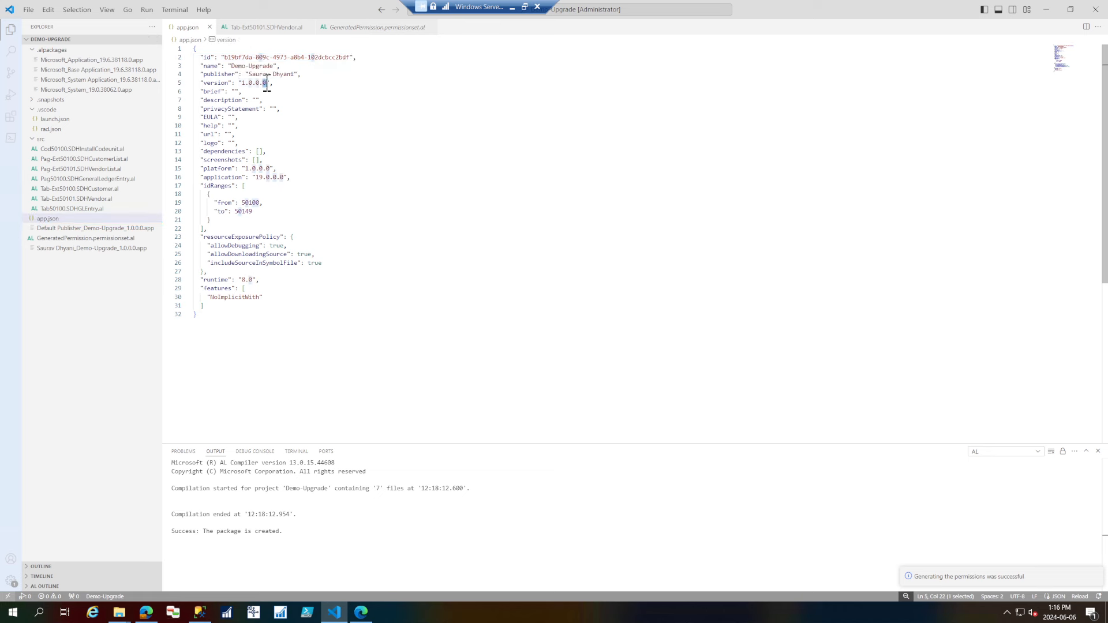
type("1")
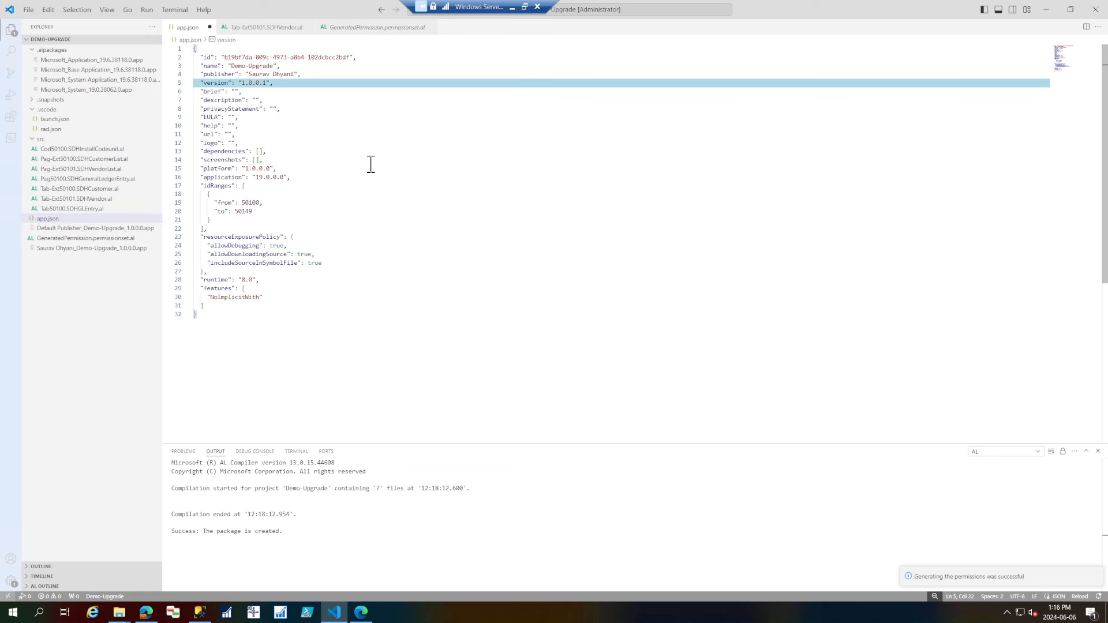
key("ctrl+s")
key("ctrl+shift+b")
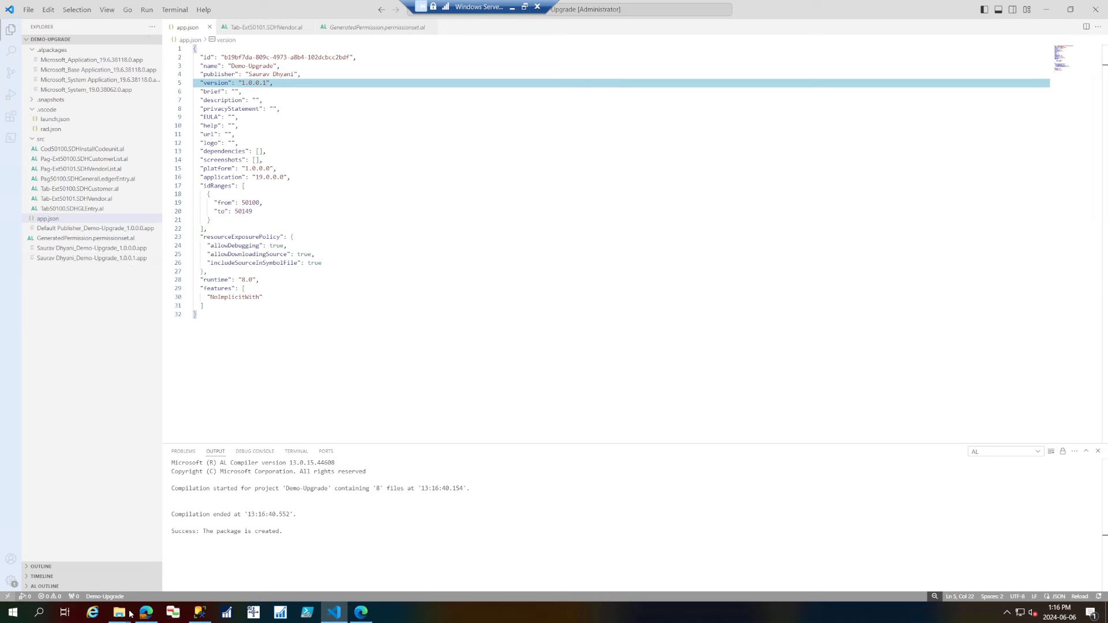
Check the Demo-Upgrade folder for the new package, and open the extension upload dialog from the installed extensions in Business Central
mouse_move(121, 613)
left_click(142, 575)
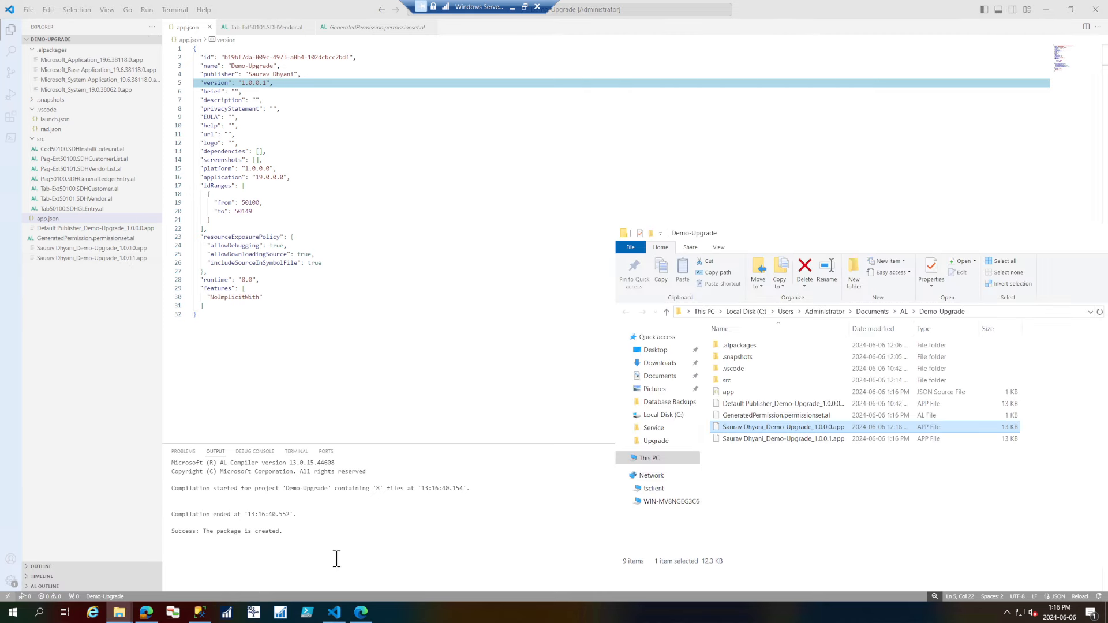
left_click(360, 611)
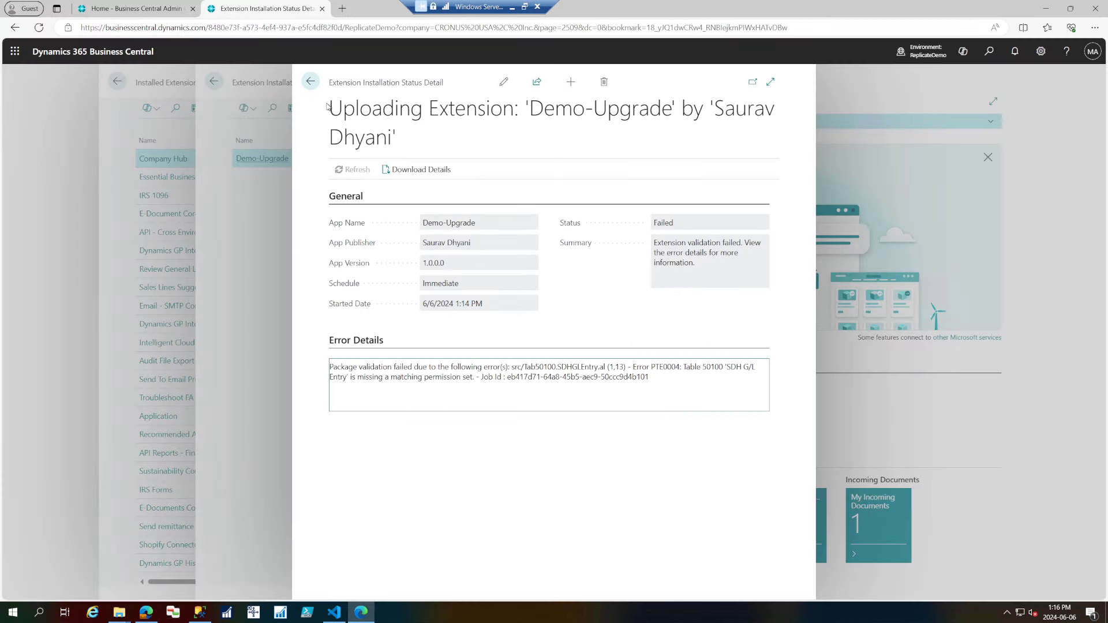
left_click(309, 83)
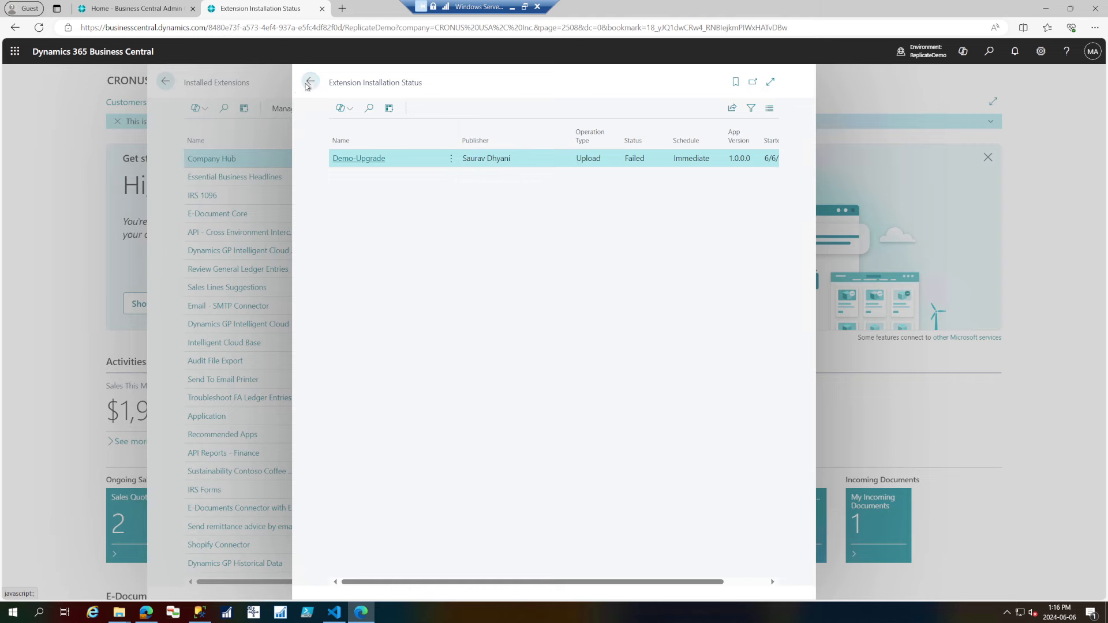
left_click(309, 83)
left_click(430, 109)
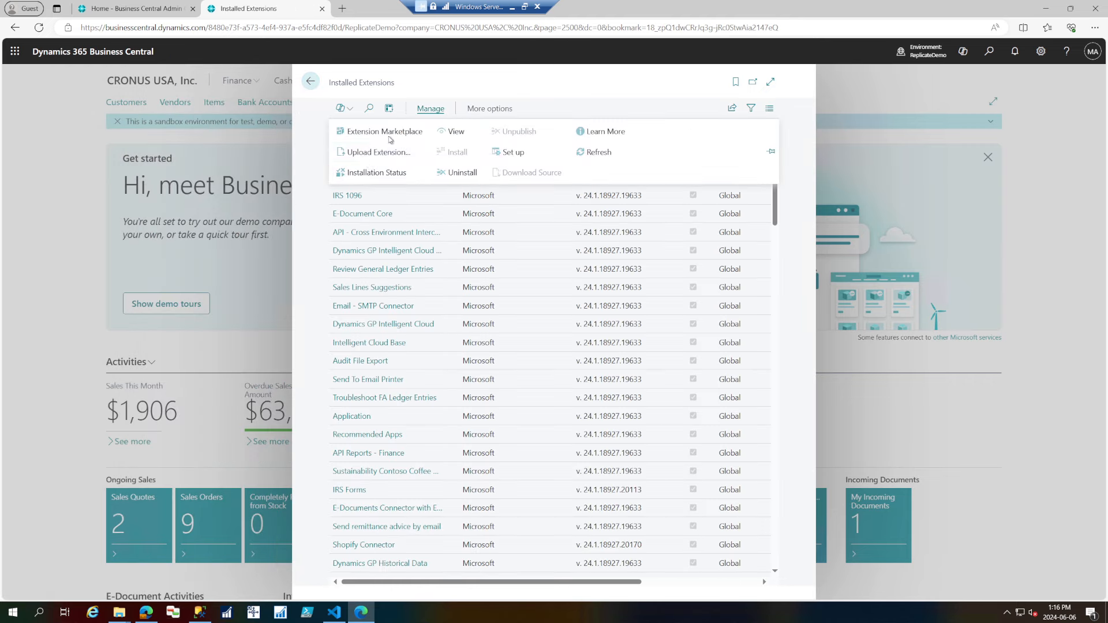
left_click(376, 153)
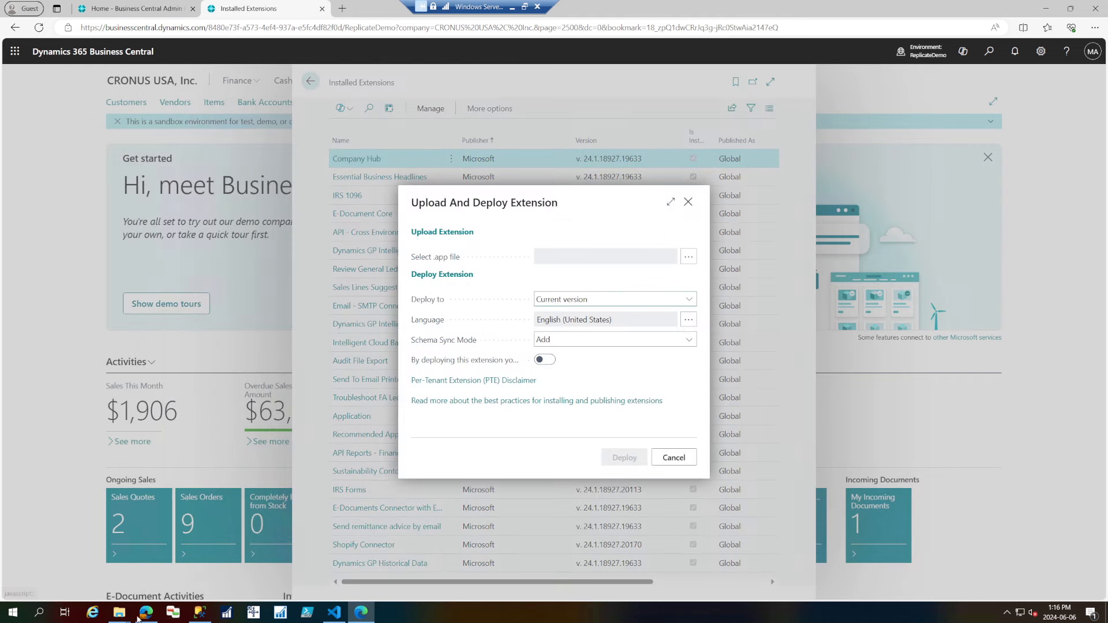
Try to drop the Demo-Upgrade 1.0.0.1 package from its folder directly onto the .app file field
mouse_move(119, 612)
left_click(162, 590)
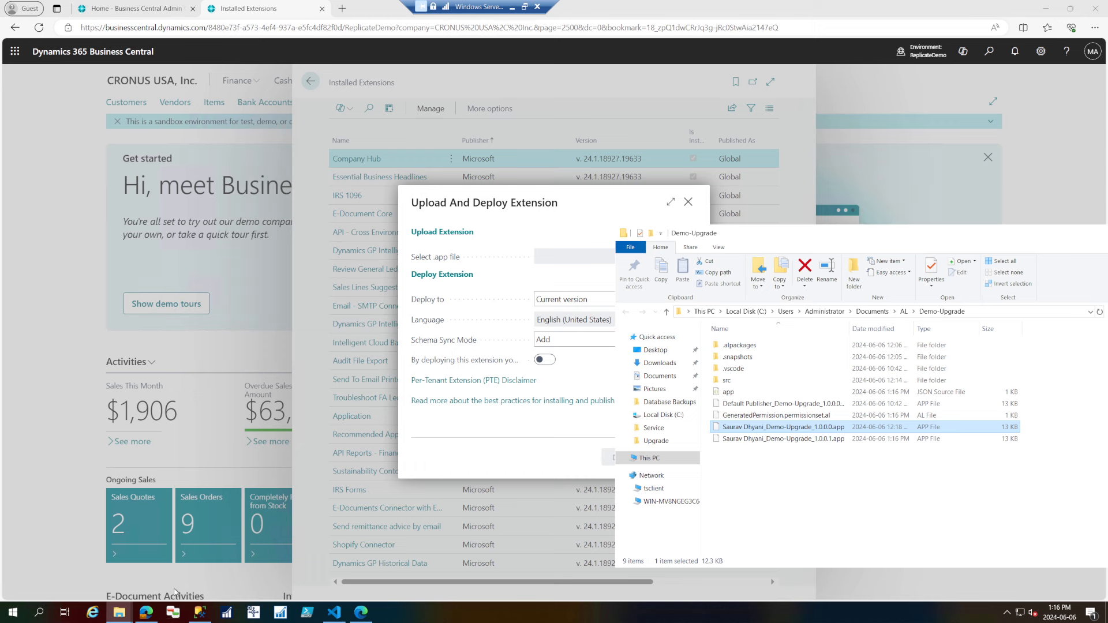
left_click(790, 439)
left_click_drag(793, 442, 593, 260)
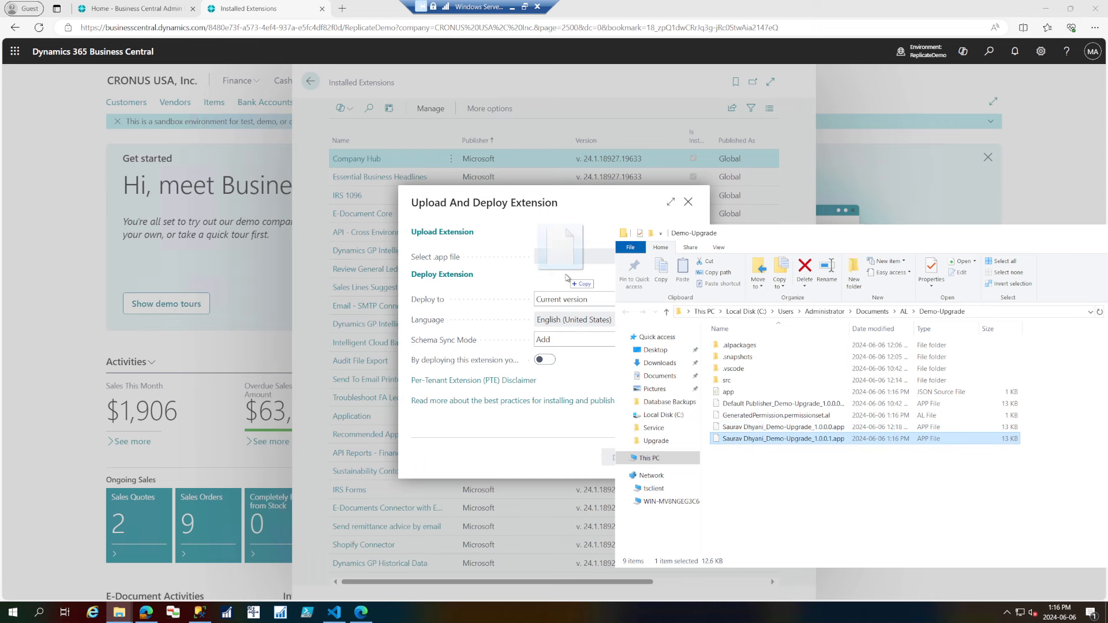
left_click(592, 259)
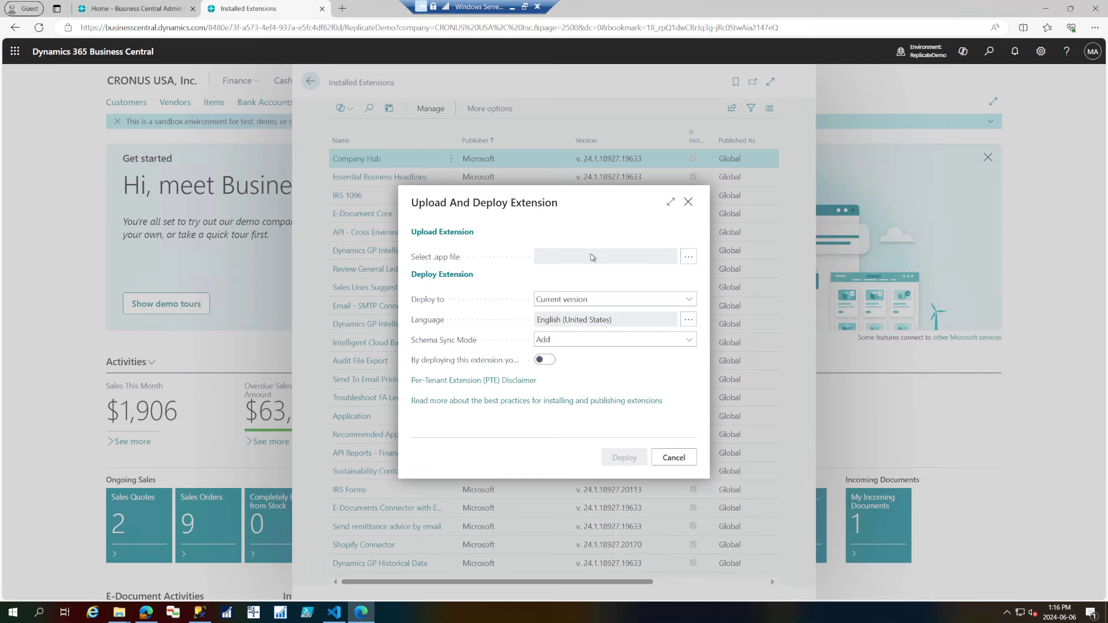
Choose the Demo-Upgrade 1.0.0.1 package from the Demo-Upgrade folder as the .app file for upload
left_click(688, 256)
mouse_move(120, 615)
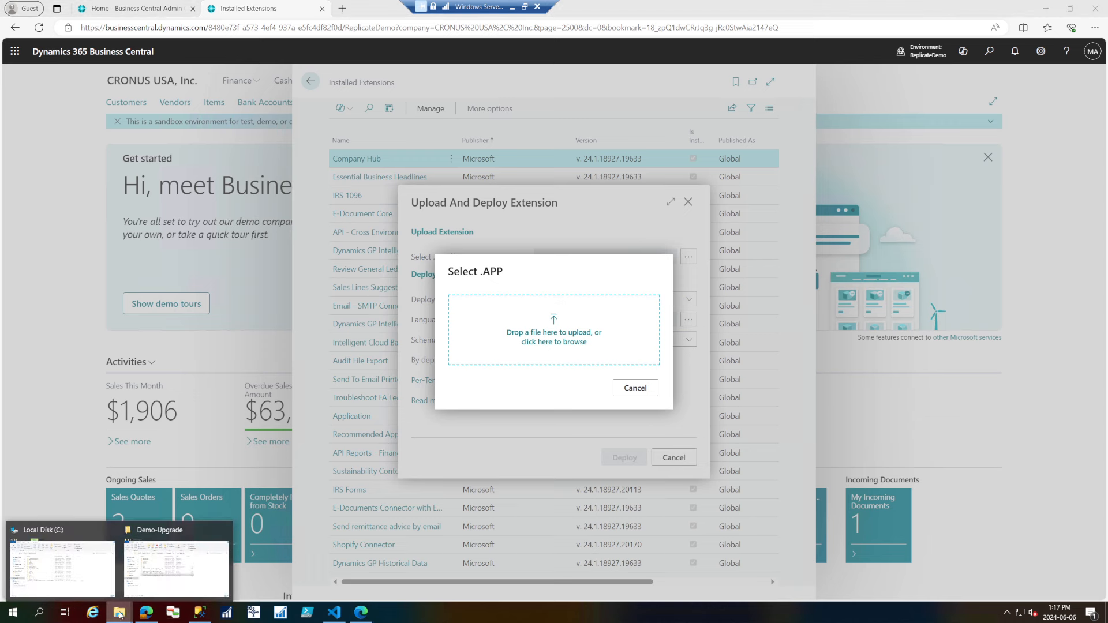
left_click(176, 562)
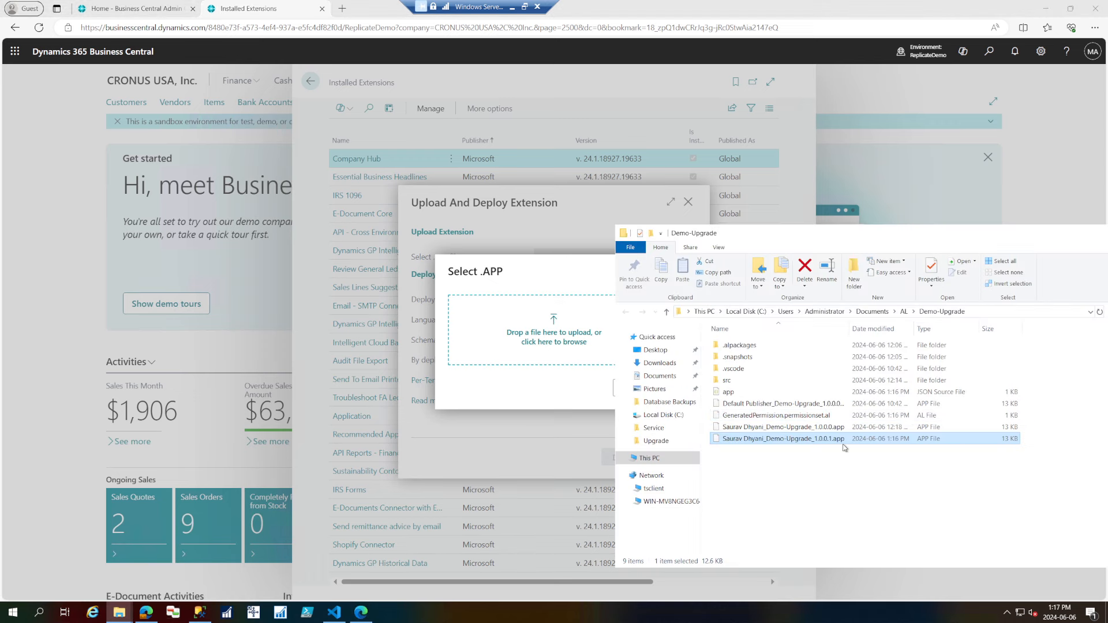
left_click_drag(842, 442, 531, 334)
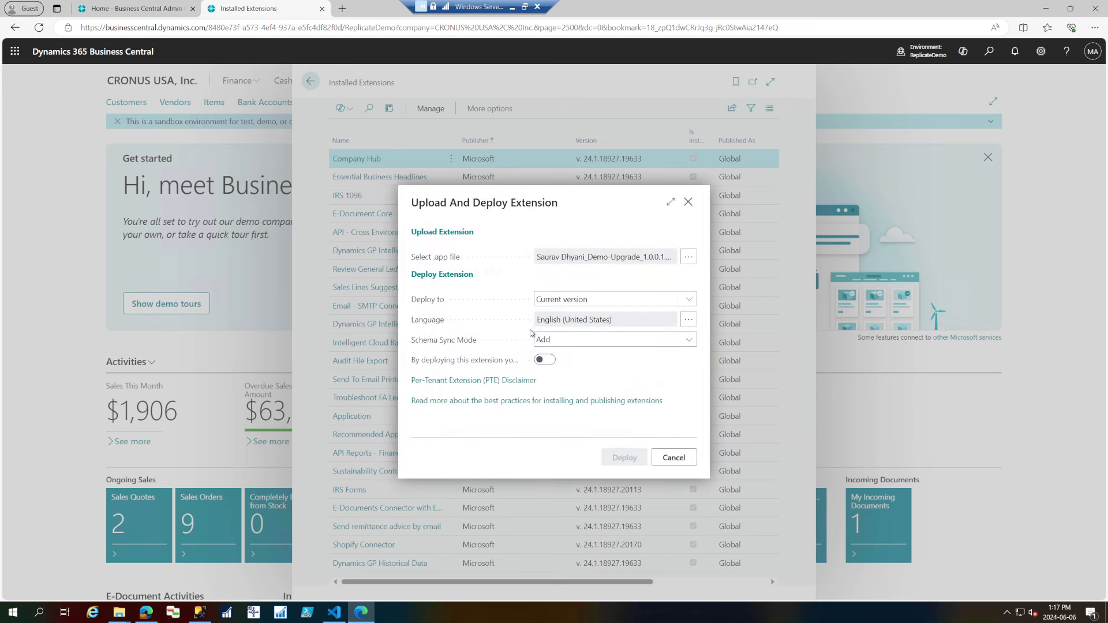
Accept the deployment disclaimer, deploy the extension to the current version with schema sync mode Add, and dismiss the installation notice
left_click(540, 360)
left_click(632, 454)
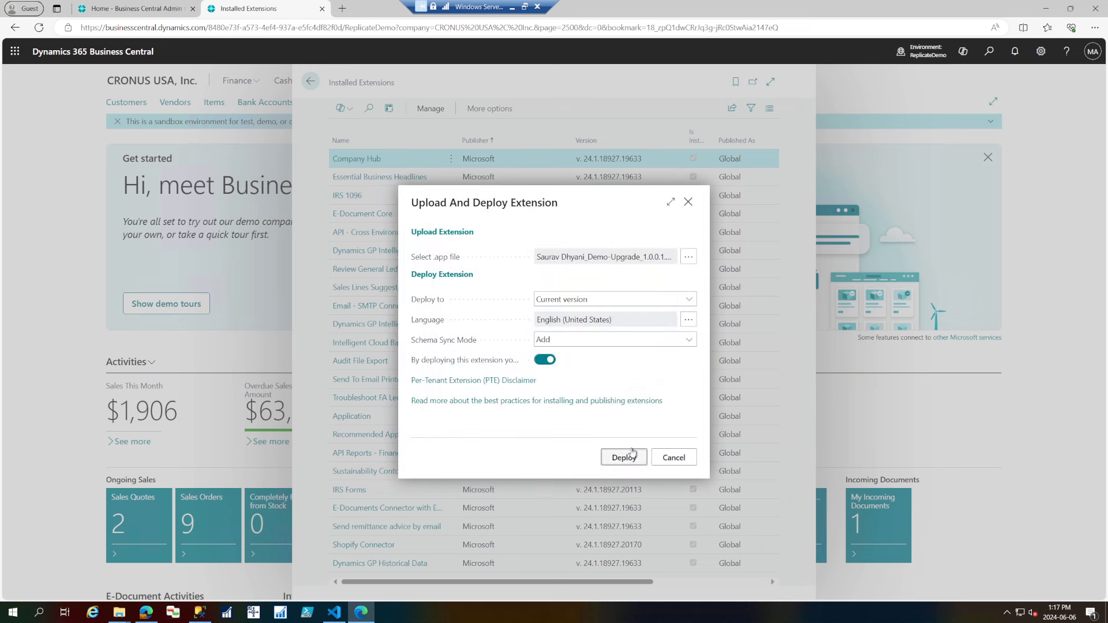
left_click(621, 458)
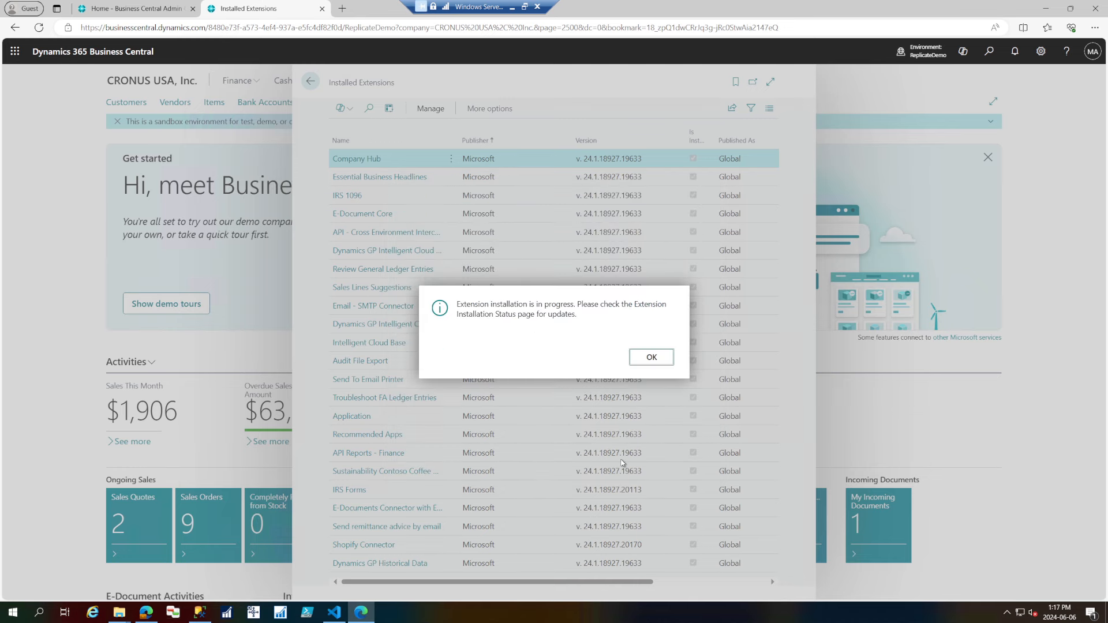
left_click(654, 358)
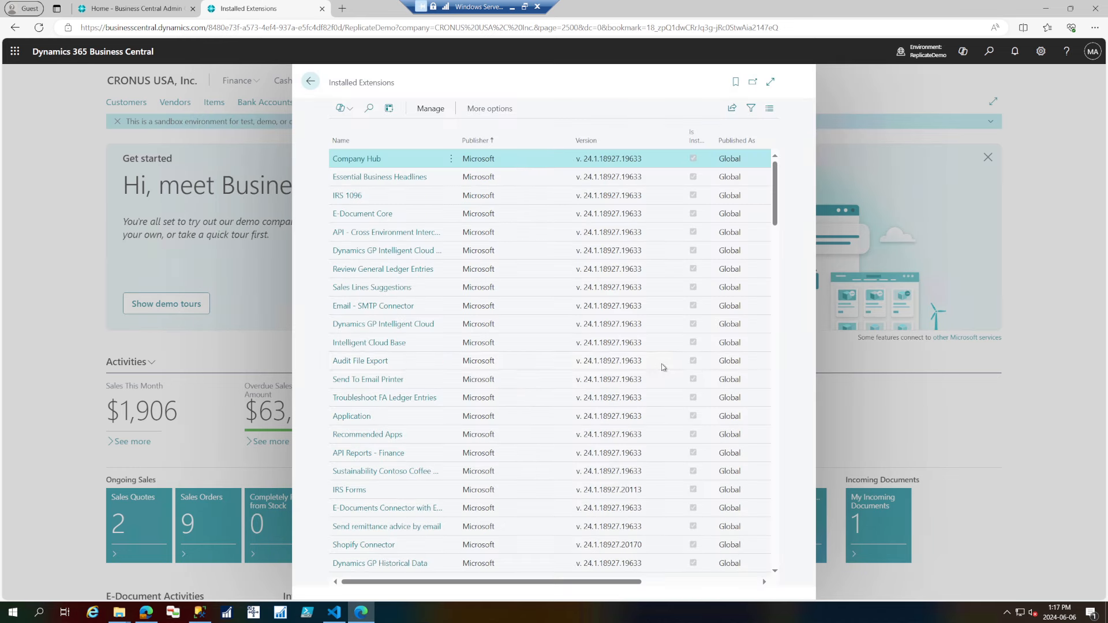
Sort the installed extensions by Publisher in descending order, and look at Replicate Database in SQL Server Management Studio before returning to the browser
left_click(476, 140)
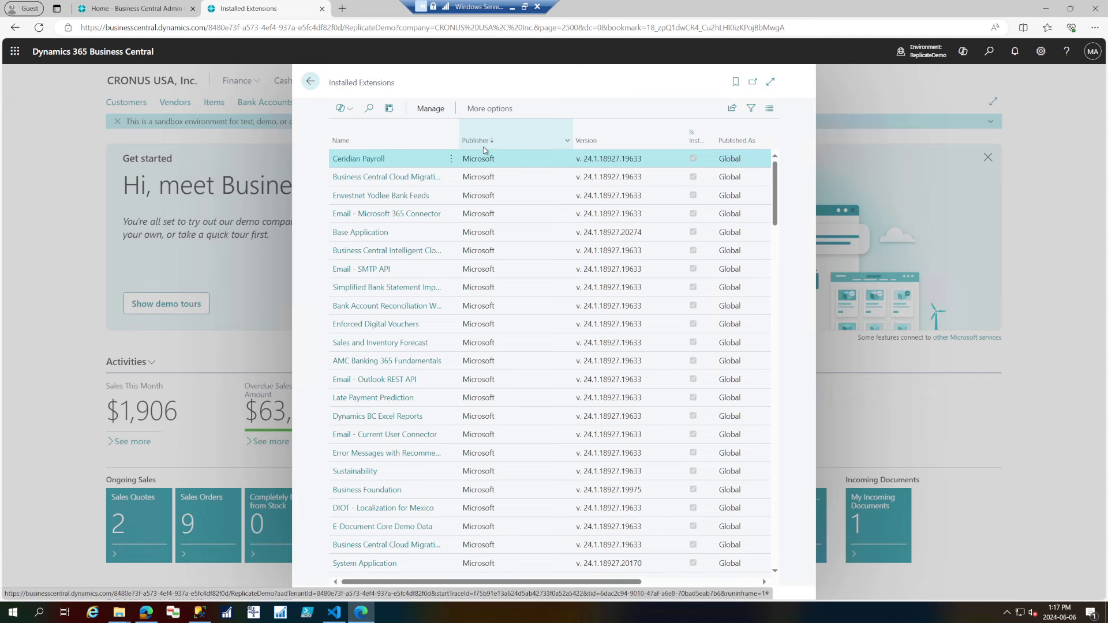
left_click(199, 613)
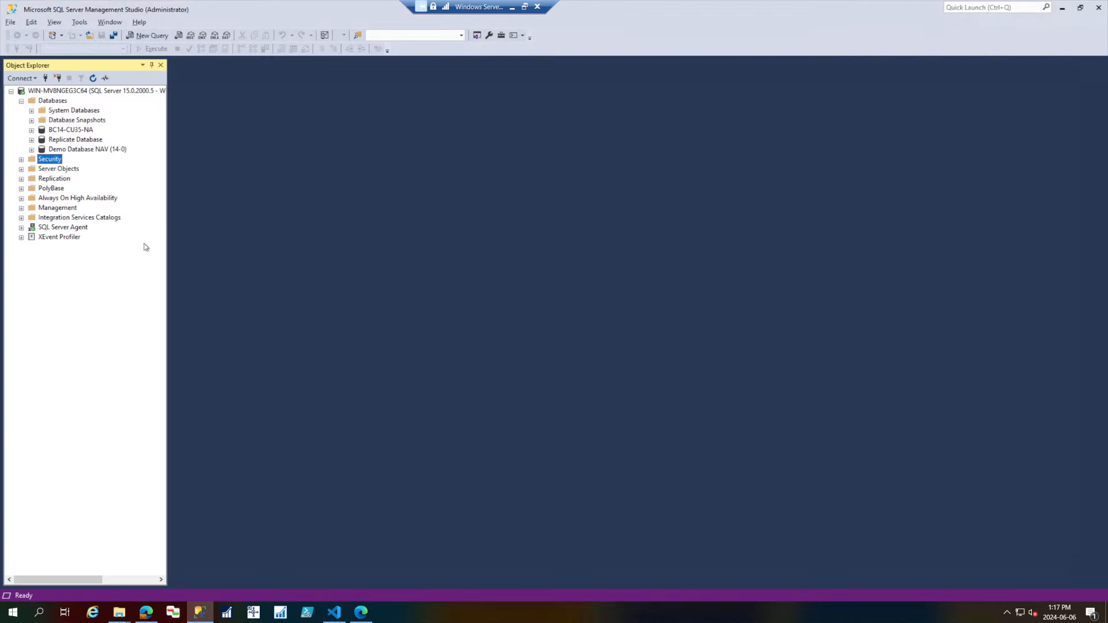
left_click(74, 140)
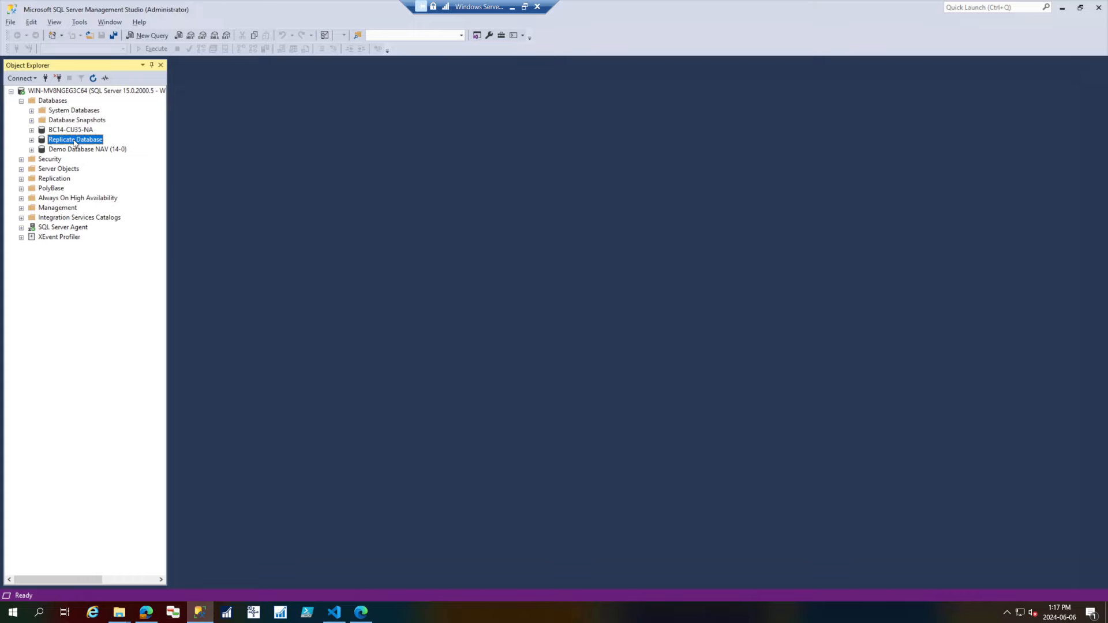
left_click(205, 612)
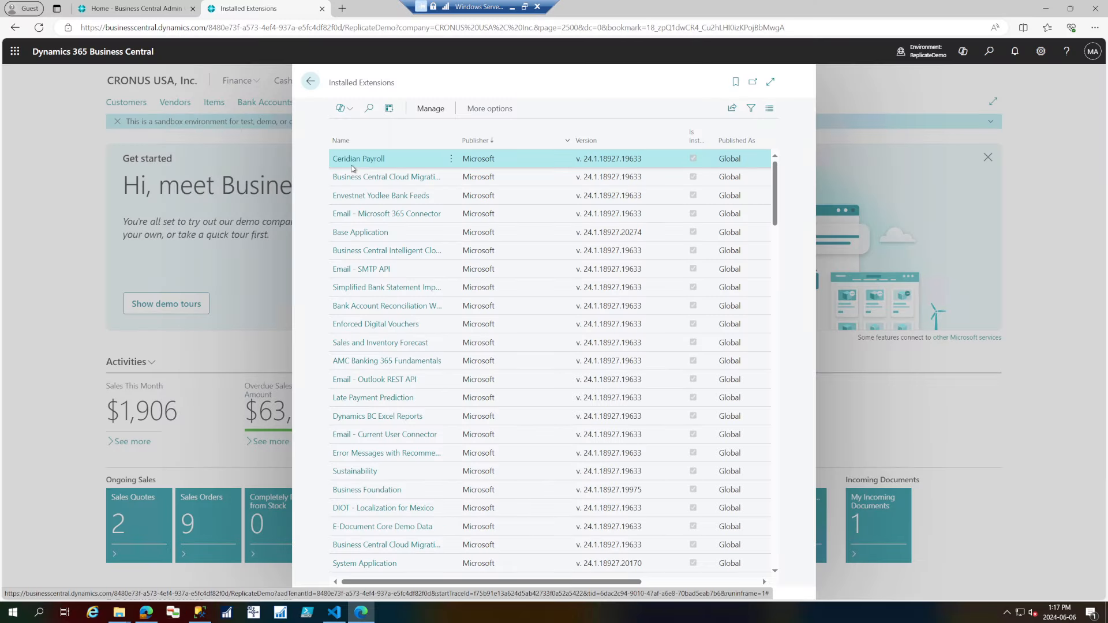
Check the extension installation status and open the details of the Demo-Upgrade 1.0.0.1 upload
left_click(431, 109)
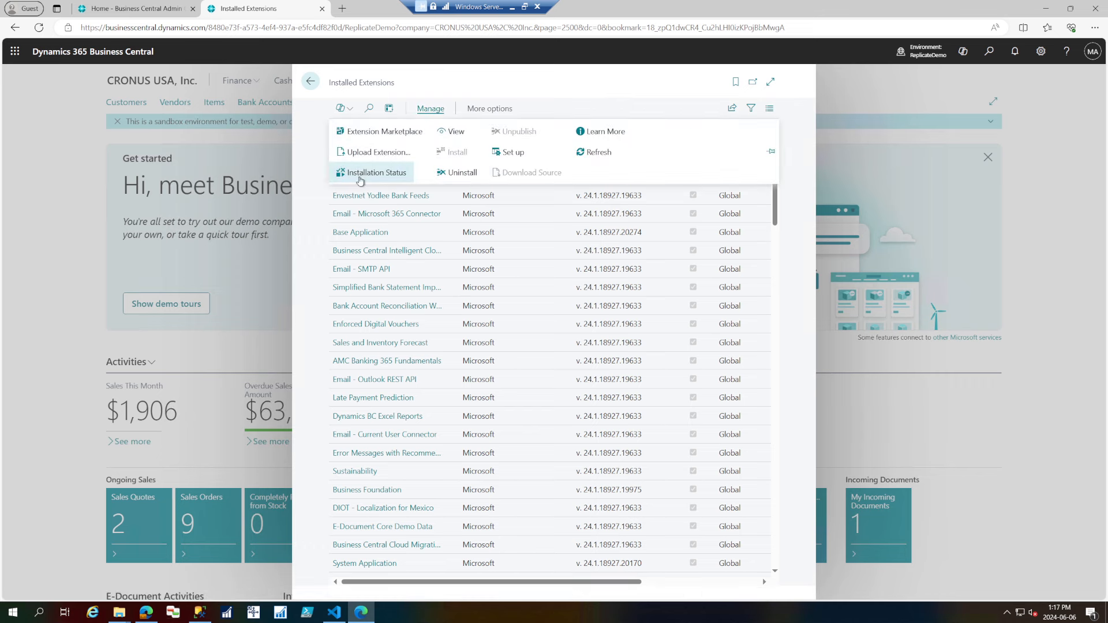
left_click(360, 176)
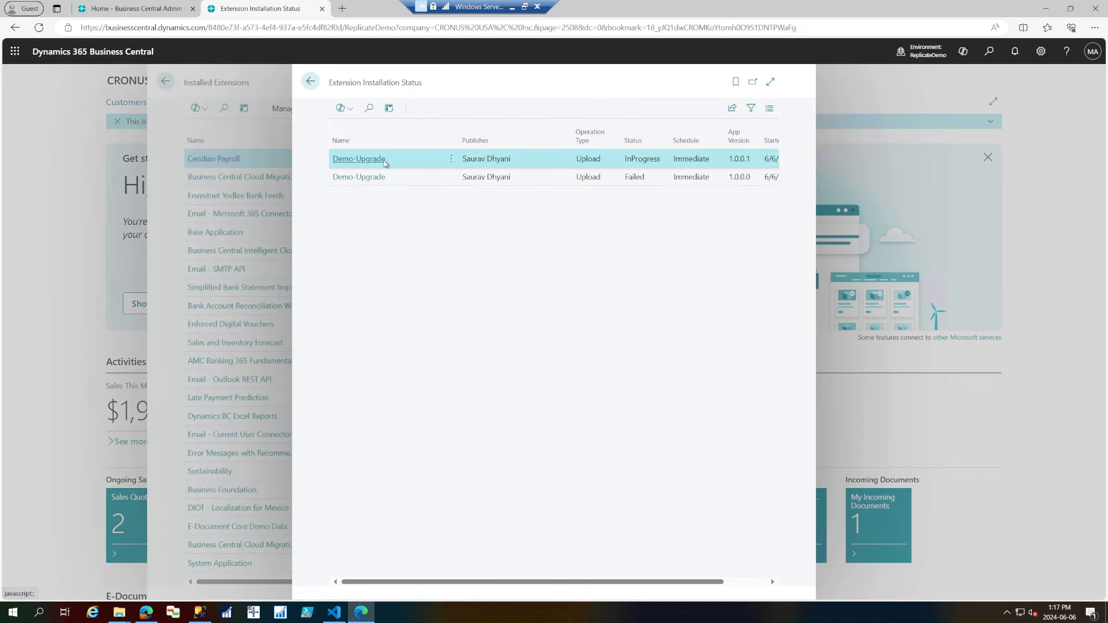
left_click(362, 161)
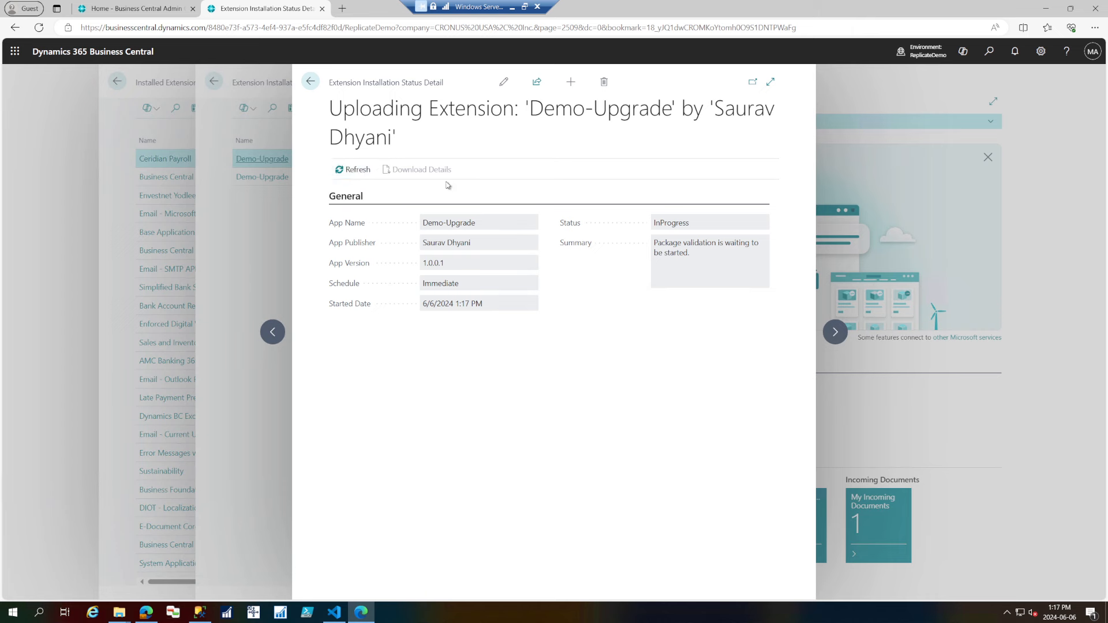
Refresh the Demo-Upgrade 1.0.0.1 installation status and return to the home page
left_click(362, 171)
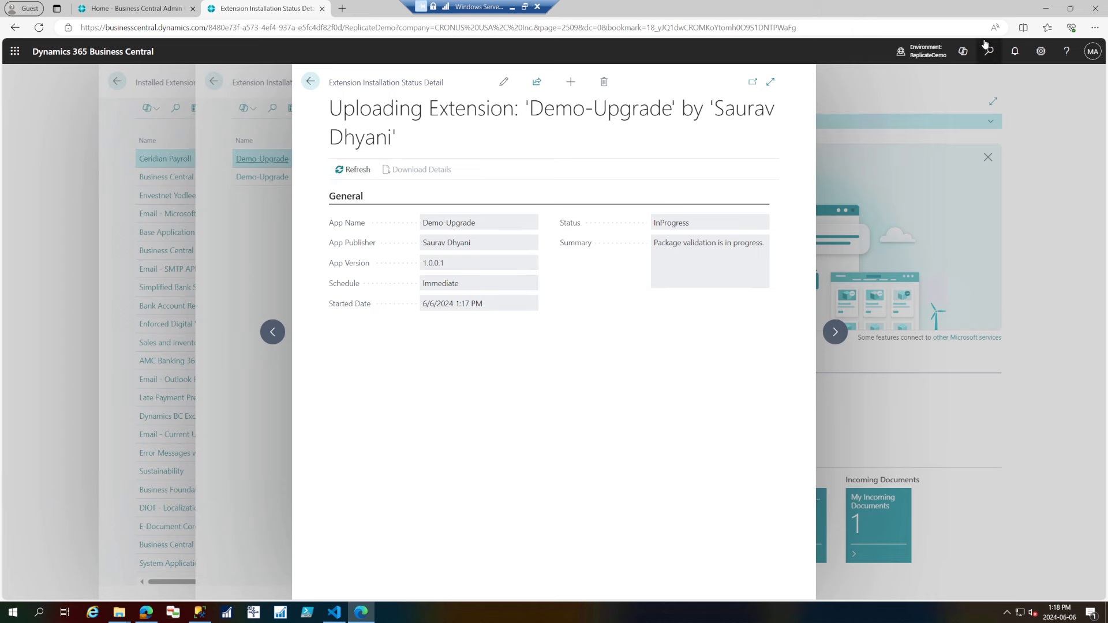
left_click(346, 171)
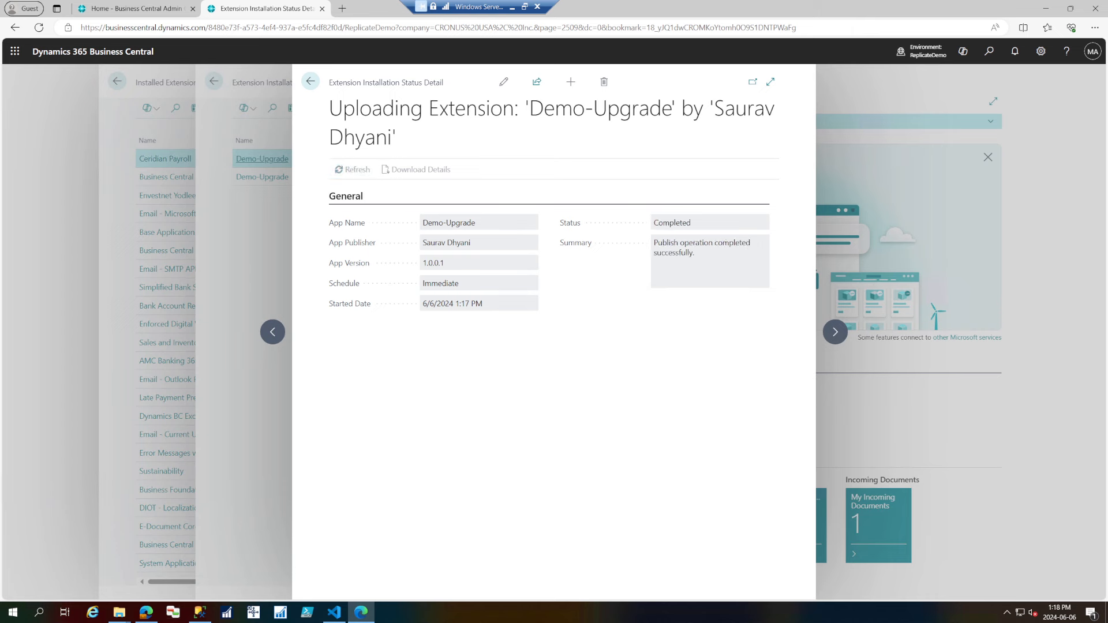
left_click(318, 82)
left_click(316, 85)
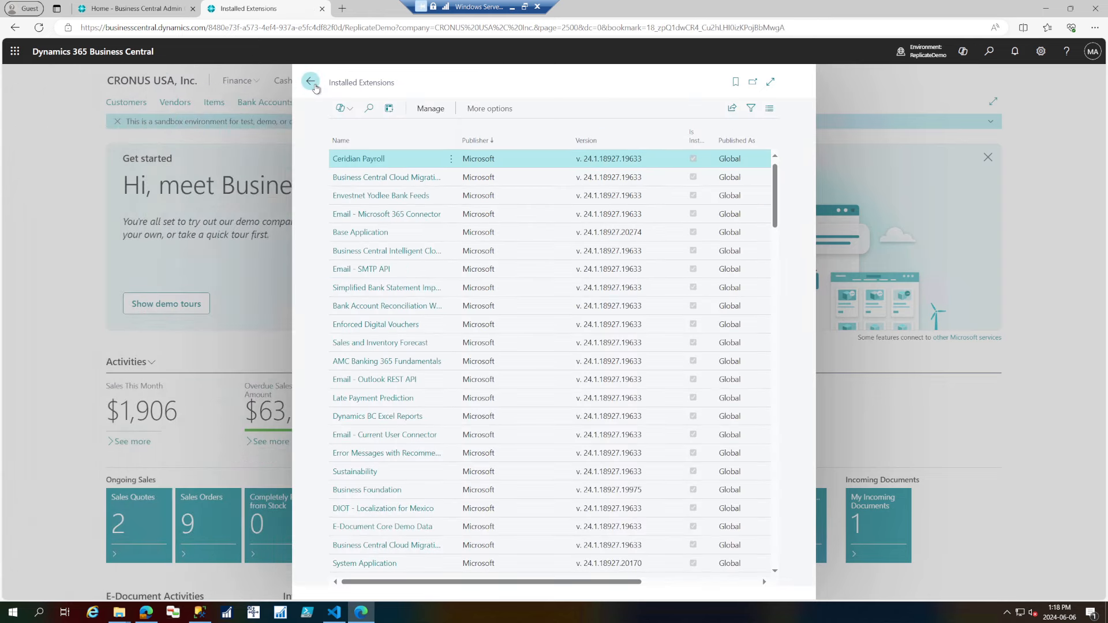
left_click(317, 86)
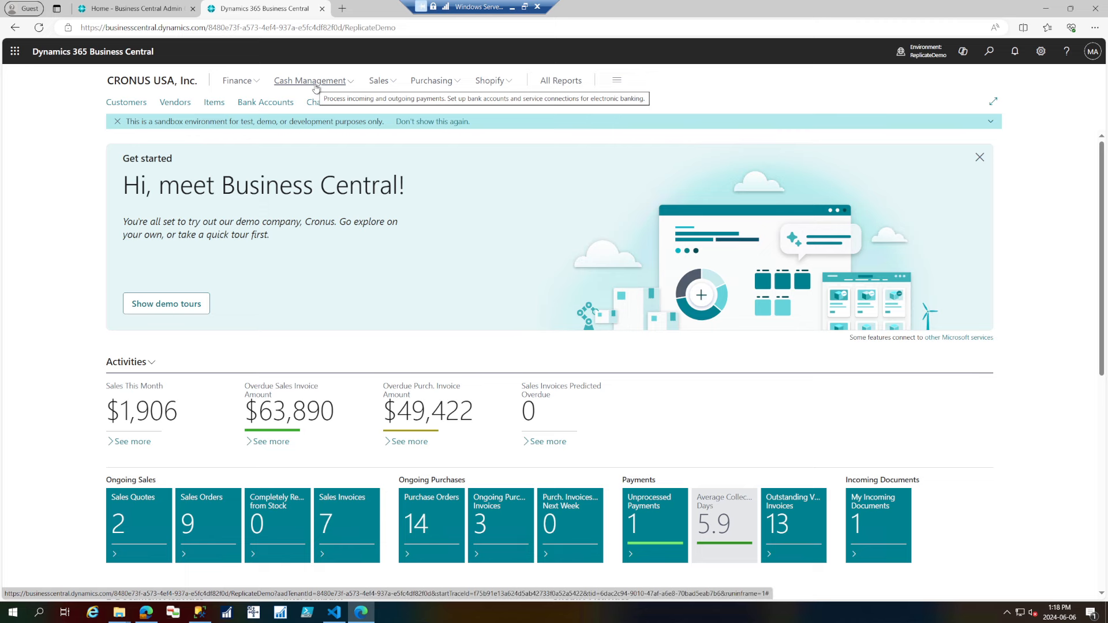
left_click(162, 13)
left_click(246, 9)
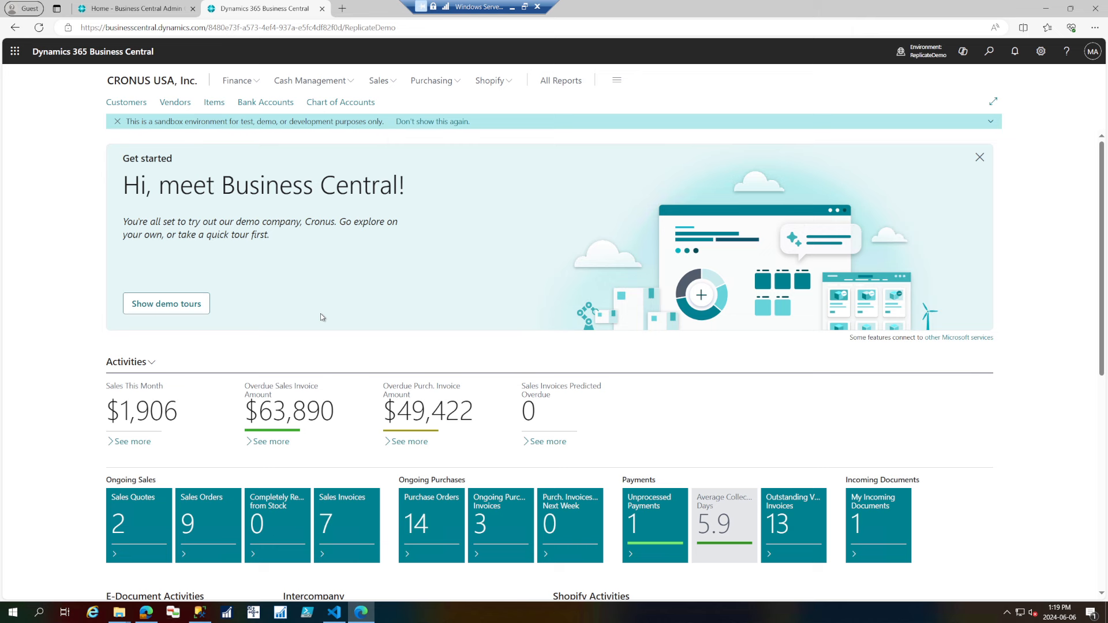
Search for "cloud mig", open Cloud Migration Setup, and accept the warning and privacy notice to continue
left_click(989, 52)
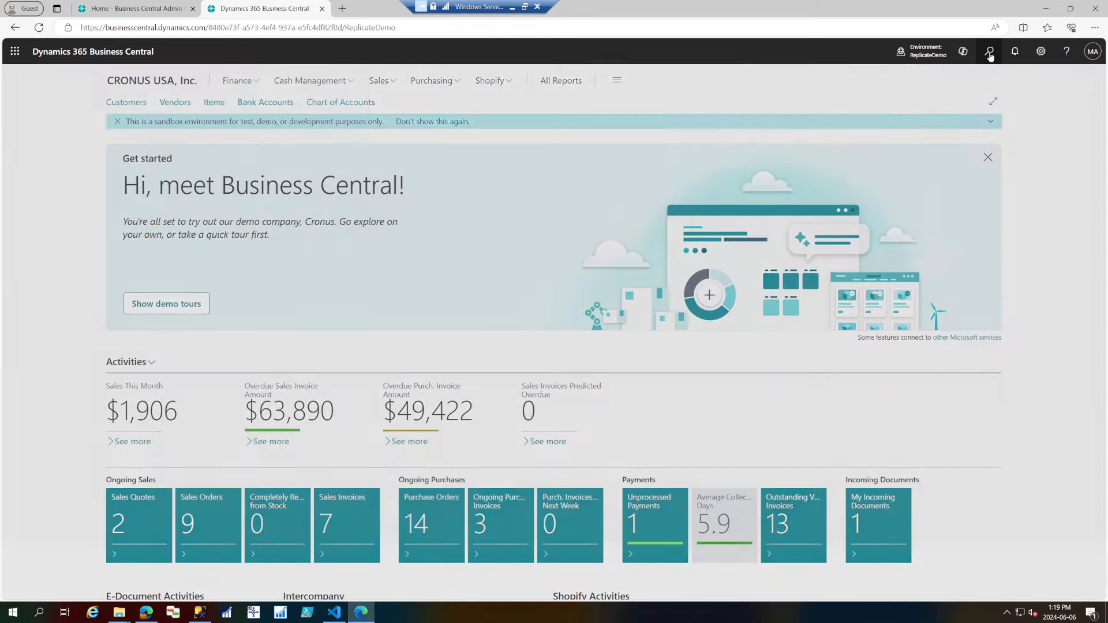
type("co")
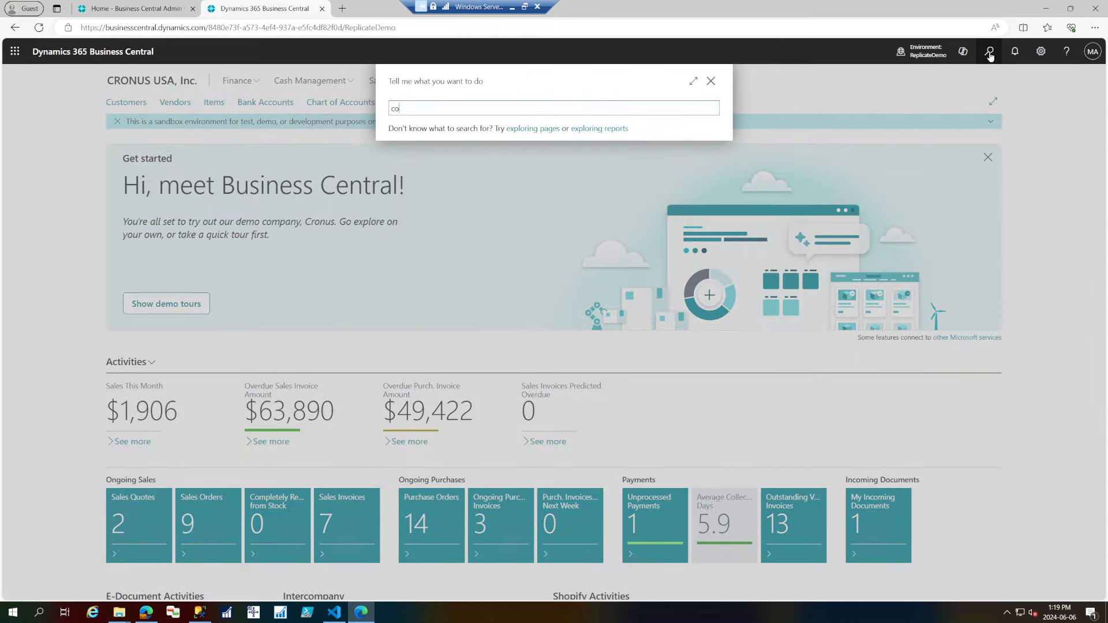
type("oud mig")
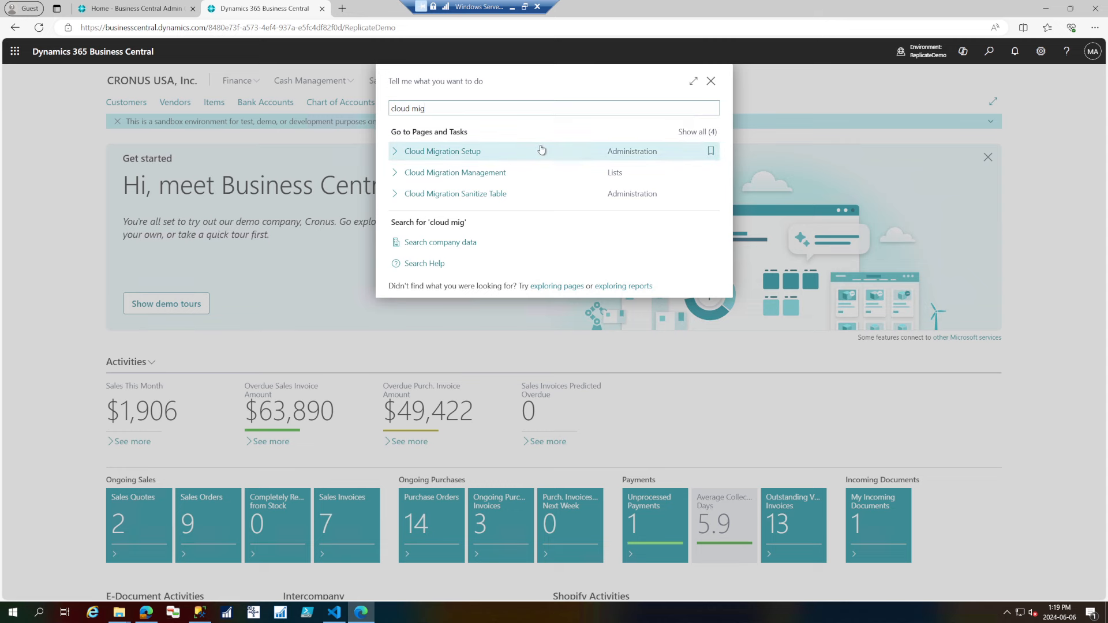
left_click(541, 150)
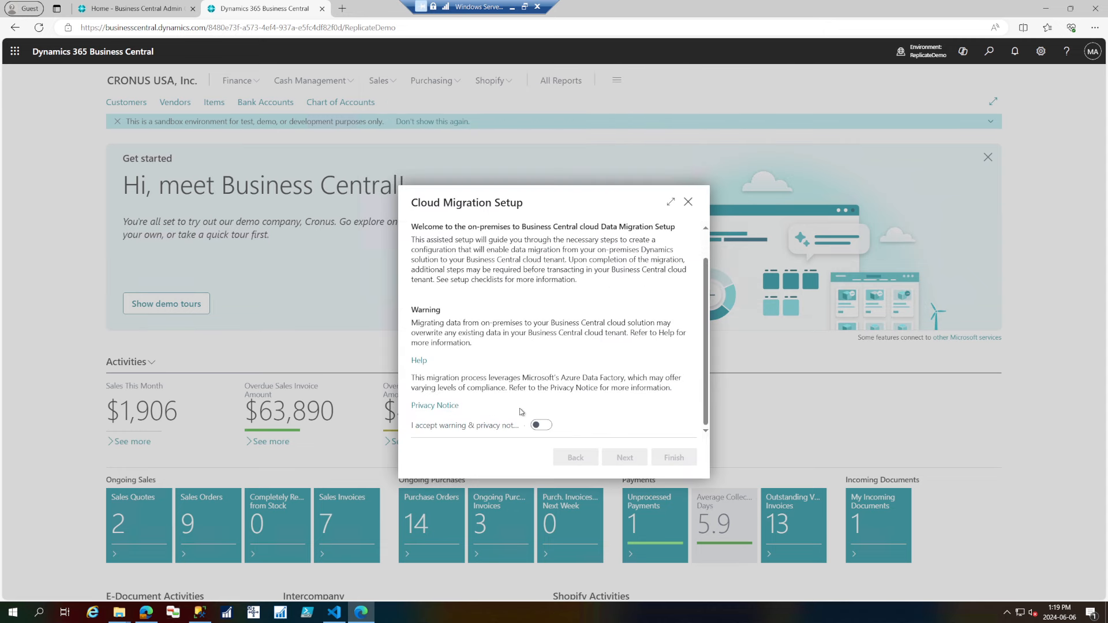
left_click(541, 425)
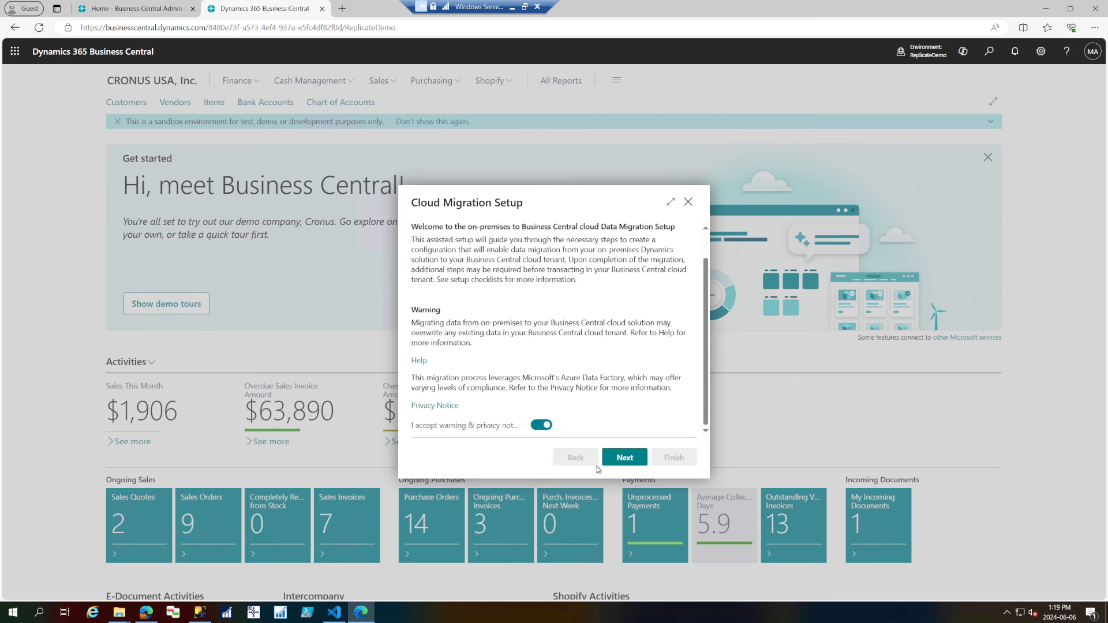
left_click(618, 457)
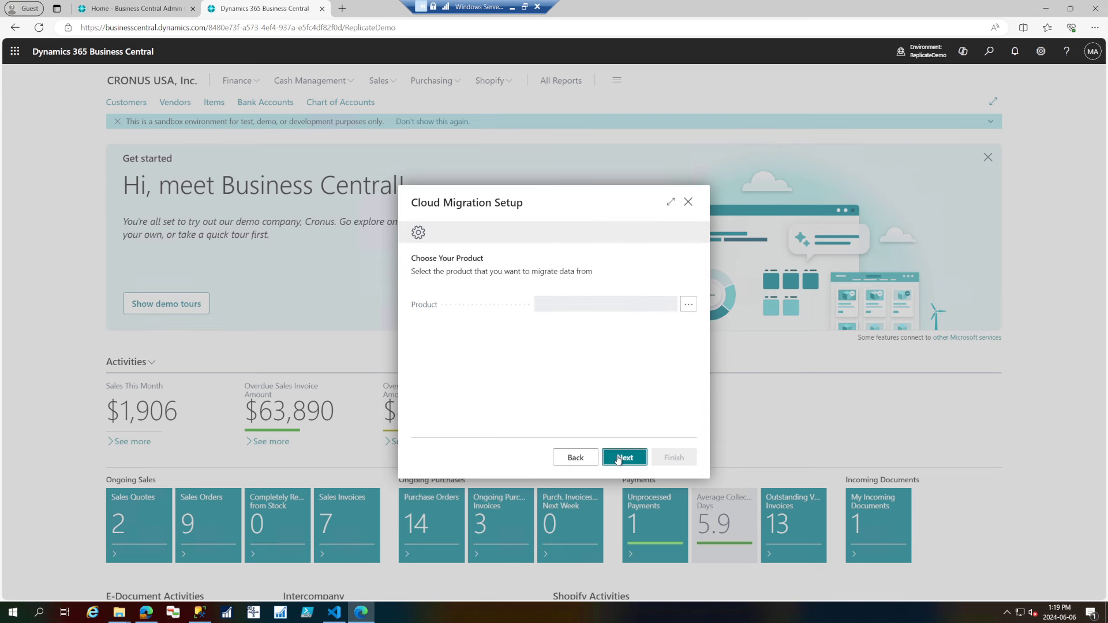
Choose Dynamics 365 Business Central earlier versions as the product to migrate from and continue to the SQL connection settings
left_click(688, 304)
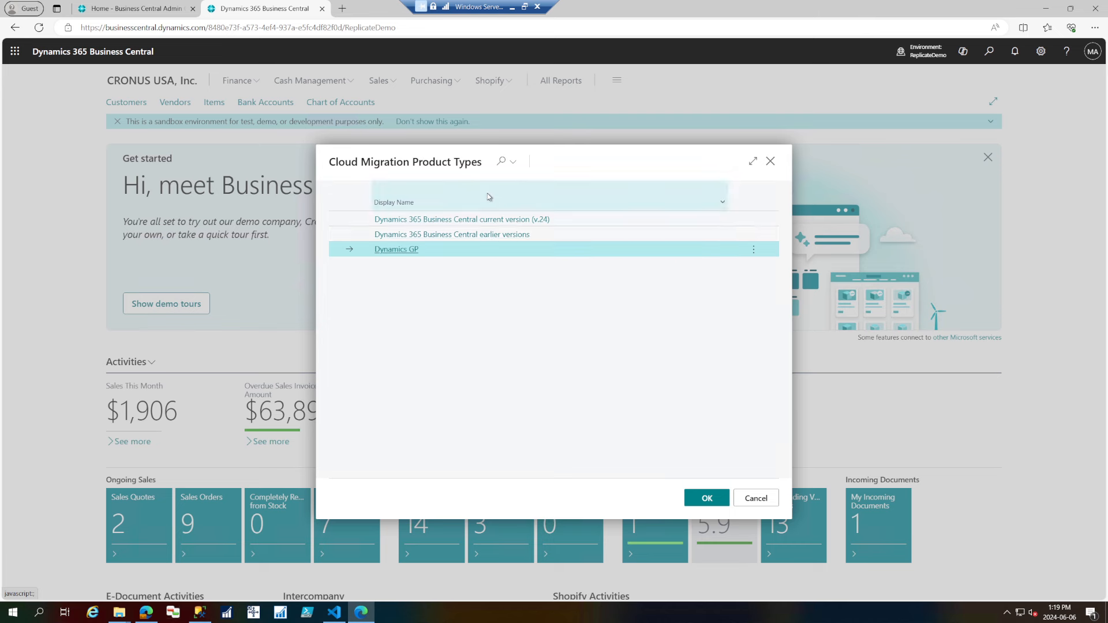
left_click(572, 221)
left_click(574, 236)
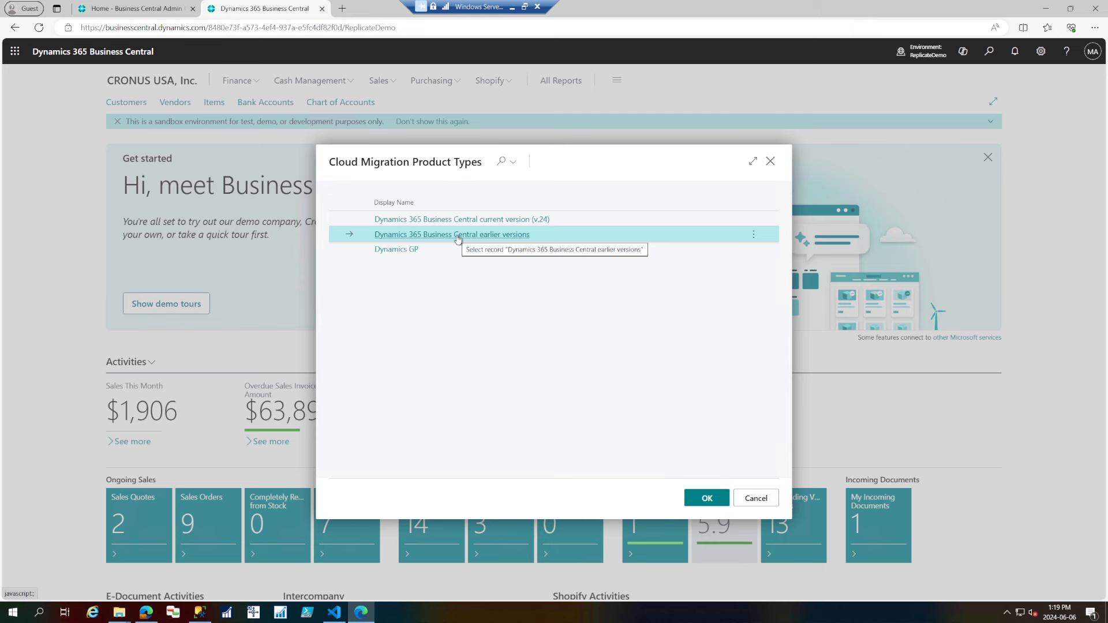
left_click(621, 225)
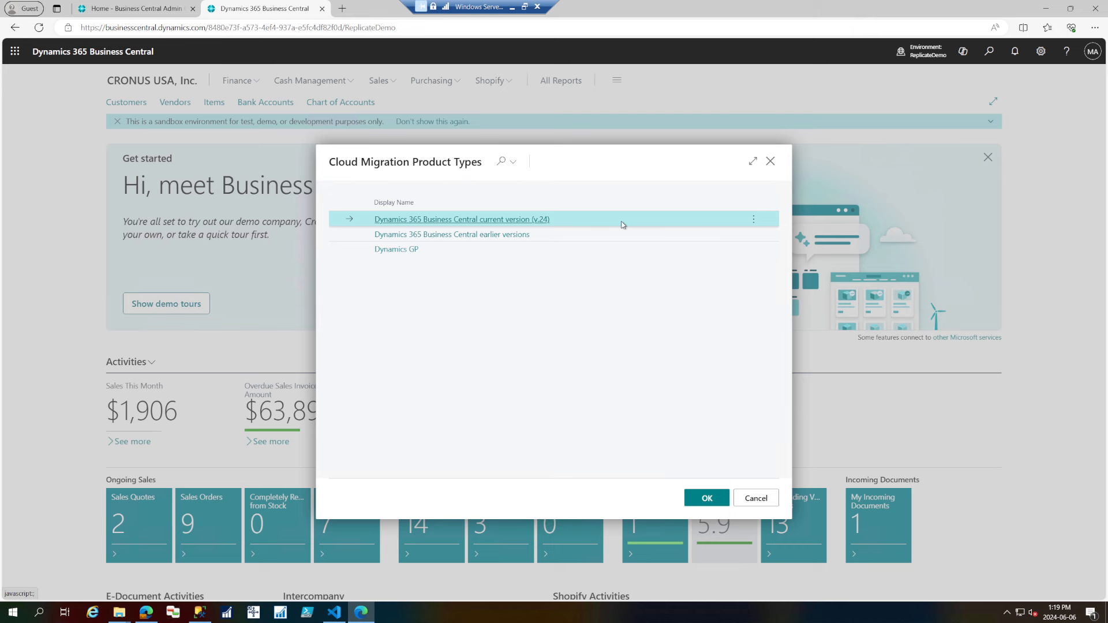
left_click(593, 236)
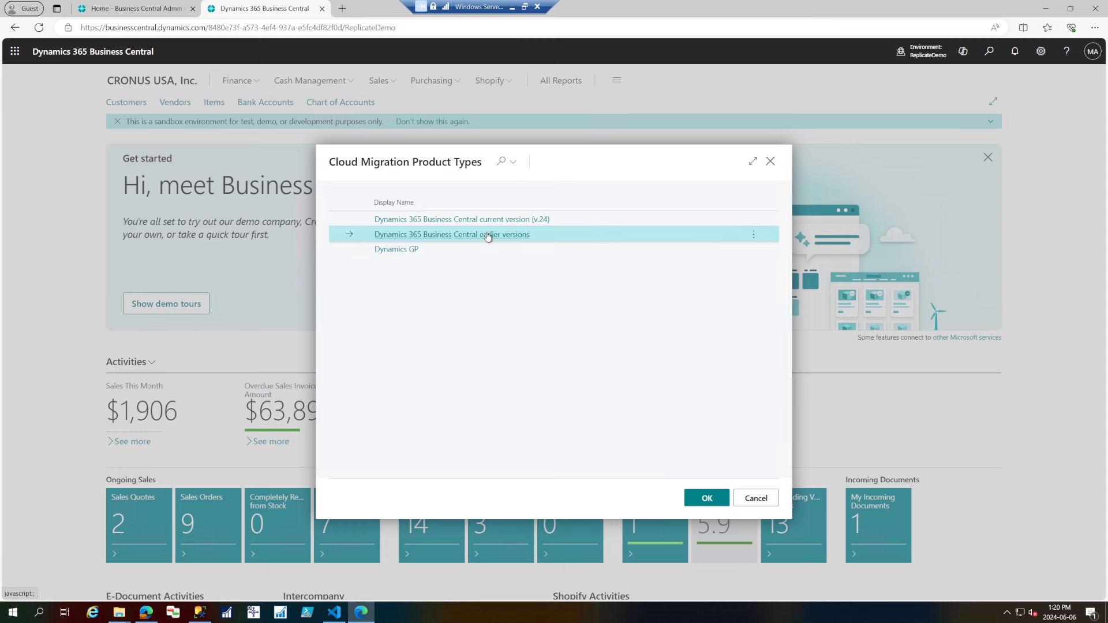
left_click(706, 497)
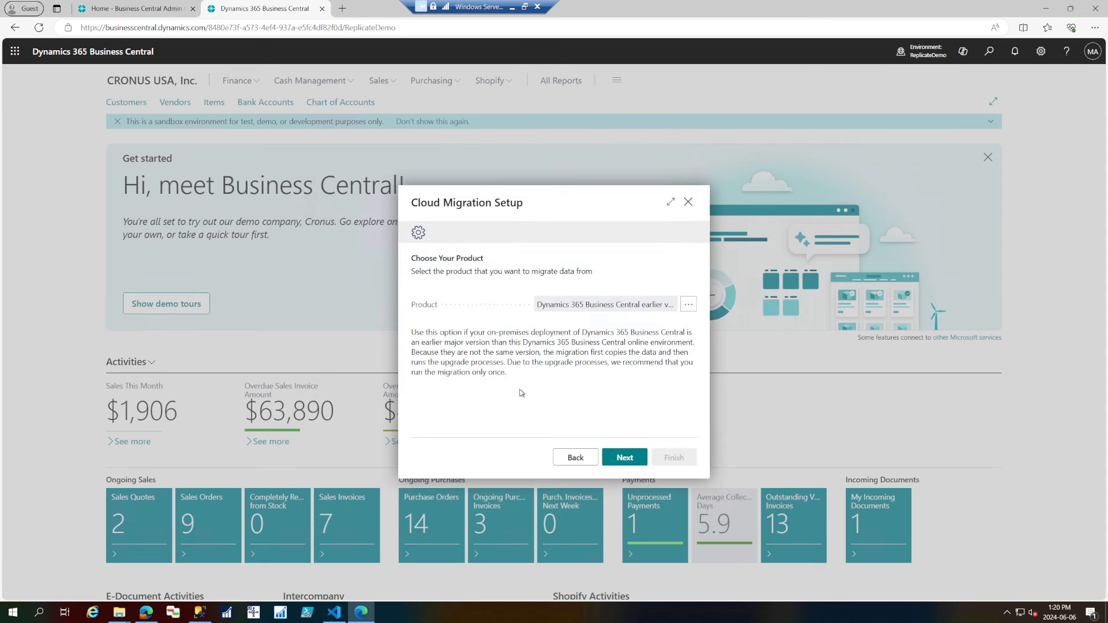
left_click(627, 459)
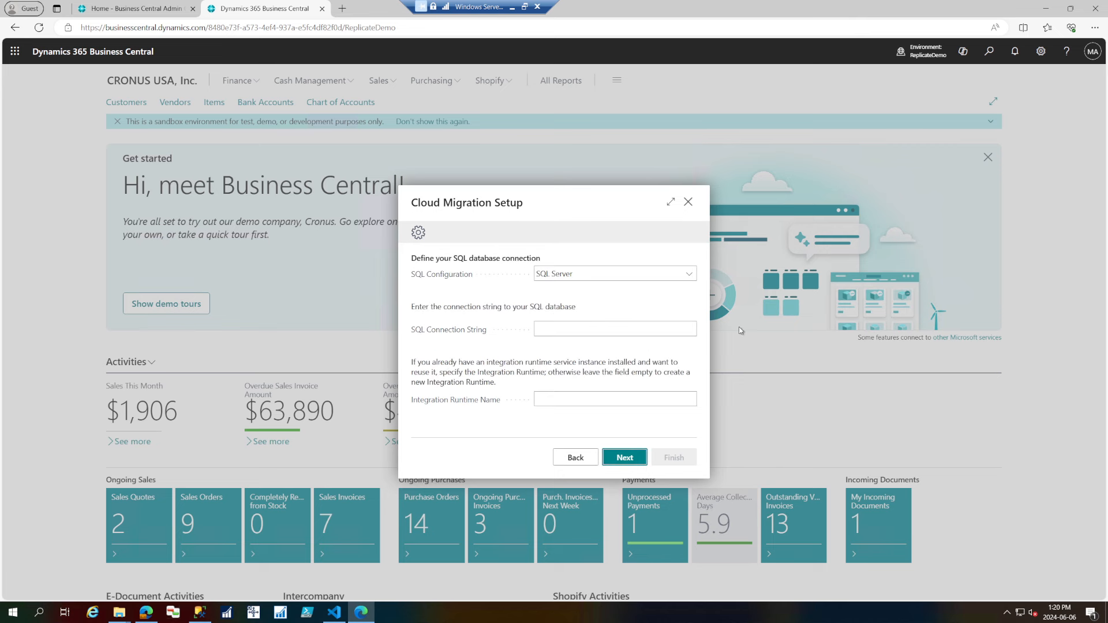
Switch the SQL configuration to Azure SQL and back to SQL Server
left_click(602, 275)
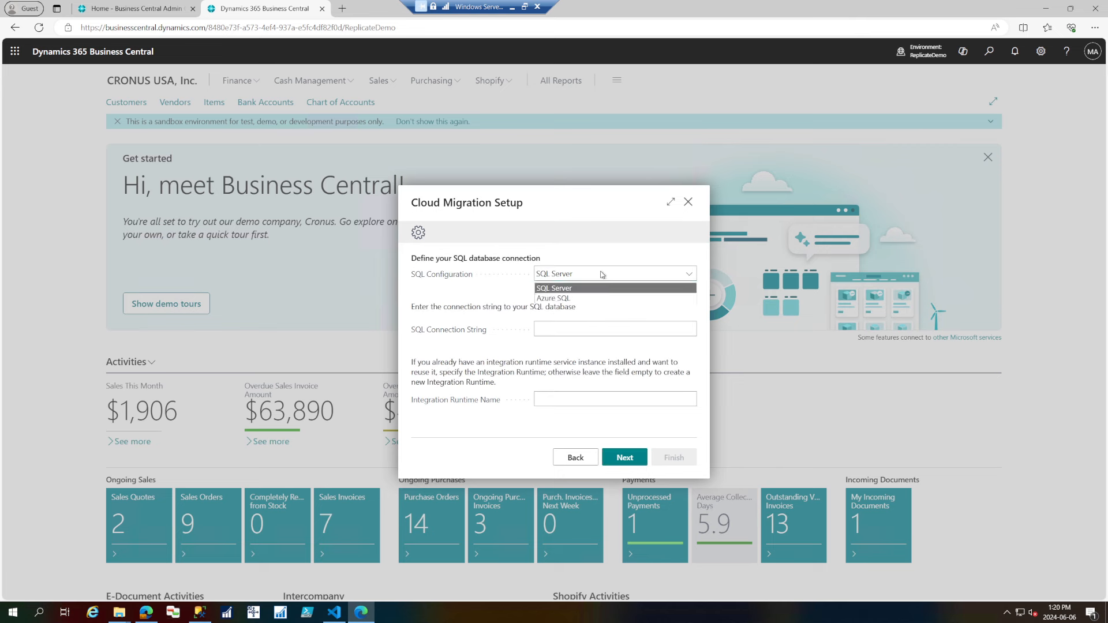
left_click(590, 299)
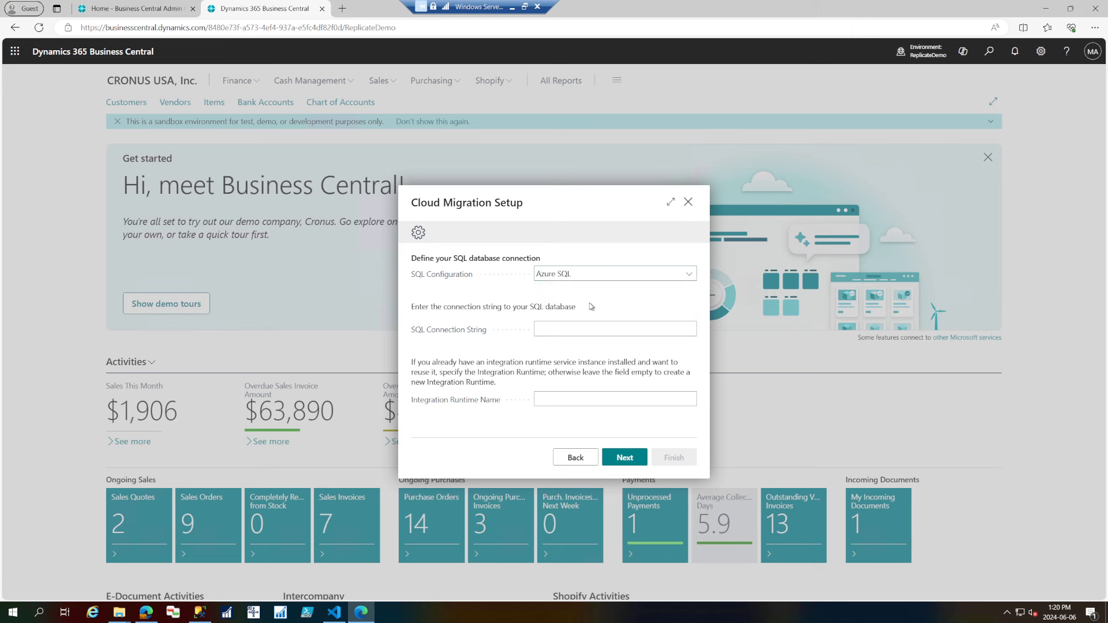
left_click(603, 274)
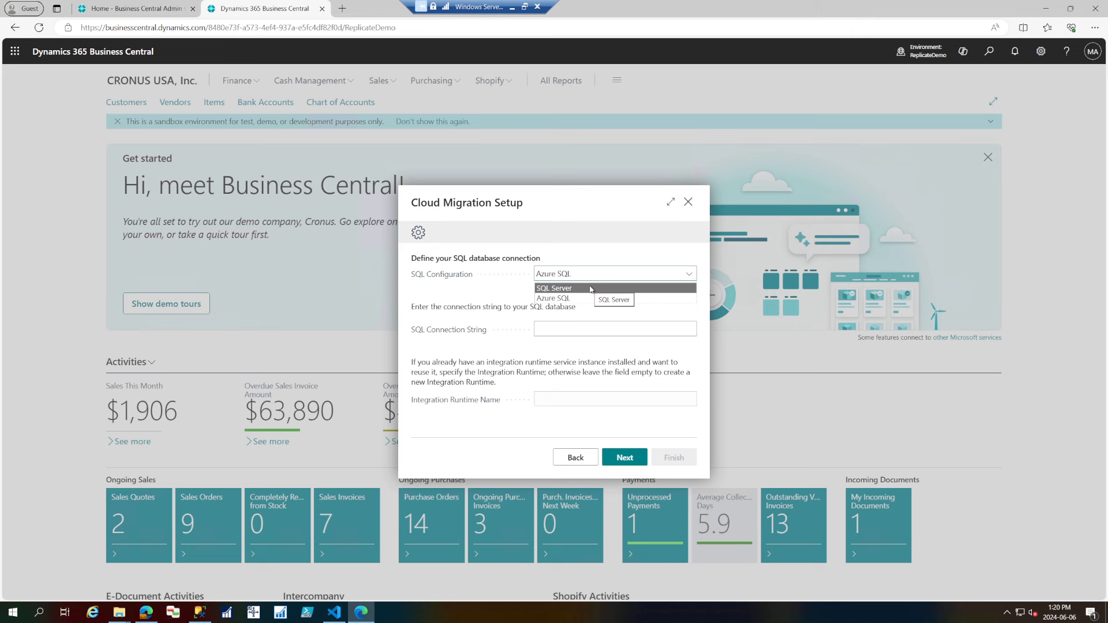
left_click(591, 289)
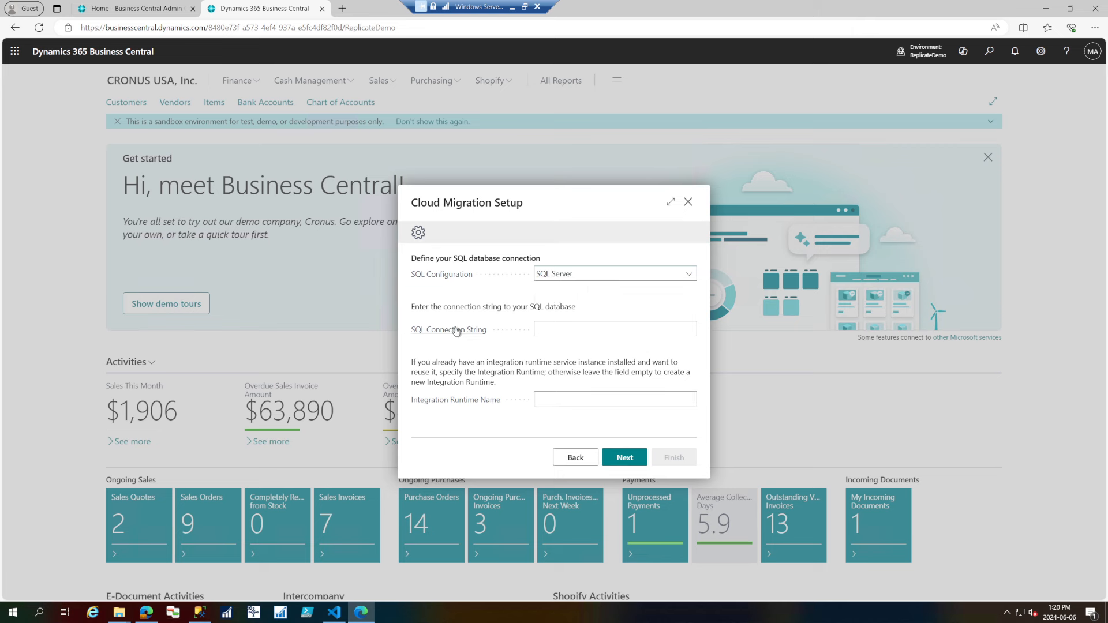
mouse_move(456, 331)
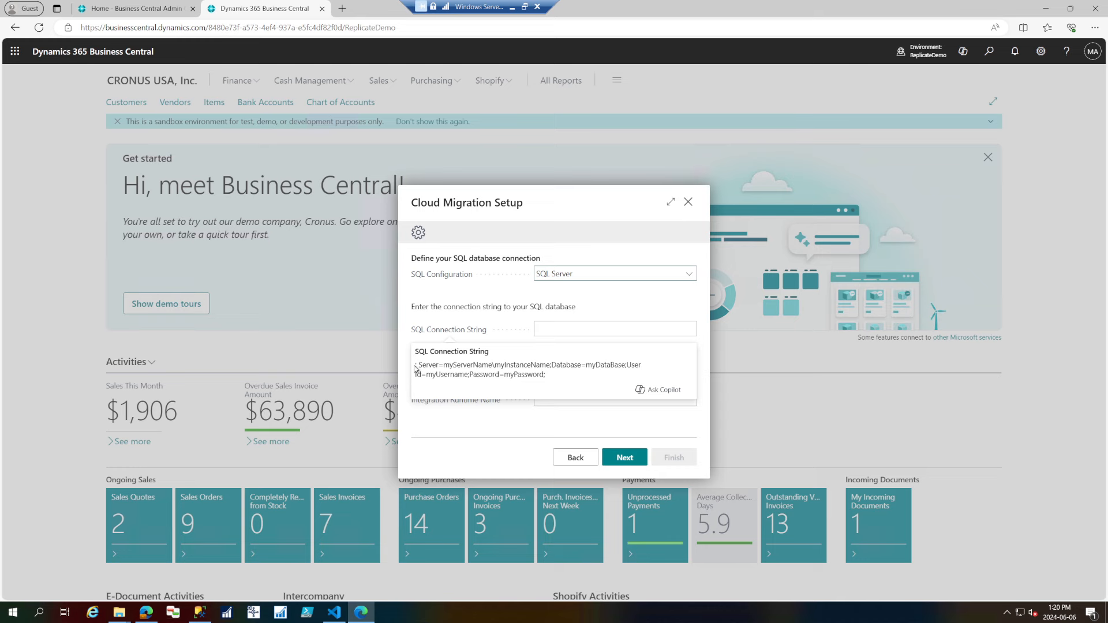
left_click_drag(418, 369, 418, 371)
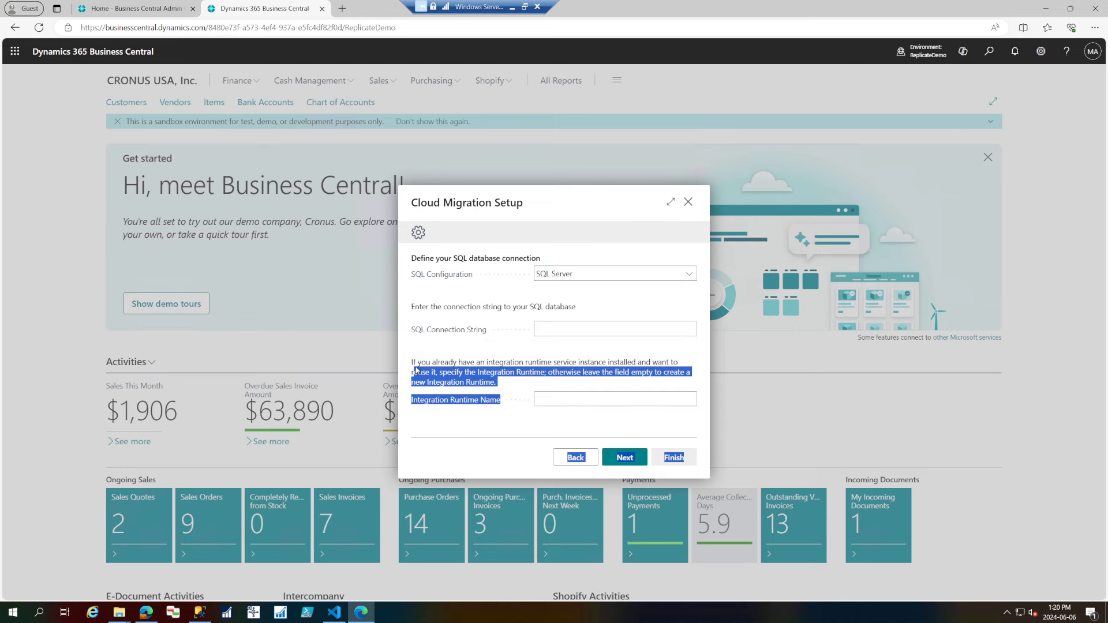
left_click(429, 350)
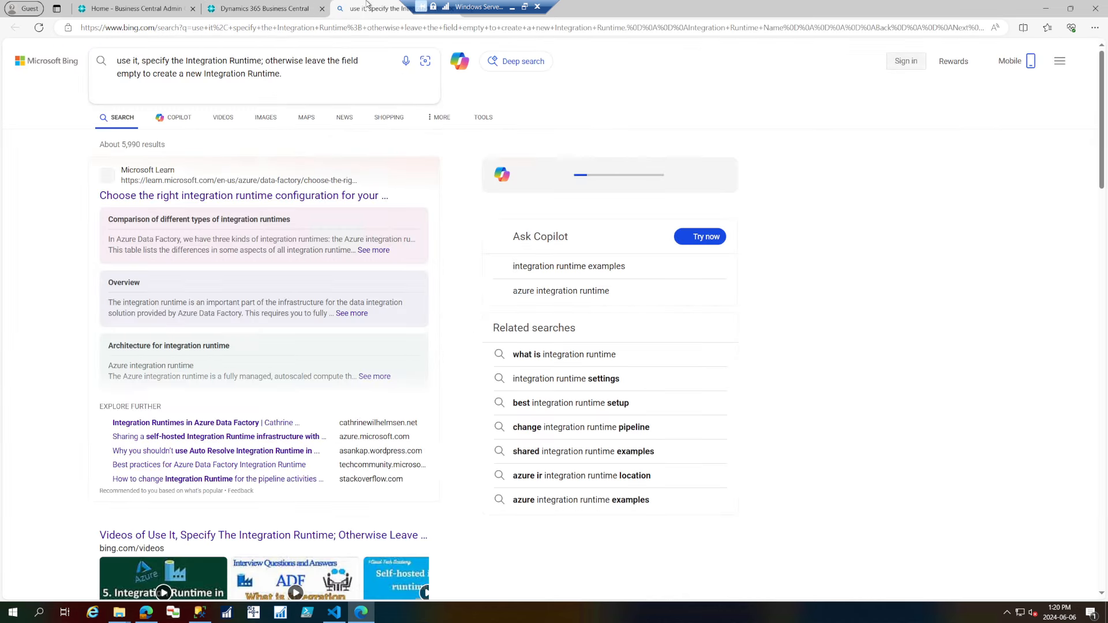
right_click(371, 9)
left_click(398, 140)
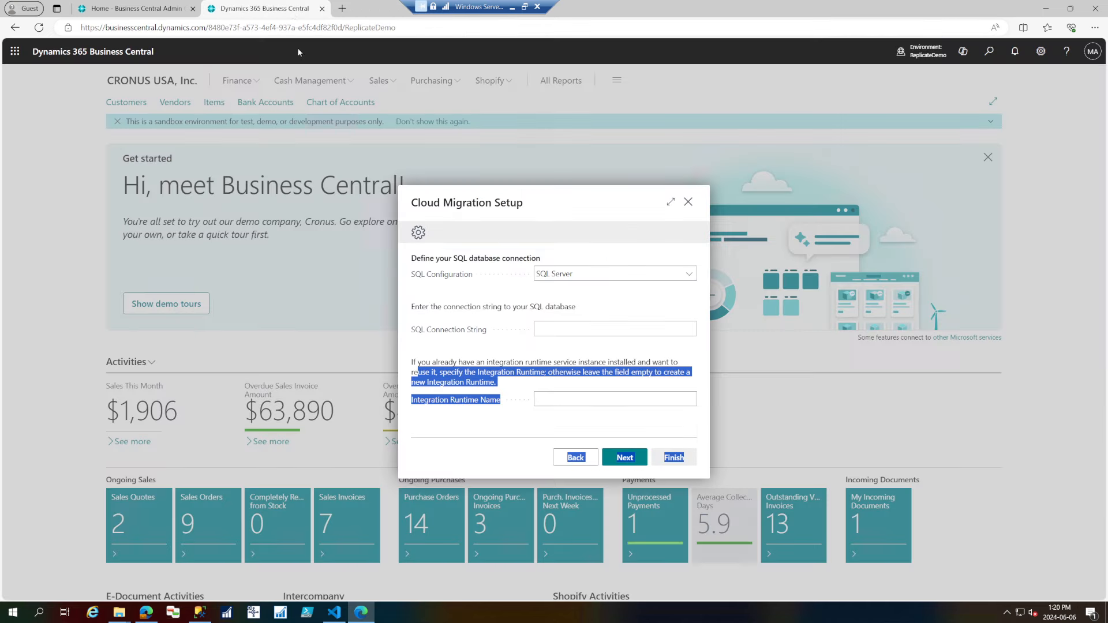
Copy the sample string from the SQL Connection String field help and paste it below the JSON code of app.json in Visual Studio Code
left_click(460, 351)
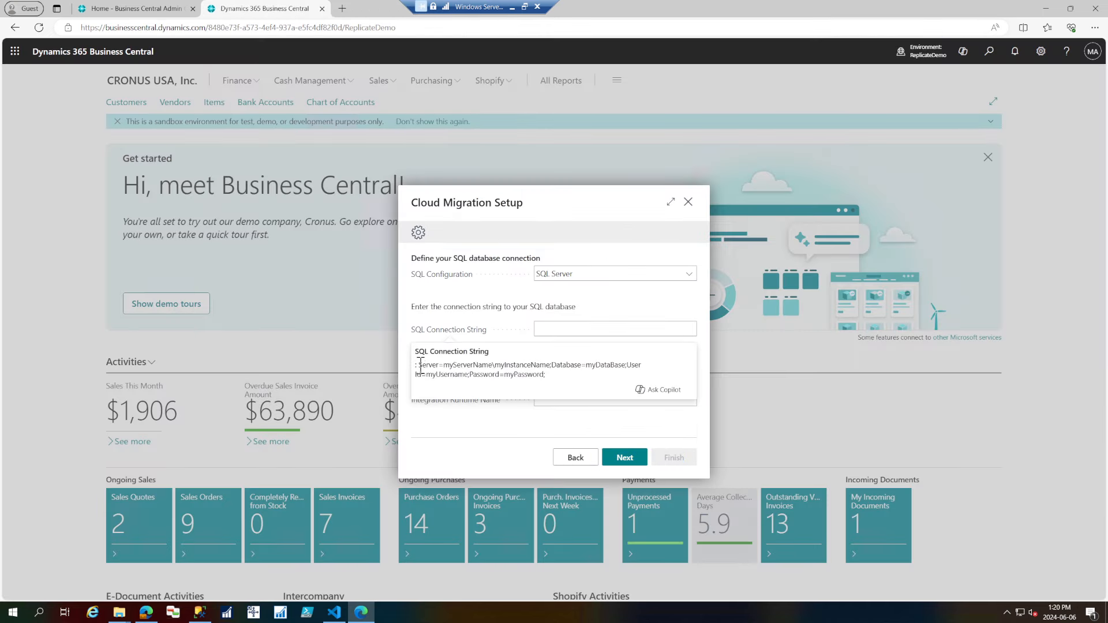
left_click_drag(420, 365, 539, 376)
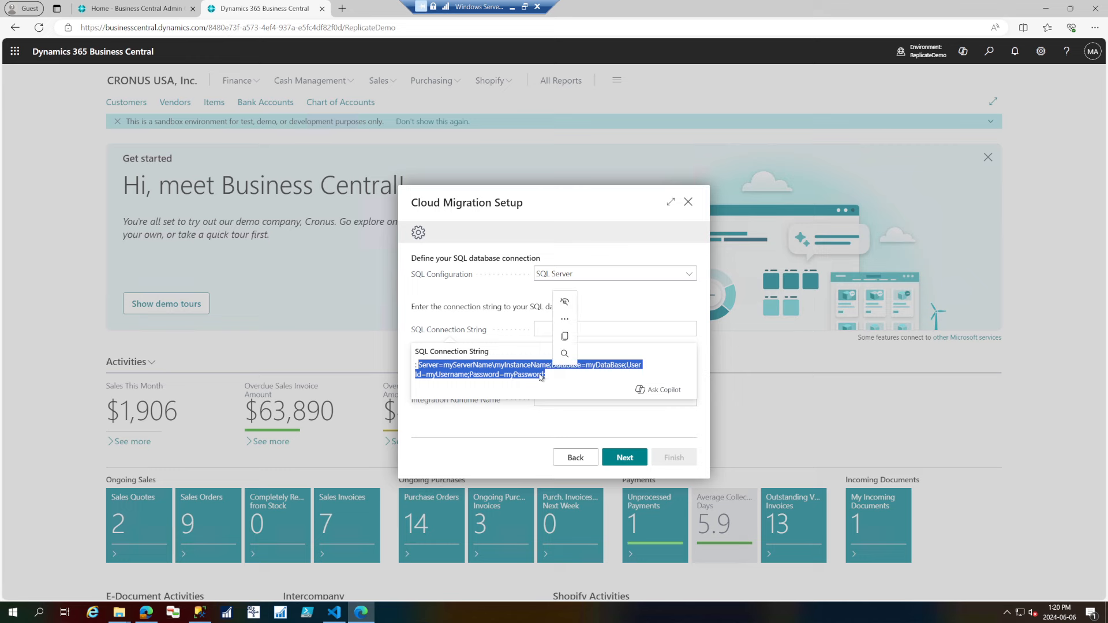
left_click(564, 336)
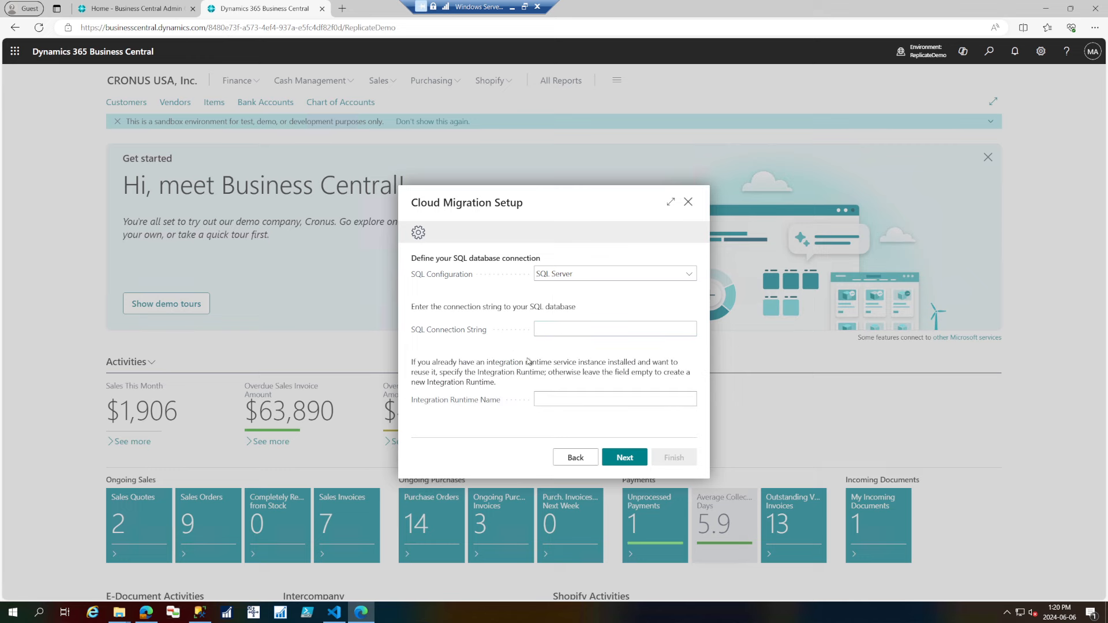
left_click(333, 612)
left_click(287, 360)
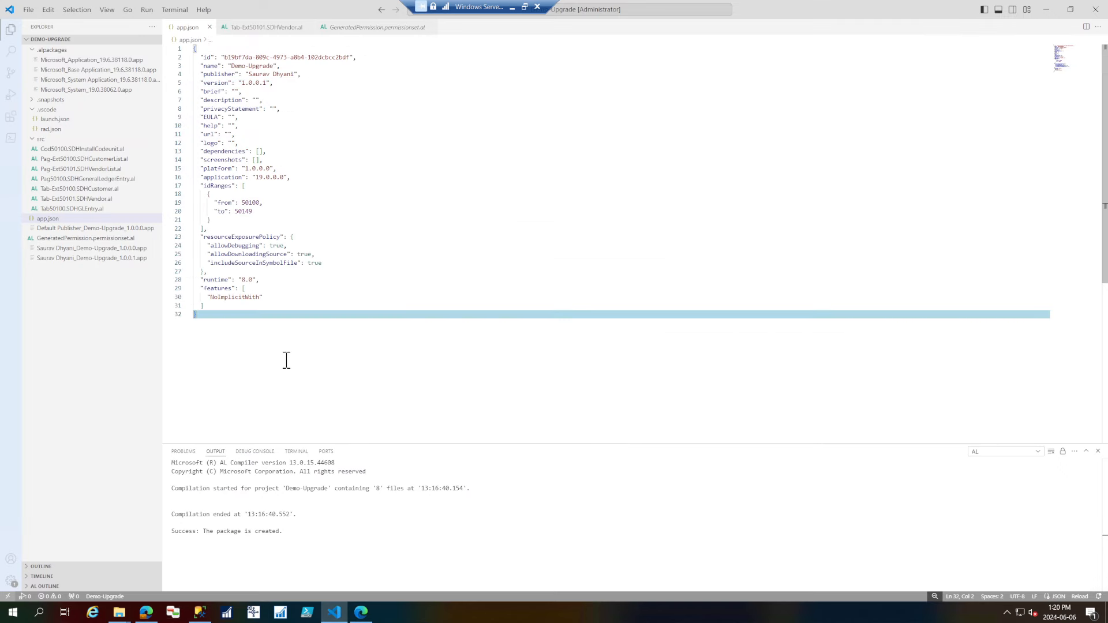
key("Return")
key("Return")
key("ctrl+v")
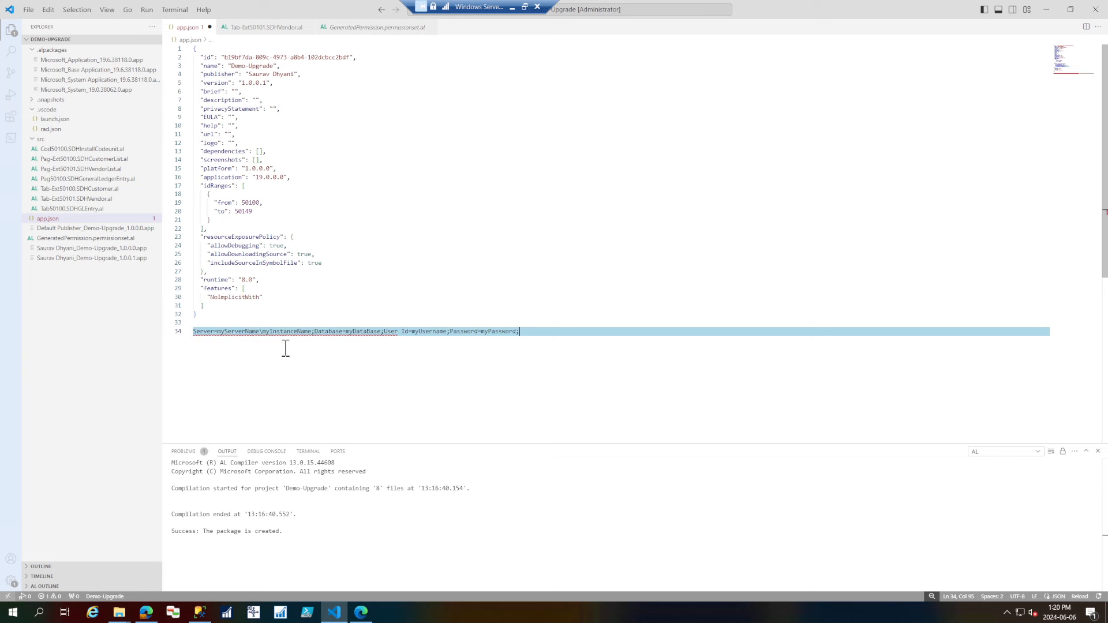
Enlarge the editor view and replace the server and instance placeholder in the pasted connection string with localhost
key("ctrl+plus")
key("ctrl+plus")
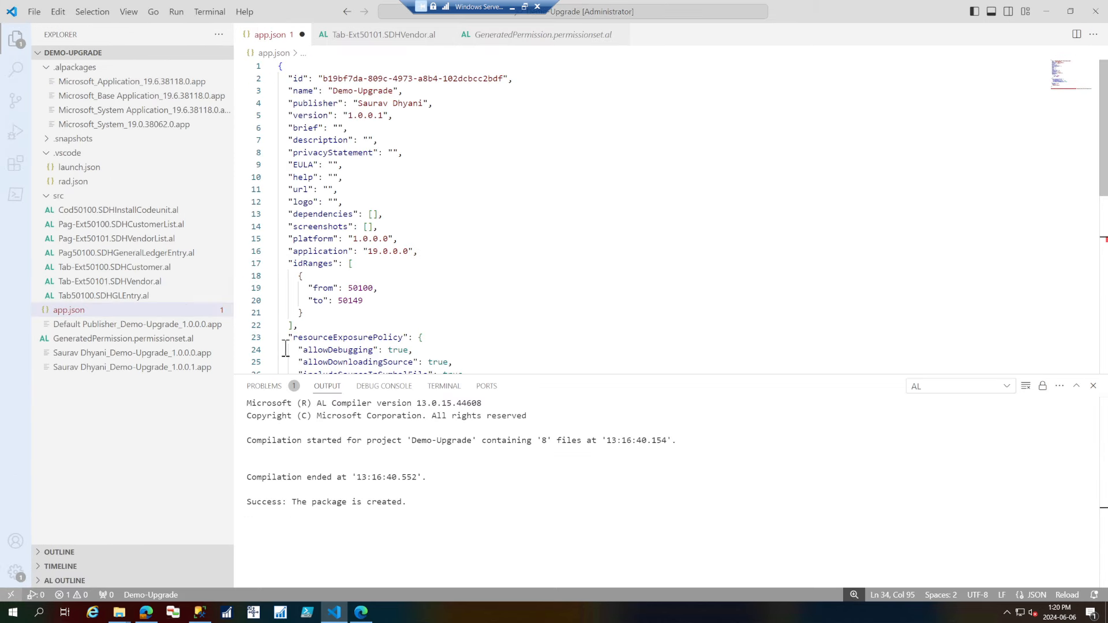
scroll(401, 272, "down", 3)
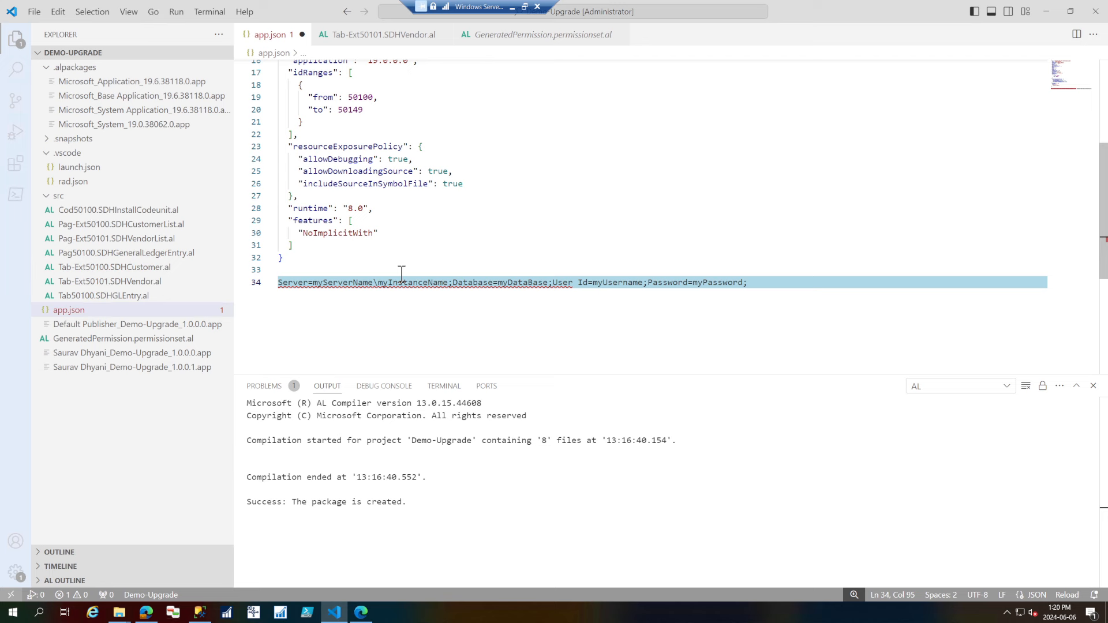
double_click(339, 283)
left_click_drag(339, 282, 415, 283)
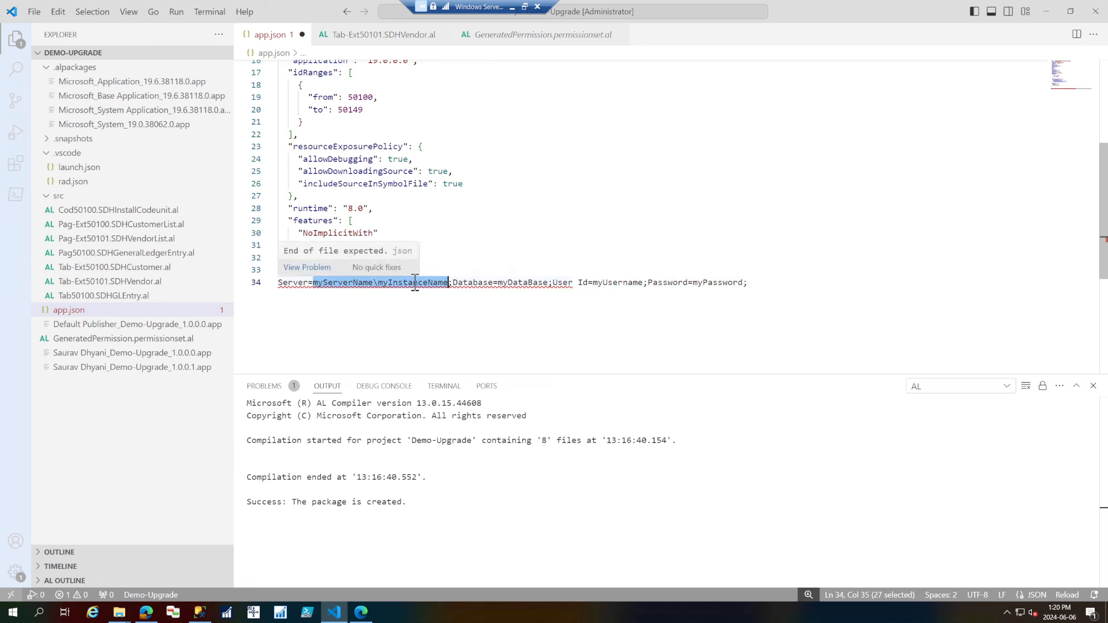
type("localhos")
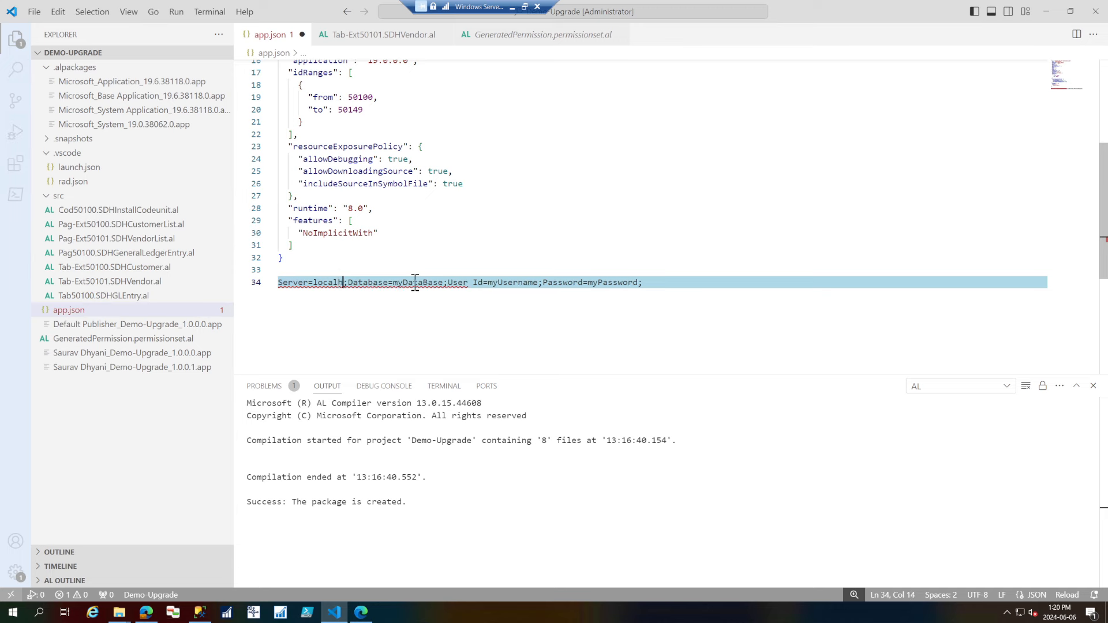
type("t")
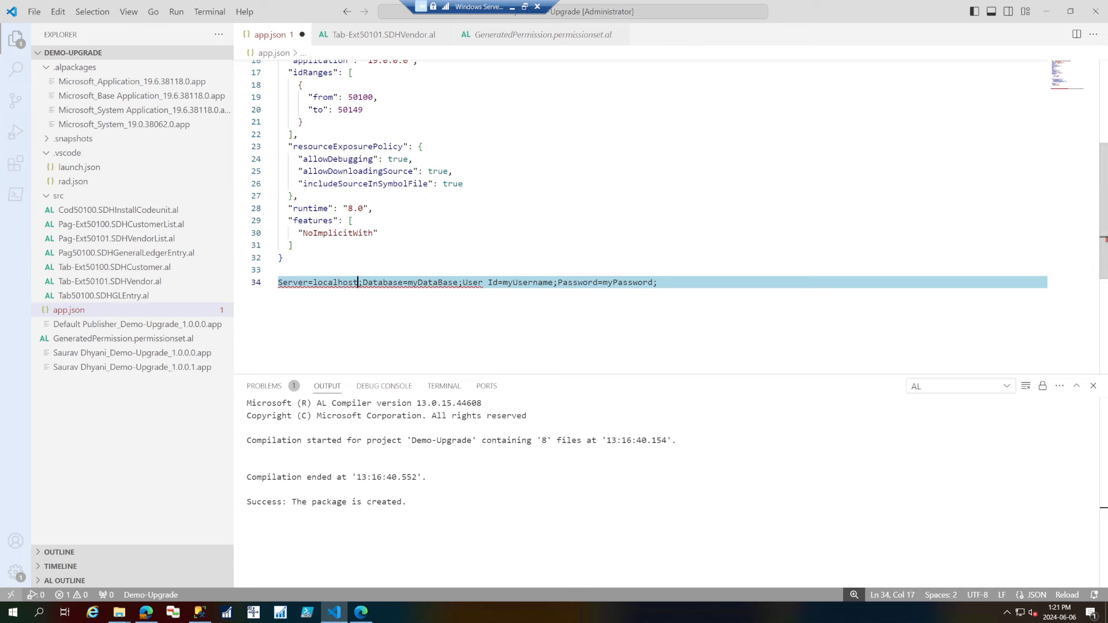
Copy the Replicate Database name from SQL Server Management Studio and replace the database placeholder in the connection string with it, in double quotes
left_click(200, 612)
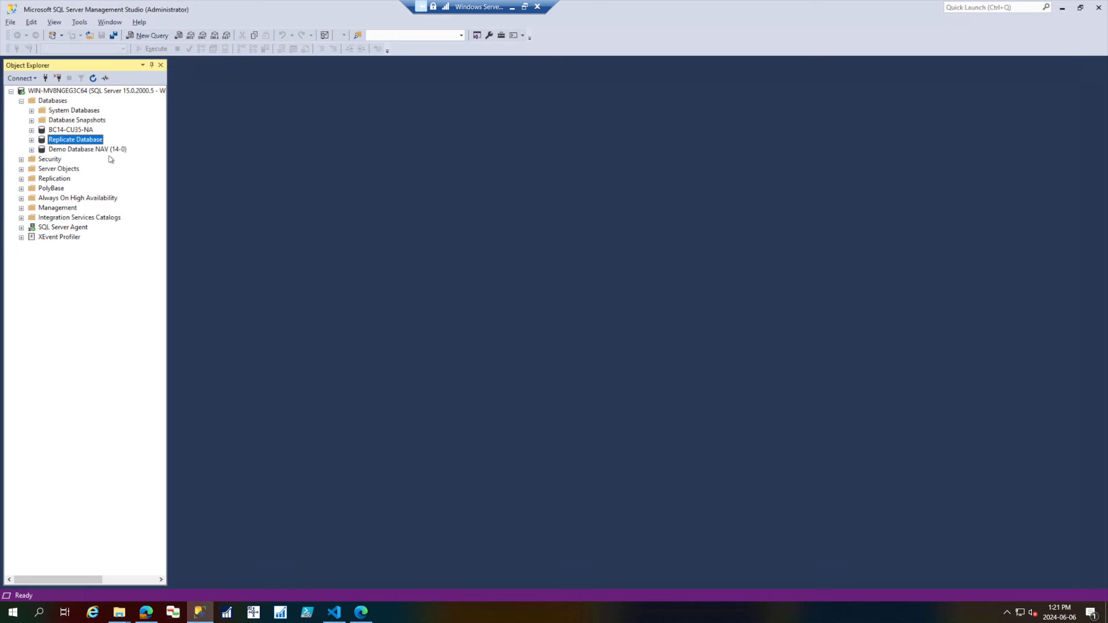
key("F2")
left_click(200, 612)
double_click(423, 282)
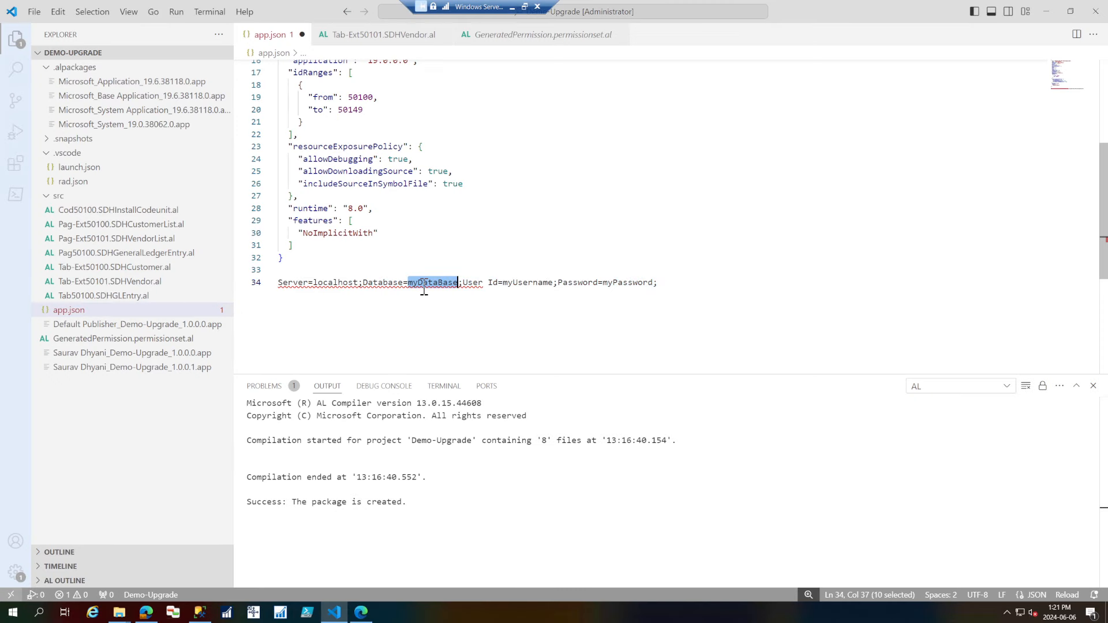
type("\"")
key("ctrl+v")
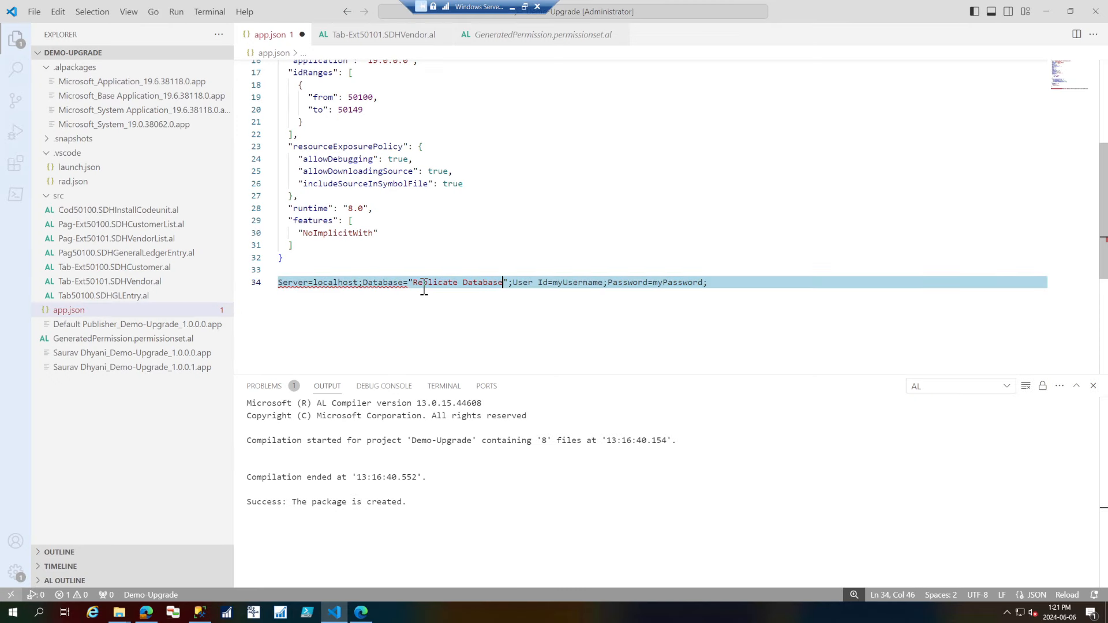
Copy the last listed SQL login's name from its properties into the connection string's User Id and replace the placeholder in the Password field
double_click(594, 281)
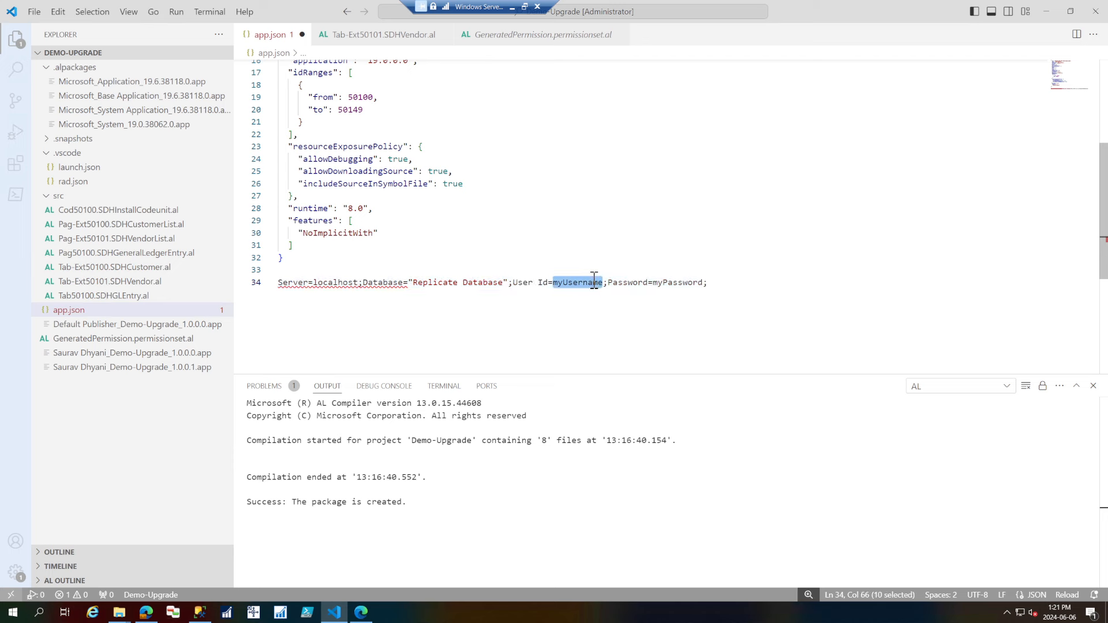
left_click(200, 612)
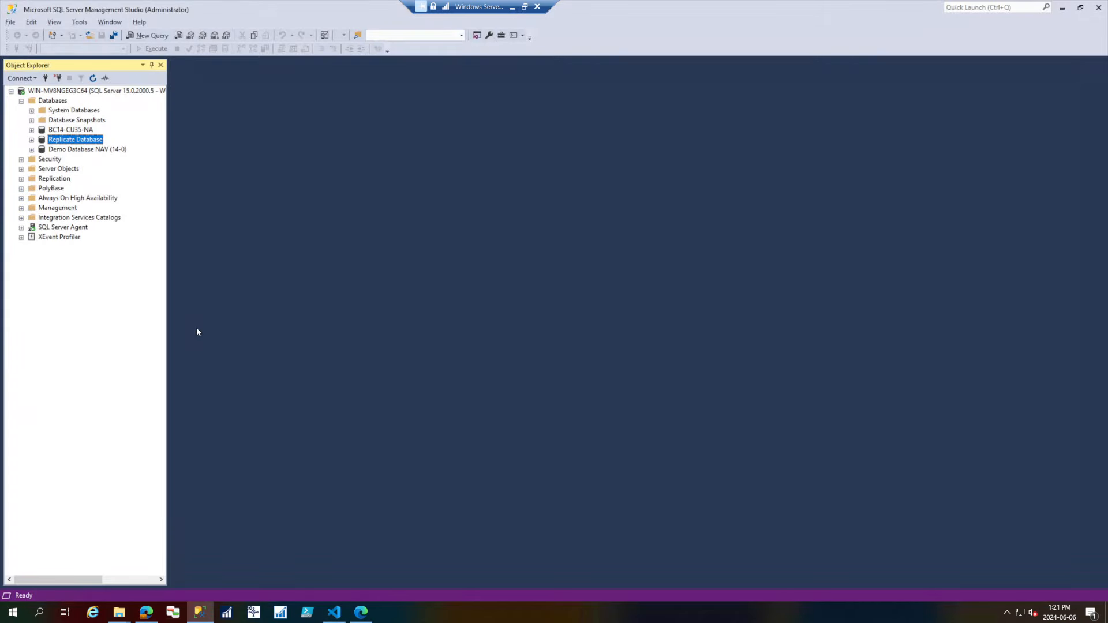
double_click(57, 161)
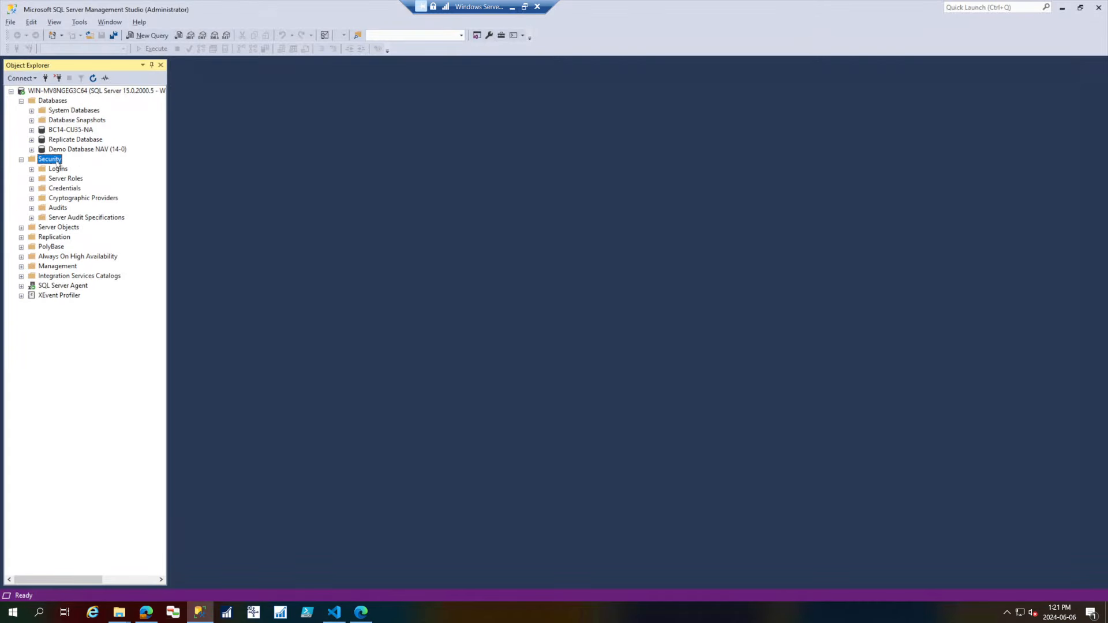
double_click(57, 169)
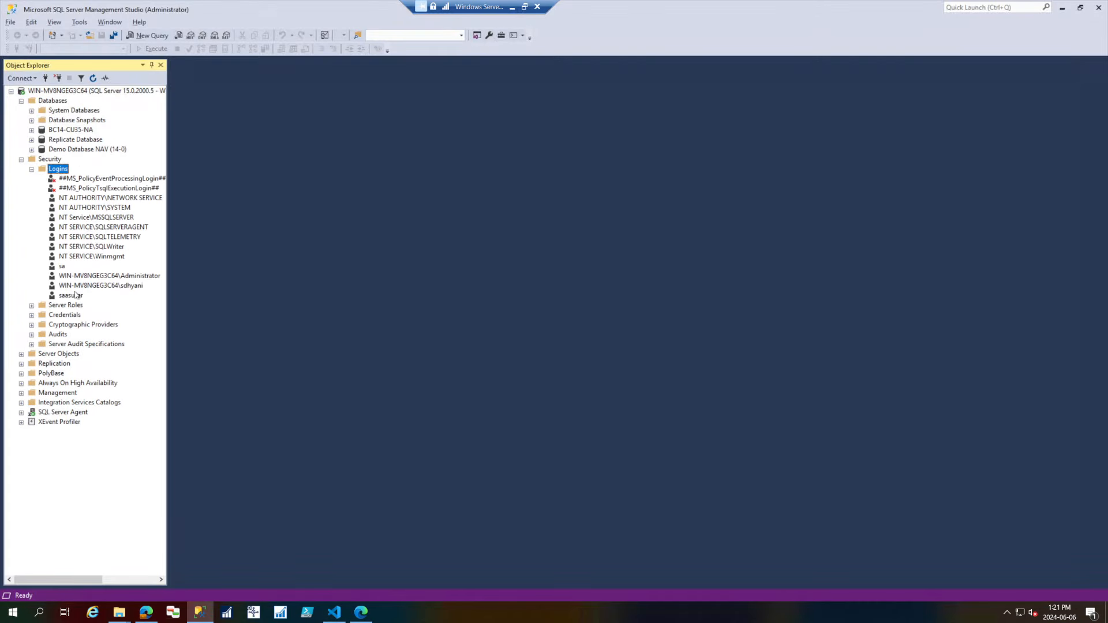
double_click(76, 295)
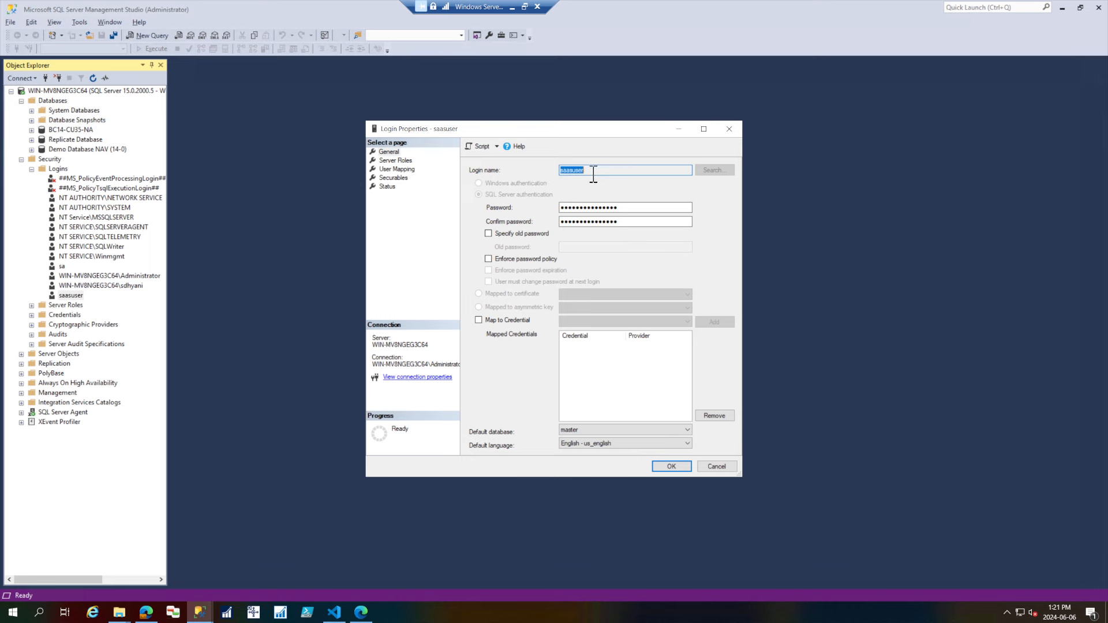
right_click(564, 168)
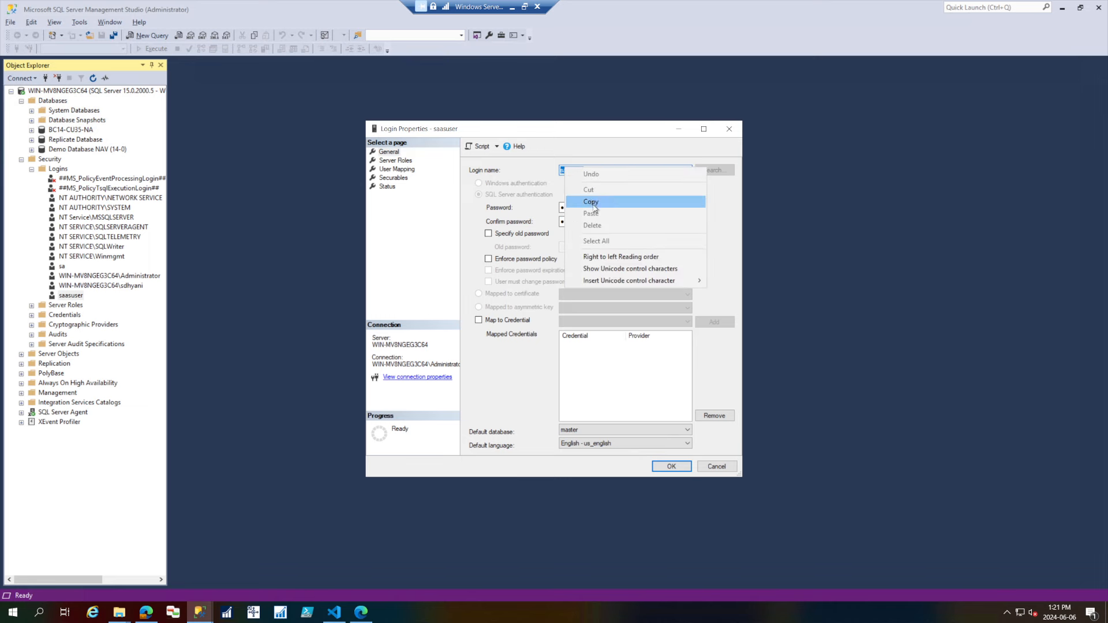
left_click(592, 202)
left_click(729, 129)
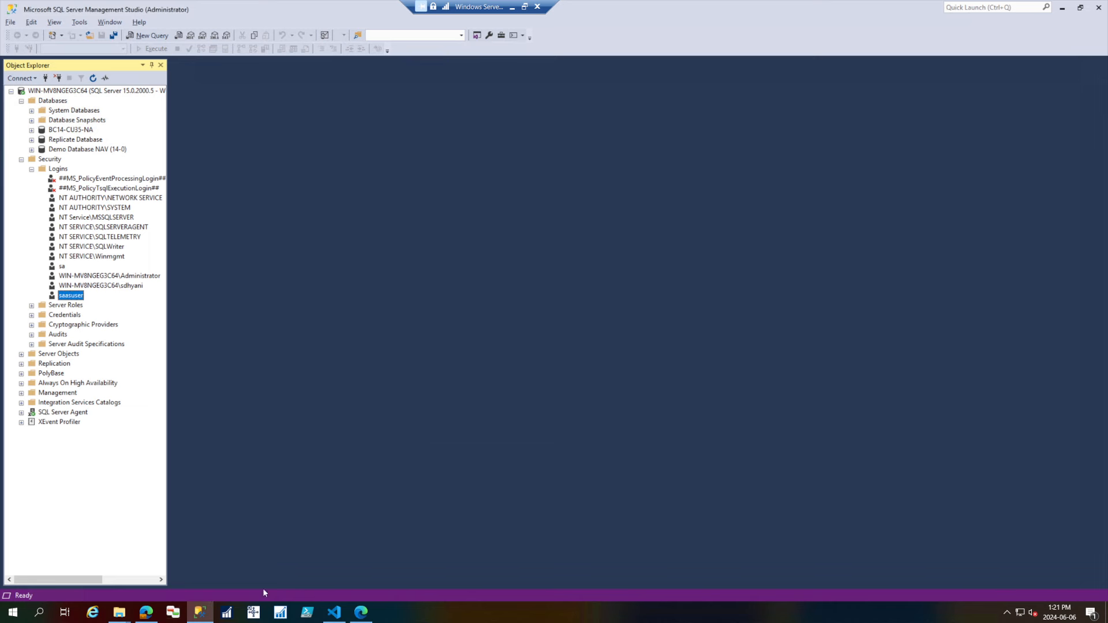
left_click(207, 614)
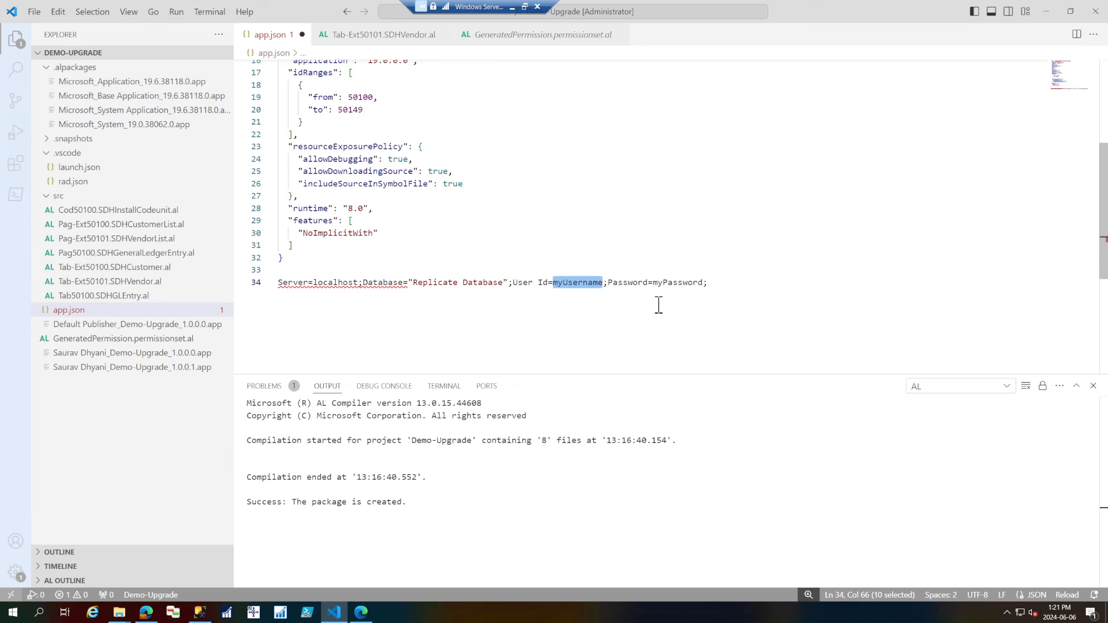
key("ctrl+v")
double_click(669, 282)
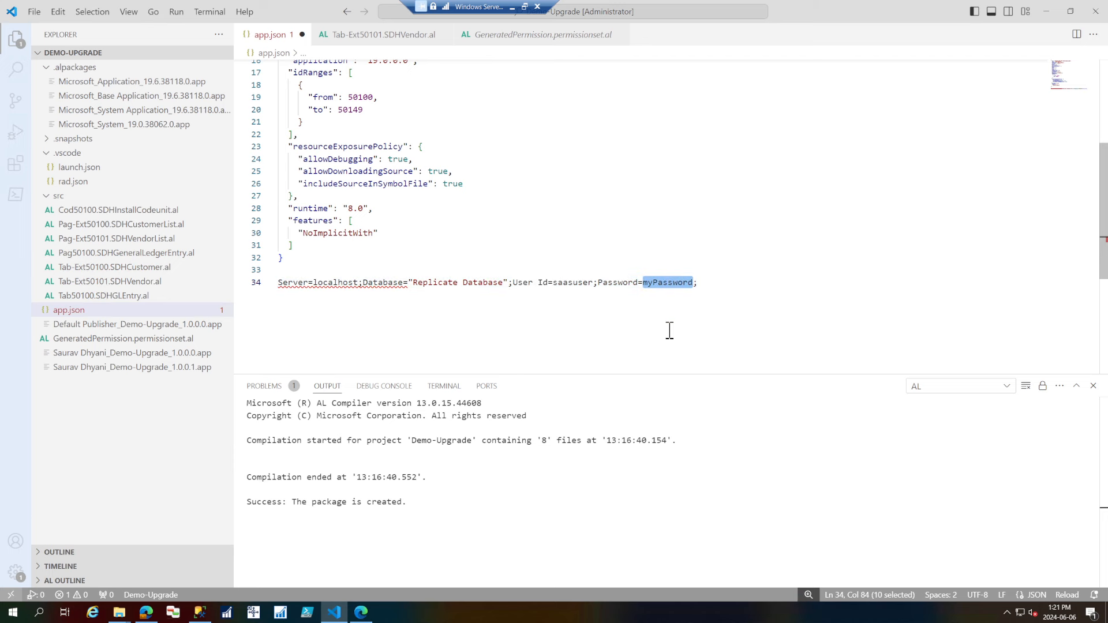
key("ctrl+v")
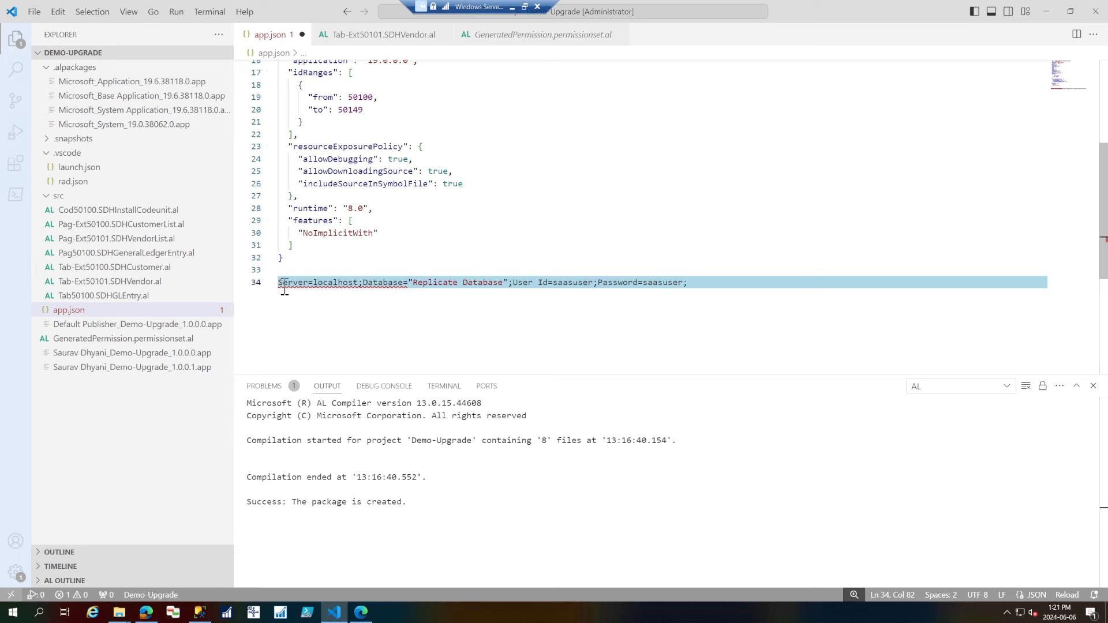
Copy the completed connection string into the SQL Connection String field of Cloud Migration Setup and continue to the integration runtime instructions
left_click_drag(278, 283, 698, 287)
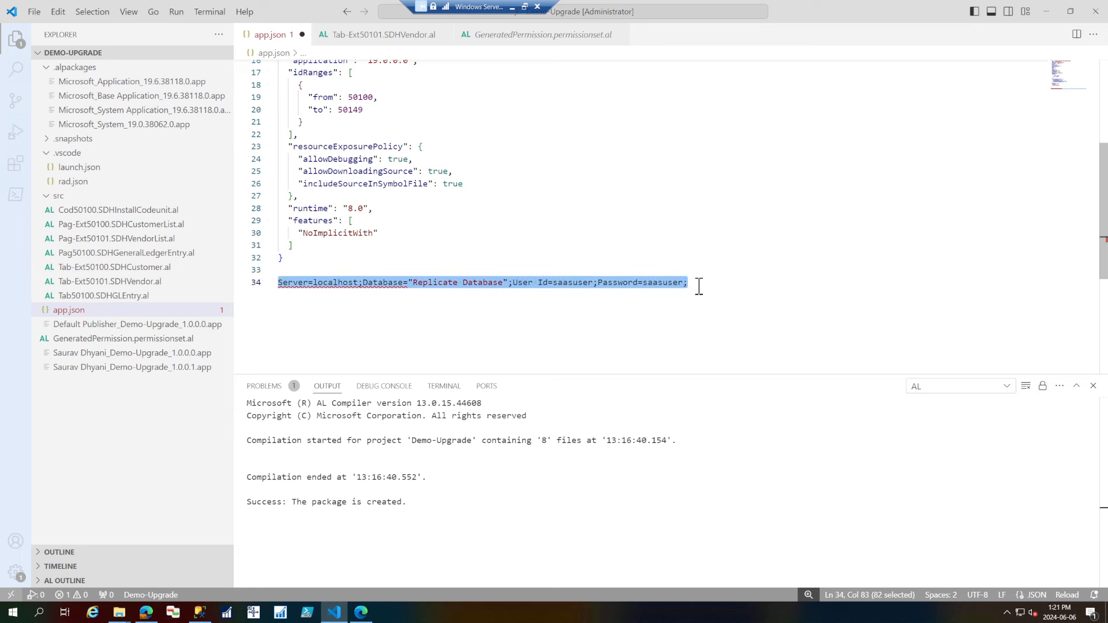
left_click(200, 611)
left_click(200, 613)
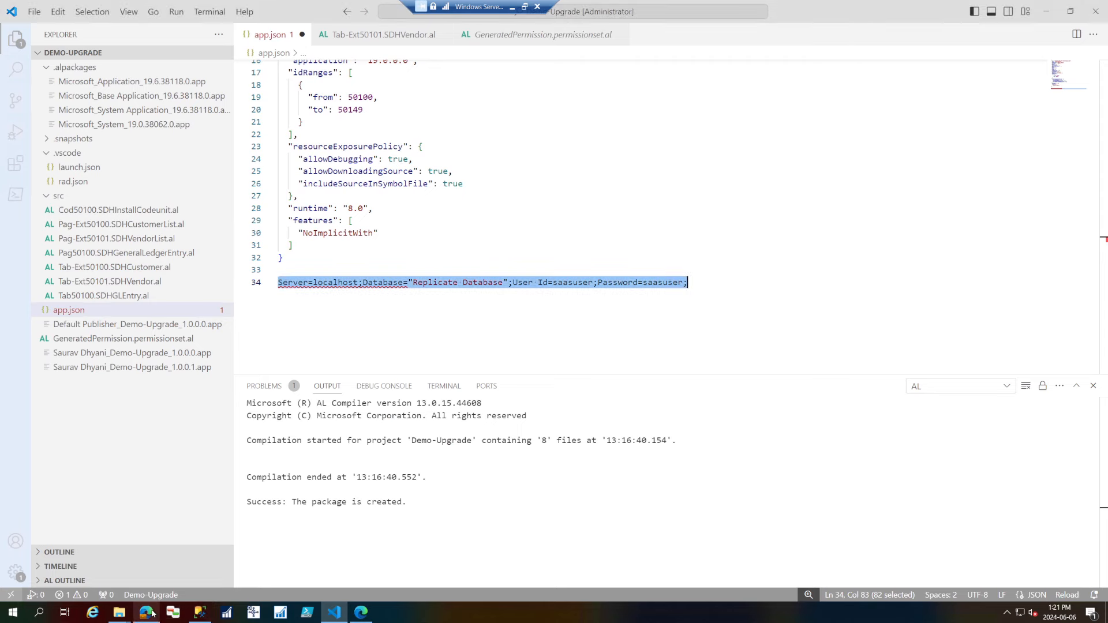
left_click(361, 613)
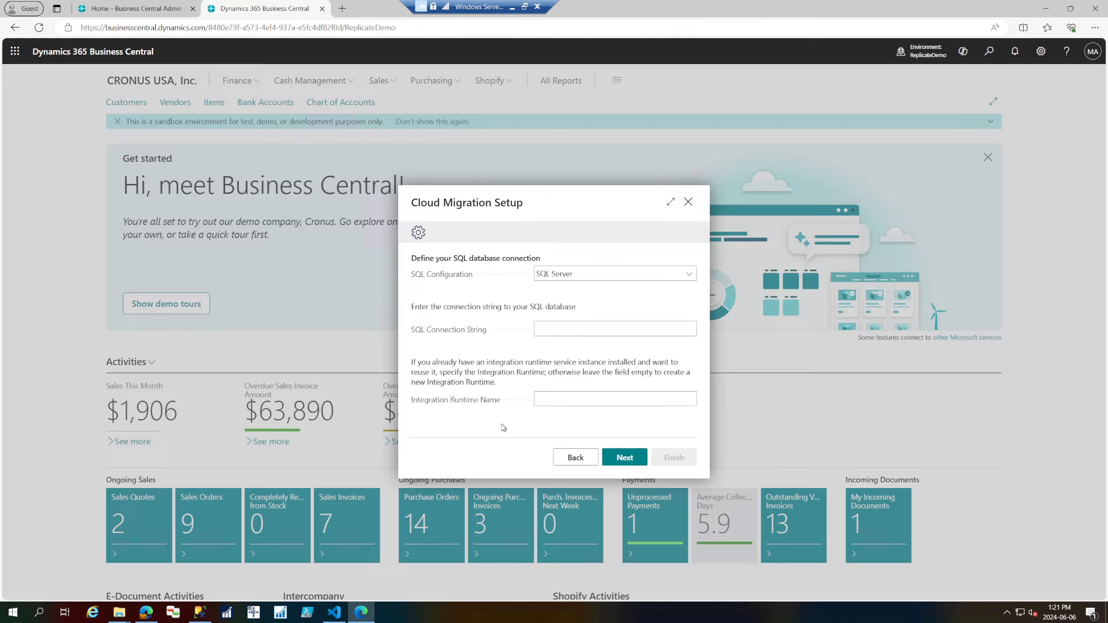
left_click(586, 329)
key("ctrl+v")
key("Tab")
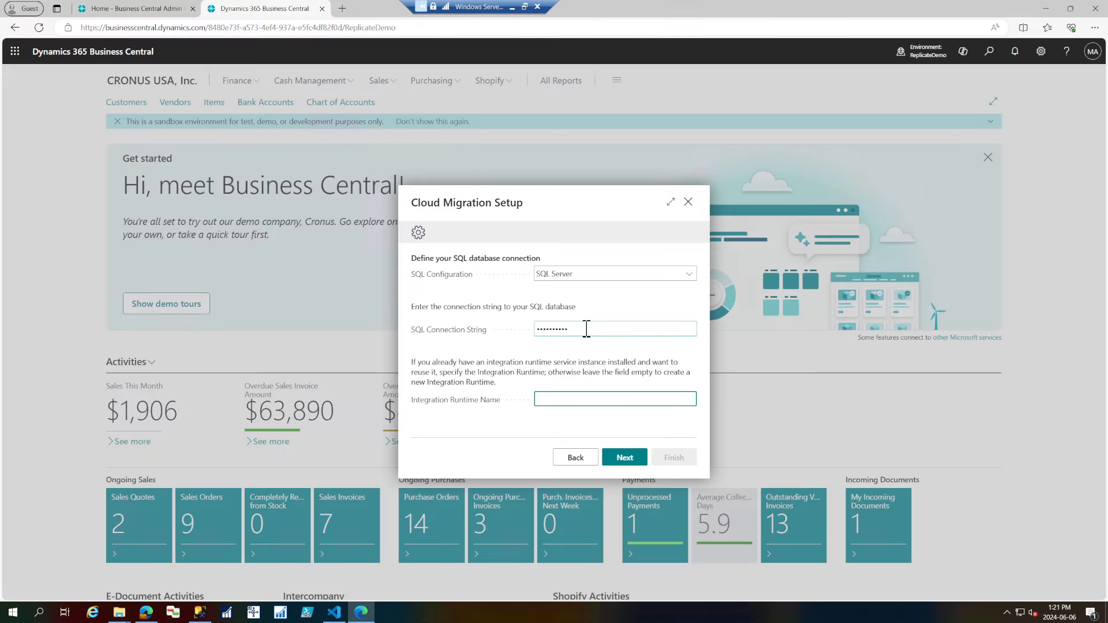
left_click(632, 462)
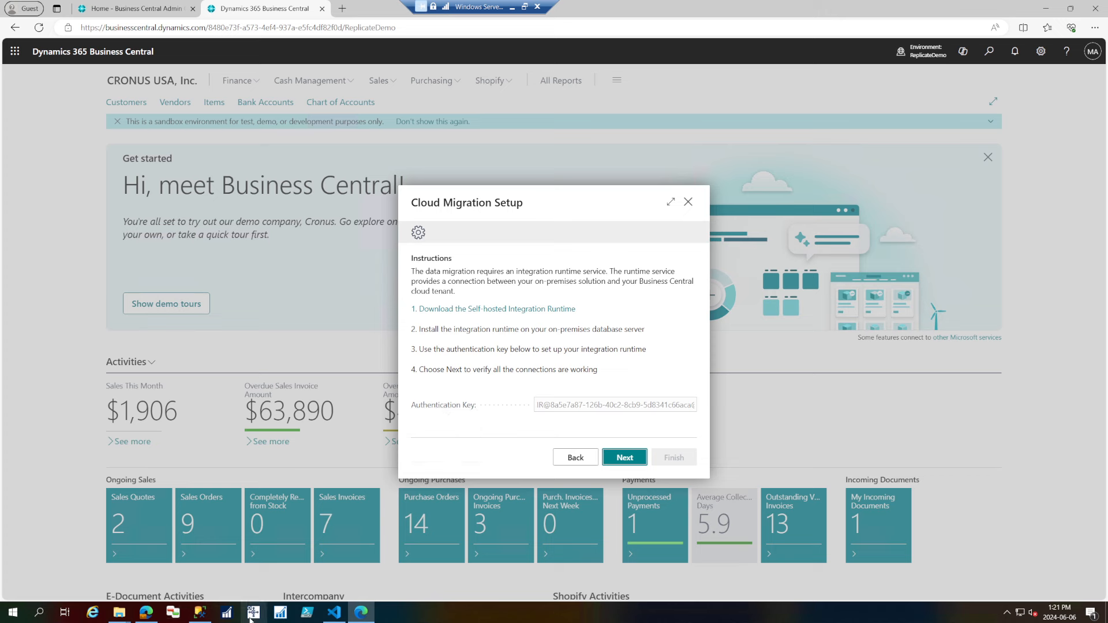
In SQL Server Management Studio, map the login used in the connection string to Replicate Database with the db_owner role and save
left_click(200, 612)
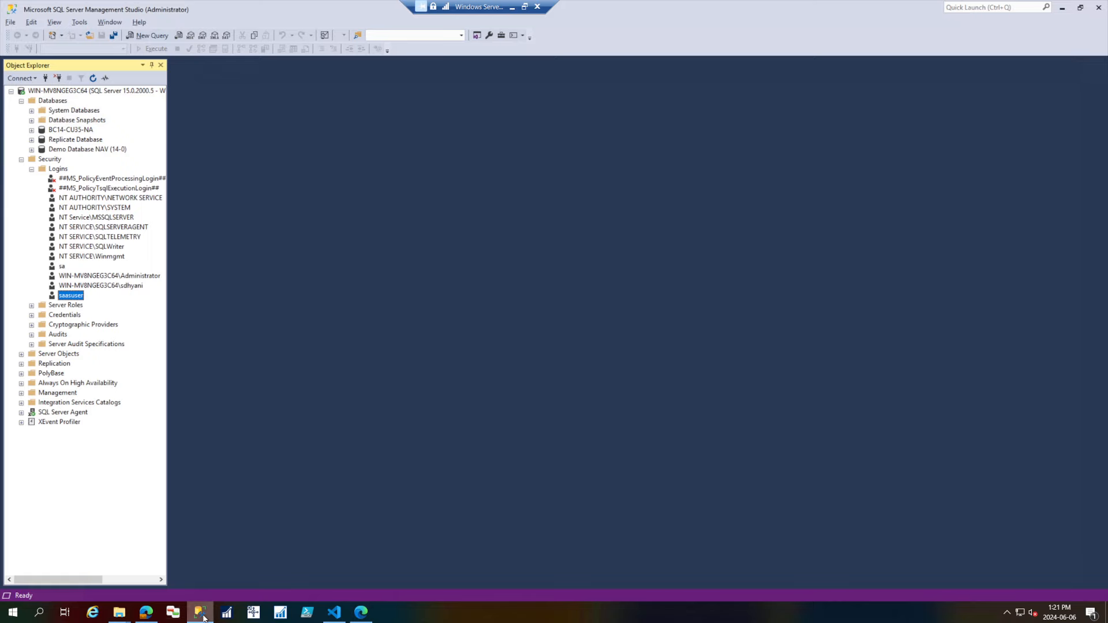
double_click(81, 296)
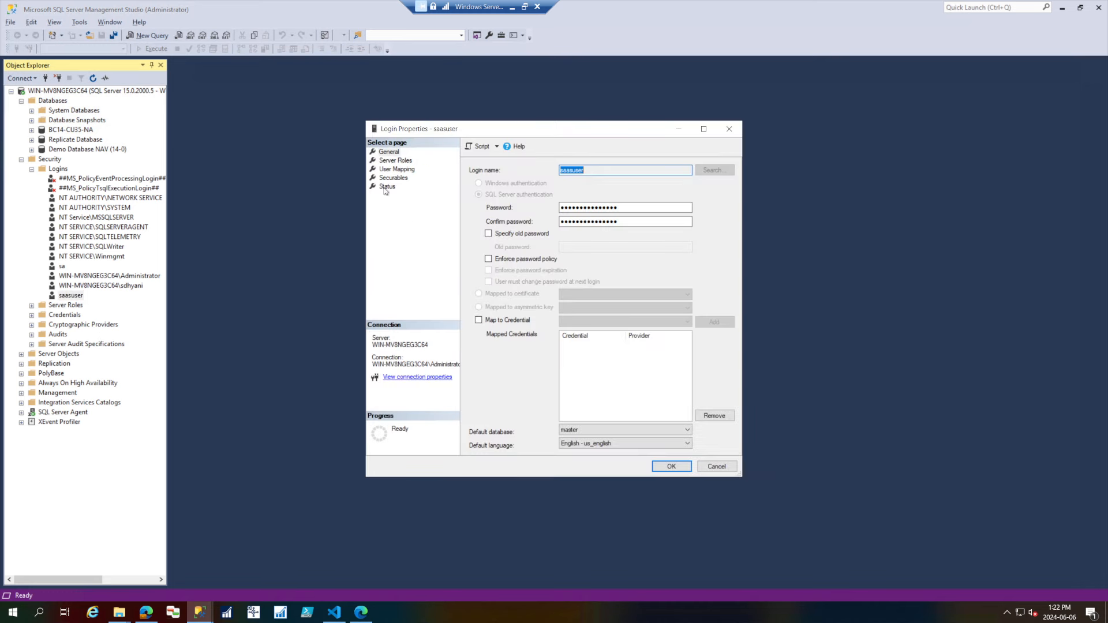
left_click(407, 169)
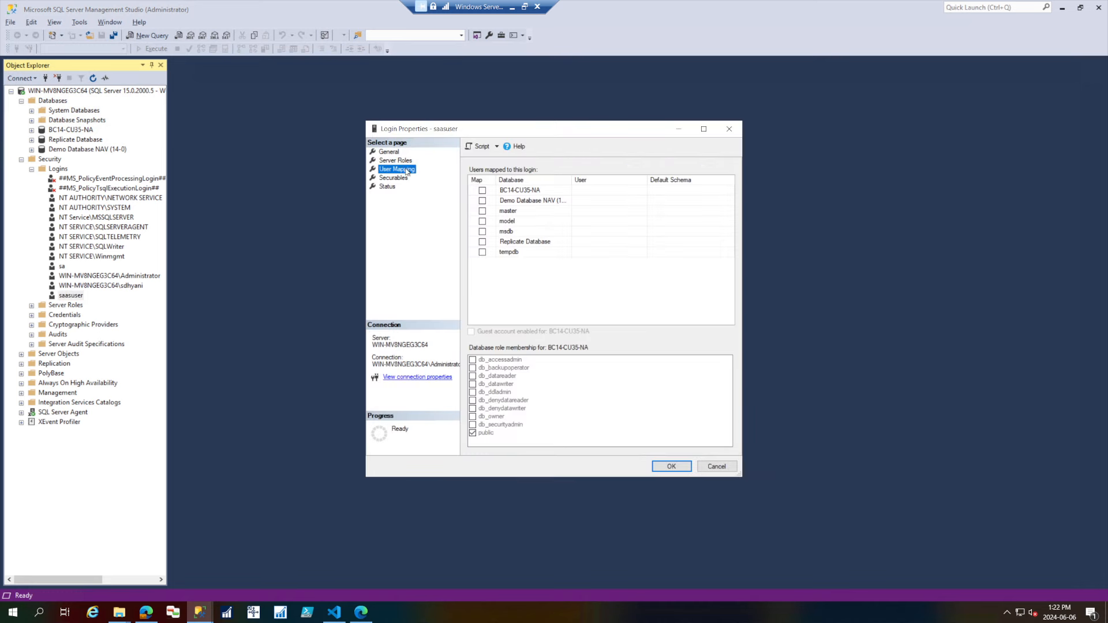
left_click(483, 241)
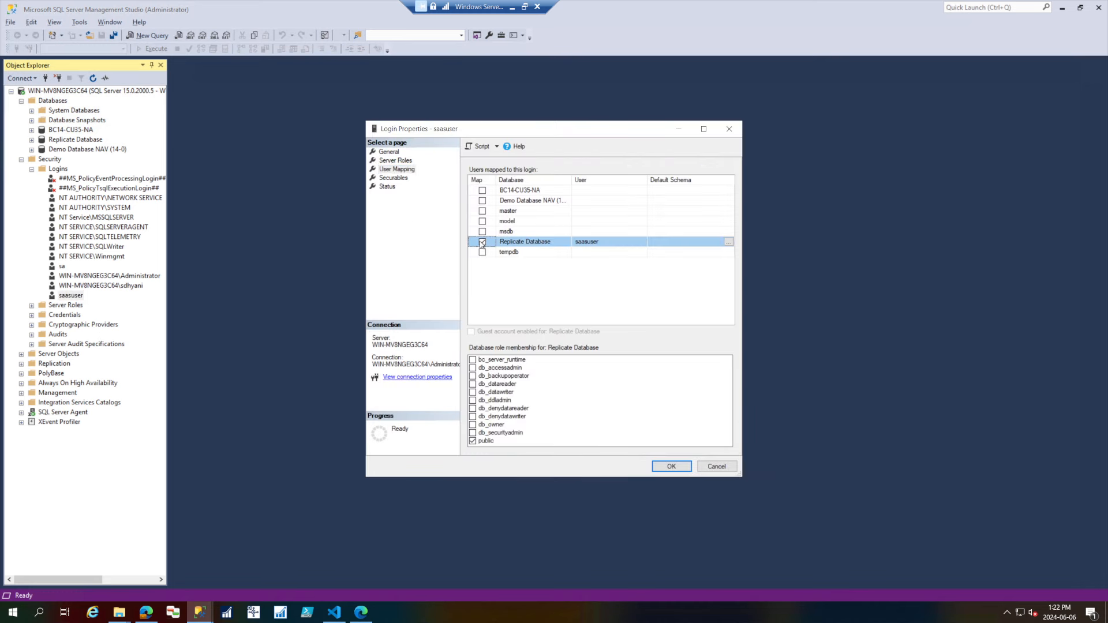
left_click(473, 424)
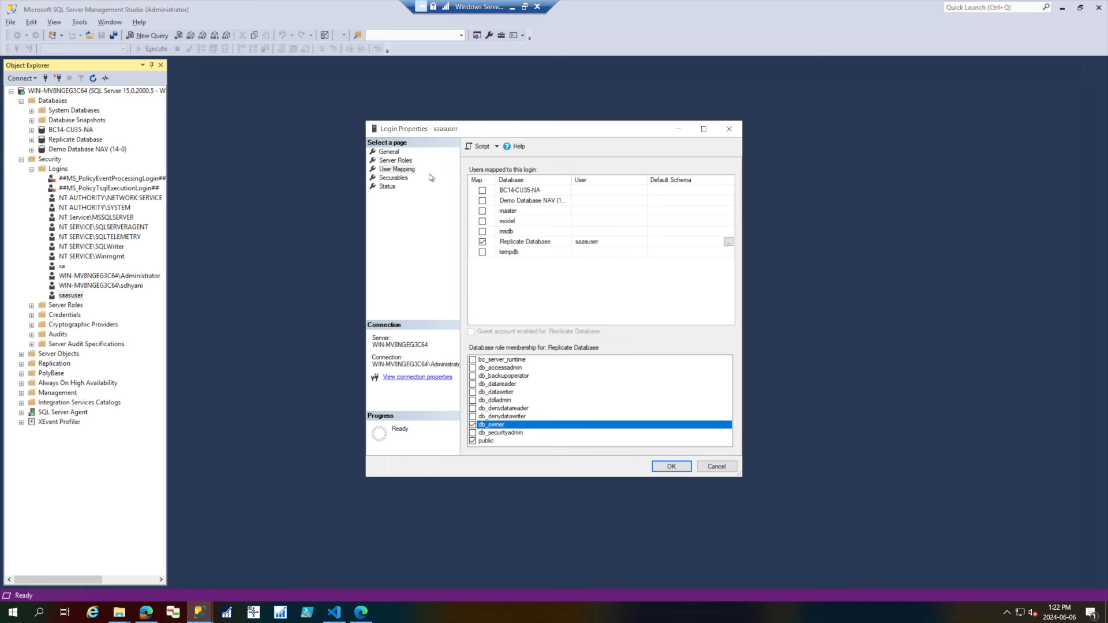
left_click(404, 170)
left_click(541, 242)
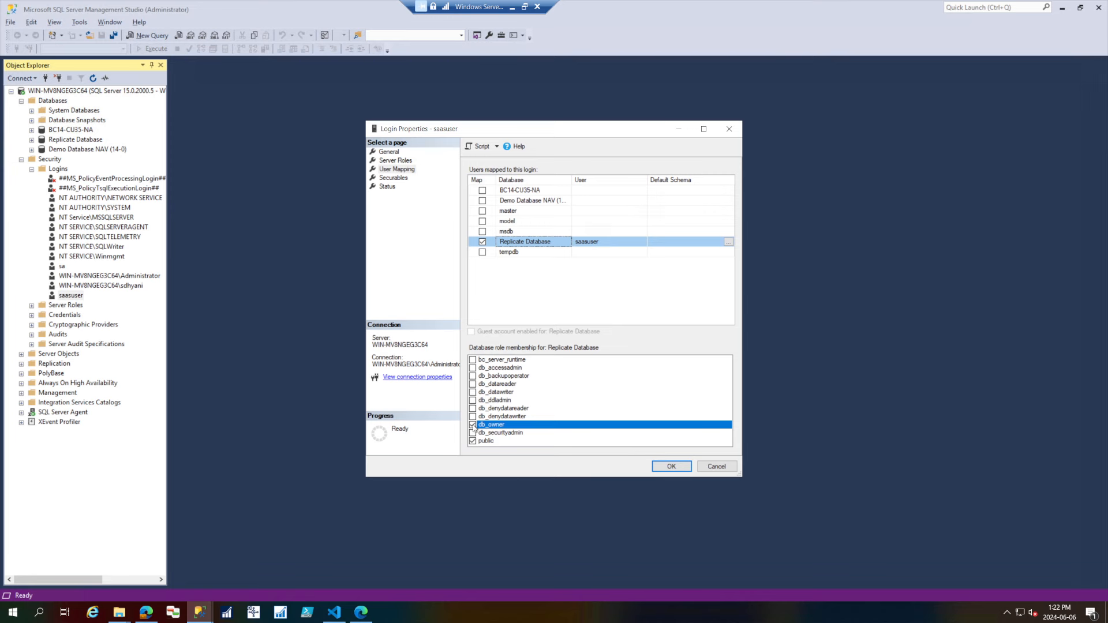
left_click(667, 466)
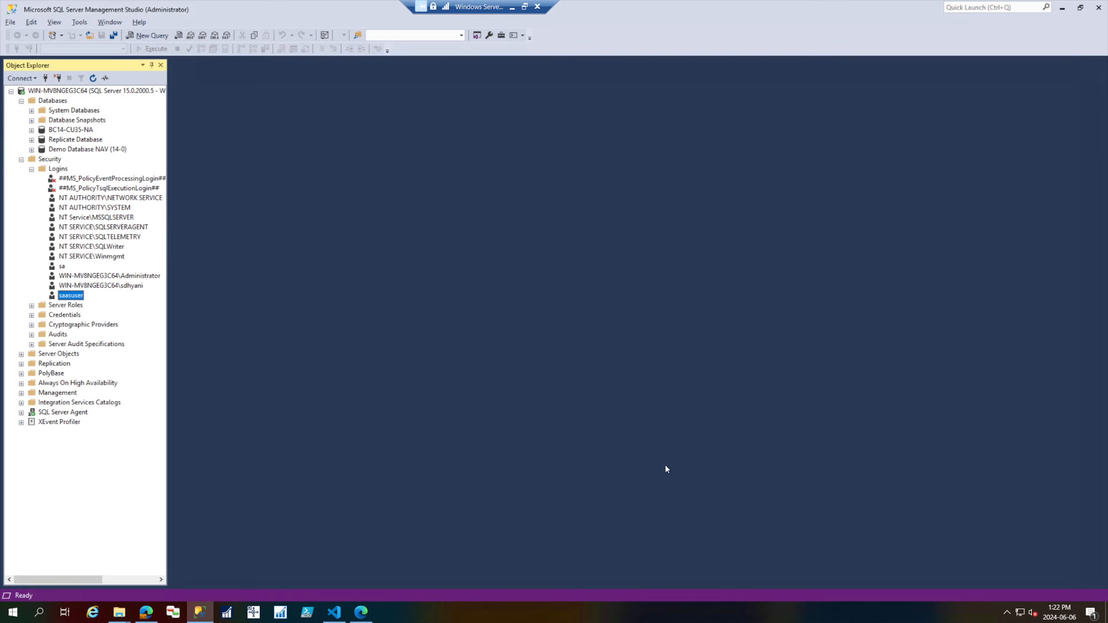
Open the Self-hosted Integration Runtime download page from Cloud Migration Setup, mark IntegrationRuntime_5.41.8909.1.msi, and close the page without downloading
left_click(201, 611)
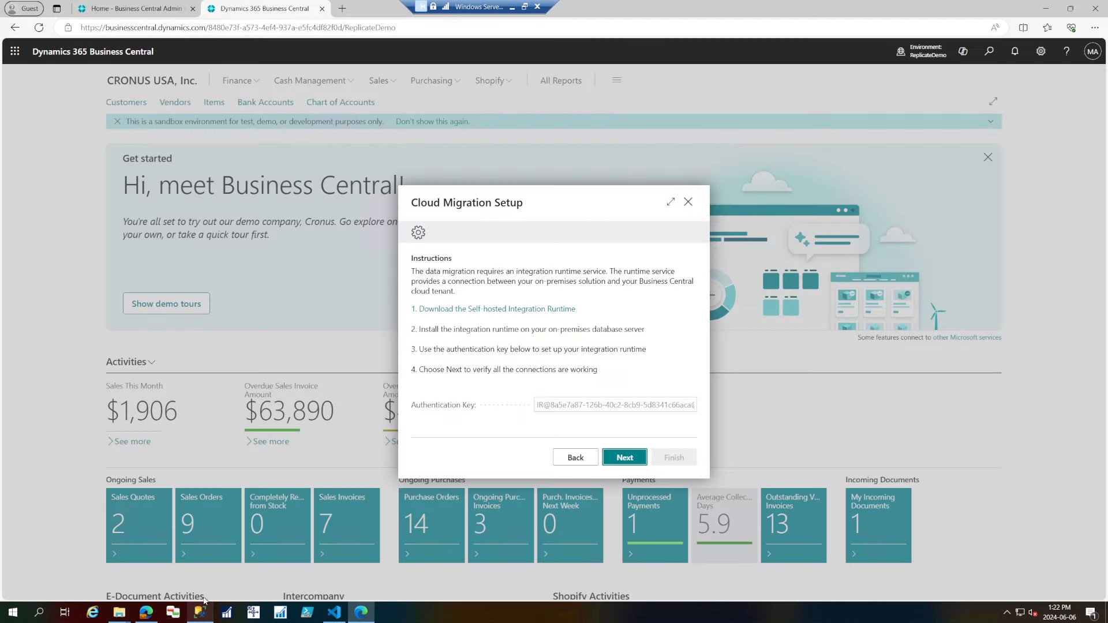
left_click(541, 311)
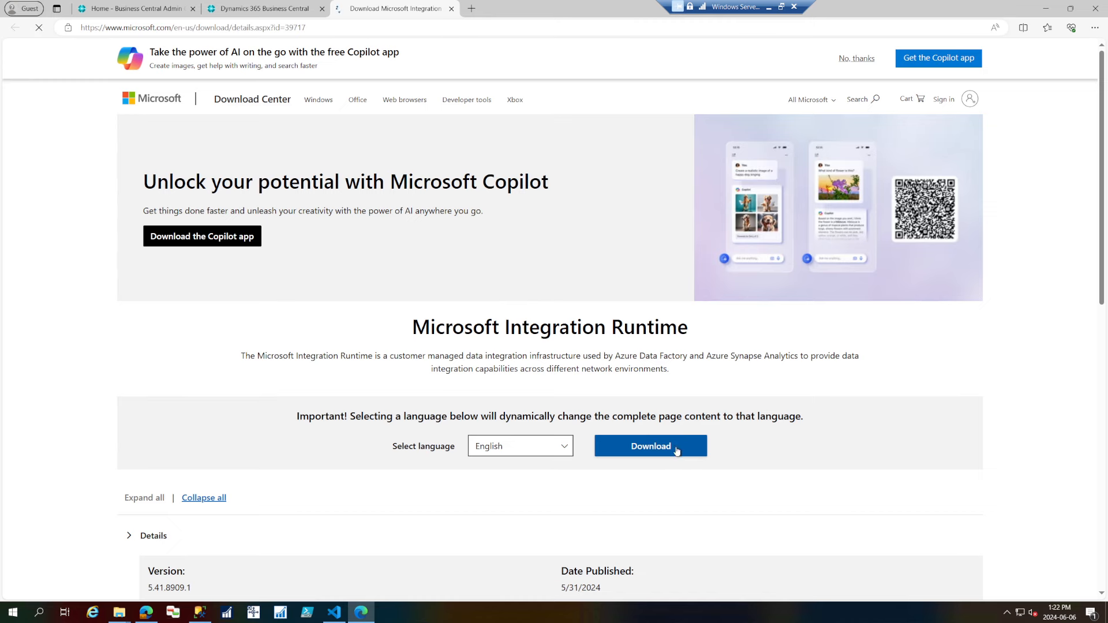
left_click(677, 451)
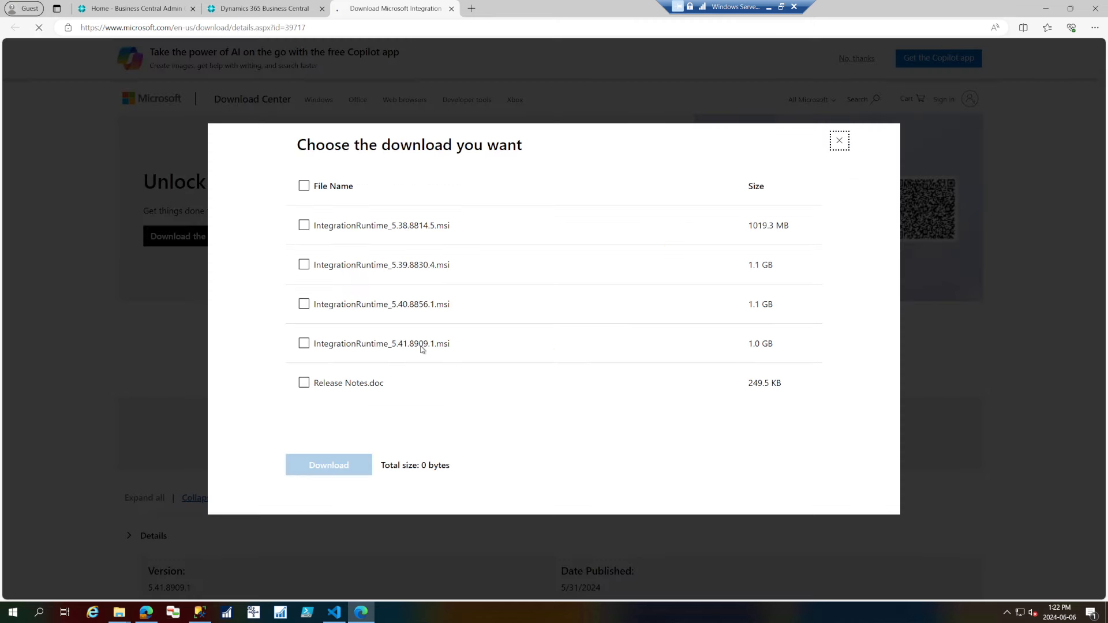
left_click_drag(413, 345, 432, 346)
left_click(330, 345)
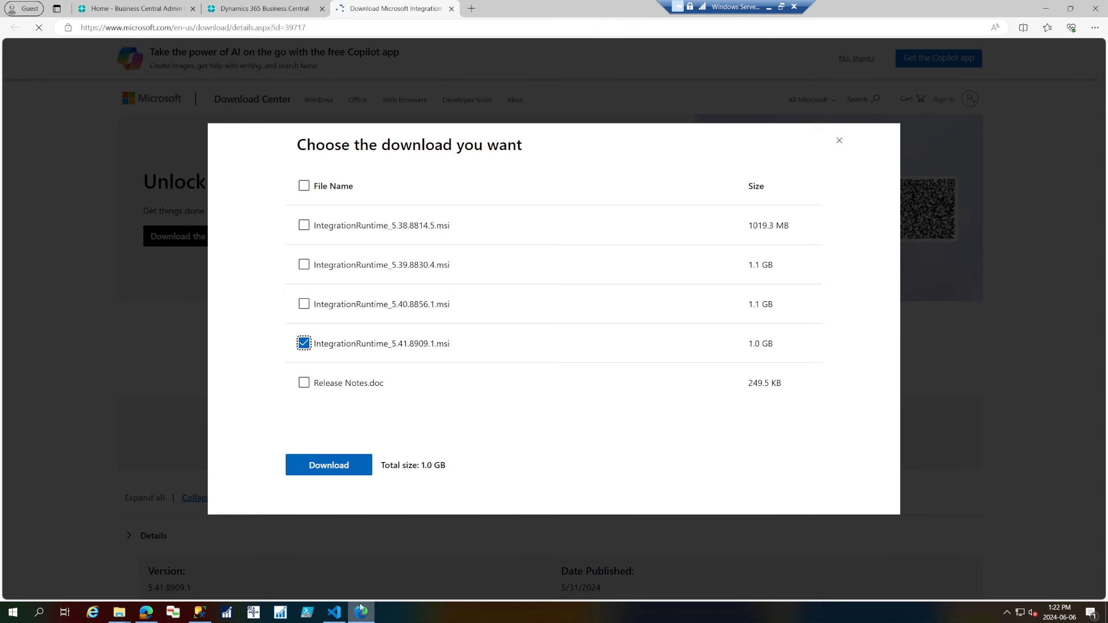
left_click(452, 8)
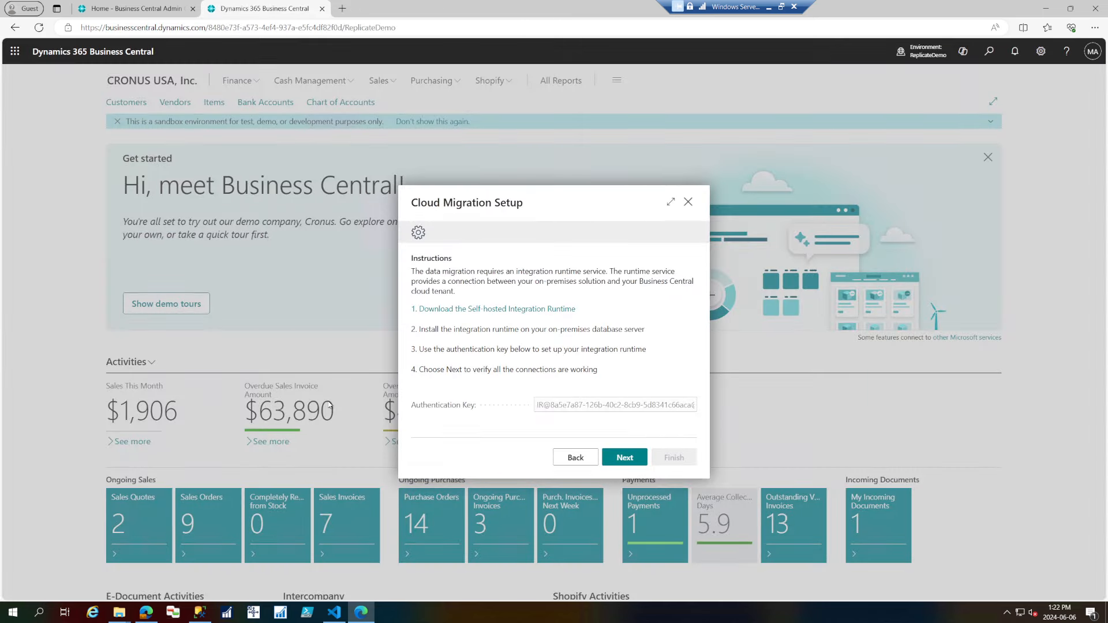
Highlight the instruction to install the integration runtime and open the Downloads folder in File Explorer
mouse_move(361, 615)
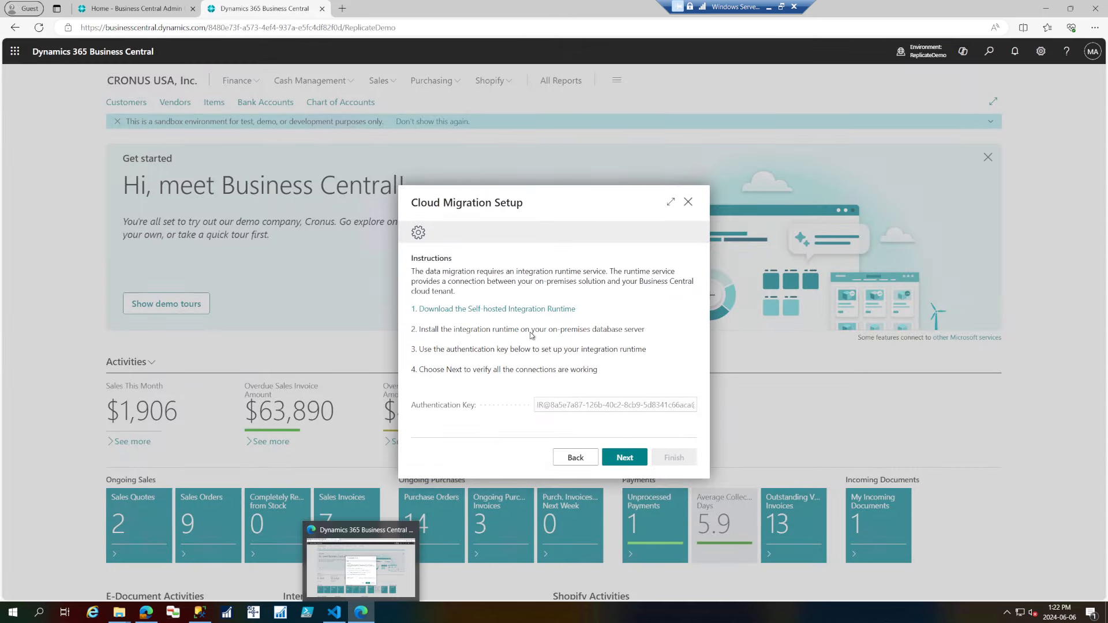
left_click_drag(419, 330, 622, 331)
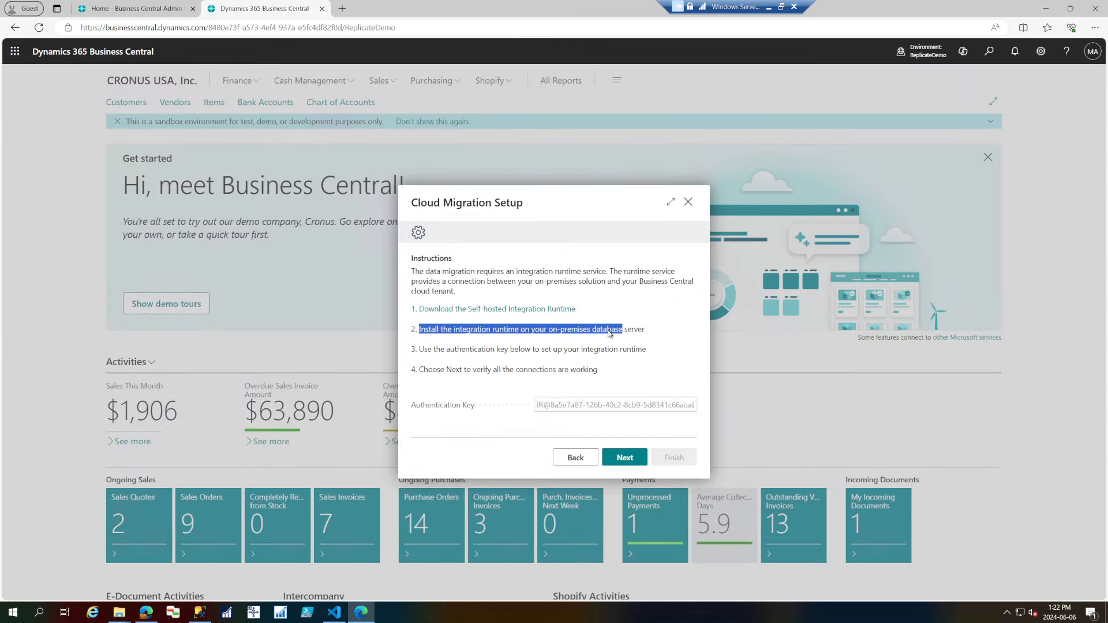
left_click(120, 614)
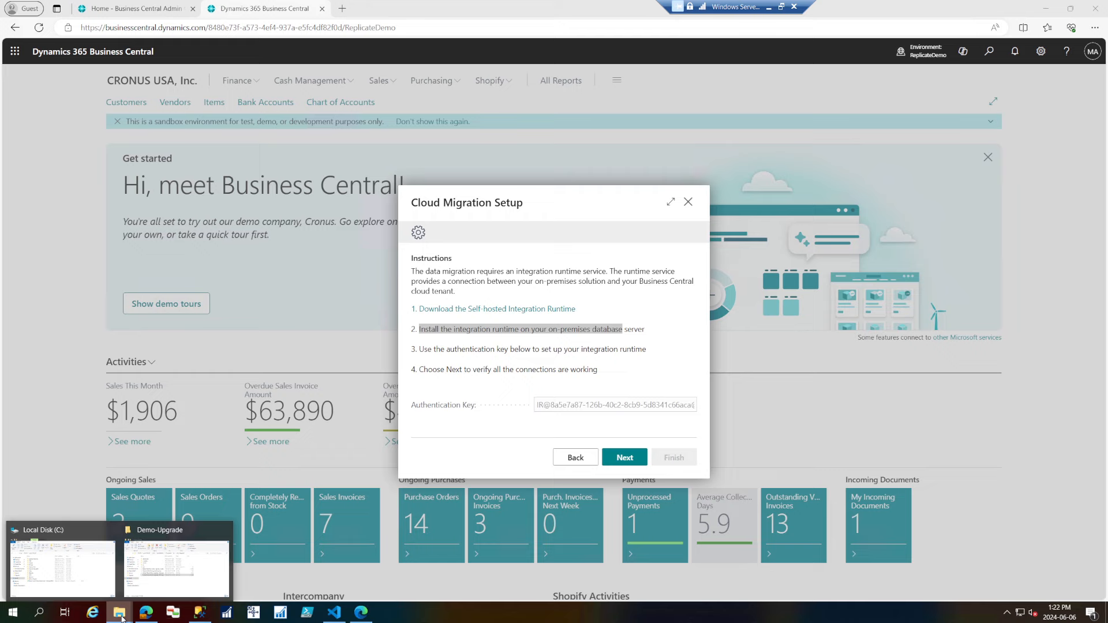
left_click(63, 563)
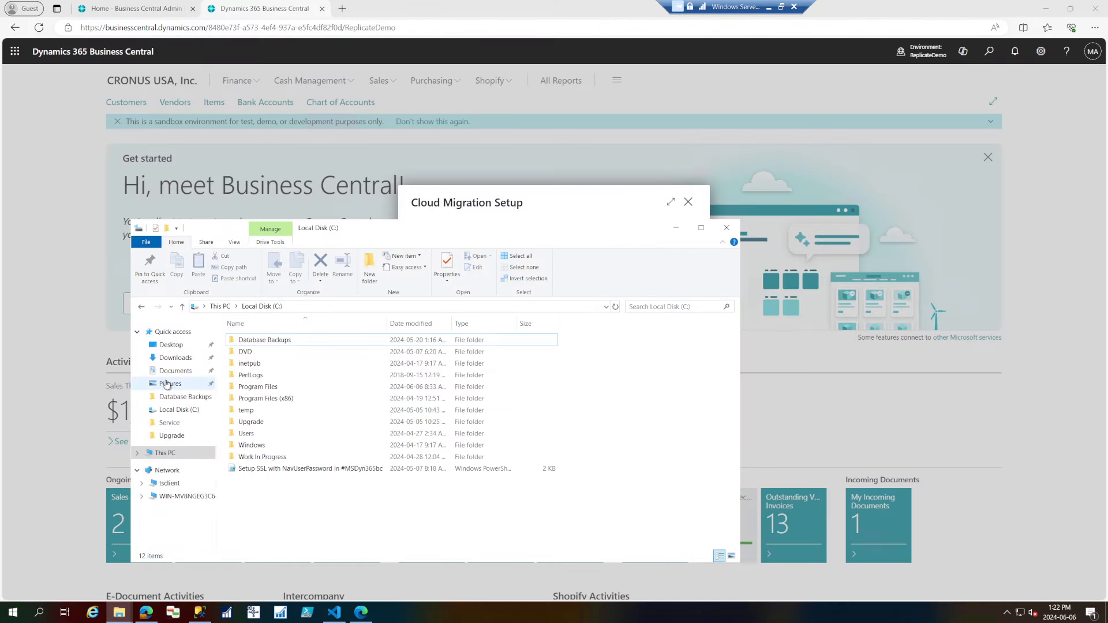
left_click(180, 358)
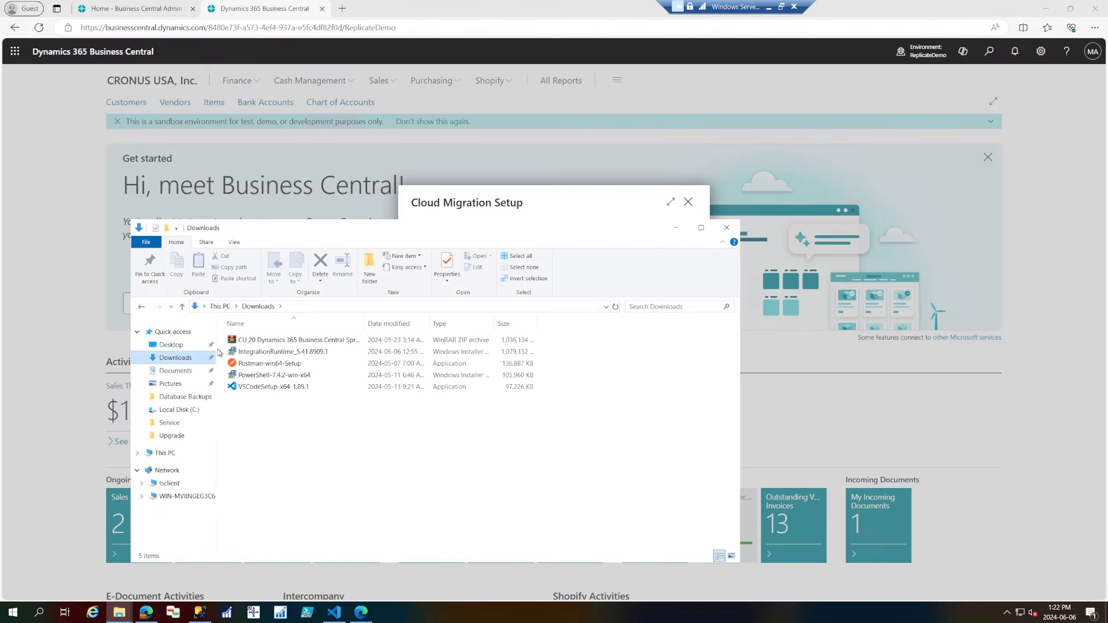
Start the installation of IntegrationRuntime_5.41.8909.1 from the Downloads folder and minimize File Explorer
left_click(265, 352)
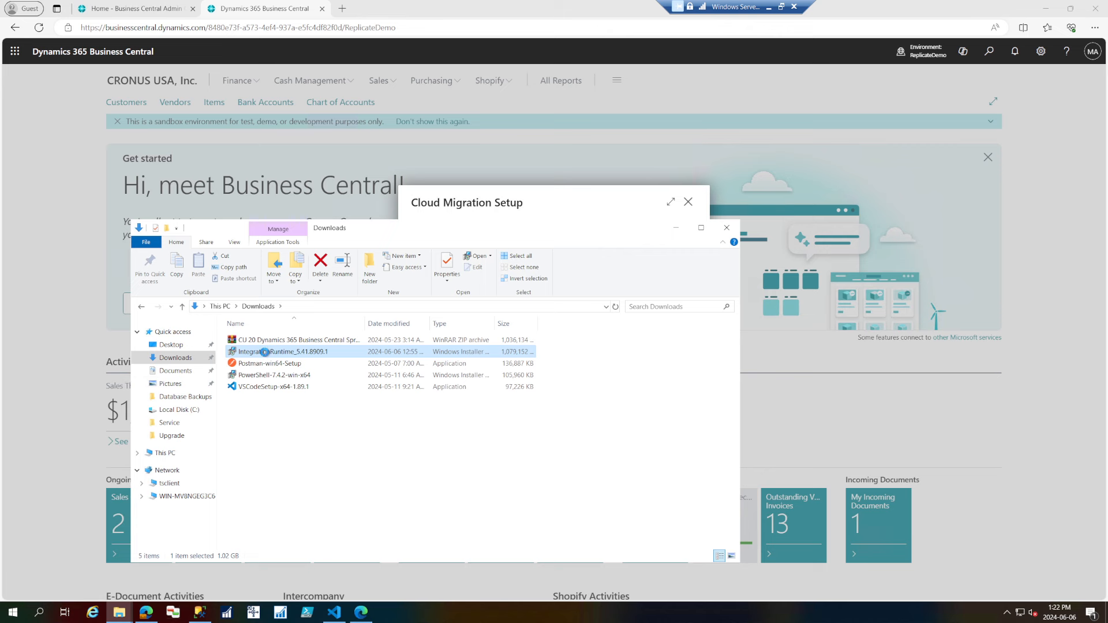
right_click(265, 352)
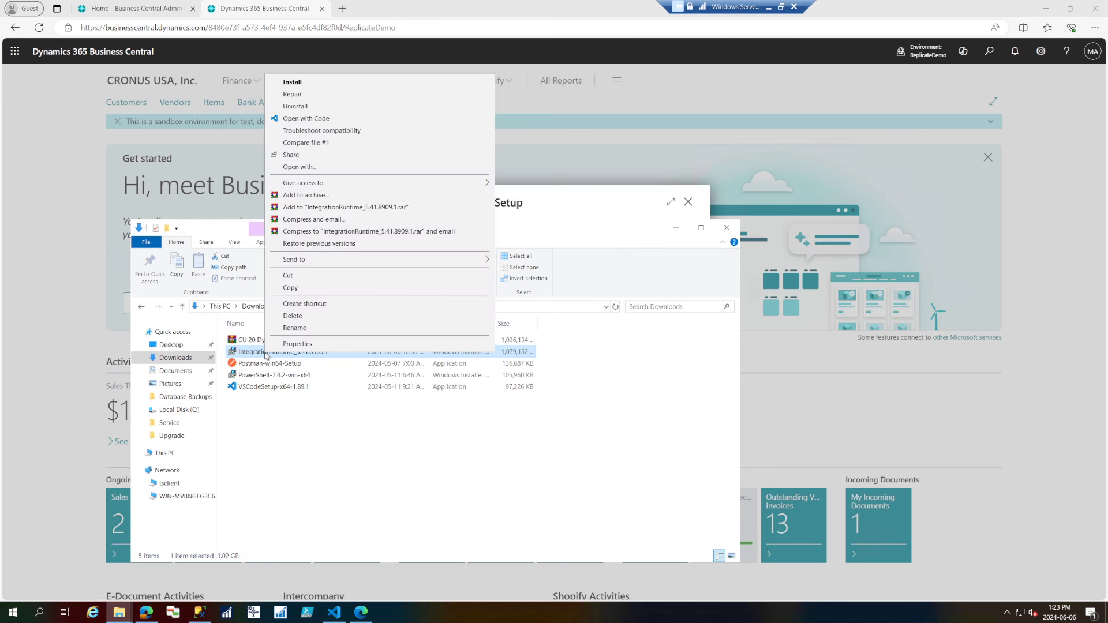
left_click(336, 85)
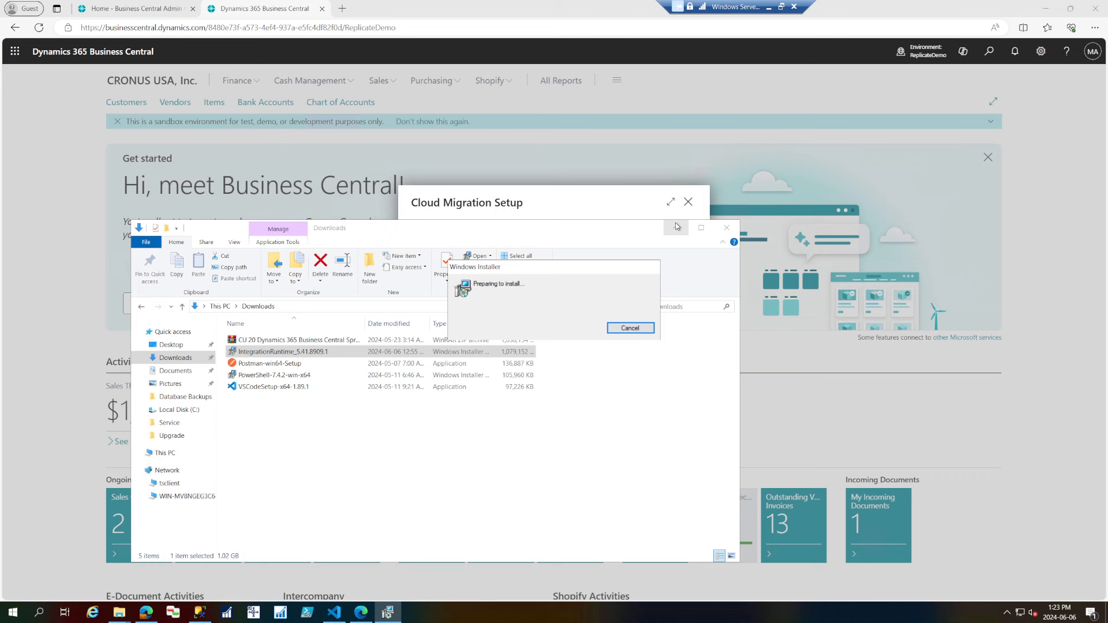
left_click(676, 227)
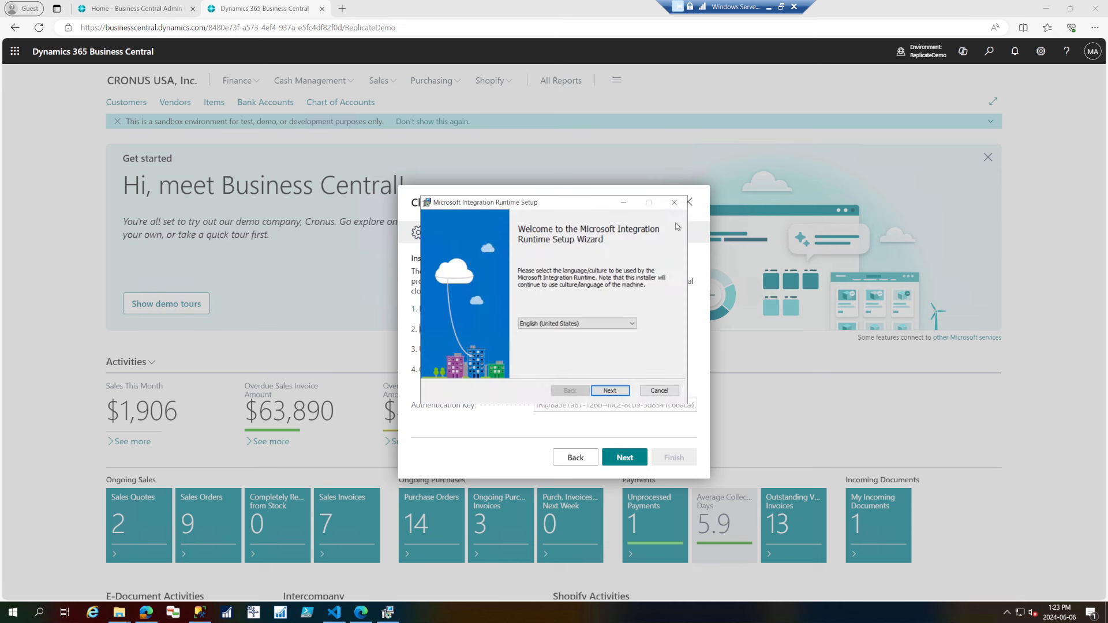
Install Microsoft Integration Runtime in English (United States), accepting the license terms and default destination folder, and finish the setup wizard
left_click(612, 391)
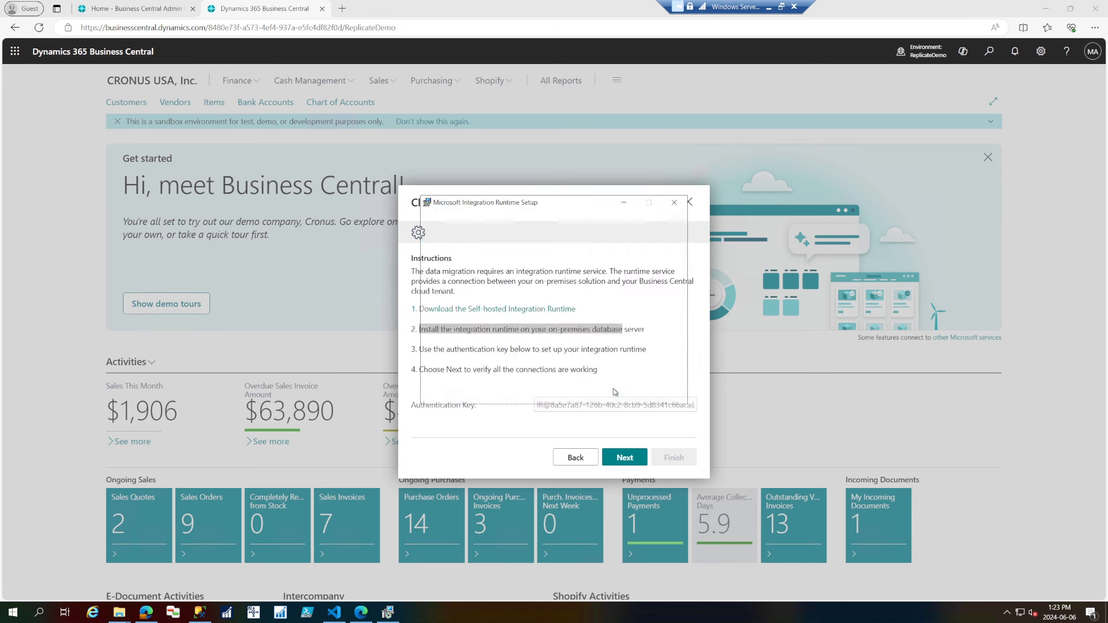
left_click(540, 367)
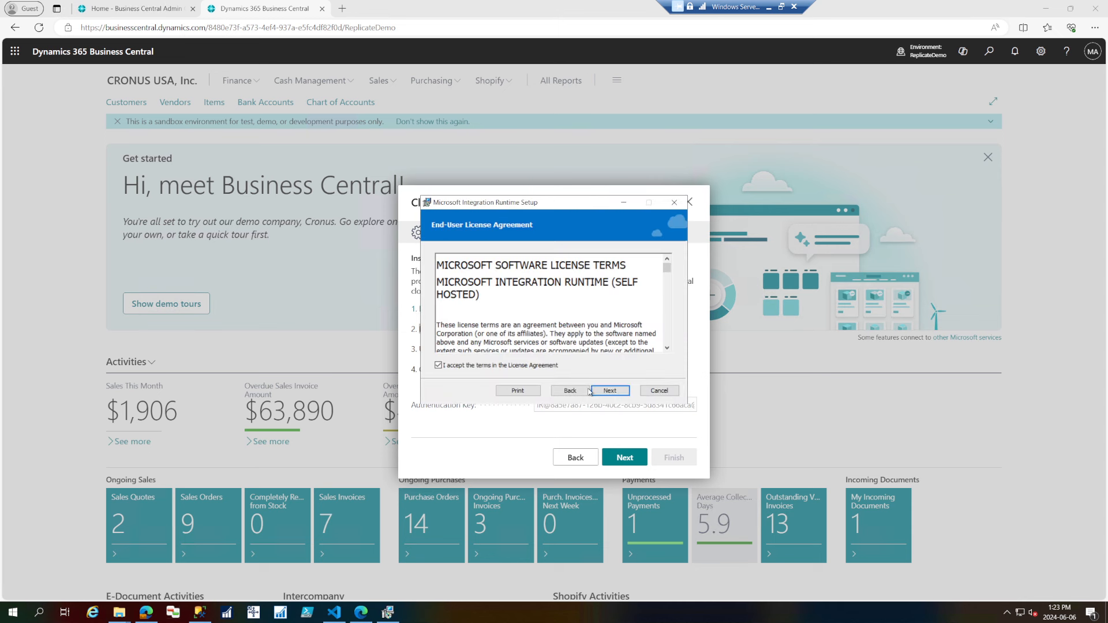
left_click(615, 392)
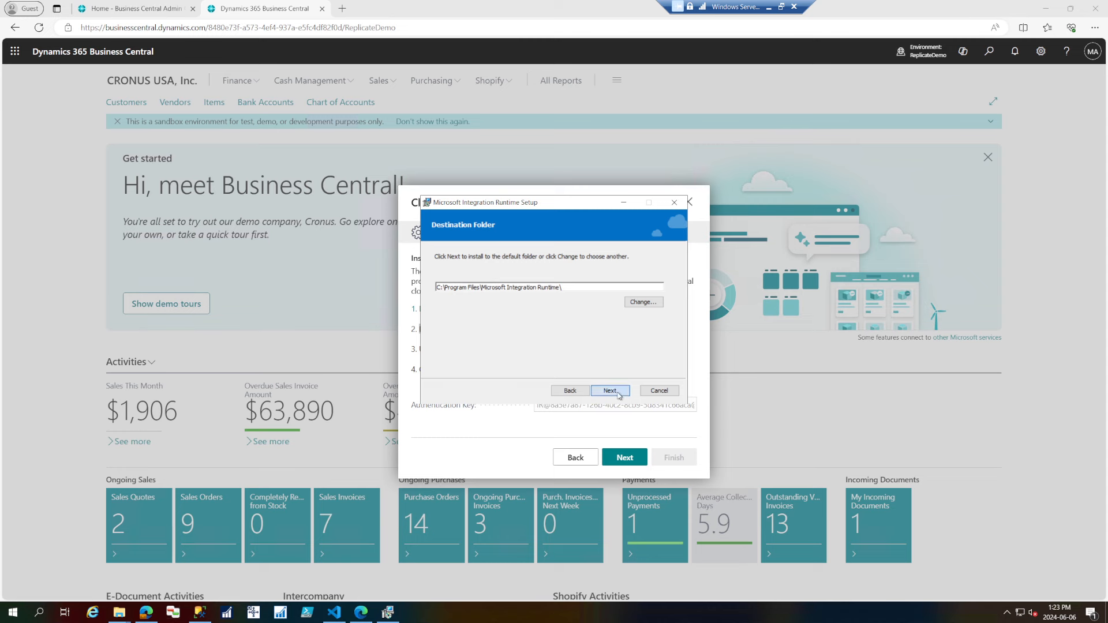
left_click(616, 394)
left_click(618, 393)
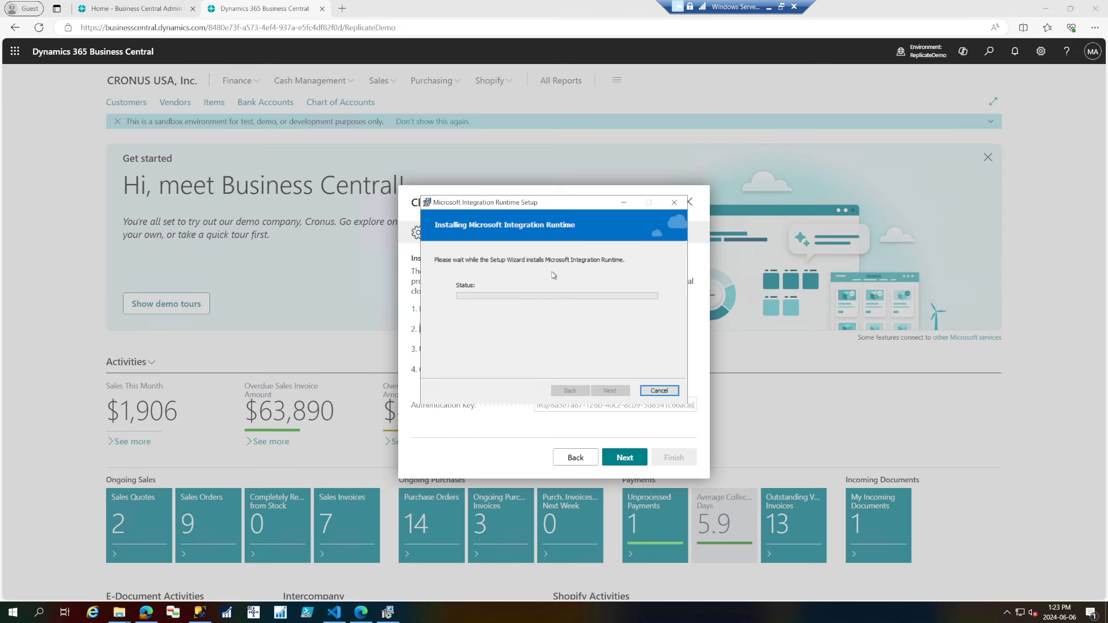
left_click_drag(577, 207, 248, 312)
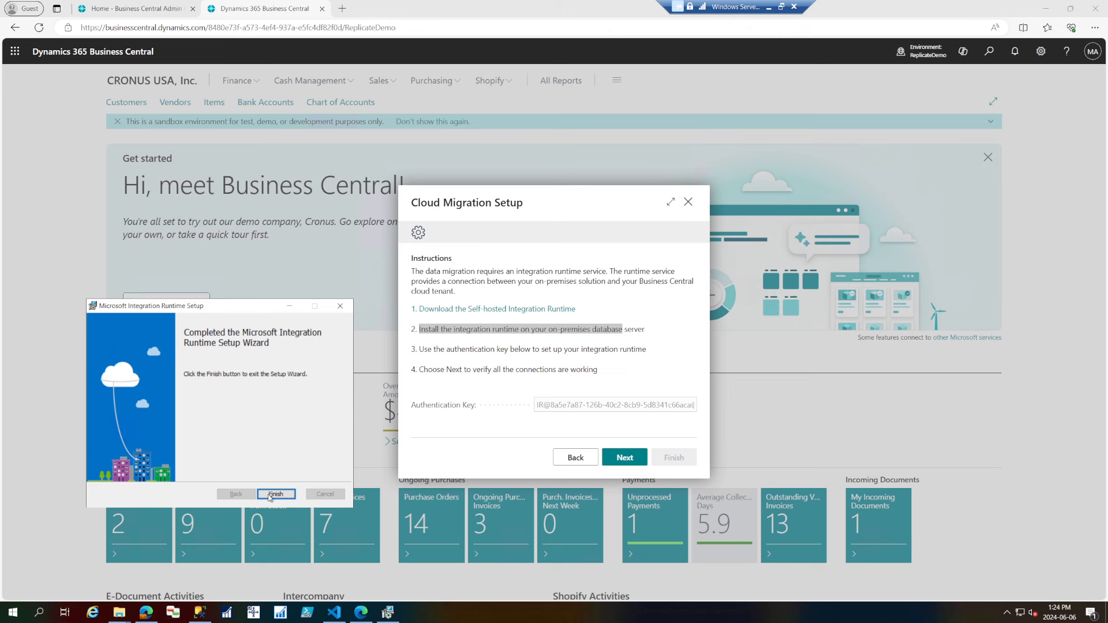
left_click(275, 494)
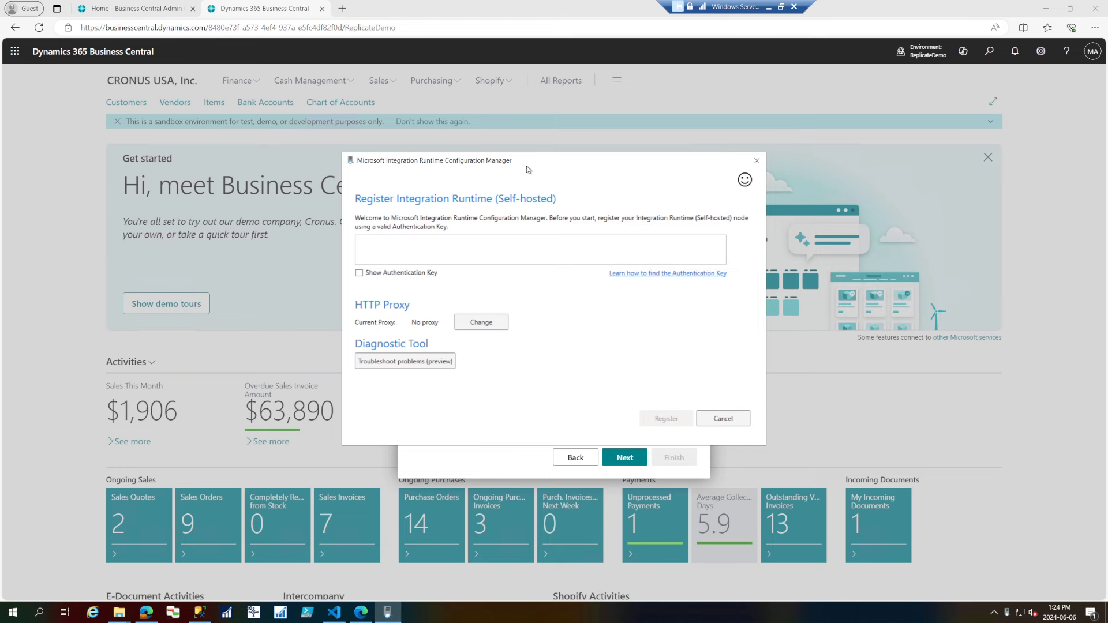
Highlight the instruction to use the authentication key in Cloud Migration Setup and copy the Authentication Key
left_click_drag(526, 165, 240, 88)
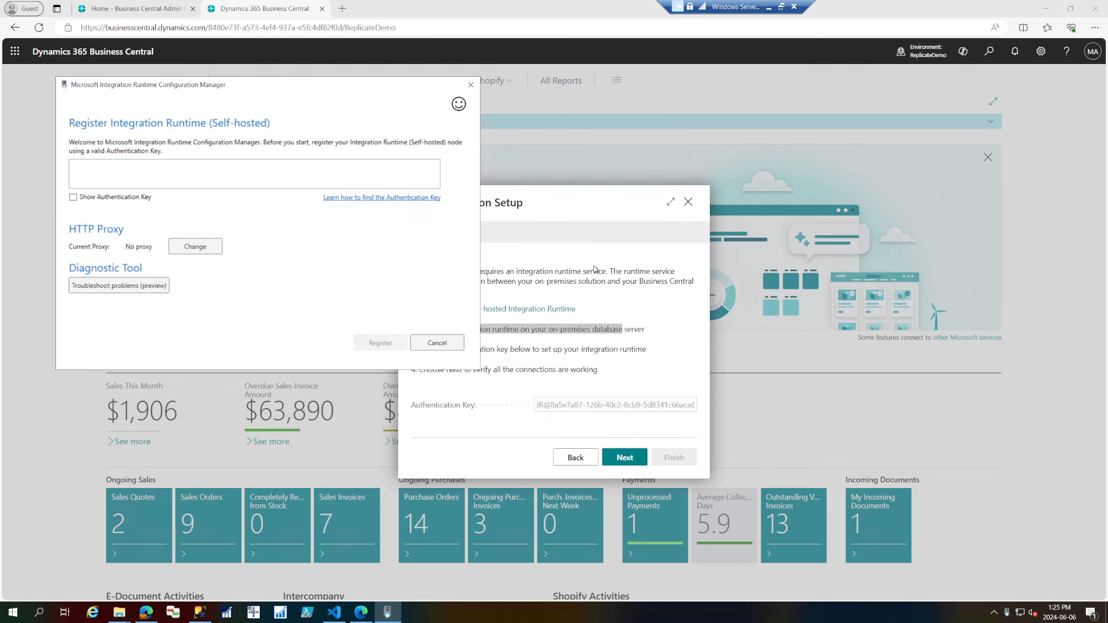
left_click(594, 269)
left_click_drag(428, 329, 626, 335)
left_click_drag(420, 349, 636, 352)
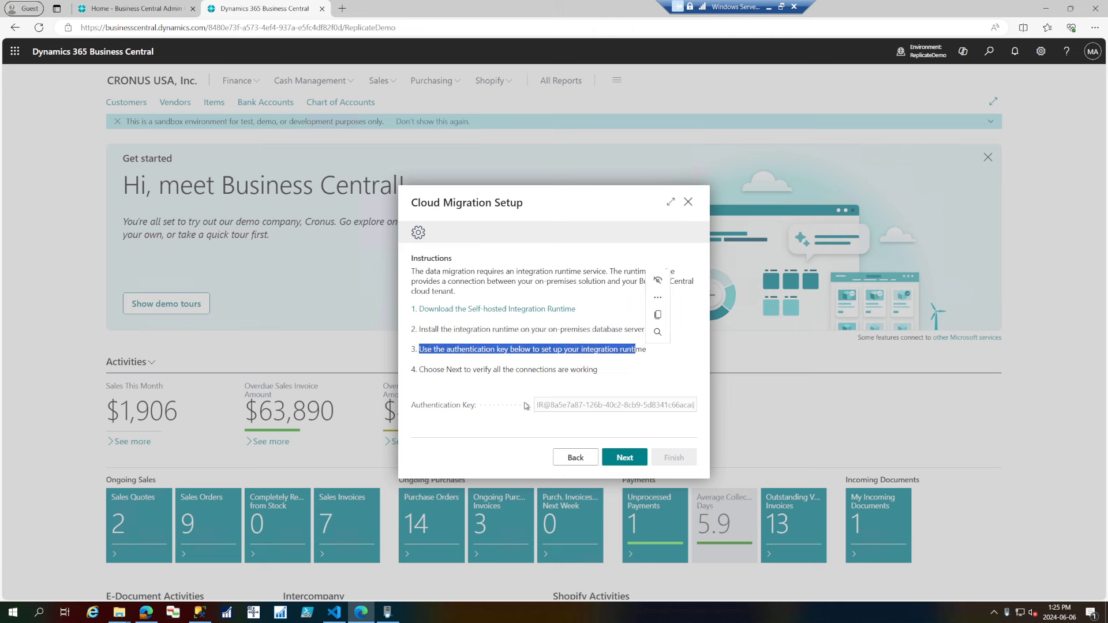
left_click(558, 406)
right_click(557, 405)
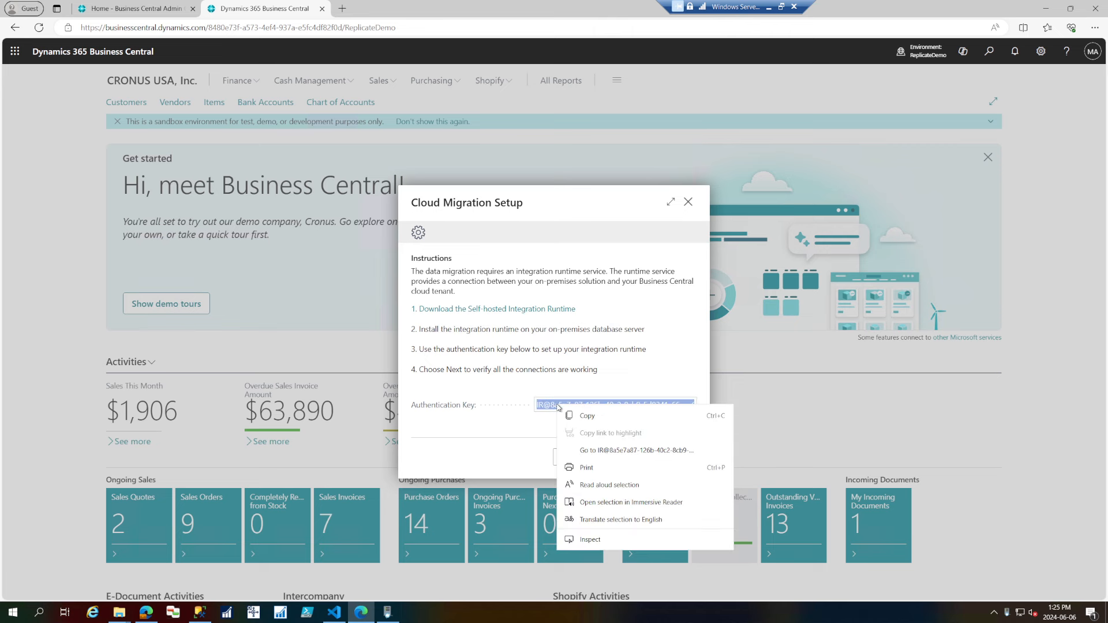
left_click(580, 418)
In Integration Runtime Configuration Manager, paste the authentication key, register the runtime and finish the new node WIN-MV8NGEG3C64 without remote access
left_click(387, 612)
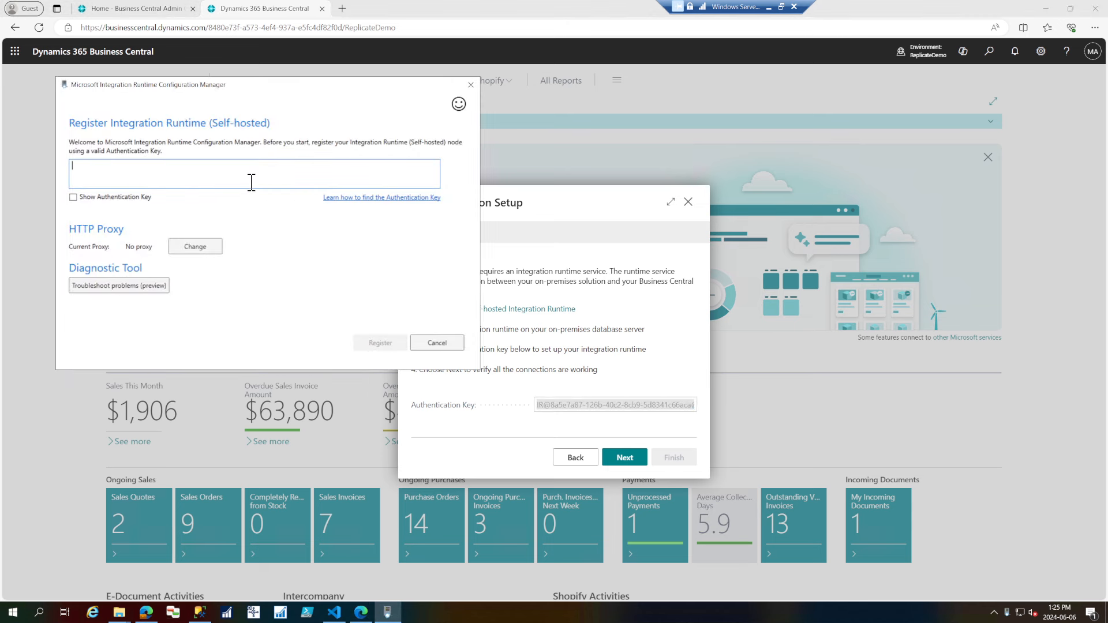
key("ctrl+v")
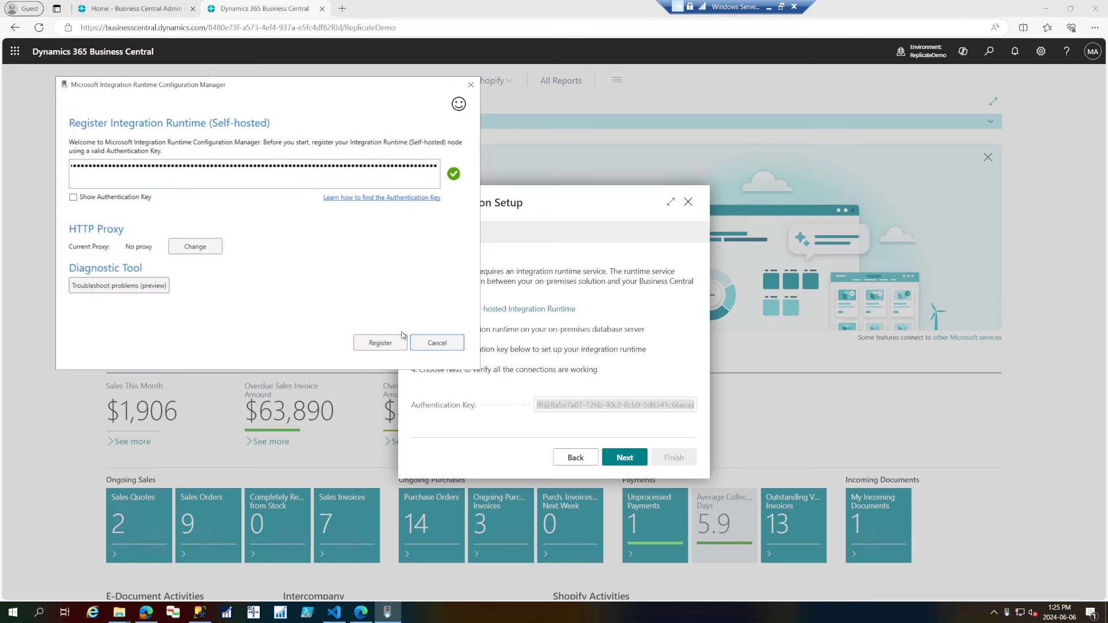
left_click(395, 345)
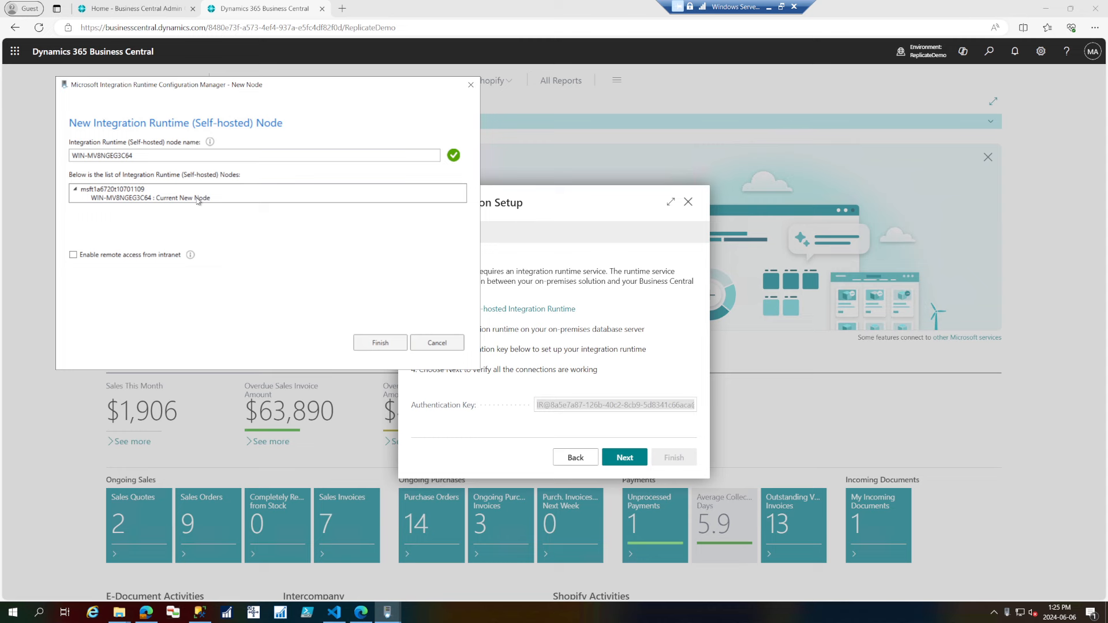
left_click(657, 338)
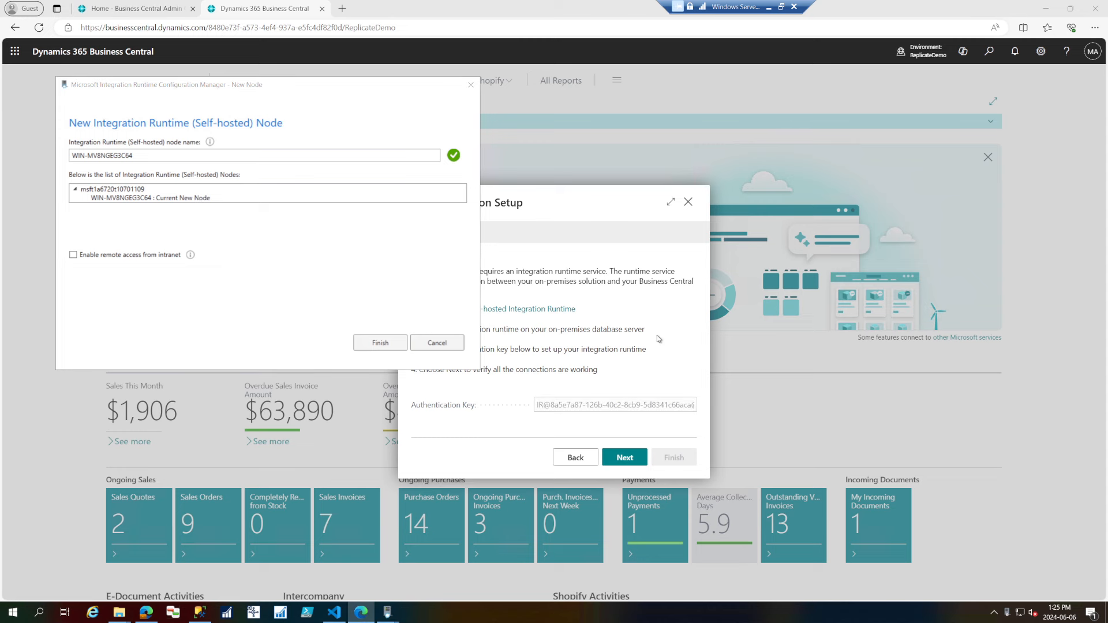
left_click_drag(453, 92, 337, 361)
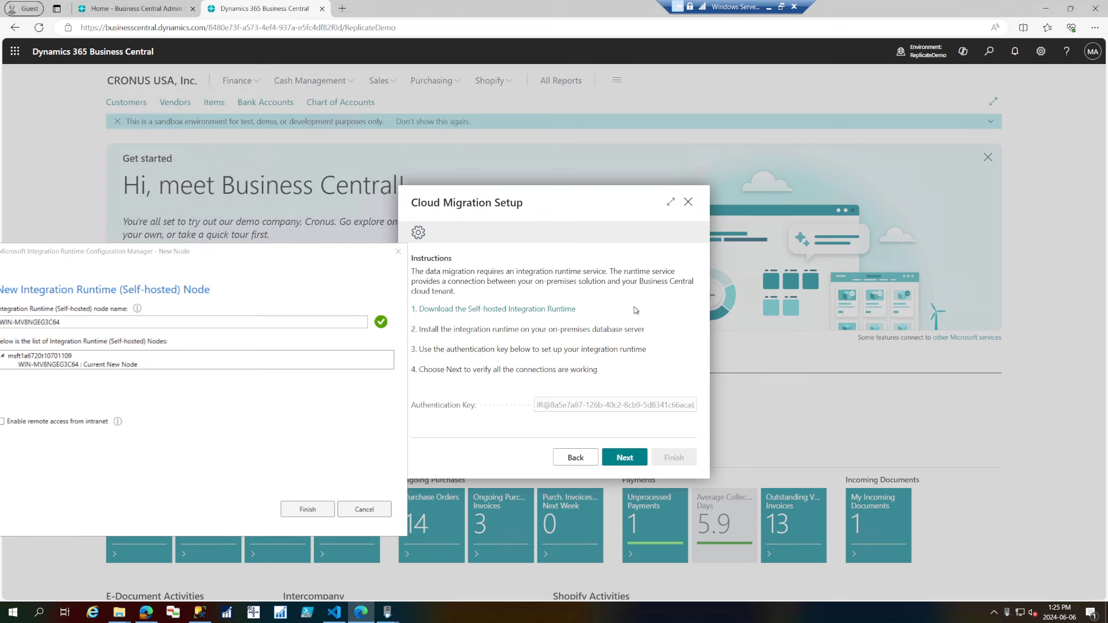
left_click(308, 510)
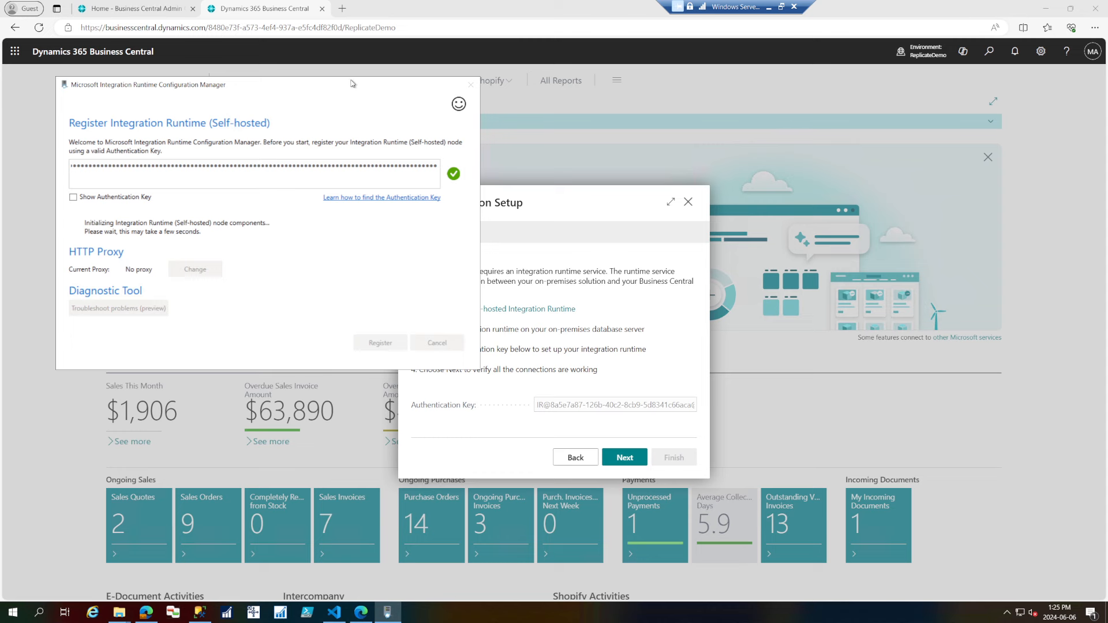
Return to Cloud Migration Setup in the browser and continue past the integration runtime instructions to verify the connections
left_click_drag(357, 87, 345, 75)
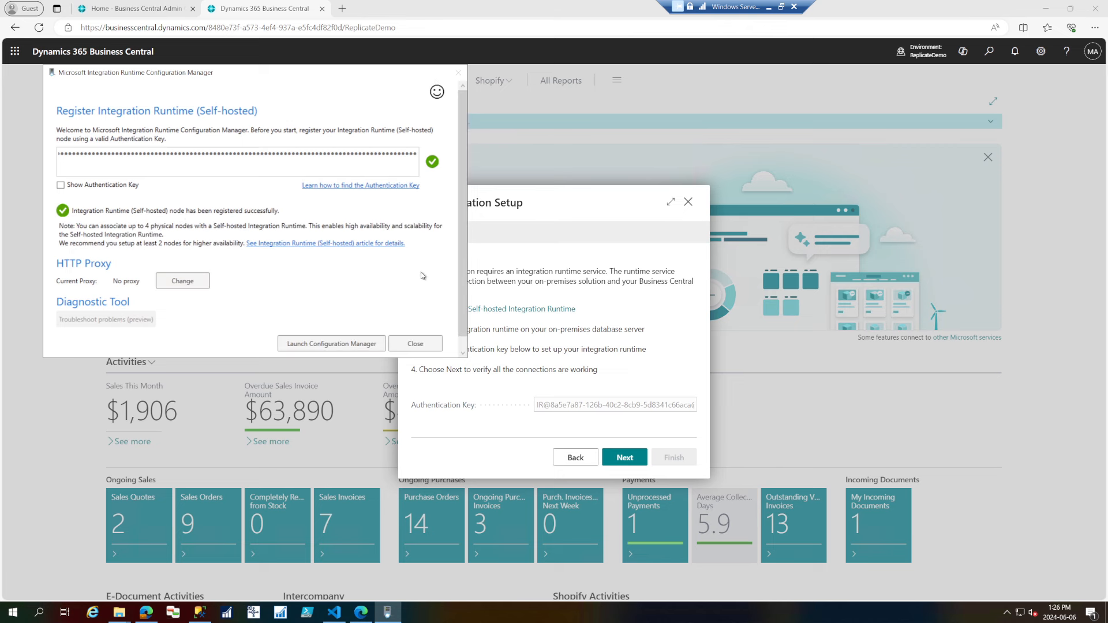
left_click(609, 318)
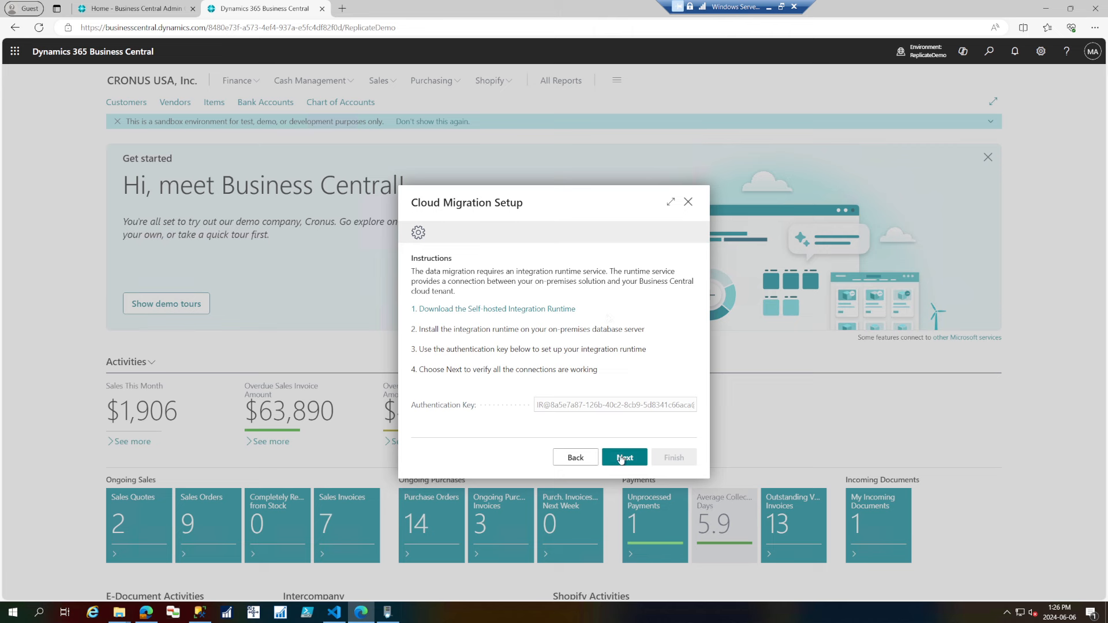
left_click(625, 460)
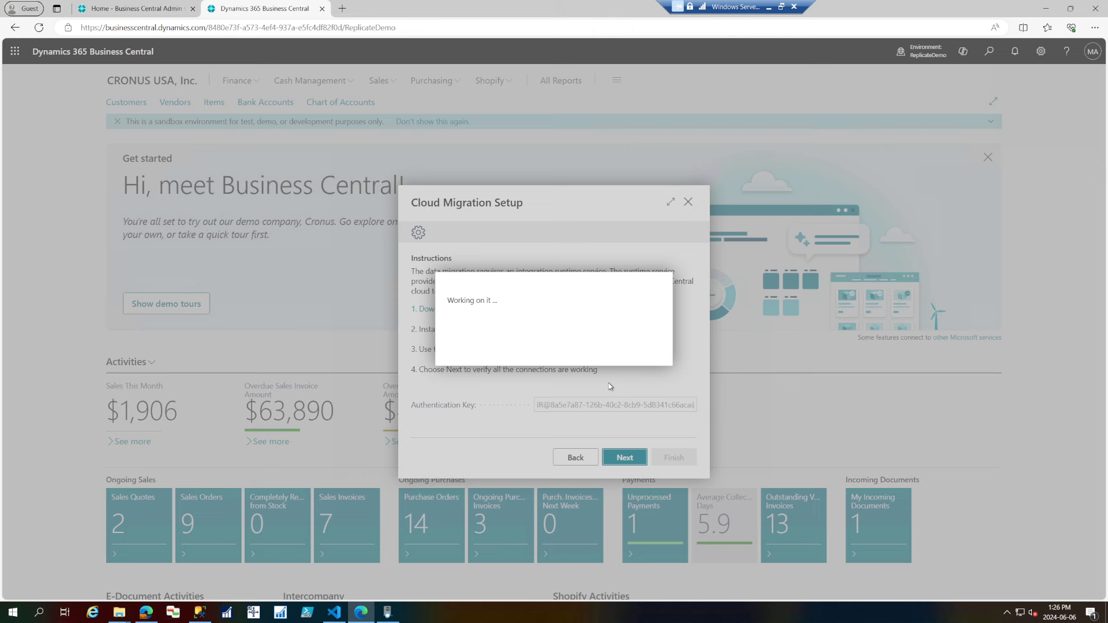
Open Windows Services, stop the Microsoft Dynamics 365 Business Central Server [BC190] service, and close the Services window
left_click(25, 613)
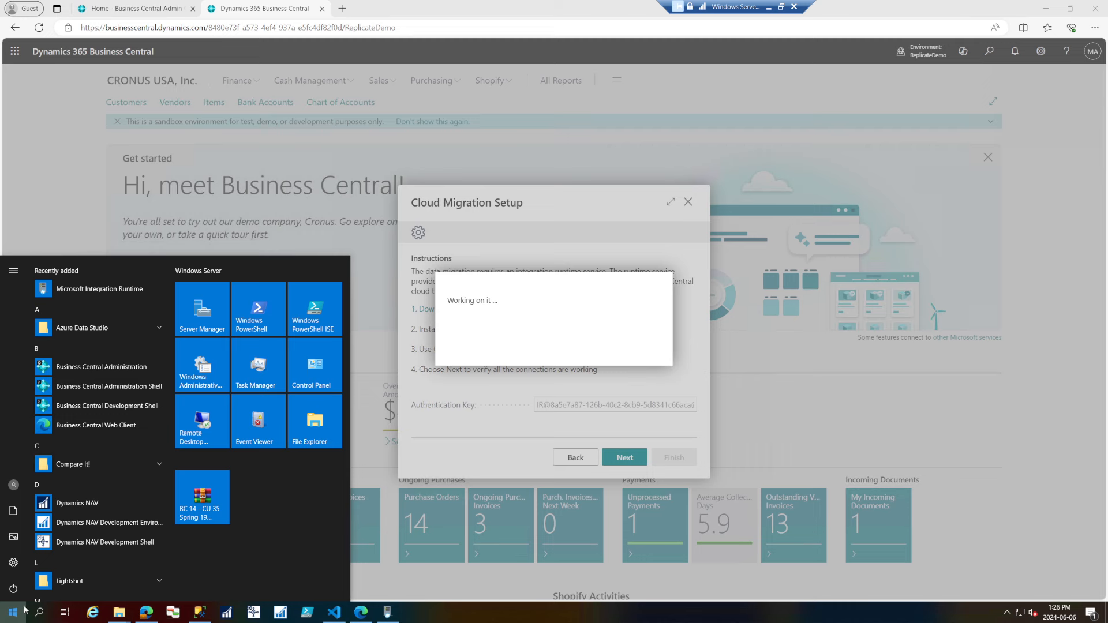
type("serv")
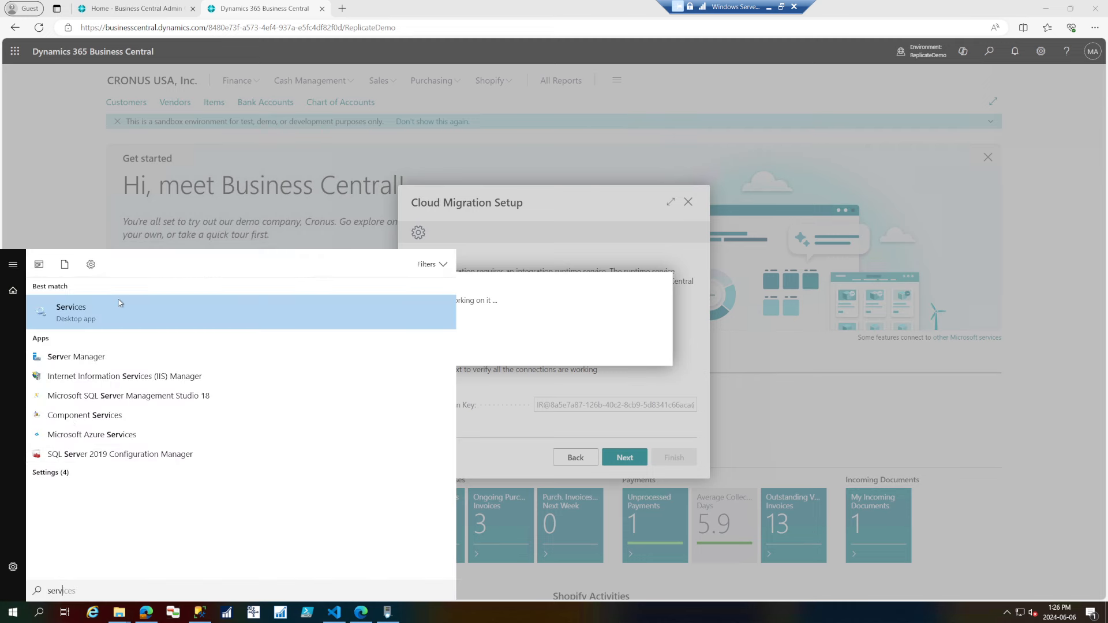
left_click(127, 317)
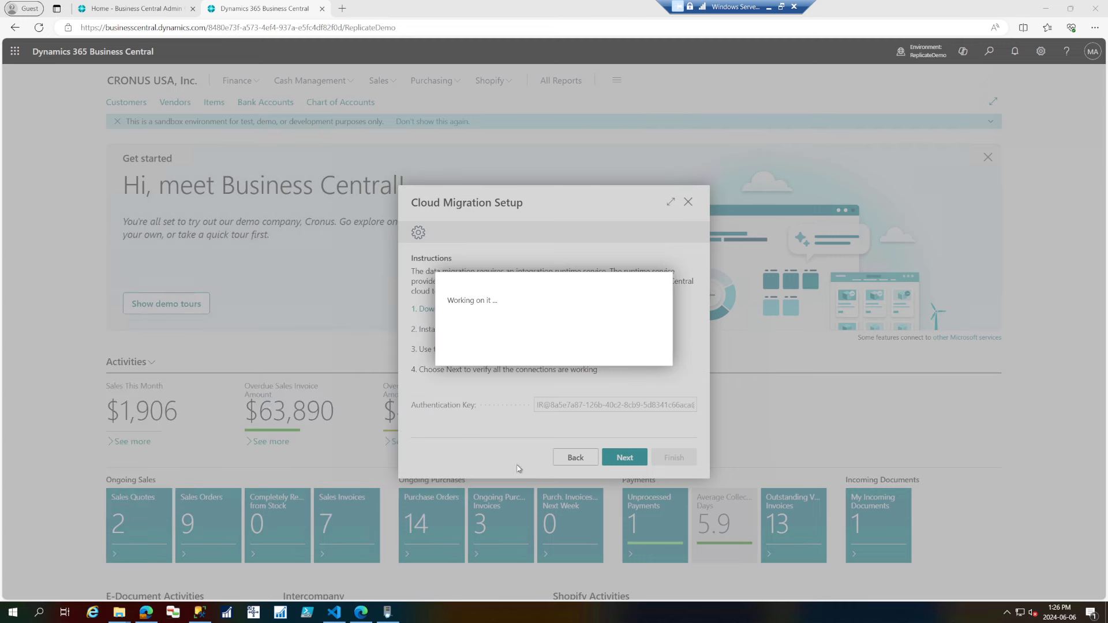
left_click(283, 204)
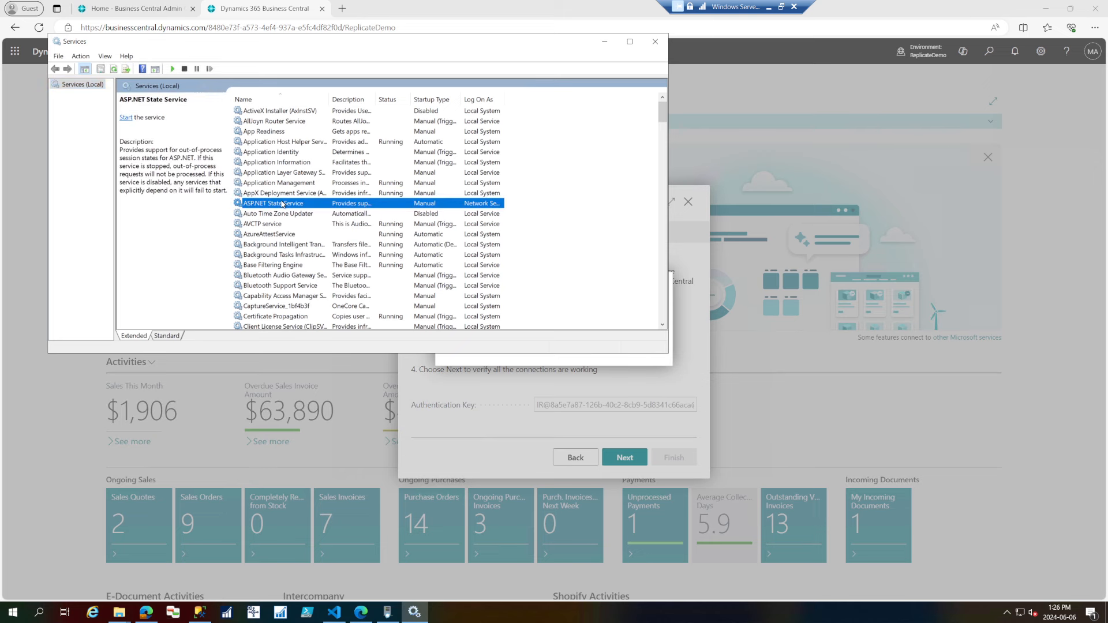
key("m")
key("Down")
key("Down")
key("Down")
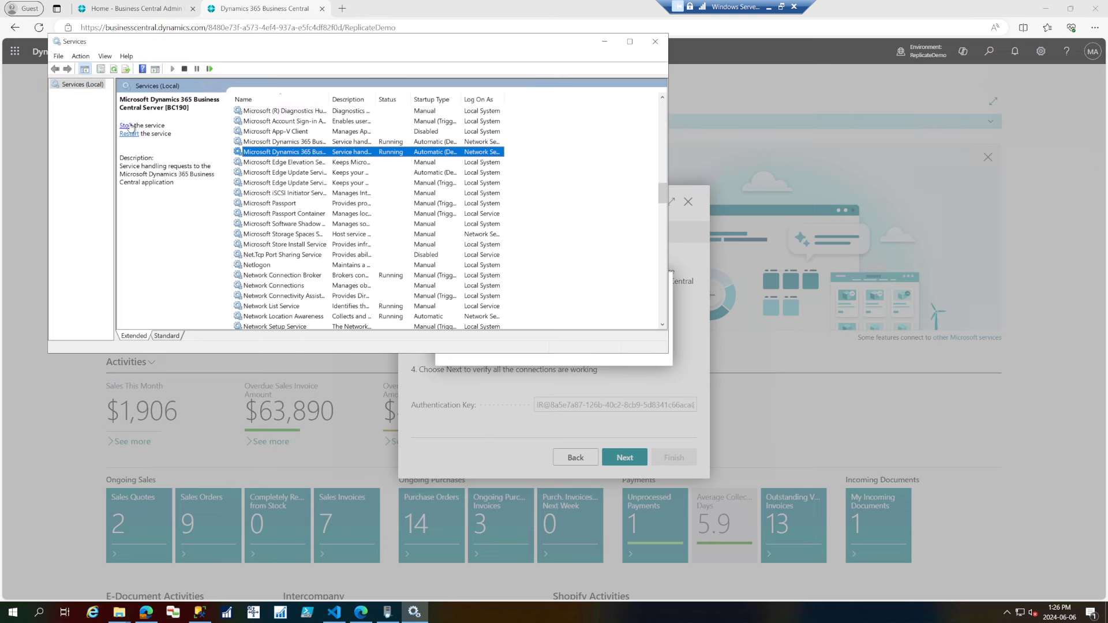
left_click(127, 125)
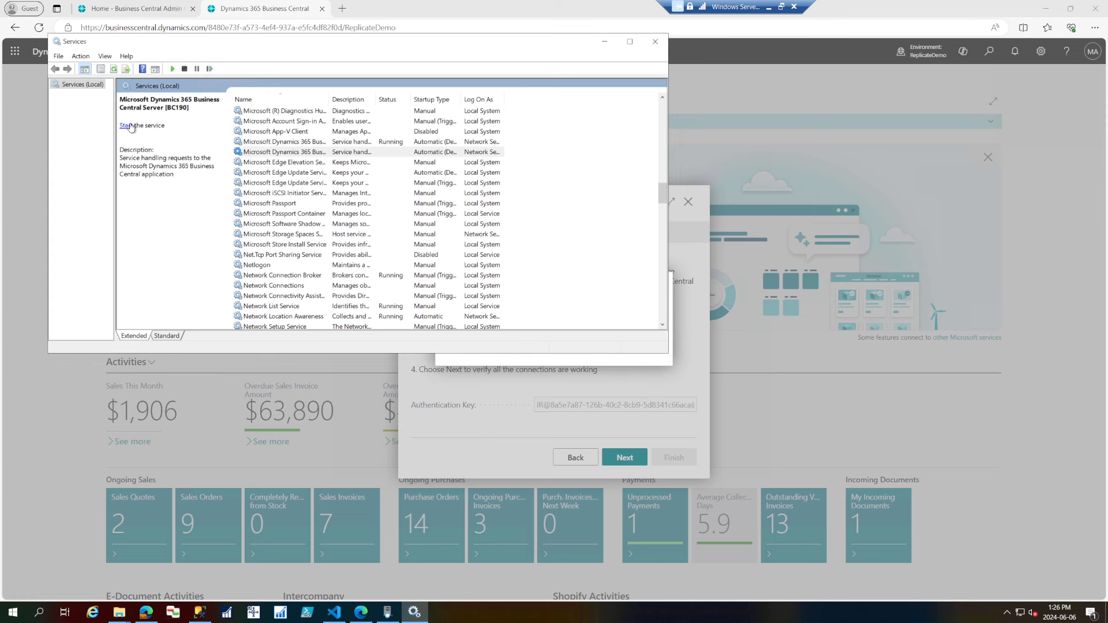
left_click(655, 41)
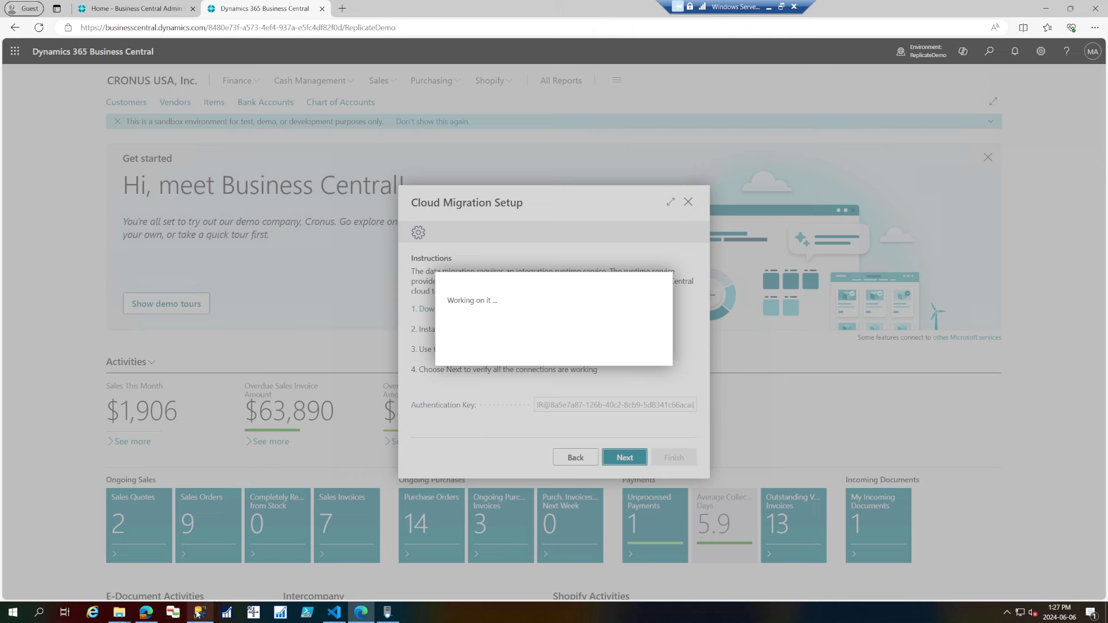
Switch to SQL Server Management Studio, shrink its window beside the wizard, and examine the table names in Replicate Database
mouse_move(199, 616)
left_click(200, 612)
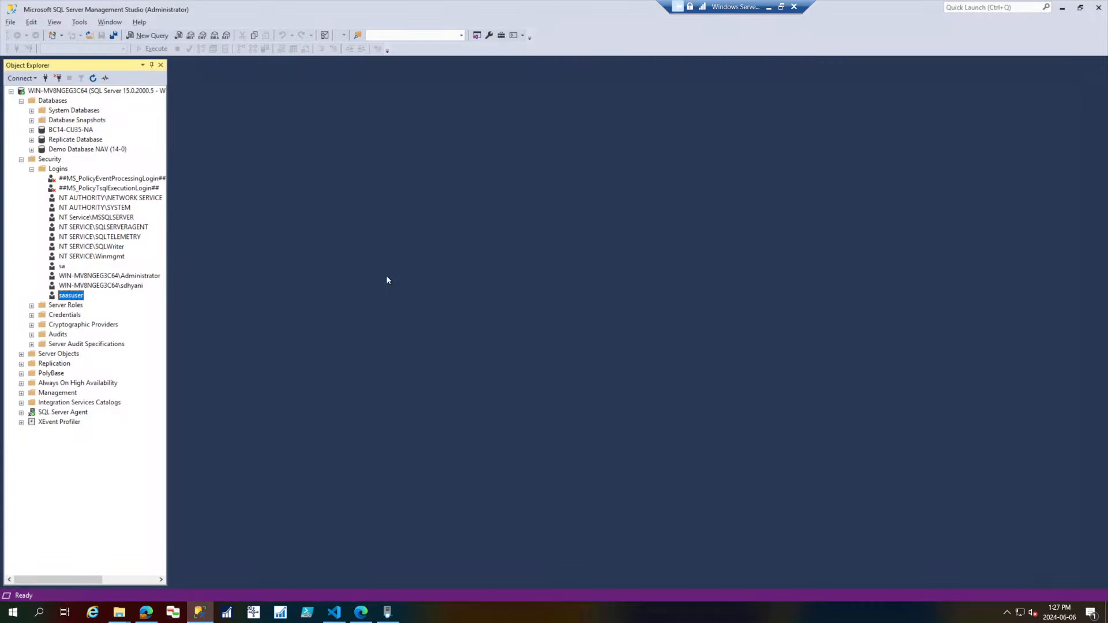
double_click(503, 6)
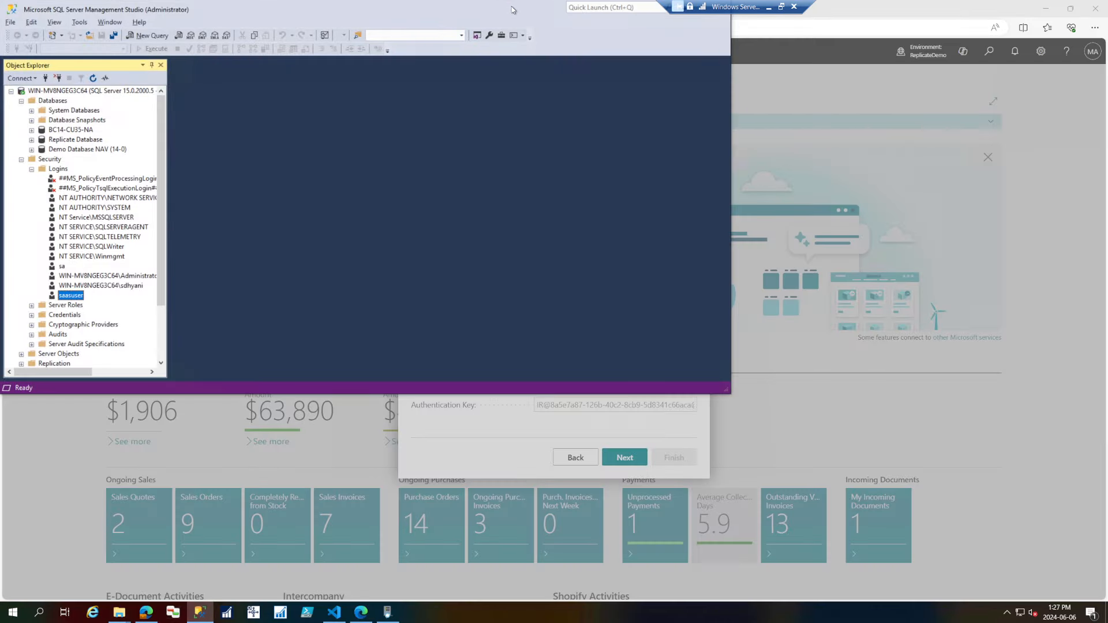
left_click_drag(511, 9, 884, 169)
left_click_drag(374, 161, 602, 80)
left_click(634, 218)
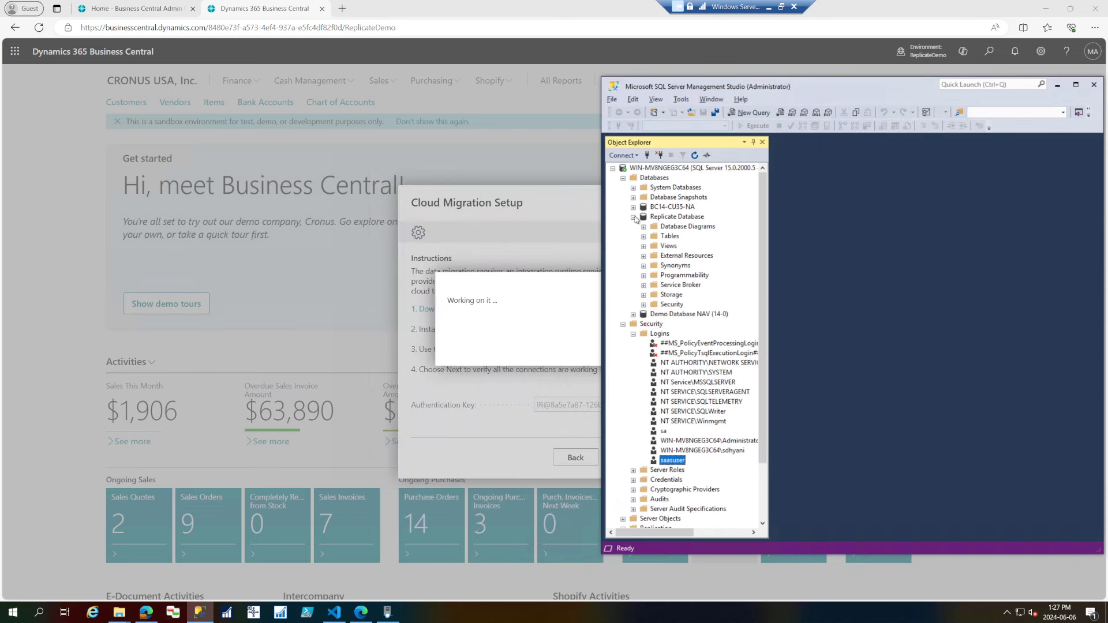
left_click(644, 236)
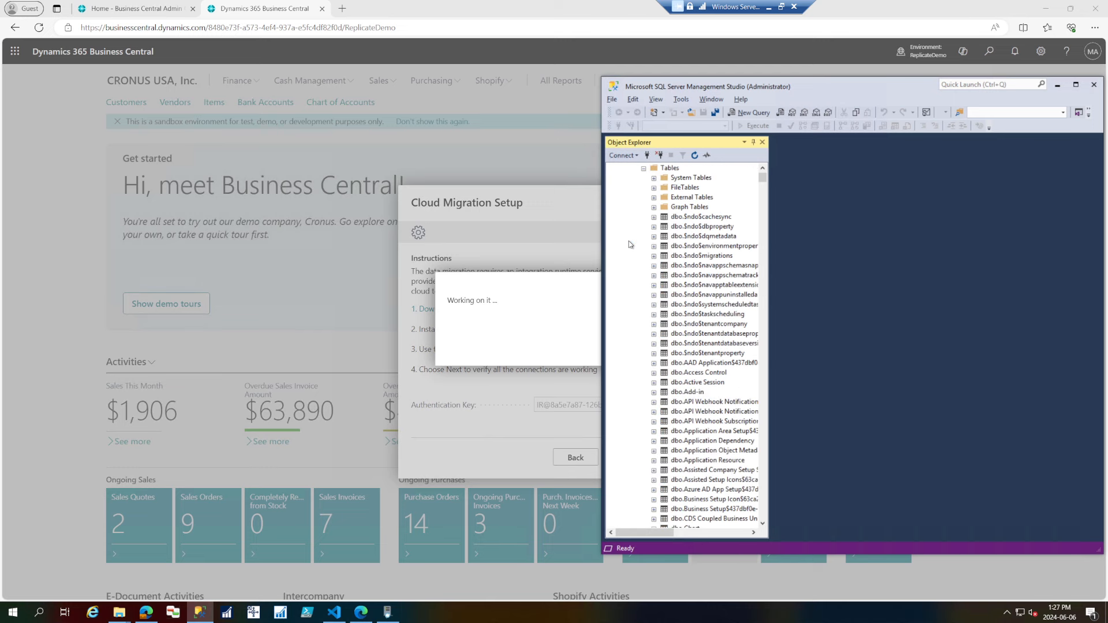
left_click_drag(768, 282, 916, 283)
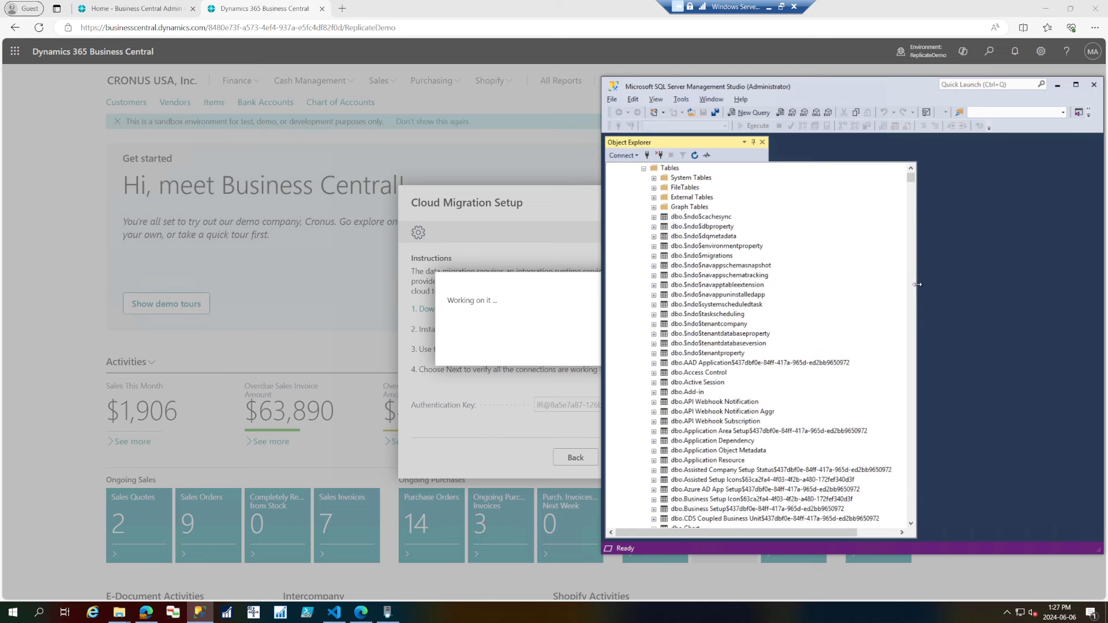
scroll(799, 339, "down", 4)
left_click(816, 354)
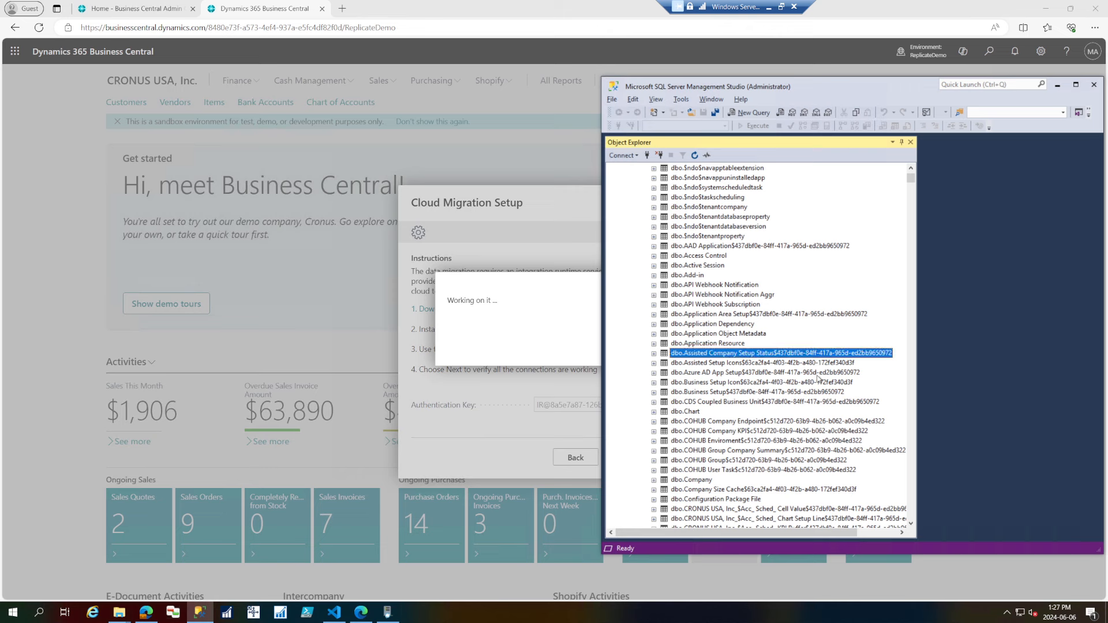
Filter Replicate Database's tables to names containing Customer, widen Object Explorer to show full names, and select the CRONUS USA, Inc. base Customer table
left_click(816, 375)
left_click(818, 403)
left_click(819, 440)
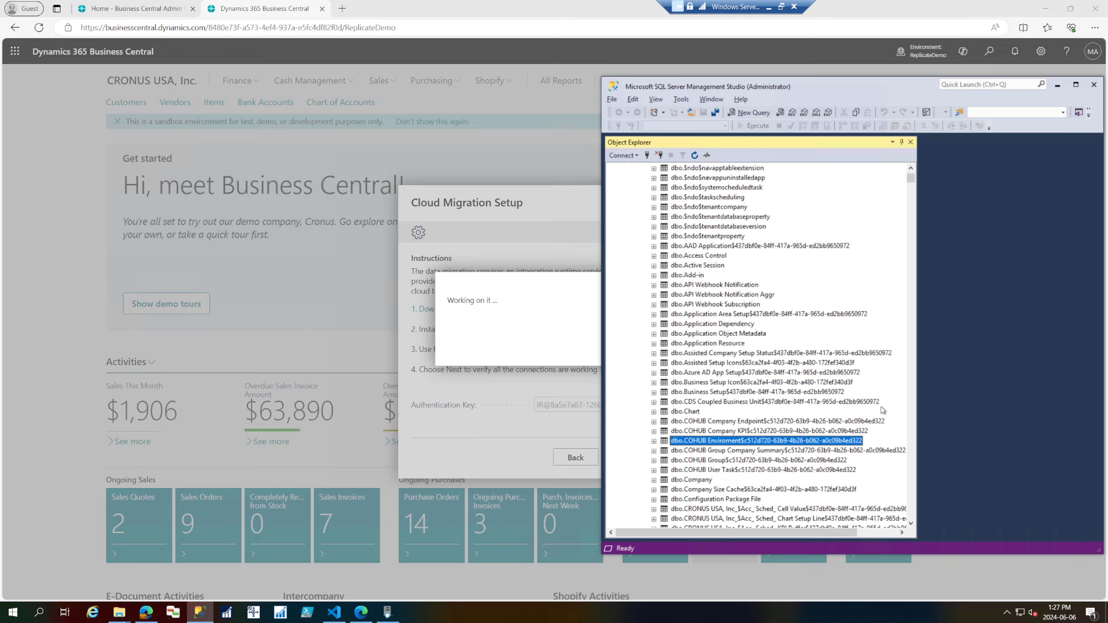
scroll(816, 318, "up", 6)
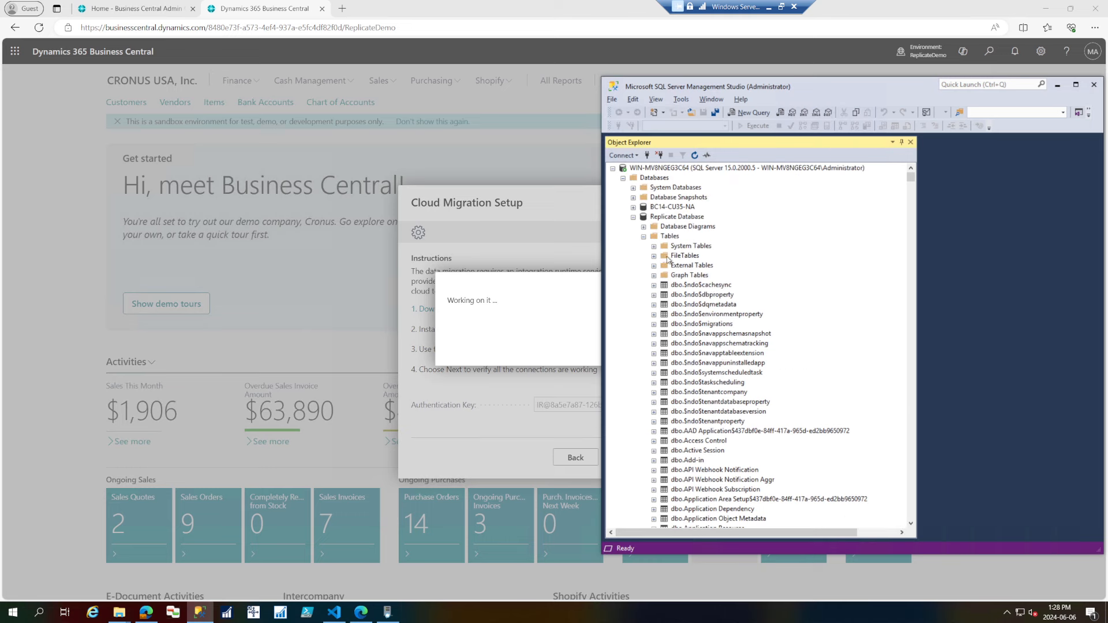
right_click(668, 241)
mouse_move(743, 262)
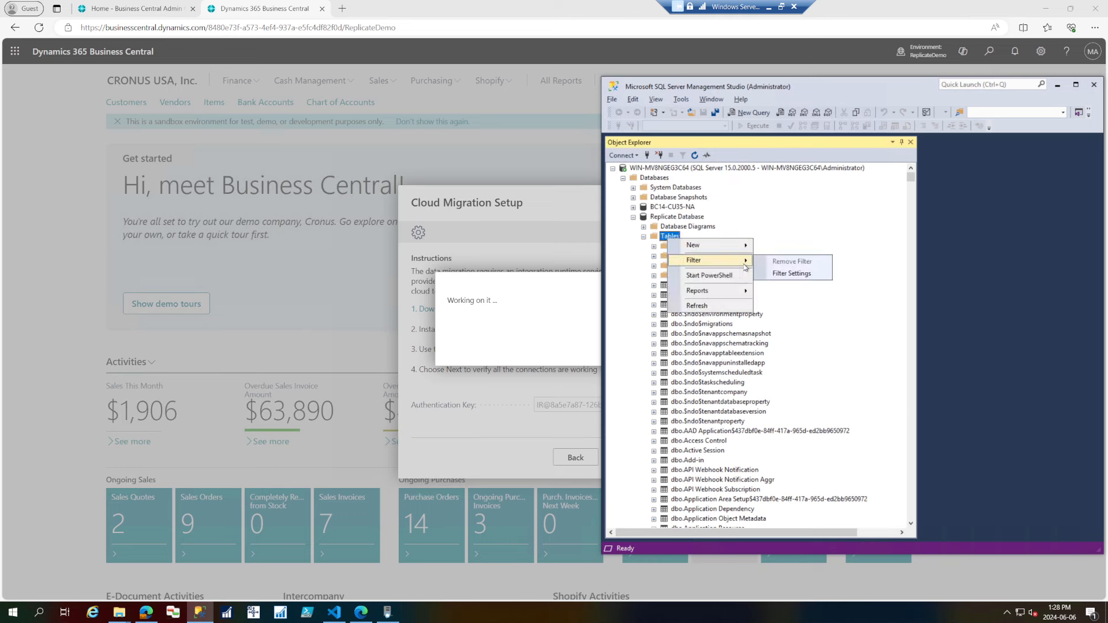
left_click(776, 274)
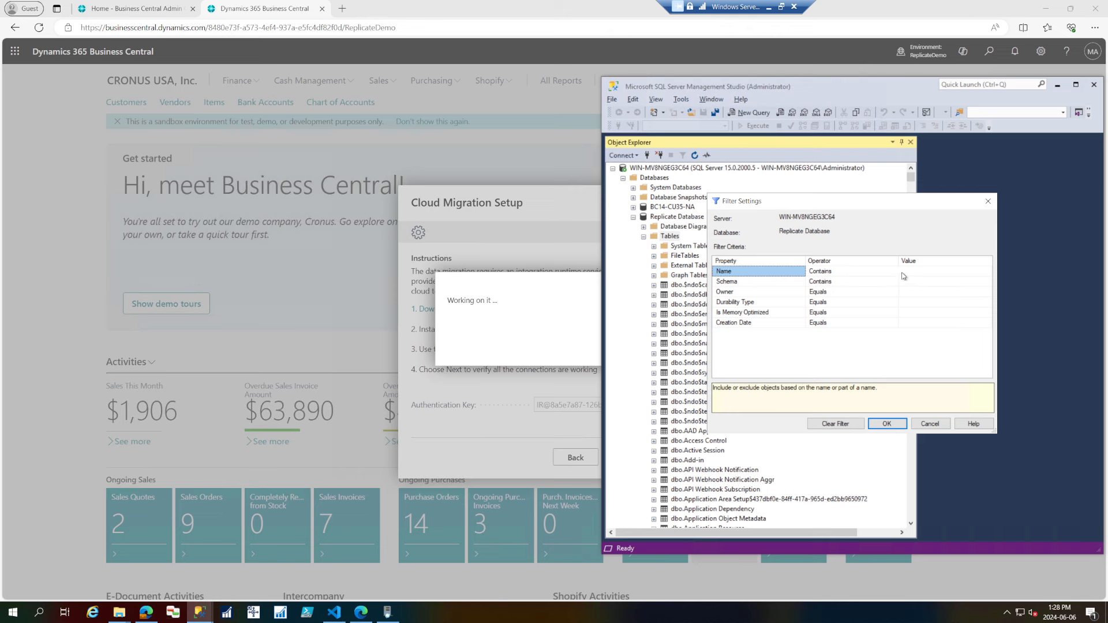
left_click(904, 271)
type("C")
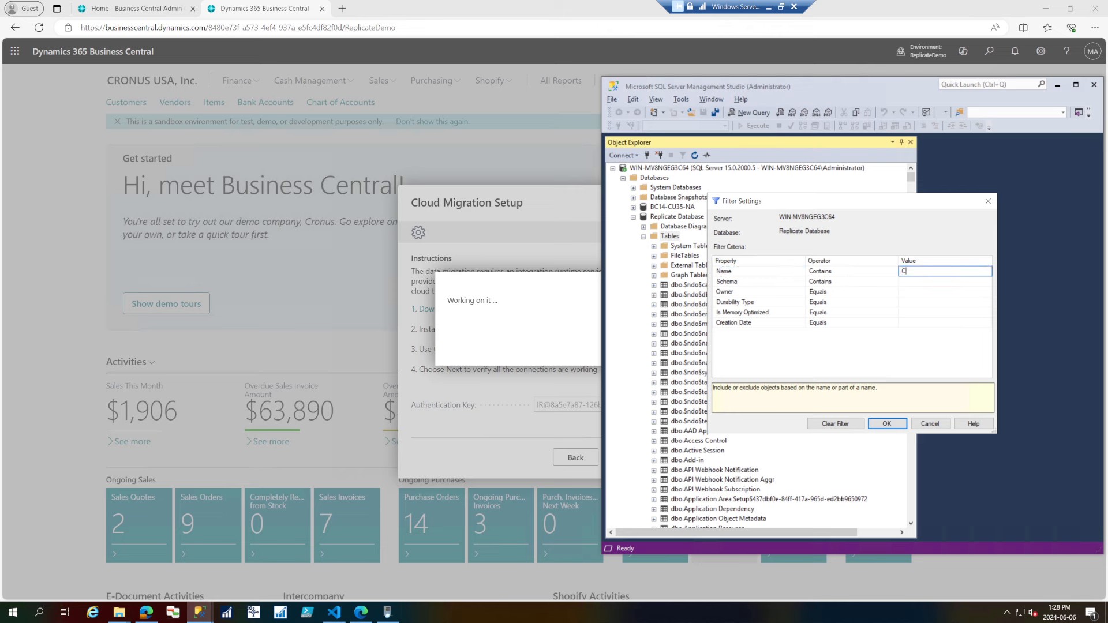
type("ustomer")
left_click(903, 423)
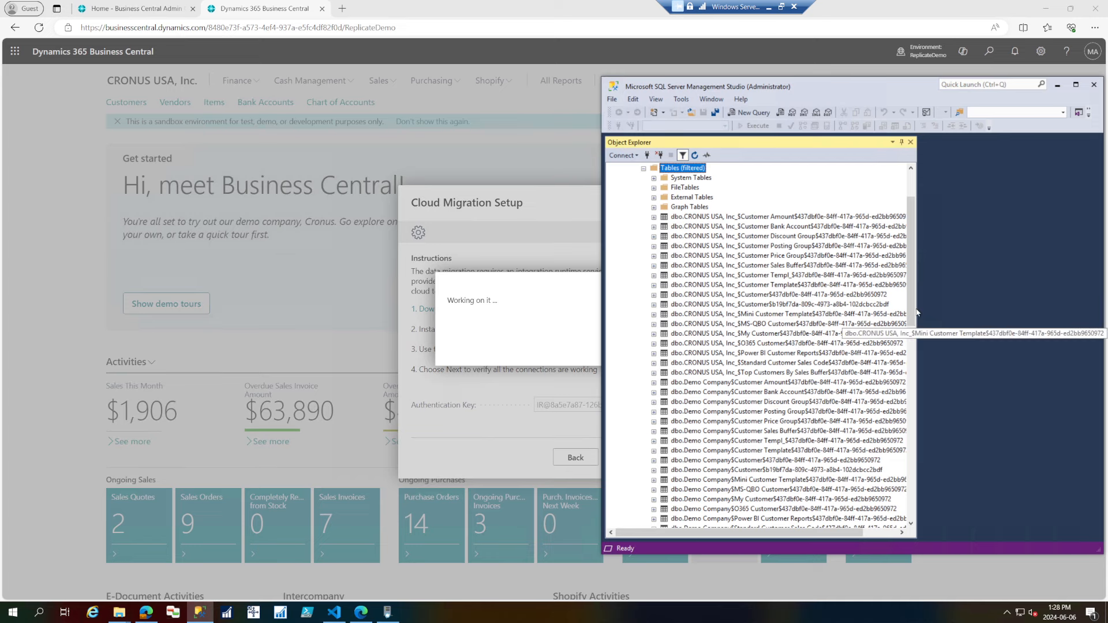
left_click_drag(918, 309, 1009, 316)
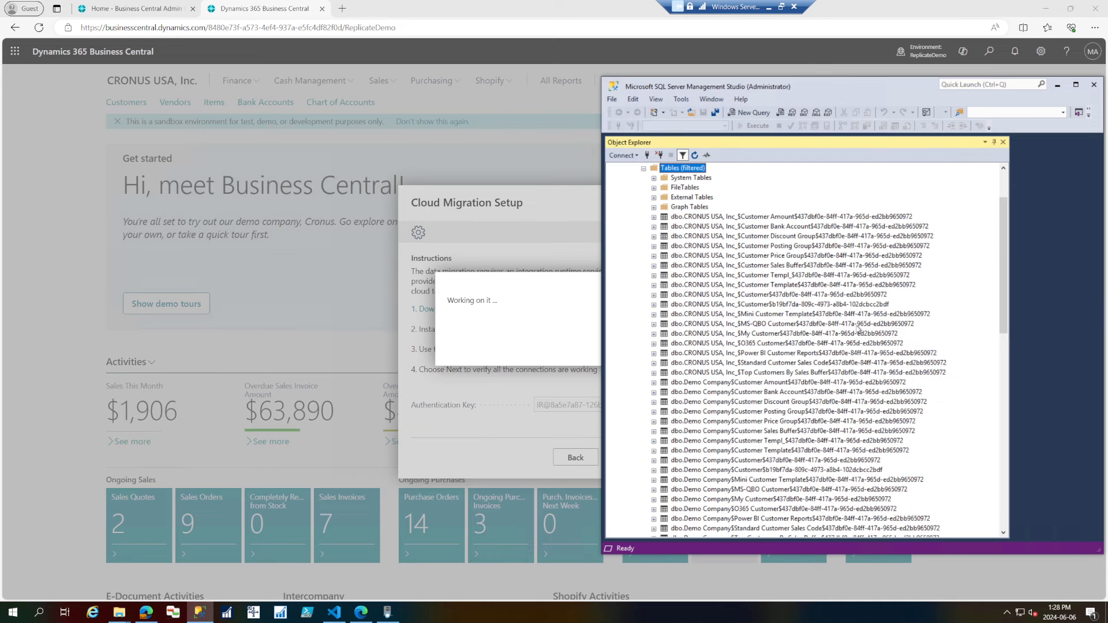
left_click(807, 296)
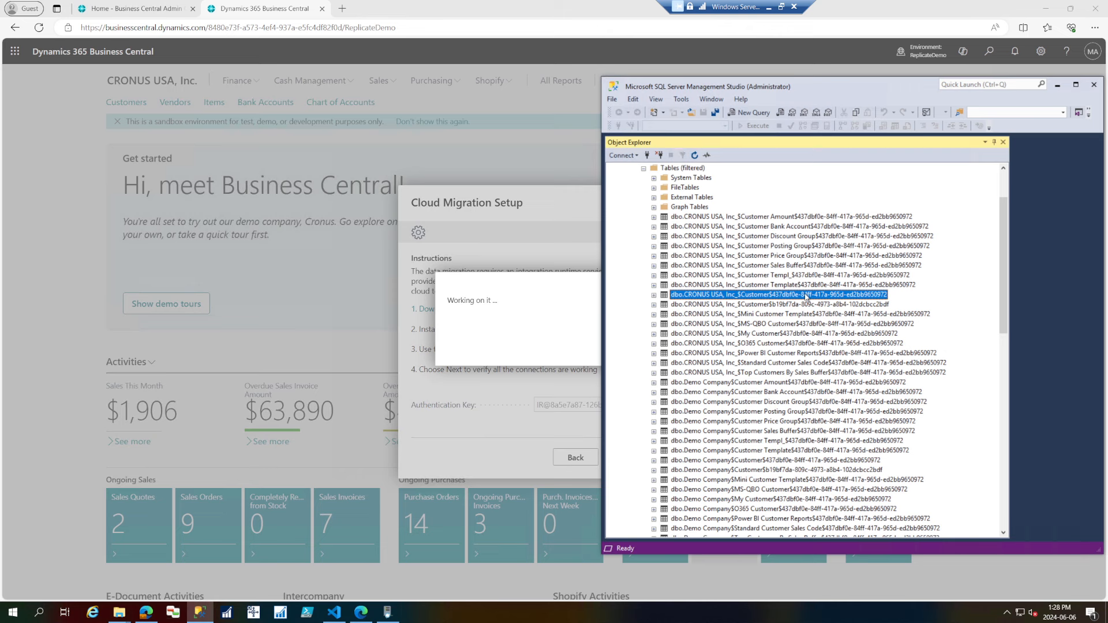
Narrow the table filter in Replicate Database to names containing $Customer$
scroll(686, 217, "up", 2)
right_click(693, 226)
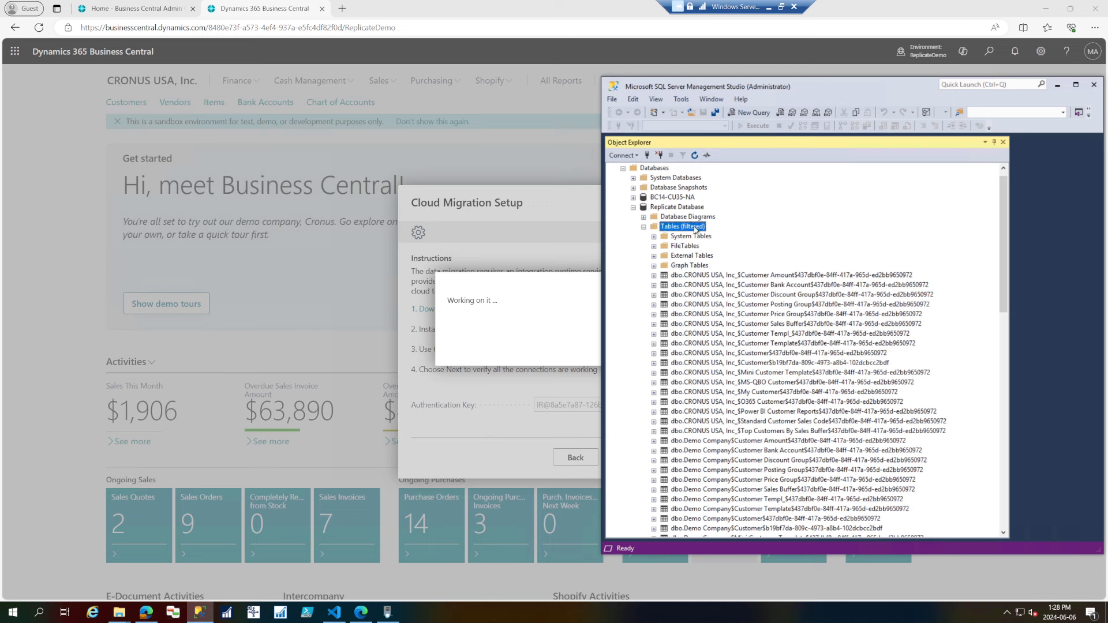
mouse_move(740, 250)
left_click(816, 264)
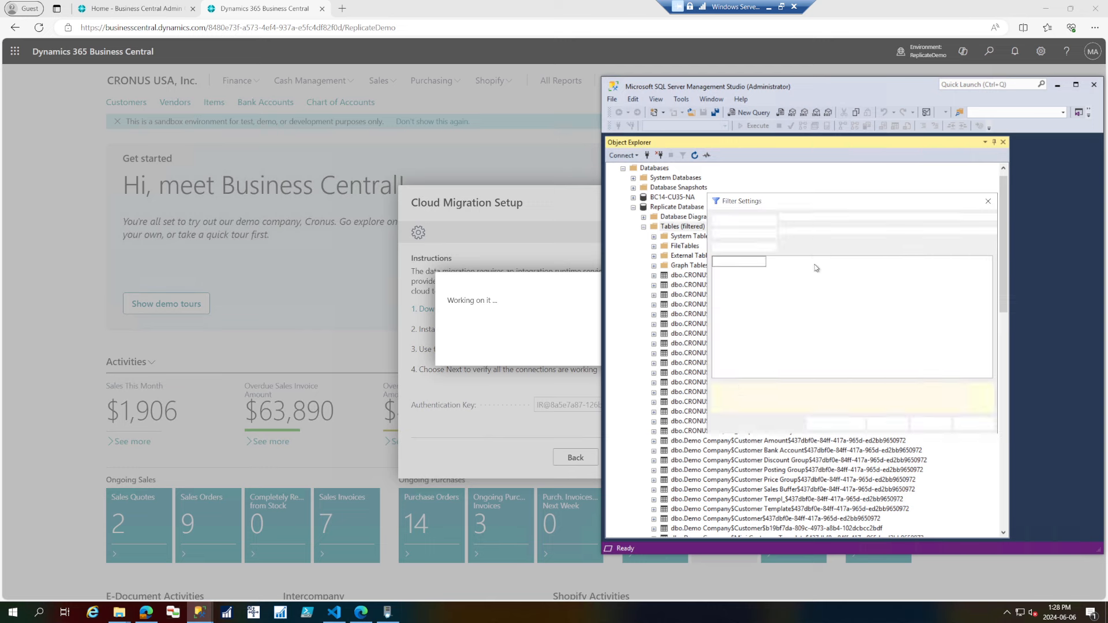
left_click(904, 272)
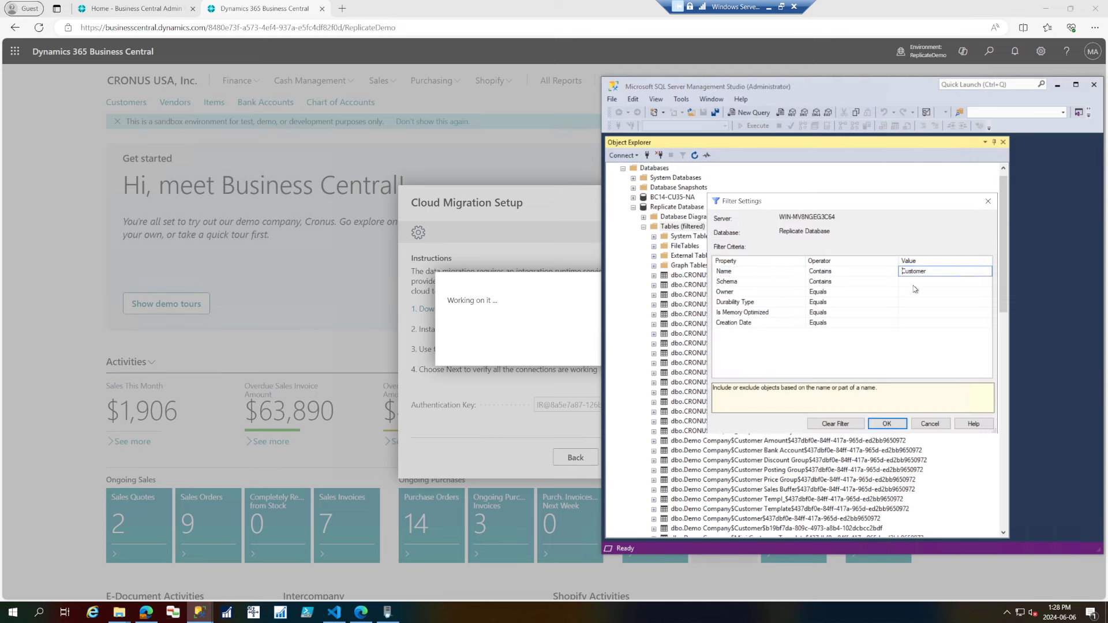
type("$")
left_click(955, 271)
type("$")
left_click(887, 424)
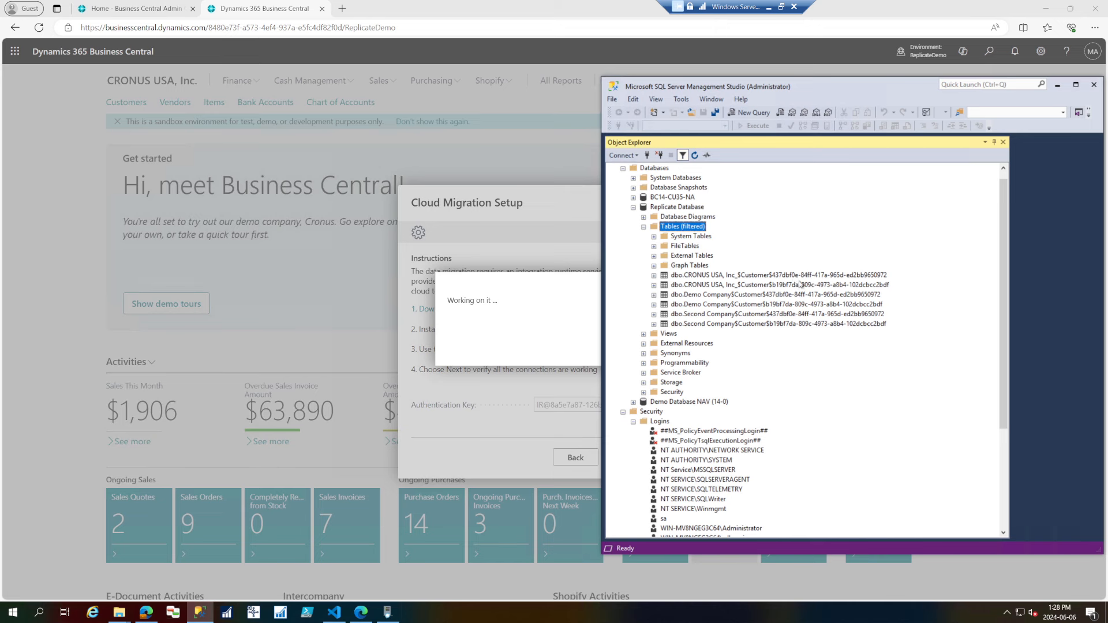
Expand the columns of dbo.CRONUS USA, Inc_$Customer$b19bf7da-809c-4973-a8b4-102dcbcc2bdf to examine the extension fields
left_click(882, 276)
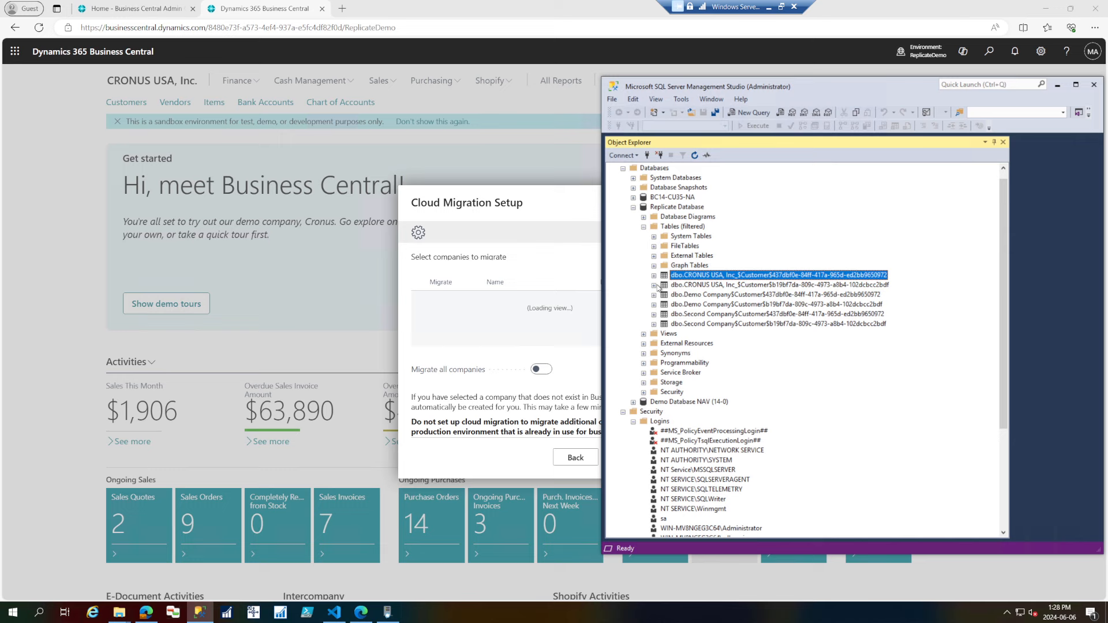
left_click(655, 285)
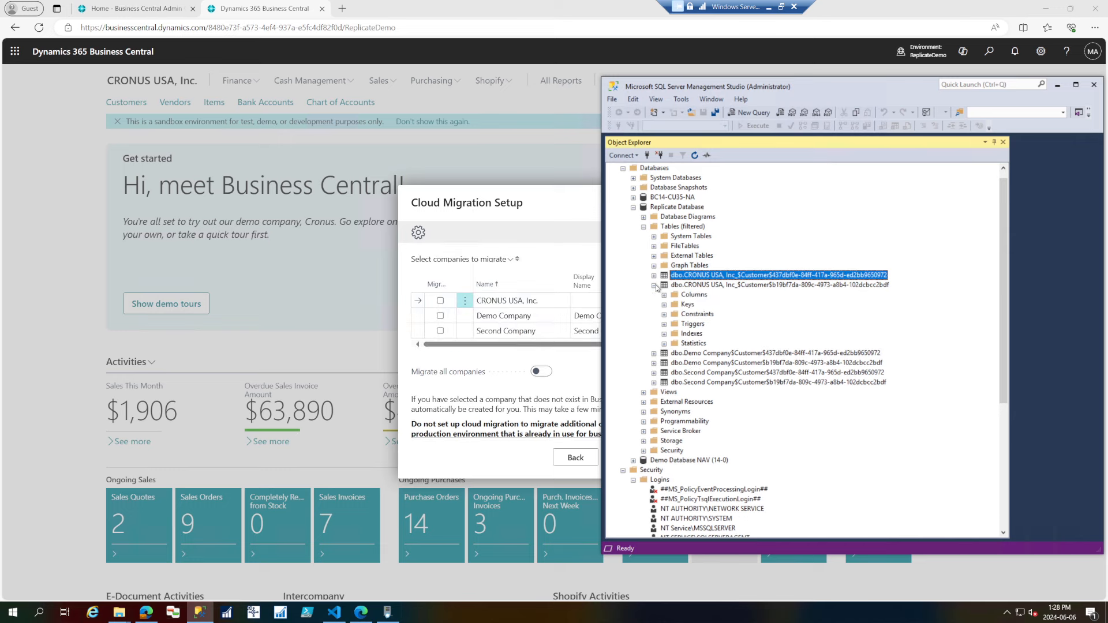
left_click(664, 295)
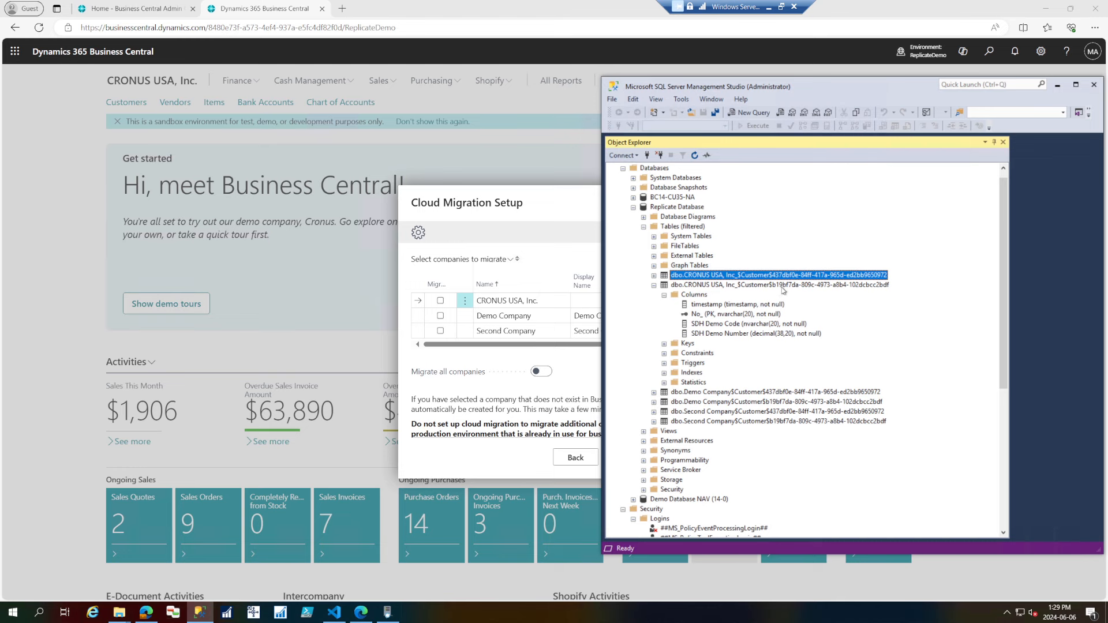
Switch to Visual Studio Code, compare the id in app.json with the extension table's suffix, and return to the database view
left_click(334, 612)
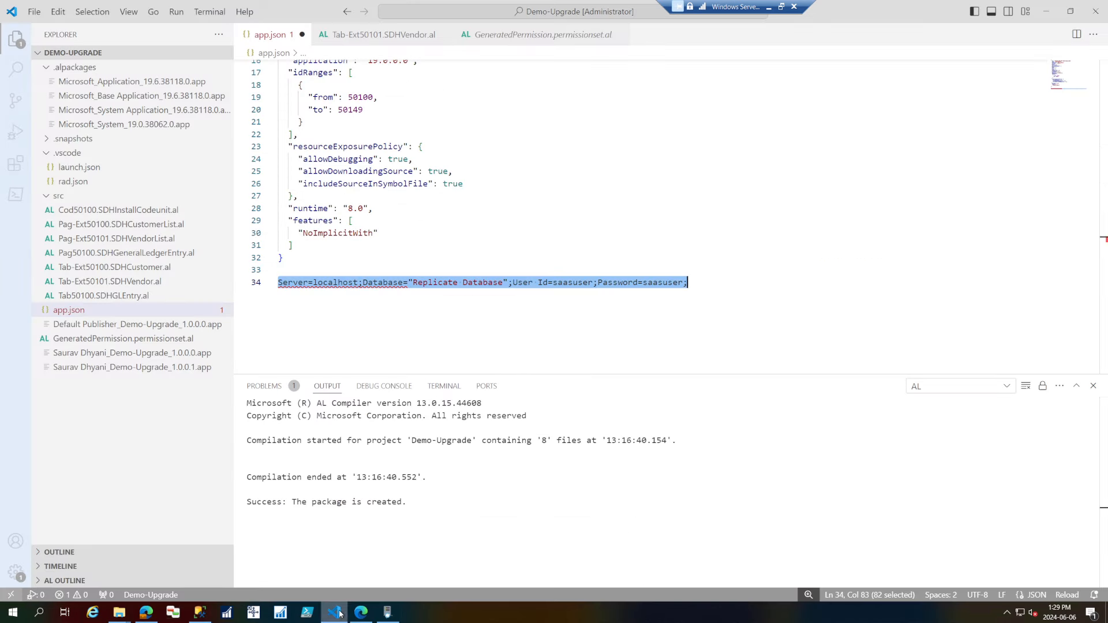
scroll(341, 148, "up", 5)
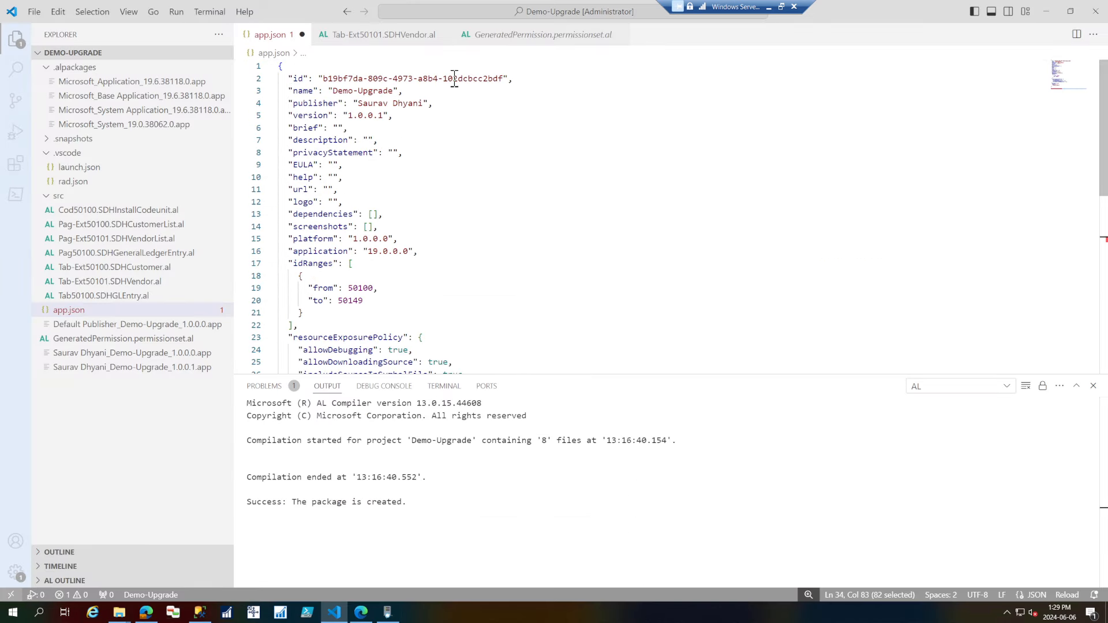
left_click(335, 612)
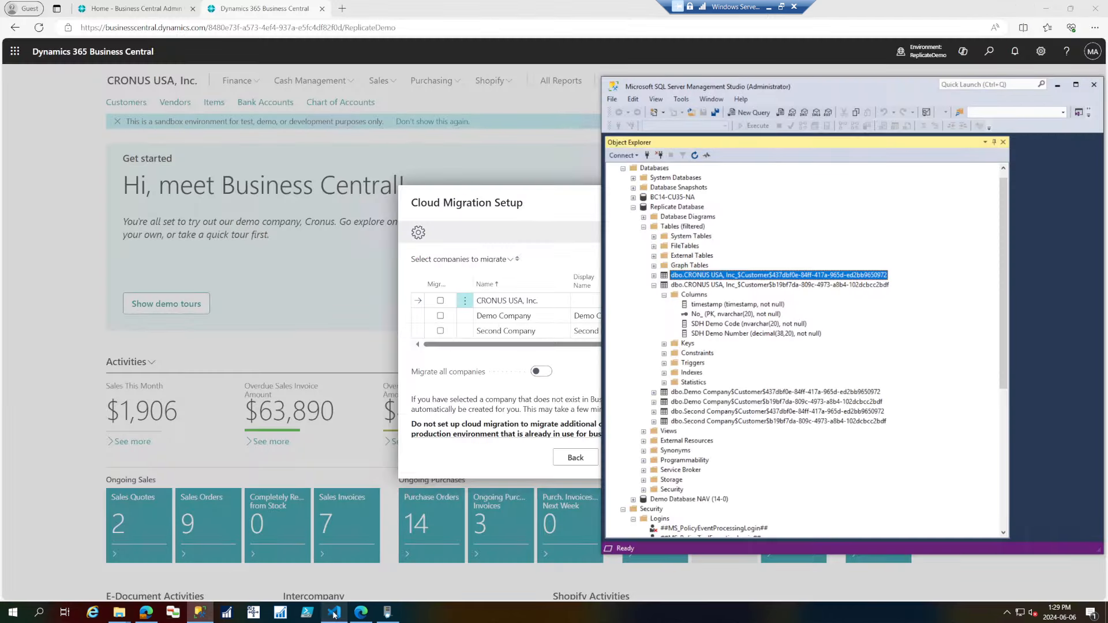
In Cloud Migration Setup, mark Second Company and Demo Company for migration and continue to the final page
left_click(441, 333)
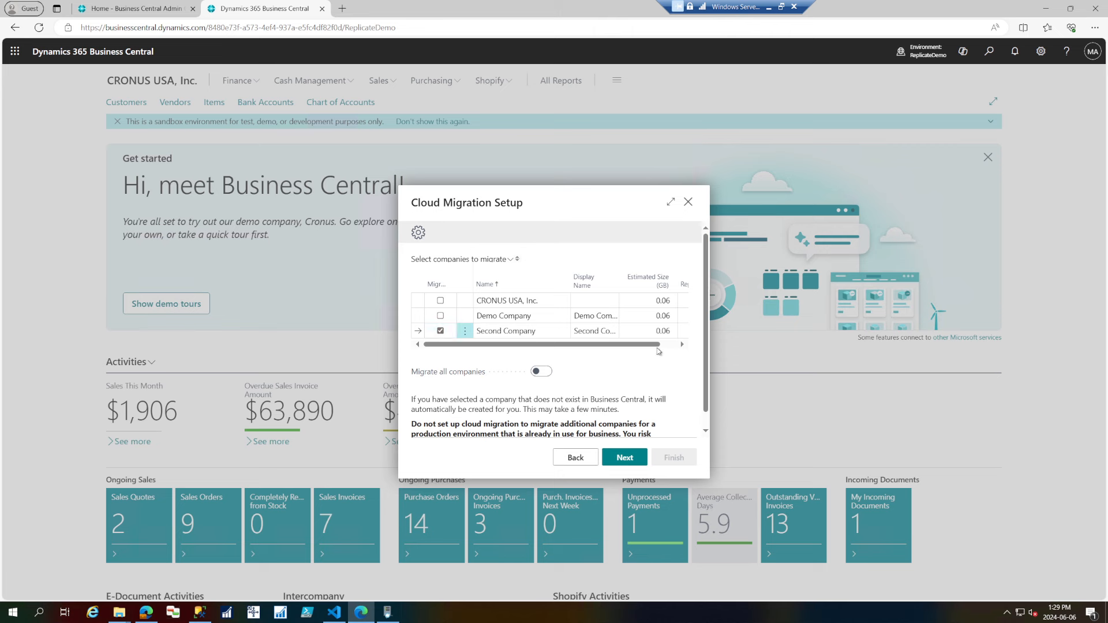
left_click_drag(656, 345, 554, 341)
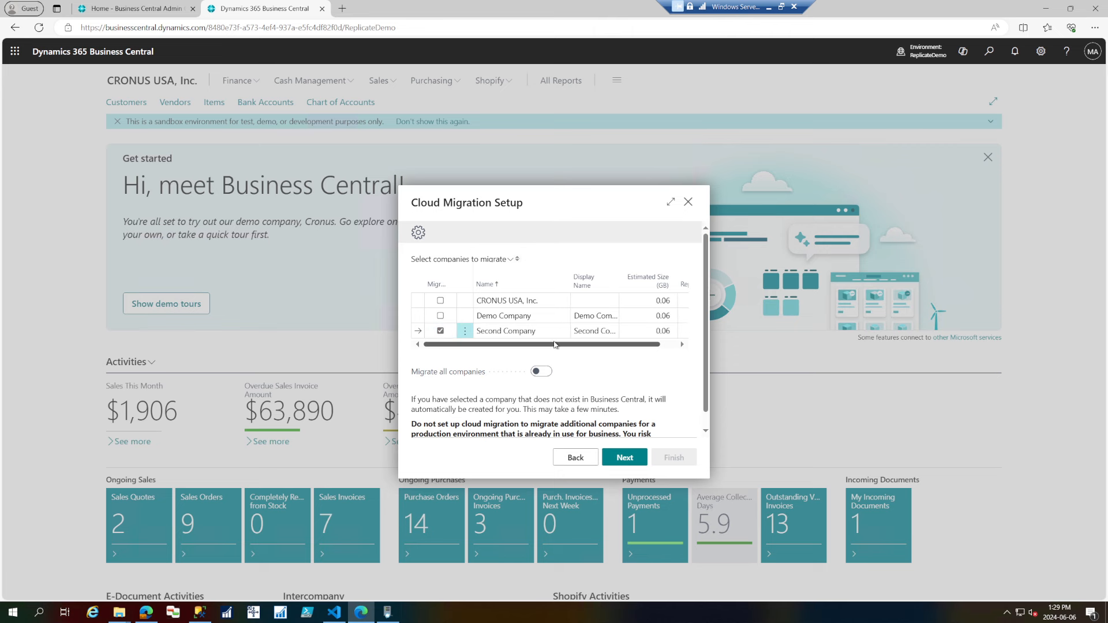
left_click(441, 316)
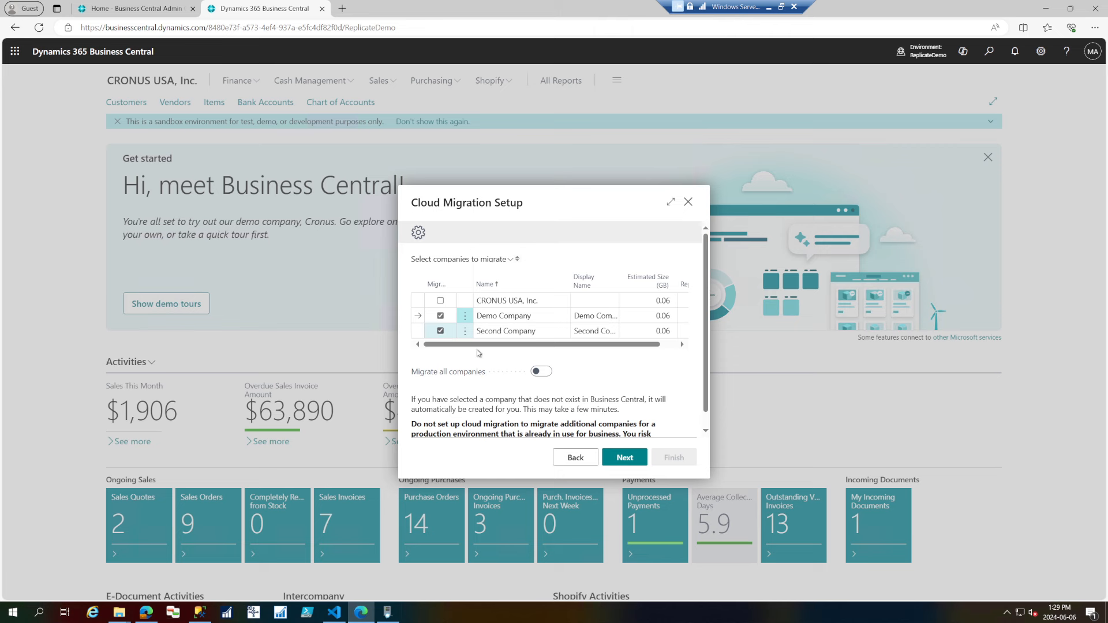
left_click(625, 457)
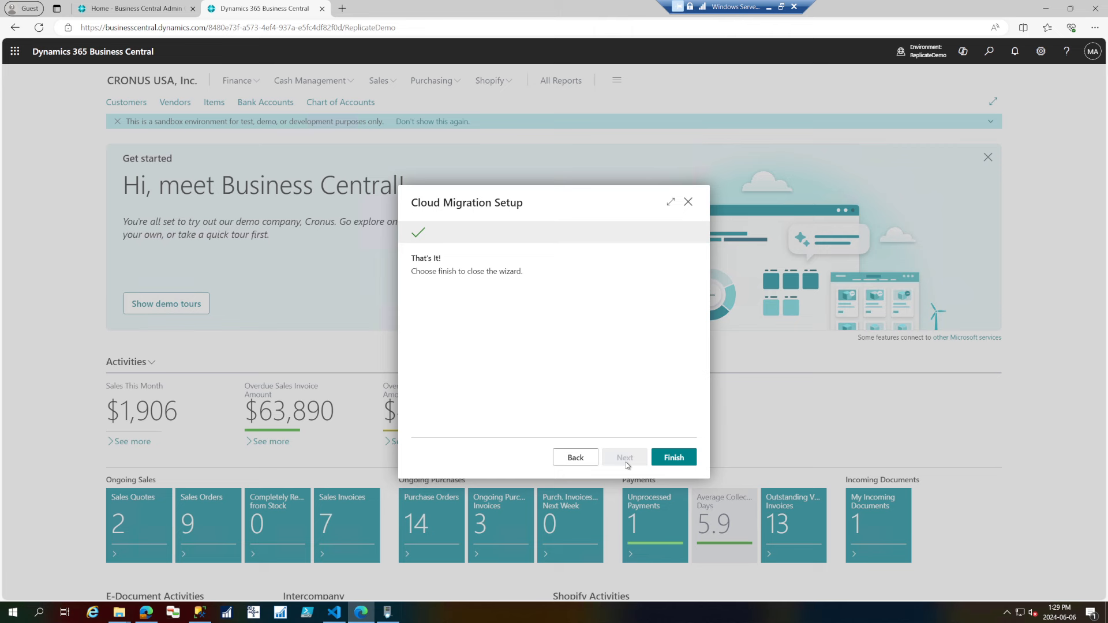
Return to the company selection, exclude Second Company from the migration, and finish the setup wizard
left_click(575, 458)
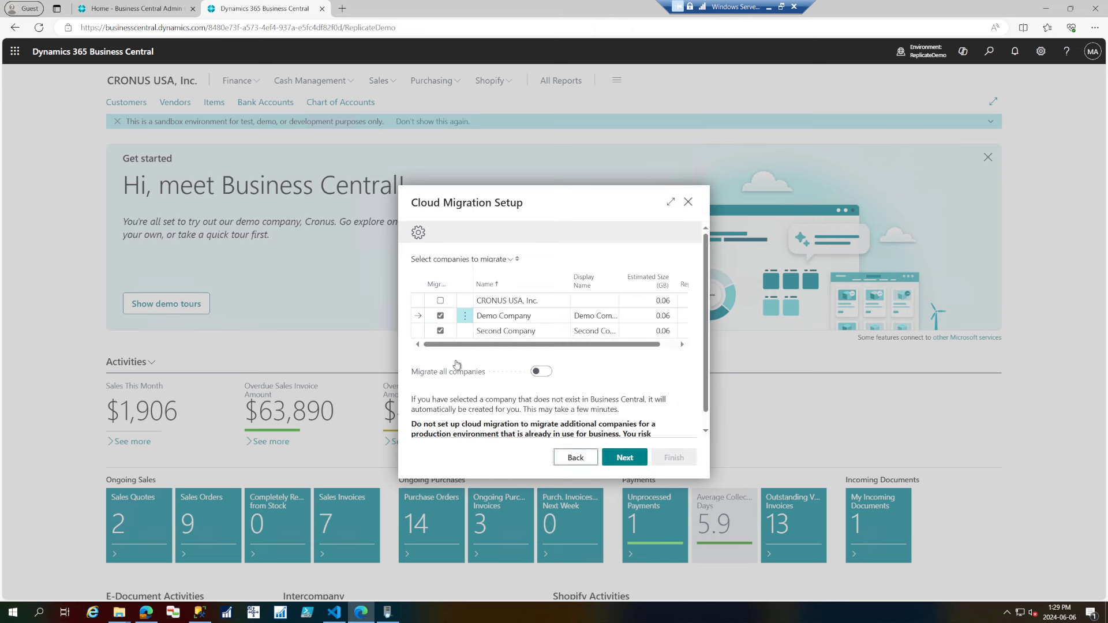
left_click(444, 332)
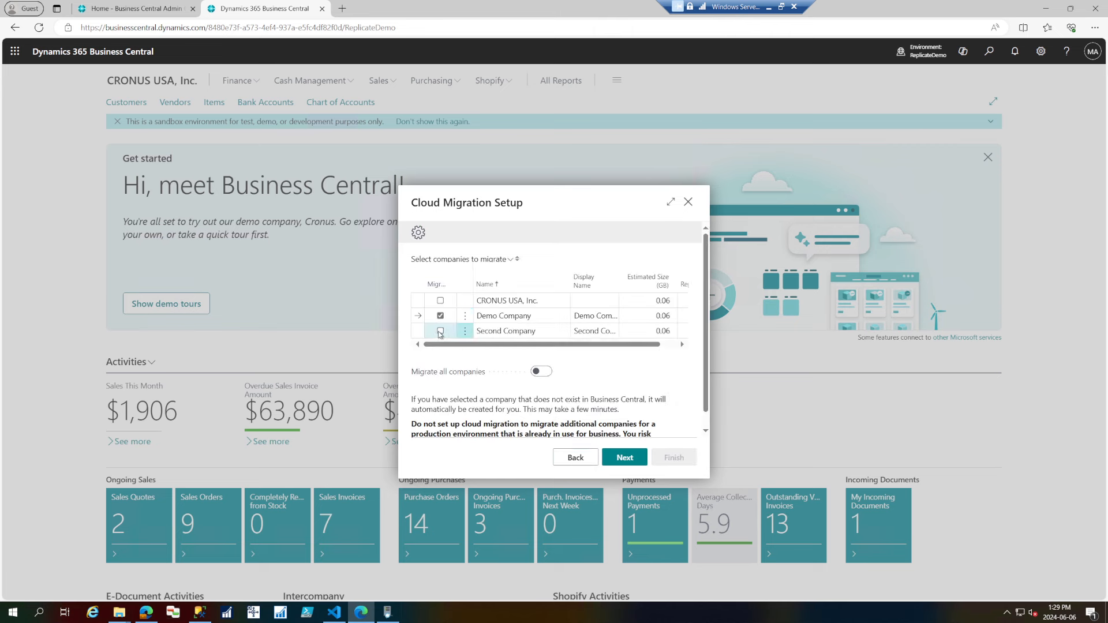
left_click(612, 458)
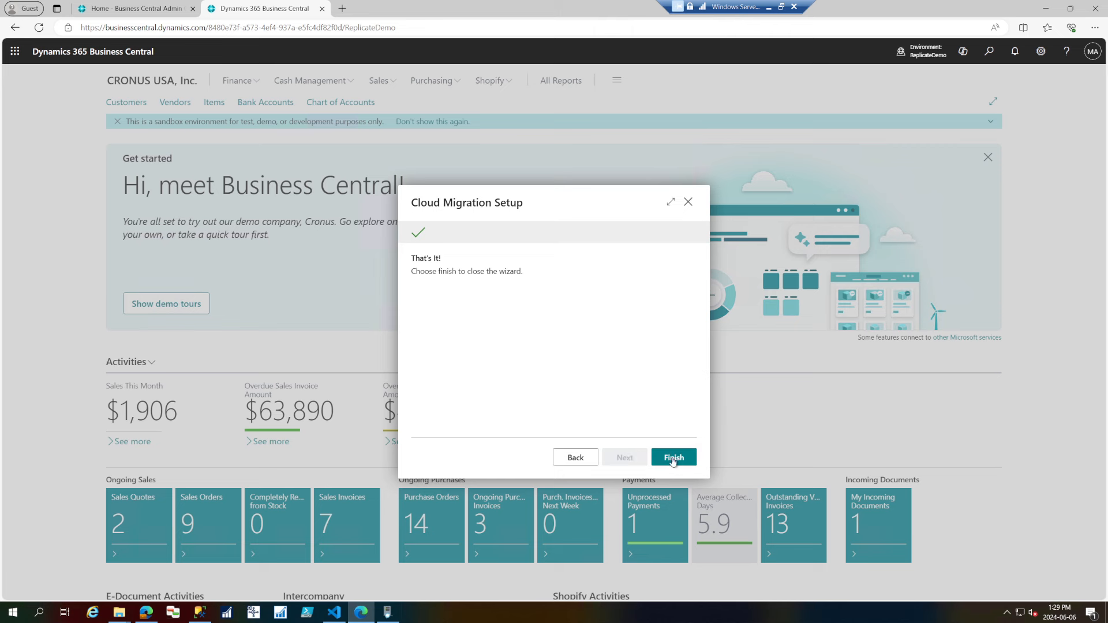
left_click(673, 459)
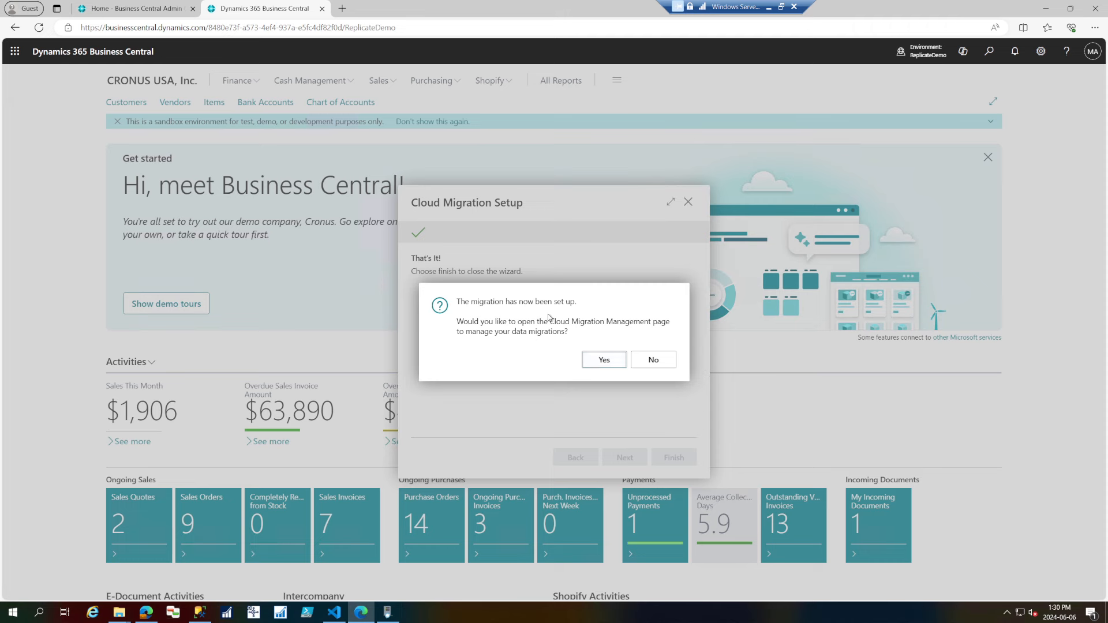
Open Cloud Migration Management, expand the page to full width, and check the migration status
left_click(585, 369)
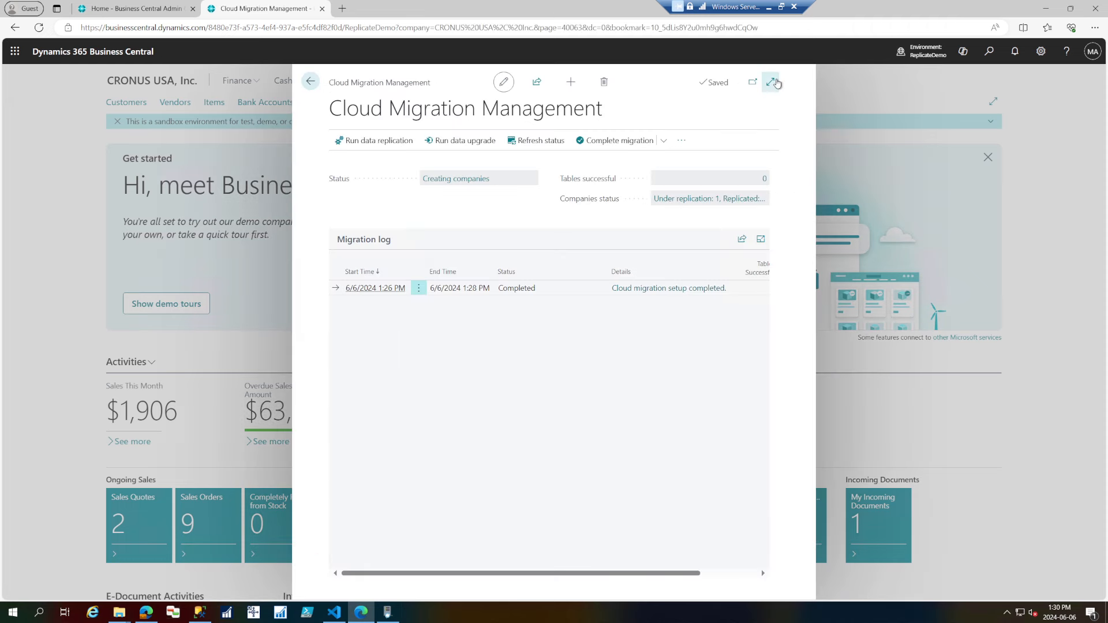
left_click(771, 81)
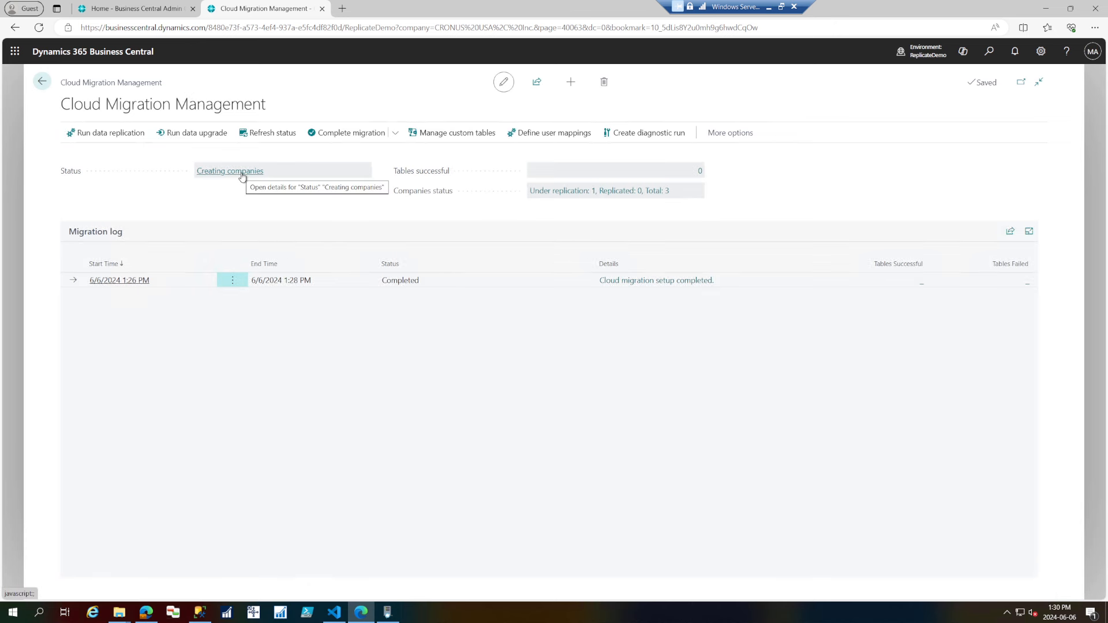
left_click_drag(59, 169, 353, 187)
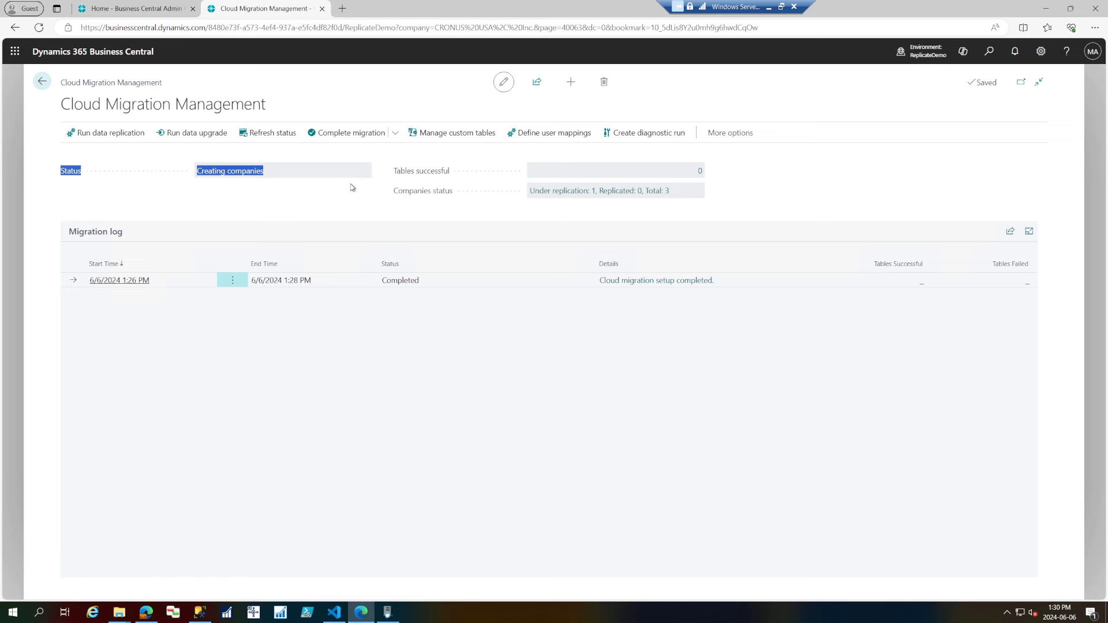
Check the allowed companies in My Settings for the migrated Demo Company, and close without changing company
left_click(1041, 51)
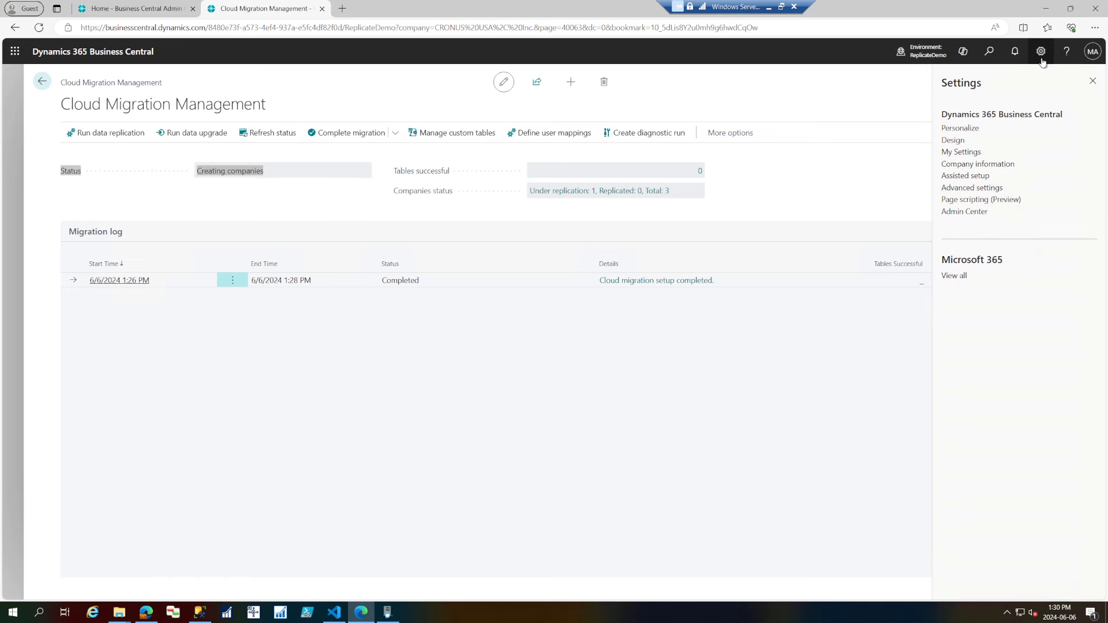
left_click(961, 153)
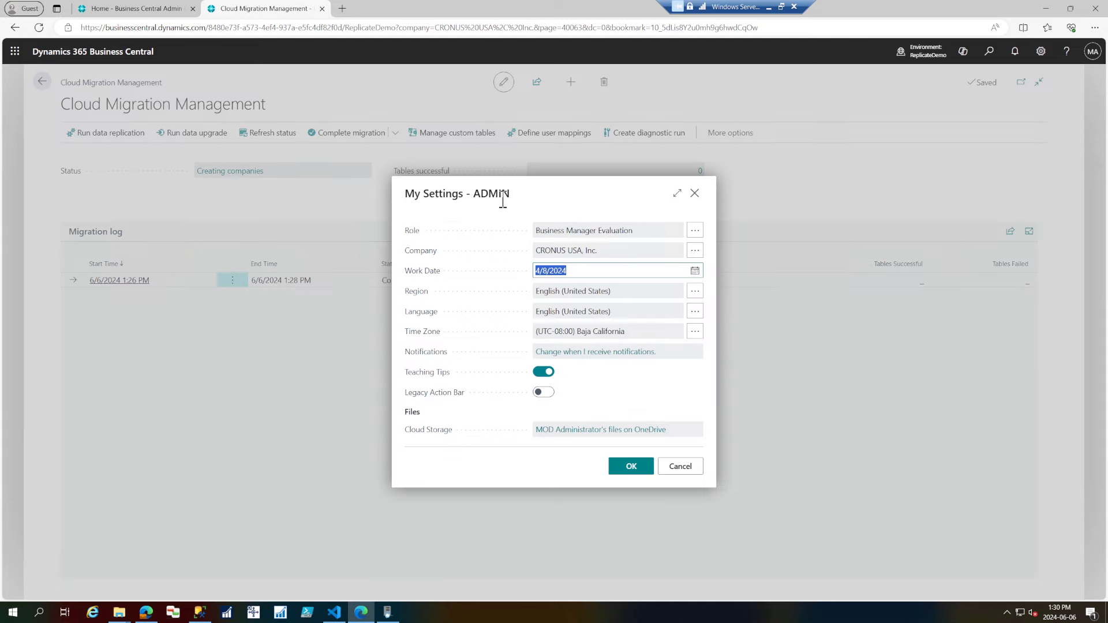
left_click(695, 251)
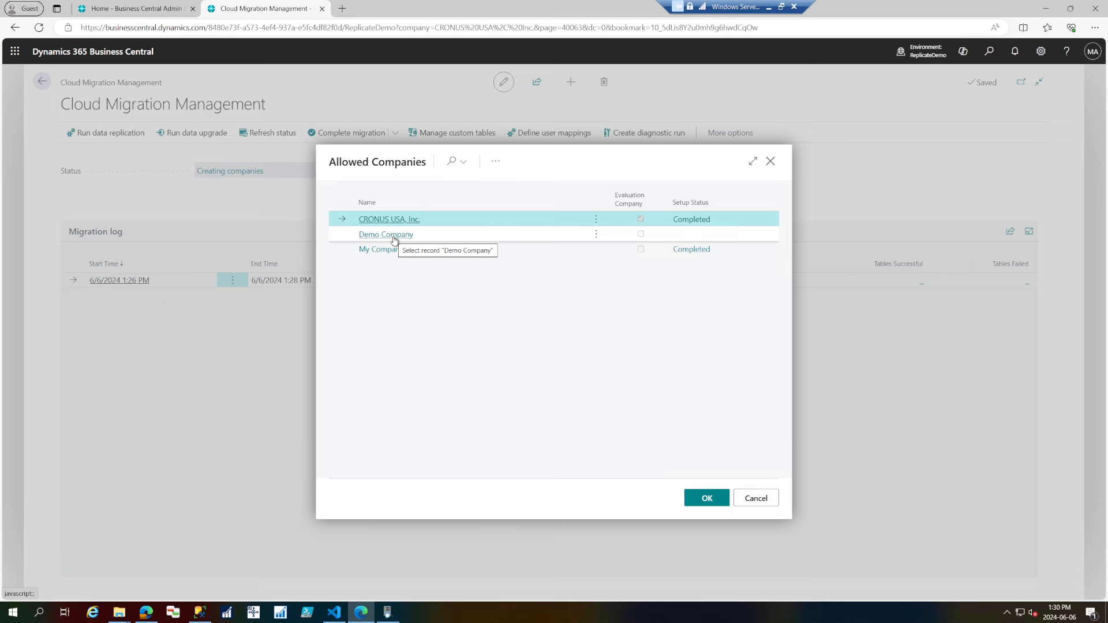
left_click(773, 162)
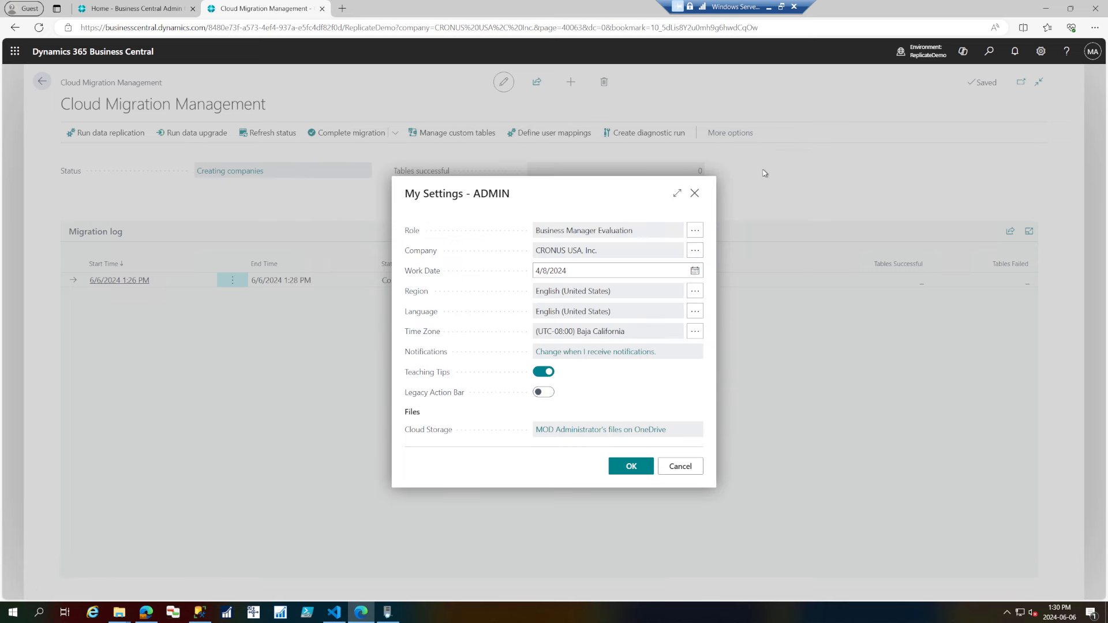
left_click(695, 193)
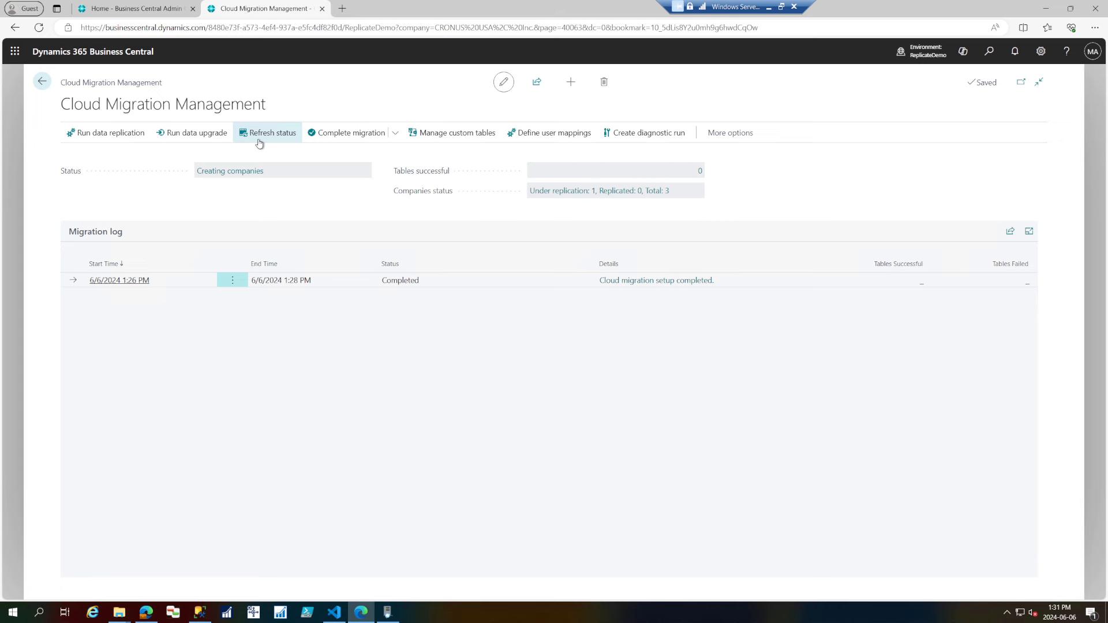
Recheck Demo Company's setup status in the allowed companies of My Settings, and return to Cloud Migration Management
left_click(1040, 51)
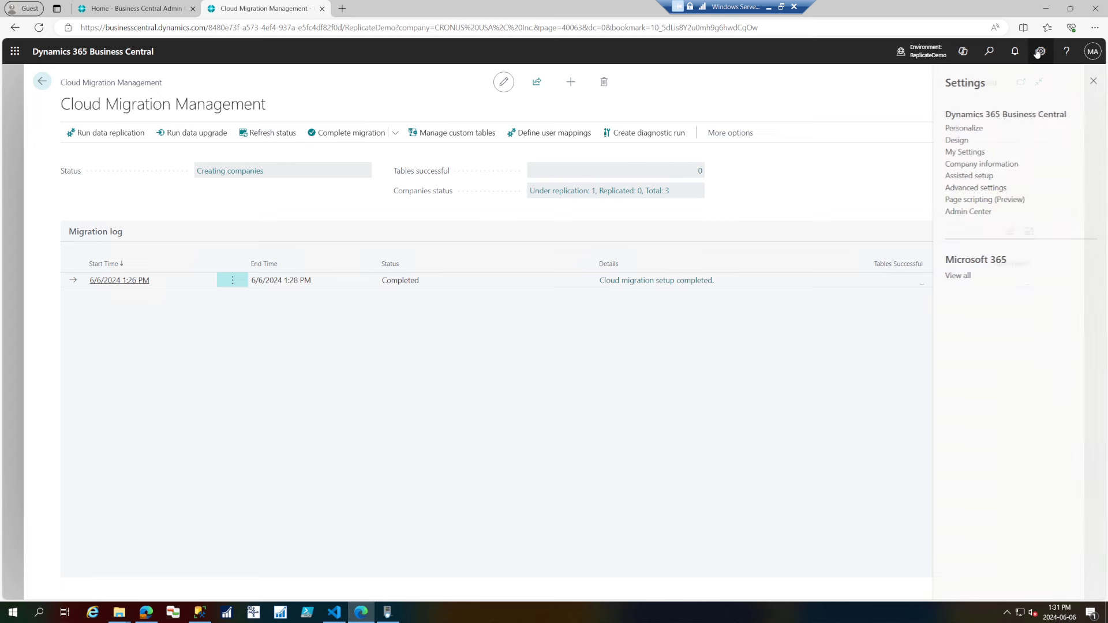
left_click(974, 154)
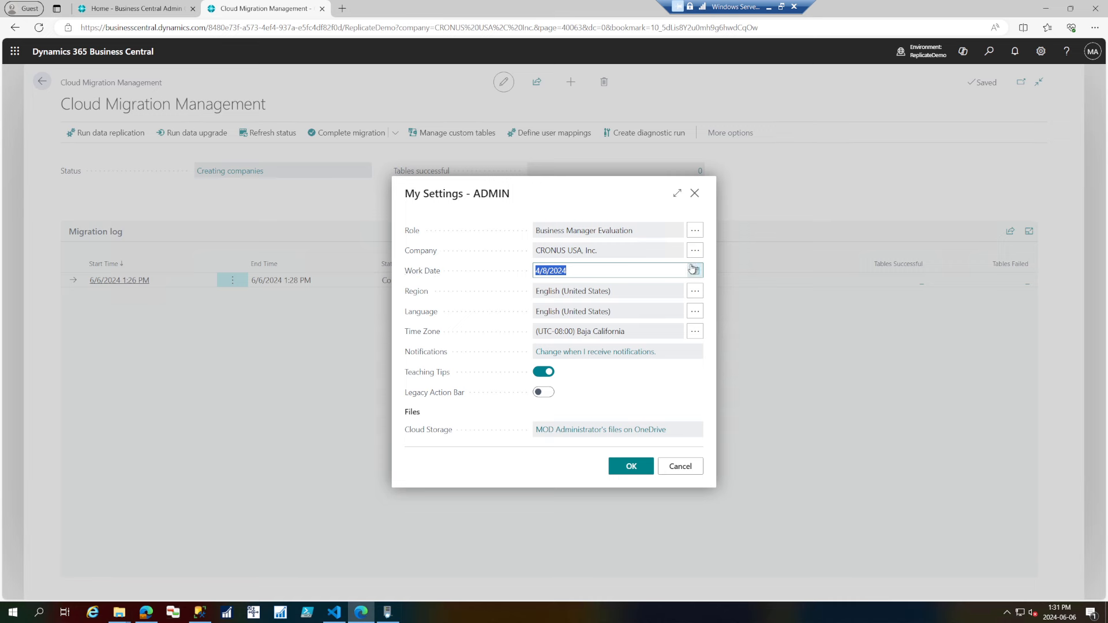
left_click(694, 256)
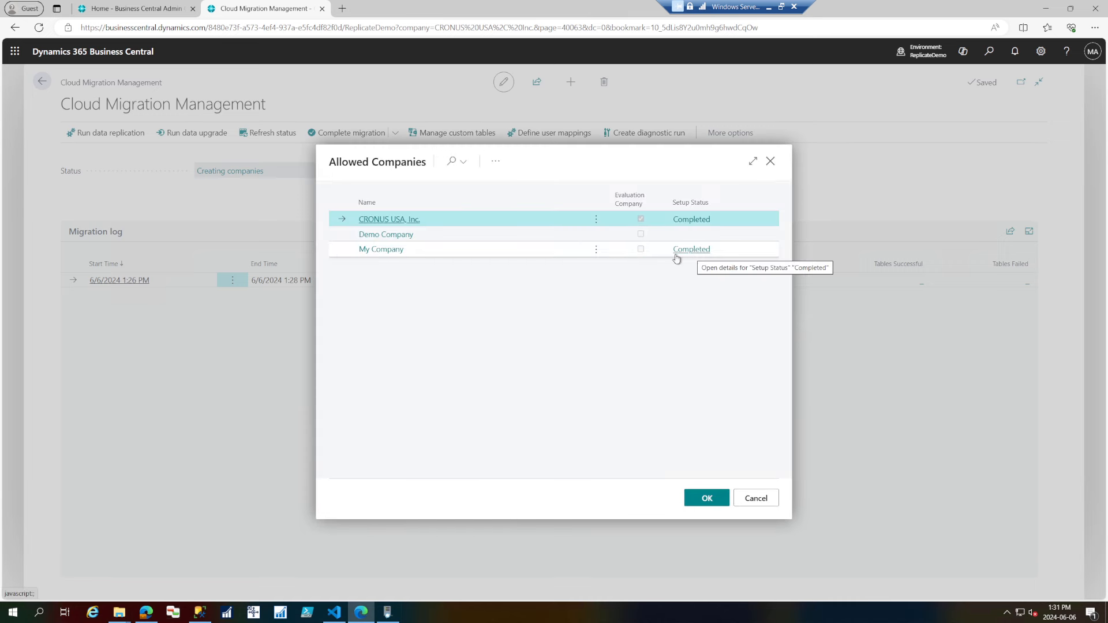
left_click(772, 164)
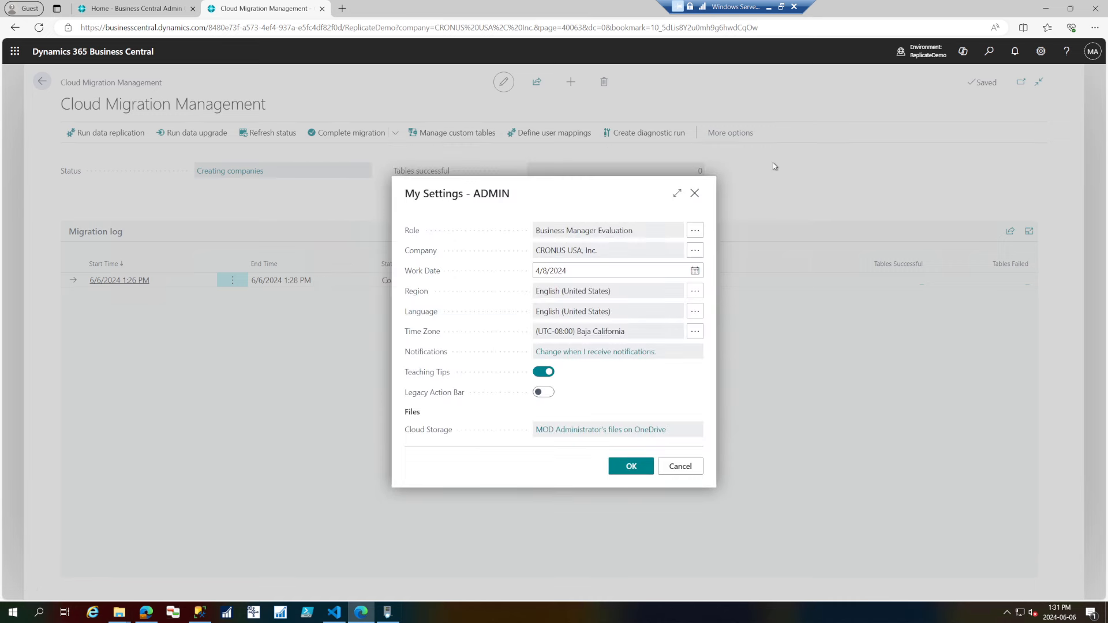
left_click(694, 194)
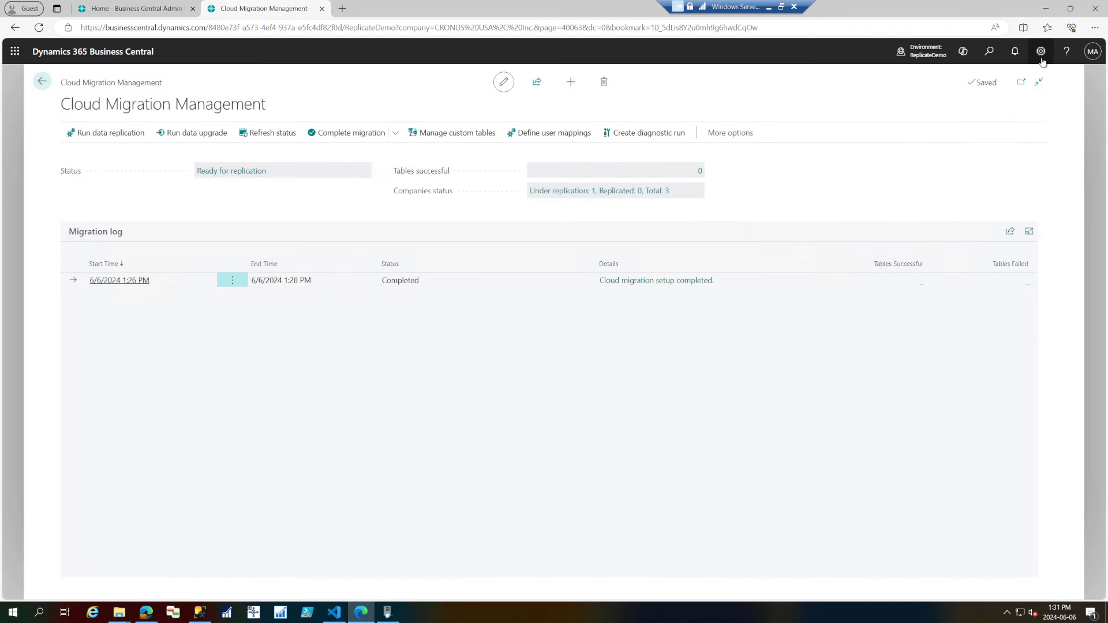
Show the companies available in the ReplicateDemo environment
left_click(1042, 58)
left_click(1041, 58)
left_click(911, 54)
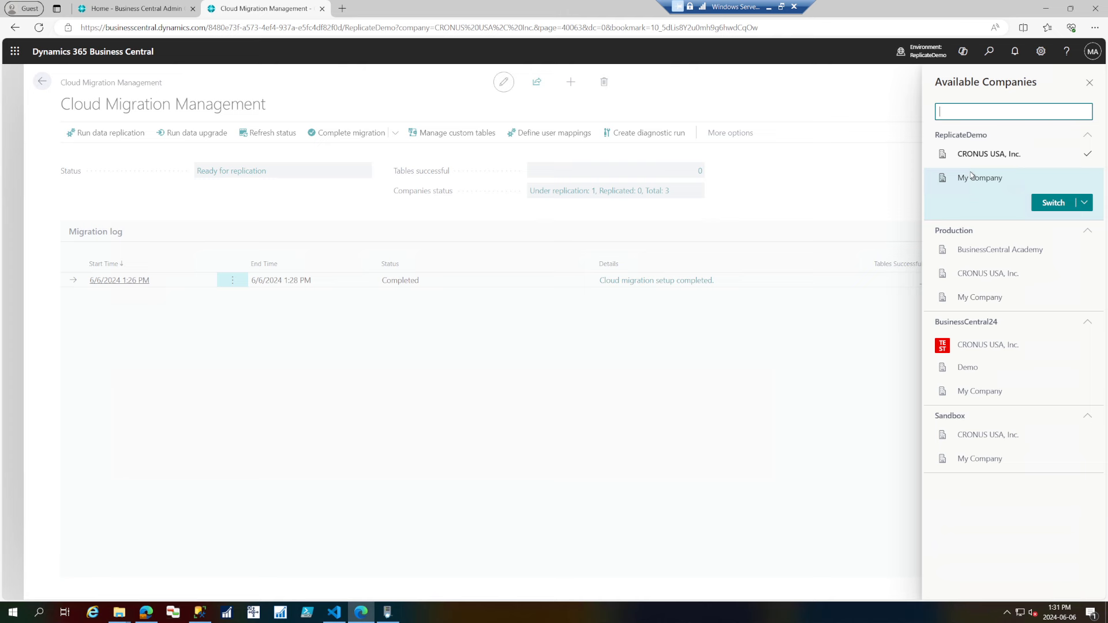
Close the available companies pane and check the setup status of the allowed companies in the user settings, keeping the current company
left_click(810, 165)
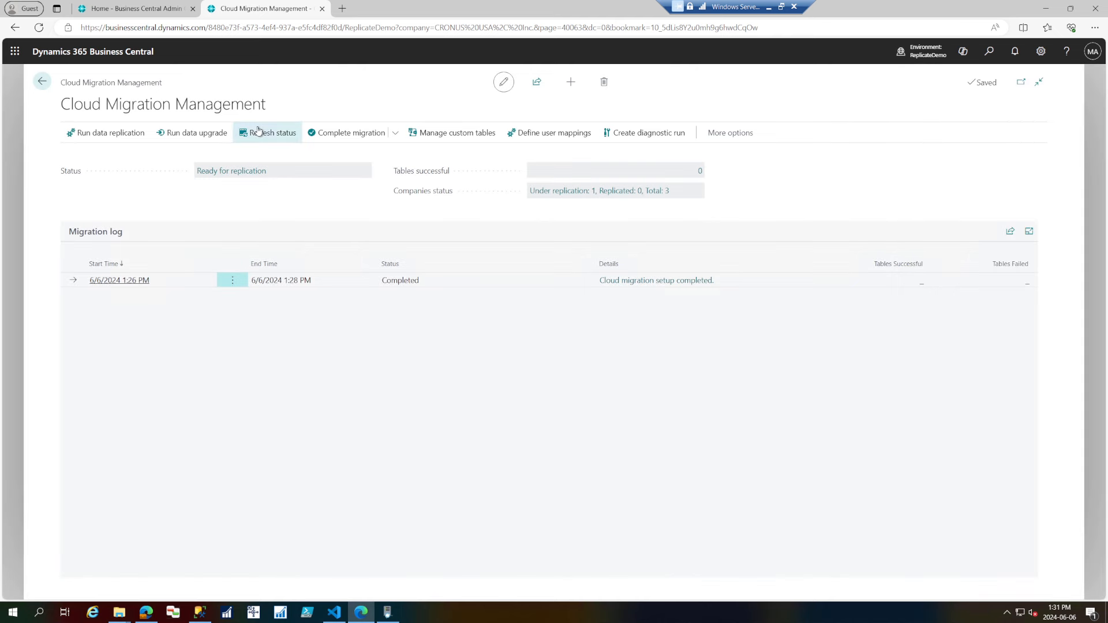
left_click(1041, 51)
left_click(961, 152)
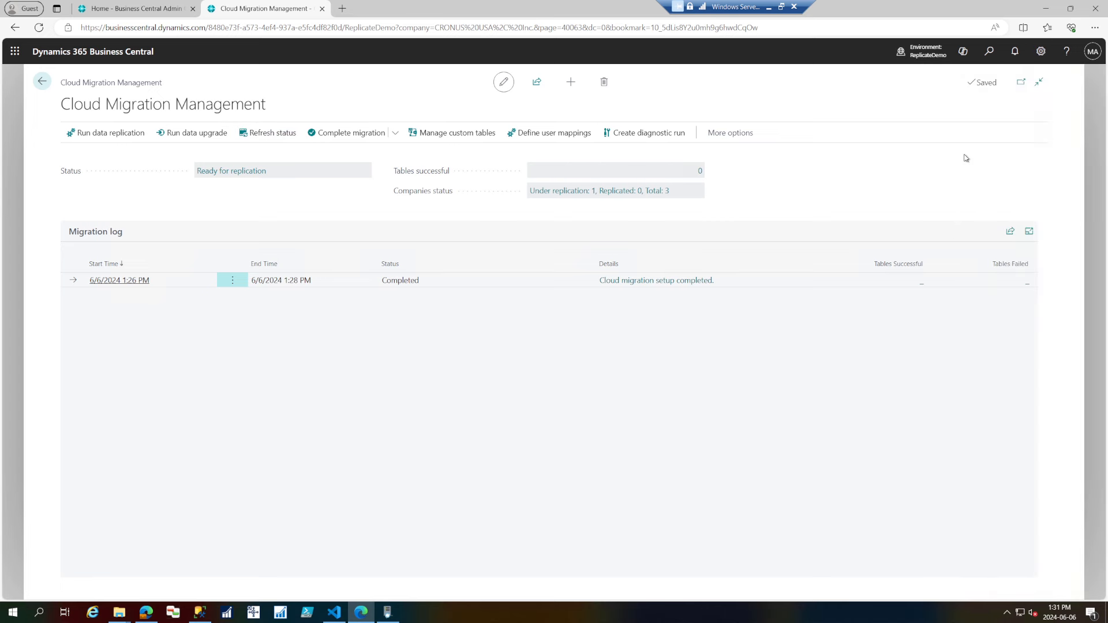
left_click(695, 252)
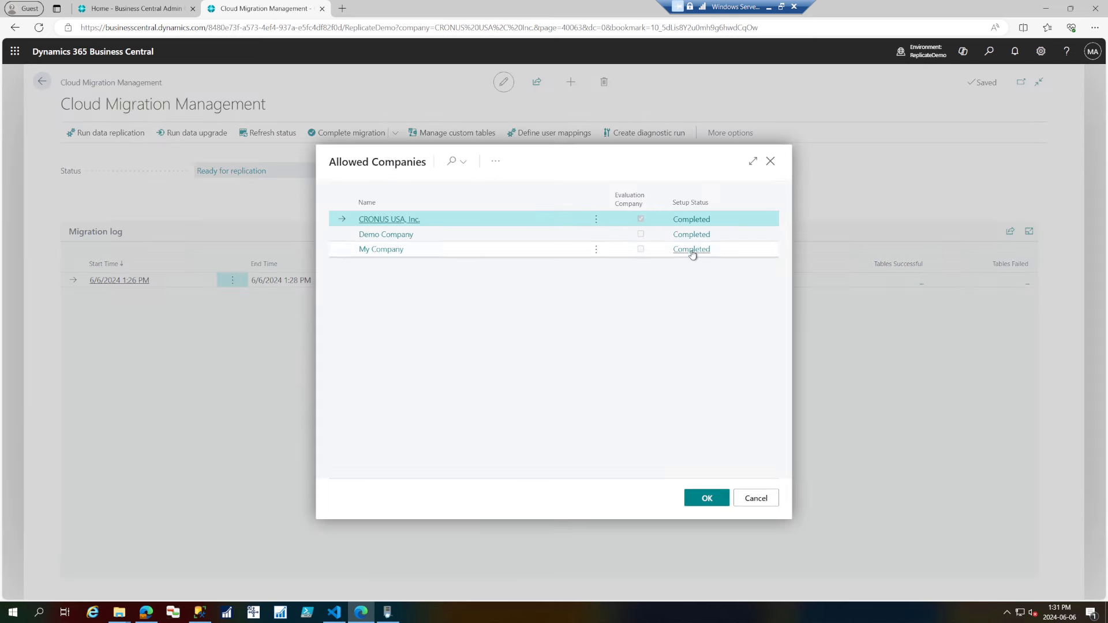
left_click(756, 498)
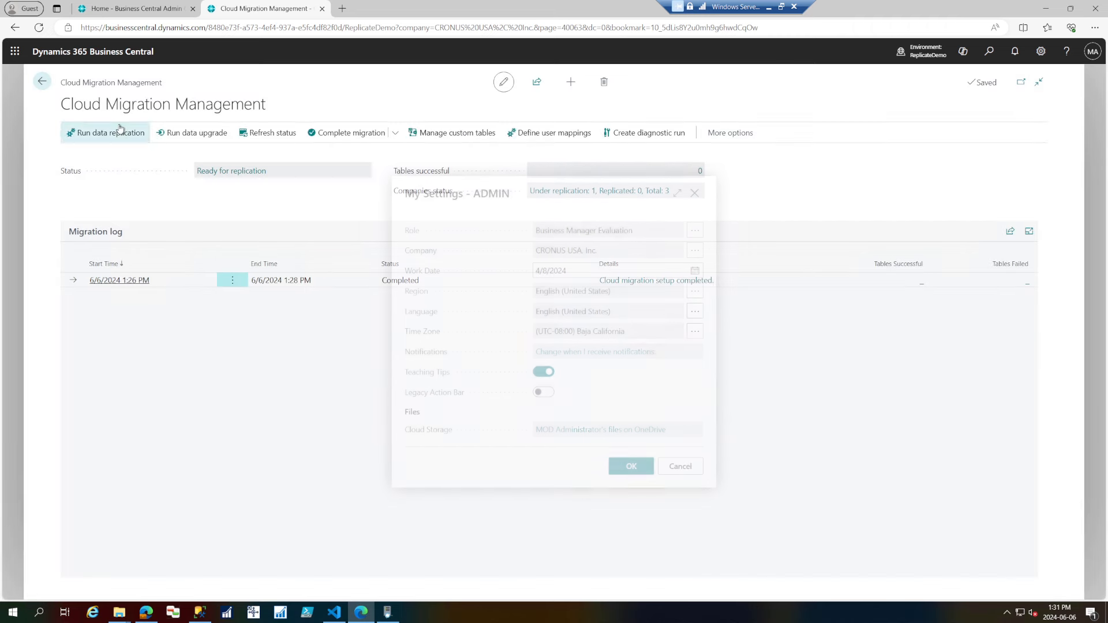
left_click(695, 195)
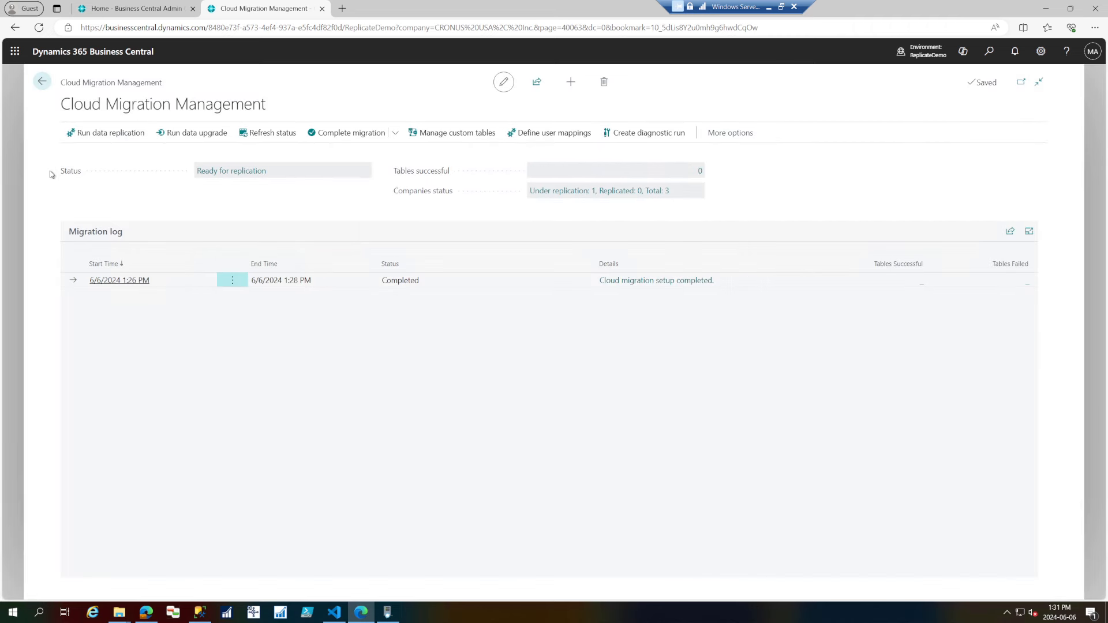
Run data replication for the cloud migration and confirm its start
left_click_drag(50, 171, 355, 192)
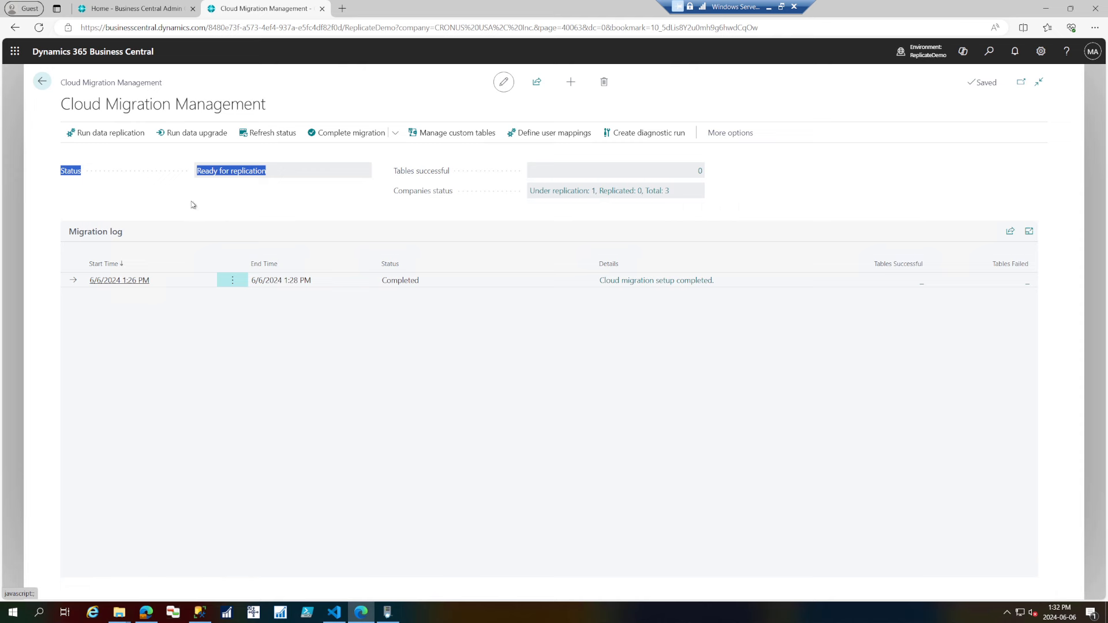
left_click(112, 143)
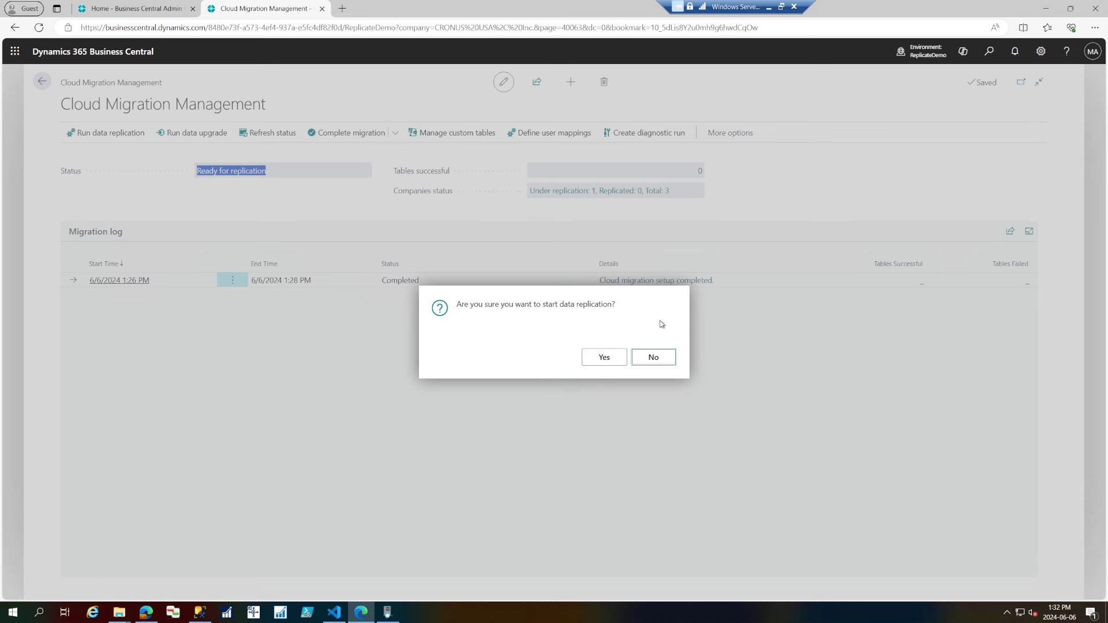
left_click(597, 360)
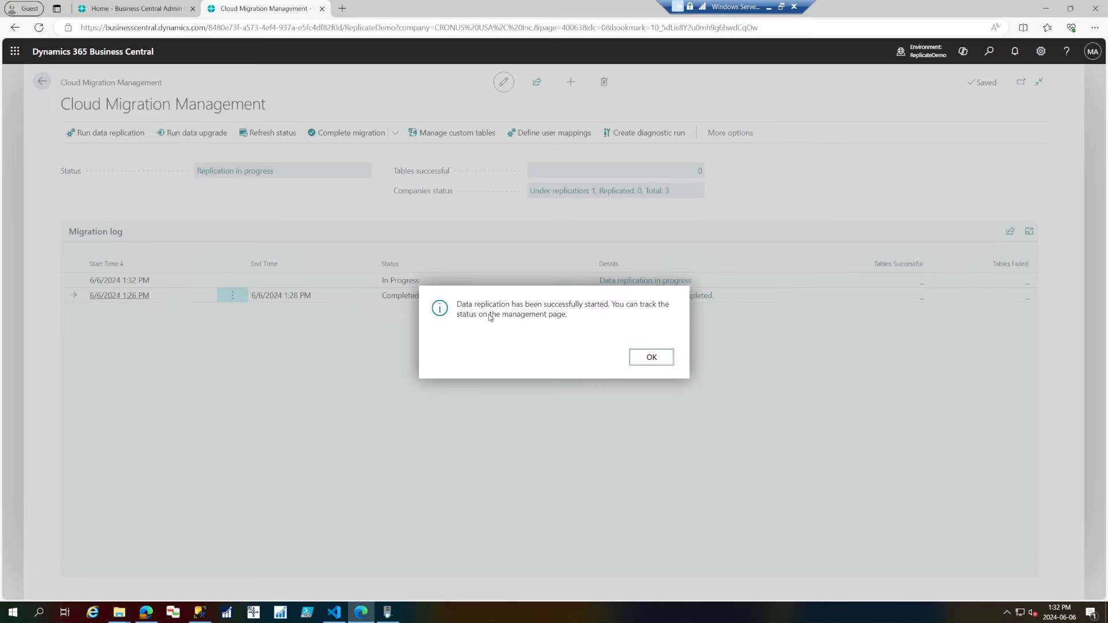
left_click(651, 358)
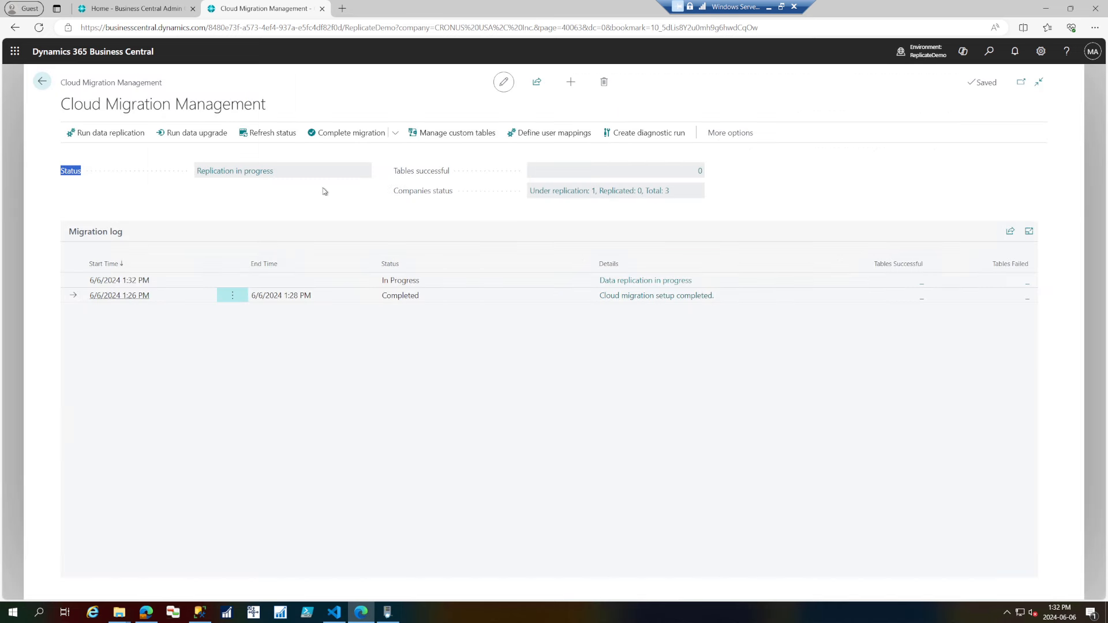
Refresh the status of the new replication entry and review the options to complete, pause or abandon the migration
left_click(440, 282)
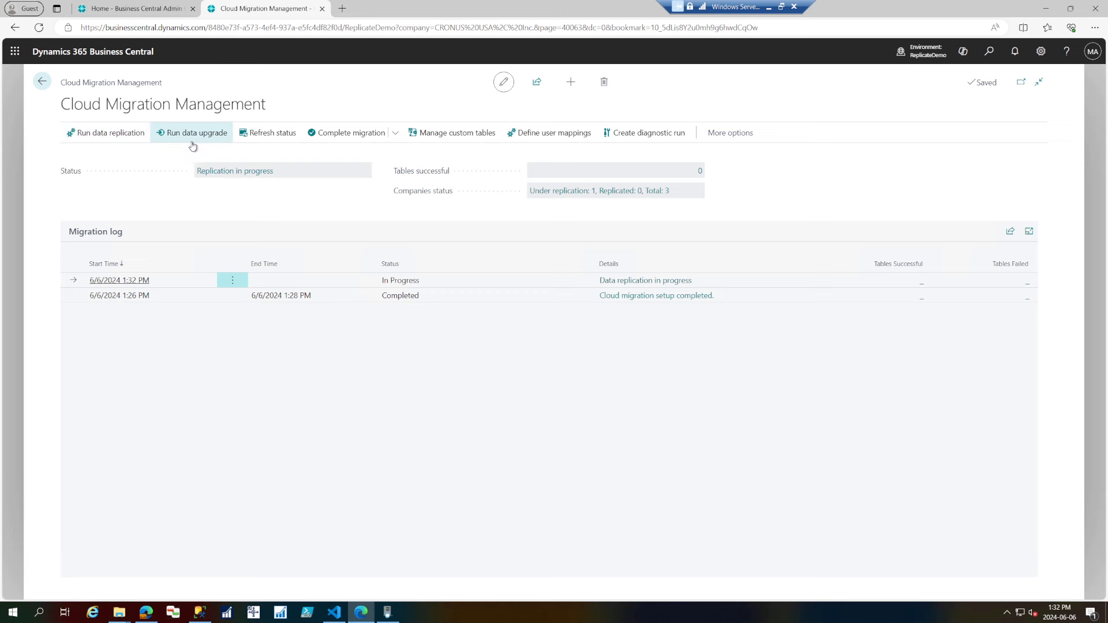
left_click(249, 134)
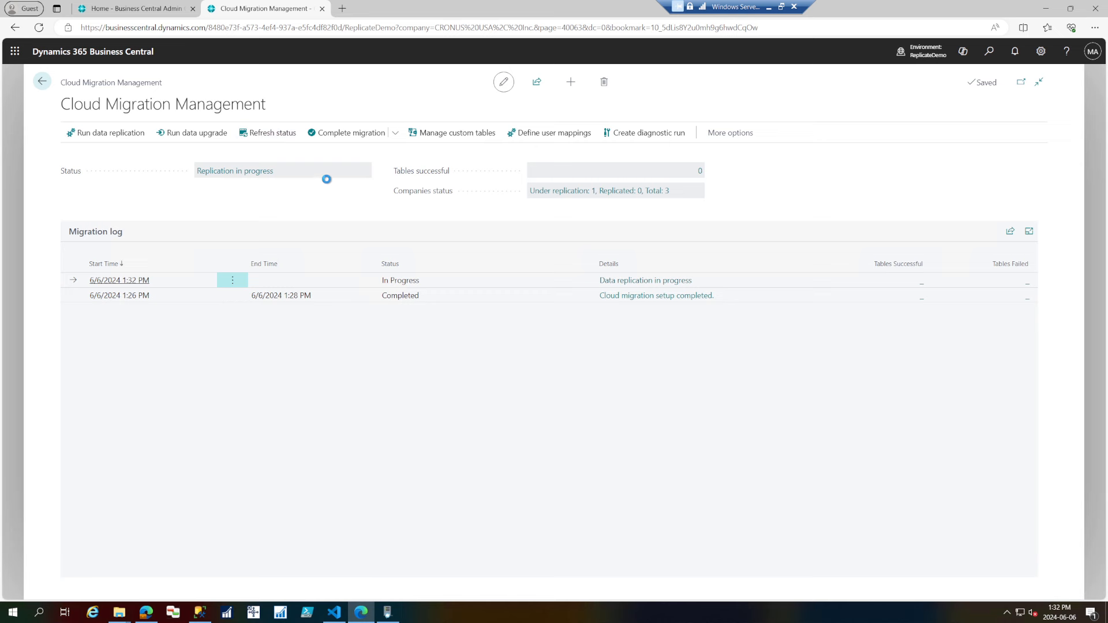
left_click(395, 134)
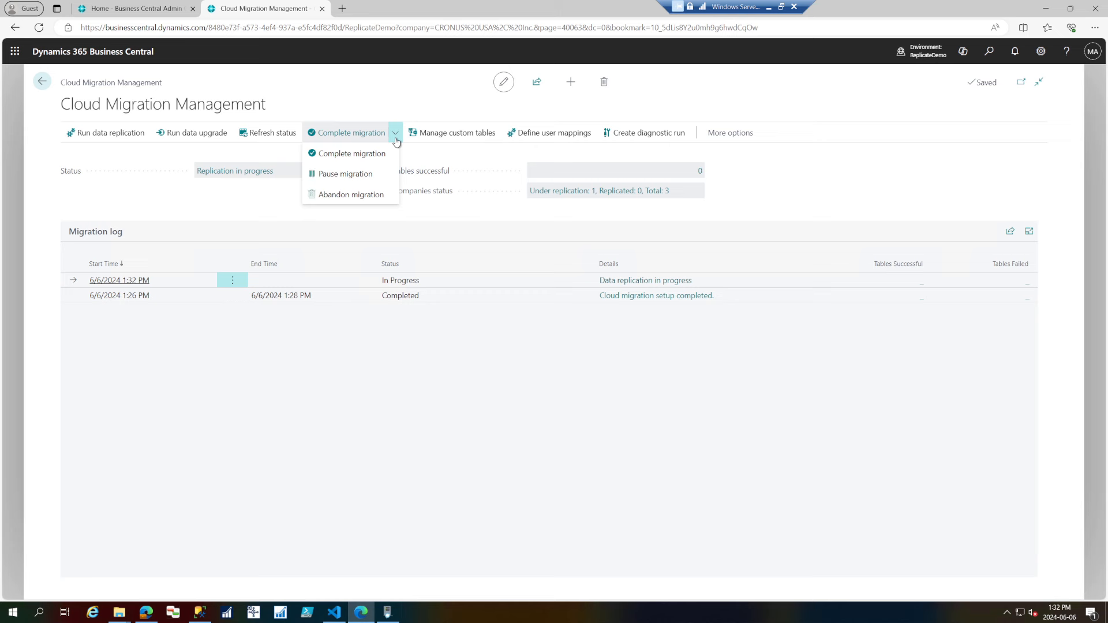
left_click(396, 139)
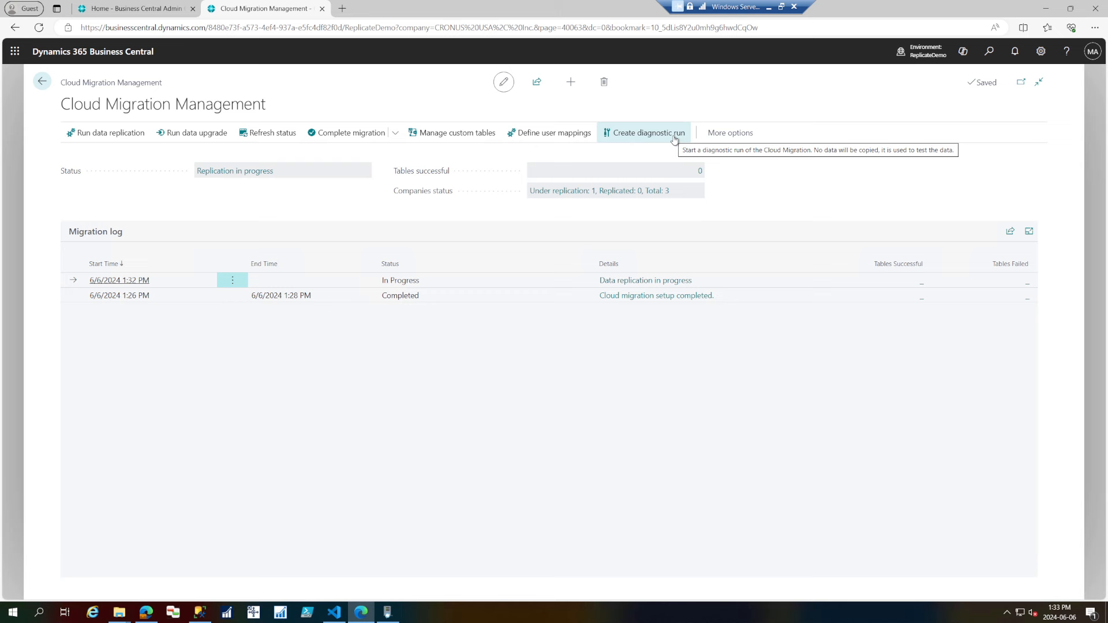
Review the additional cloud migration actions, including the Other group, and refresh the migration status
left_click(728, 136)
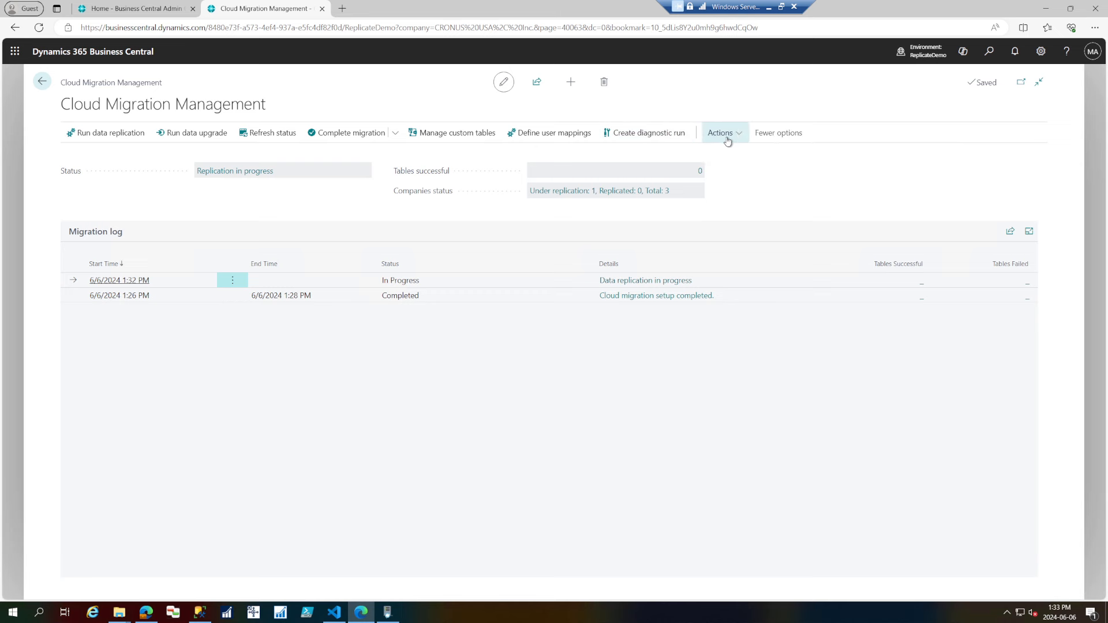
left_click(727, 139)
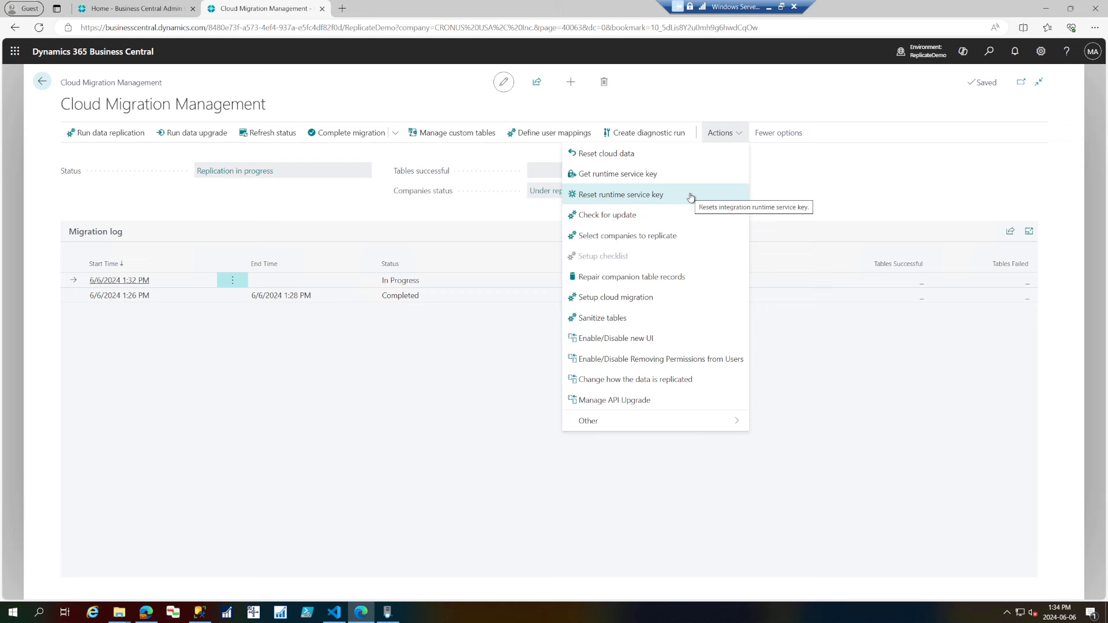
mouse_move(390, 620)
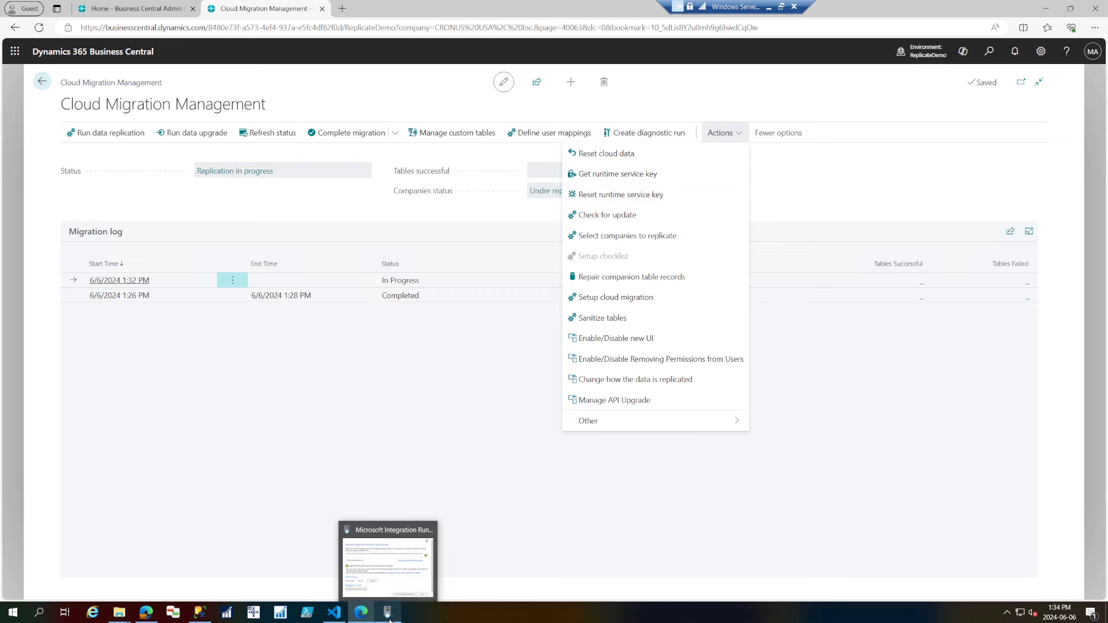
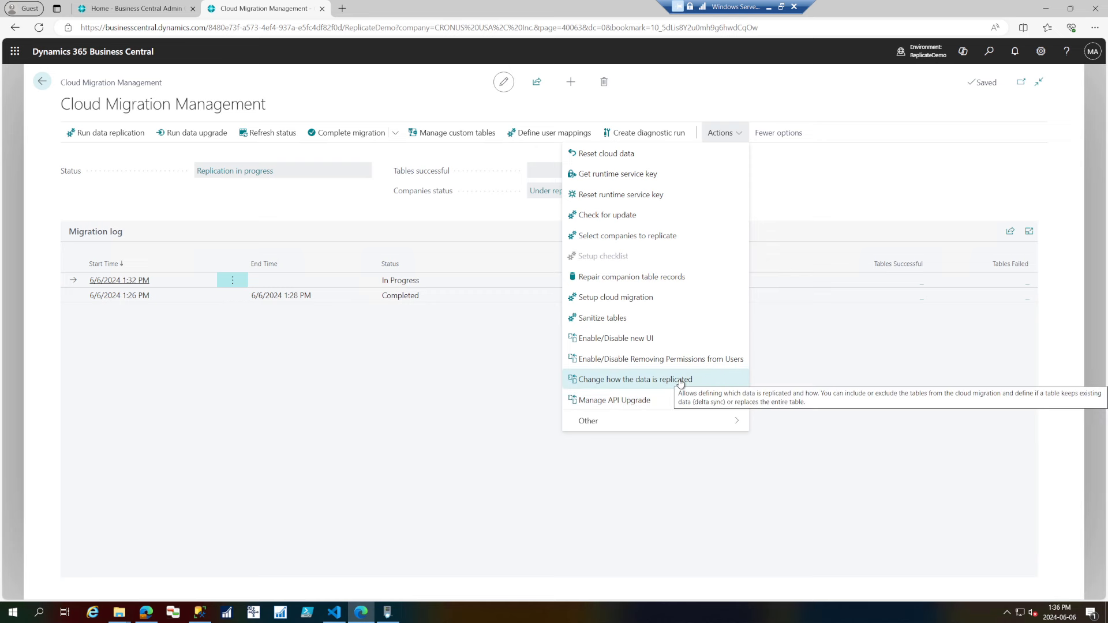
mouse_move(650, 427)
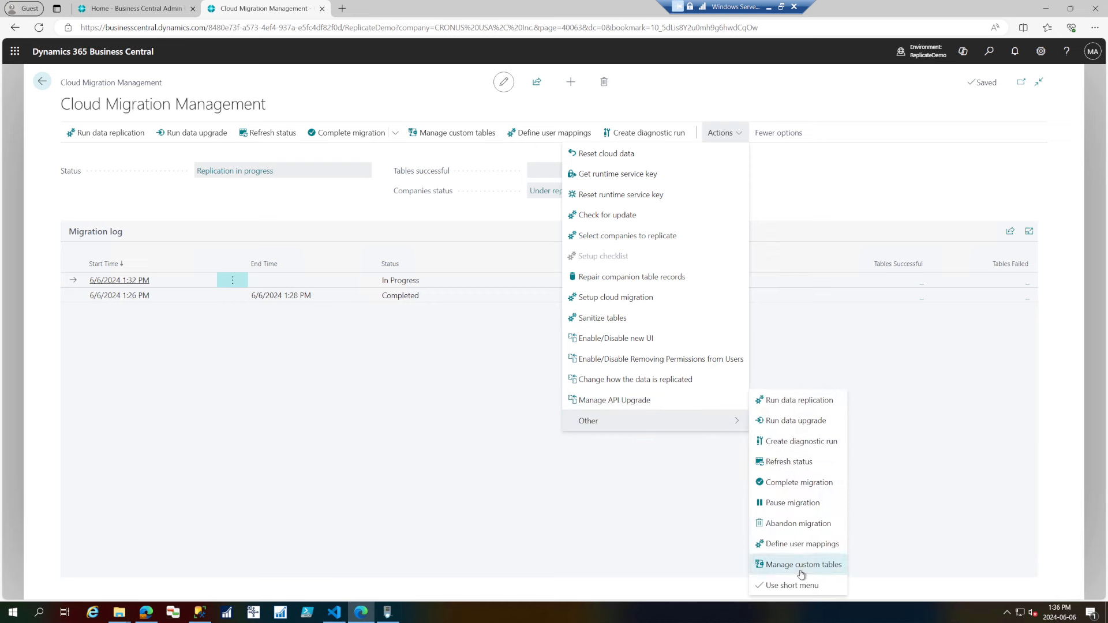
left_click(349, 337)
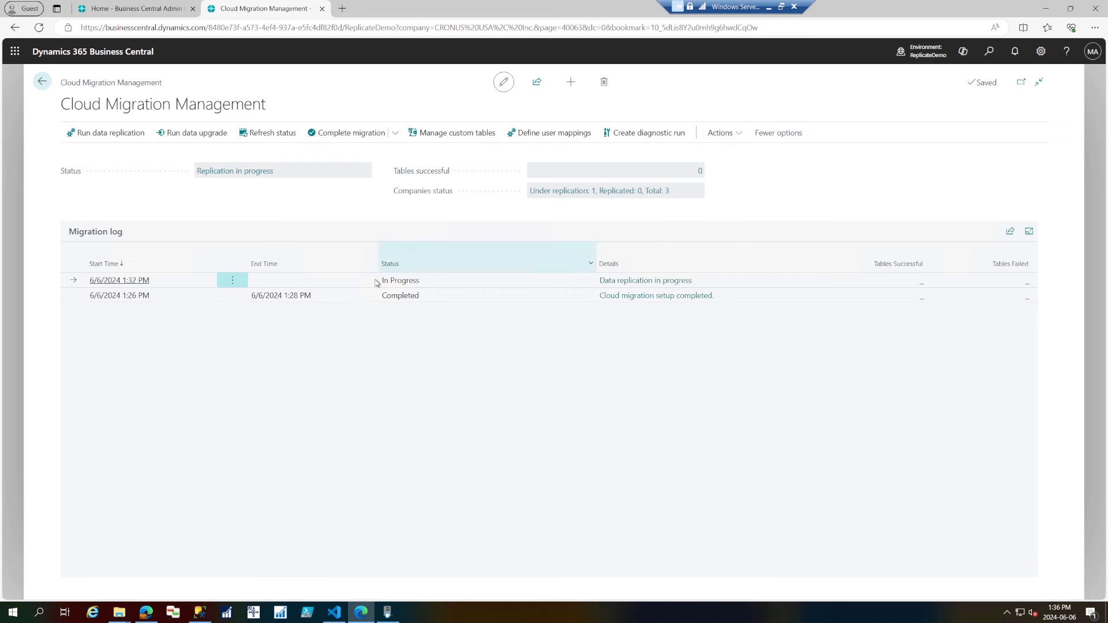
left_click(277, 132)
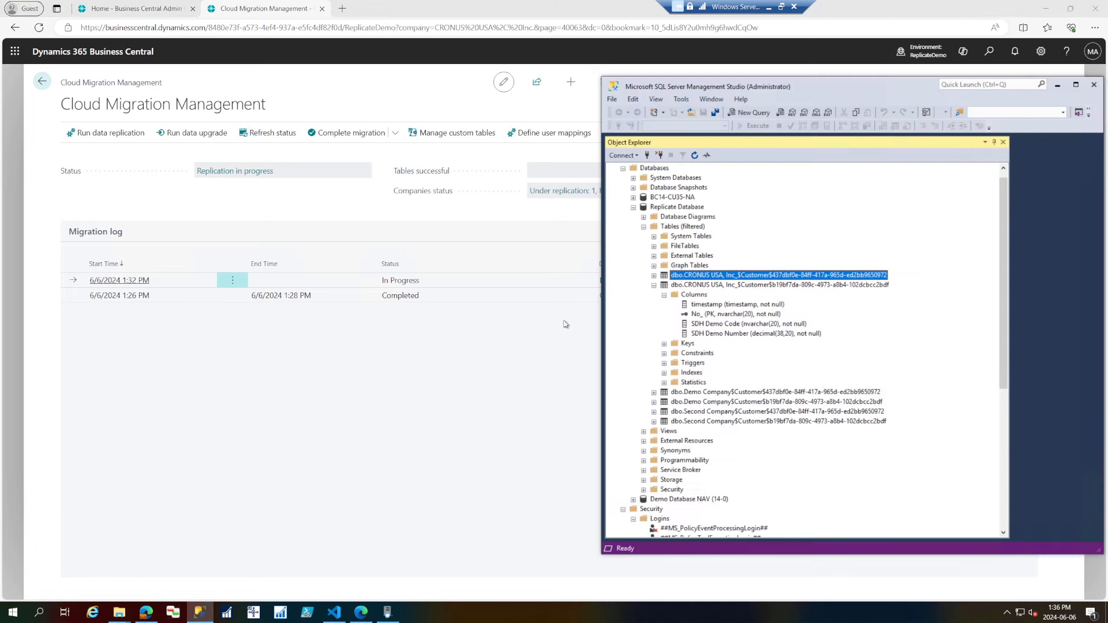
Open the Activity Monitor for the SQL Server instance and resize the window and panes to fit its overview charts
left_click(633, 207)
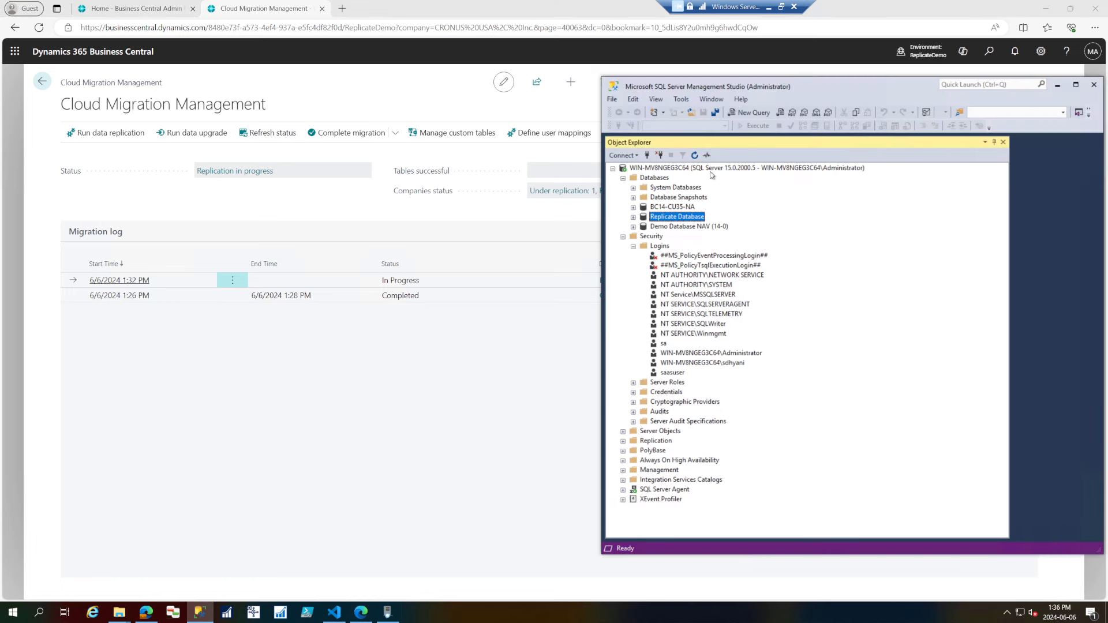
right_click(712, 169)
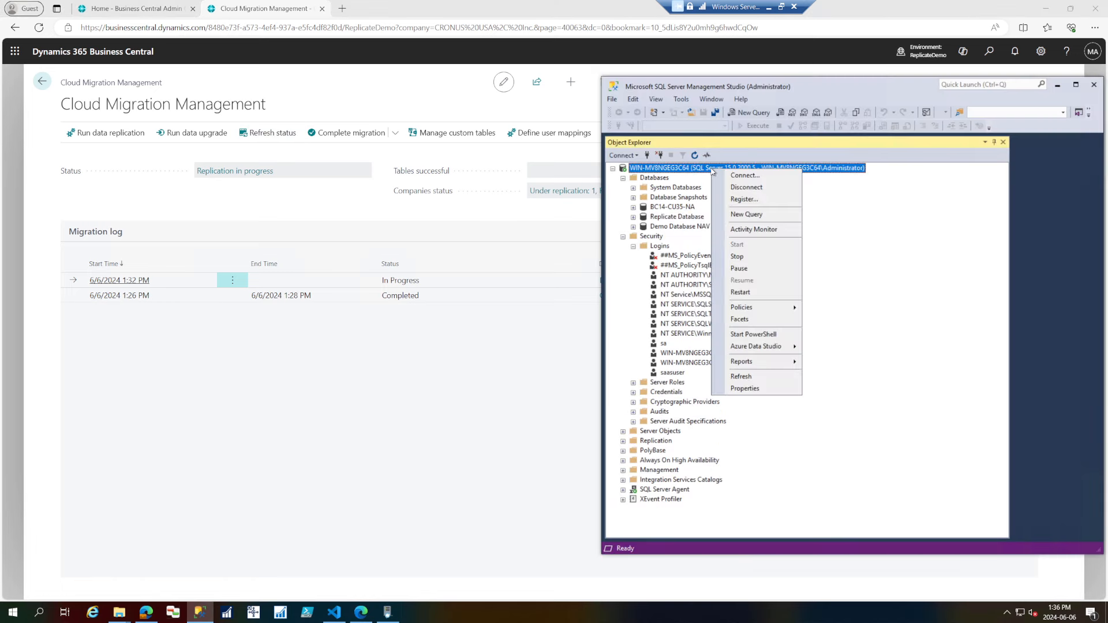
left_click(756, 232)
left_click_drag(804, 87, 518, 98)
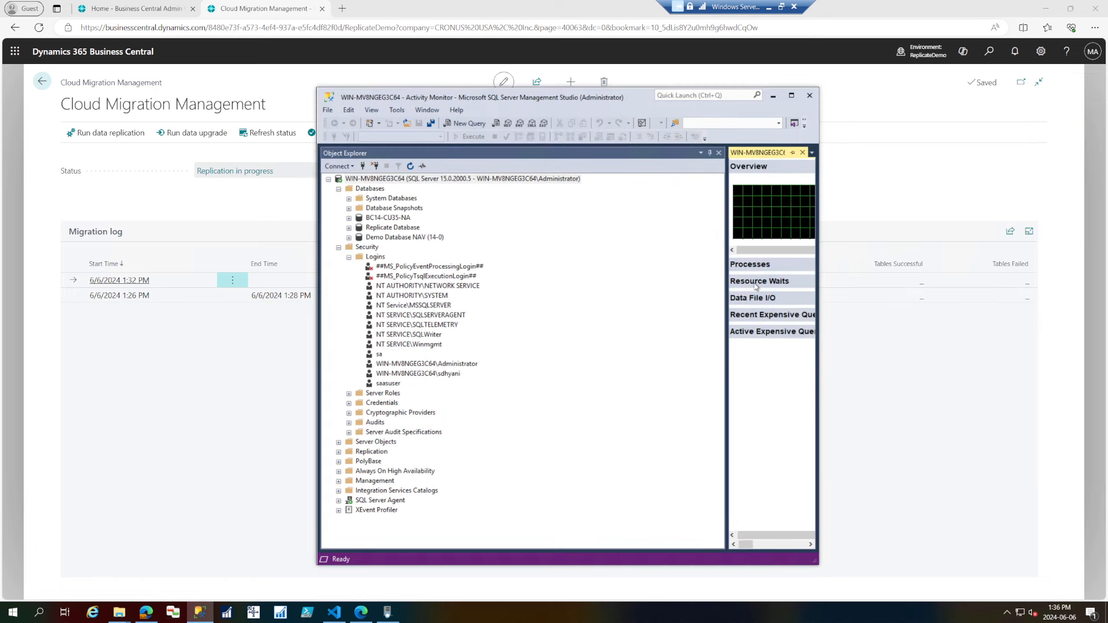
left_click_drag(726, 286, 456, 293)
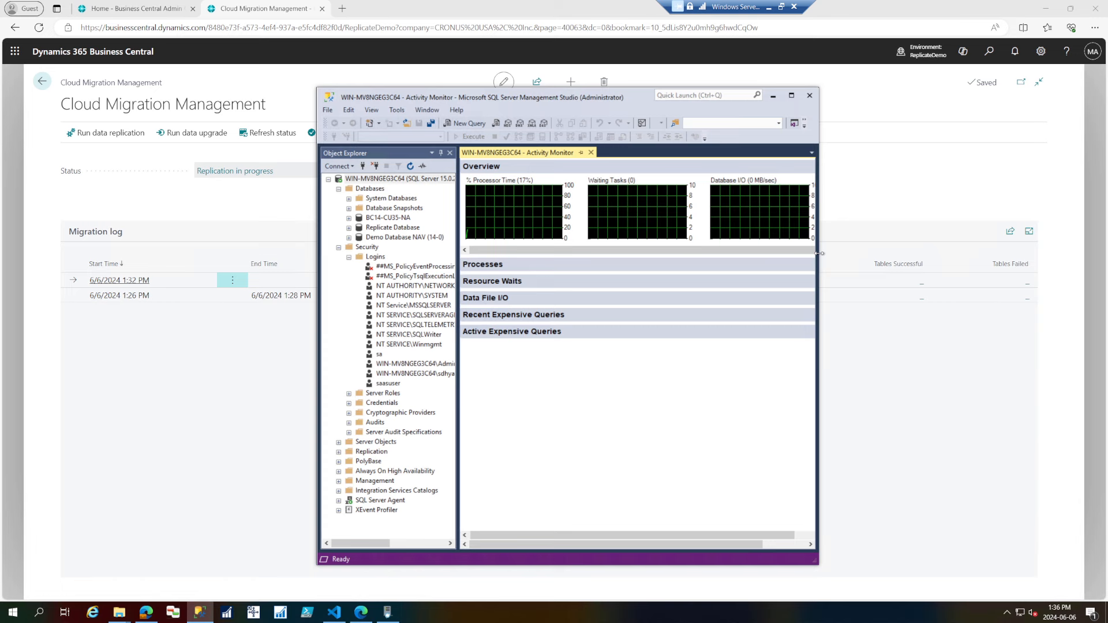
left_click_drag(817, 253, 1027, 254)
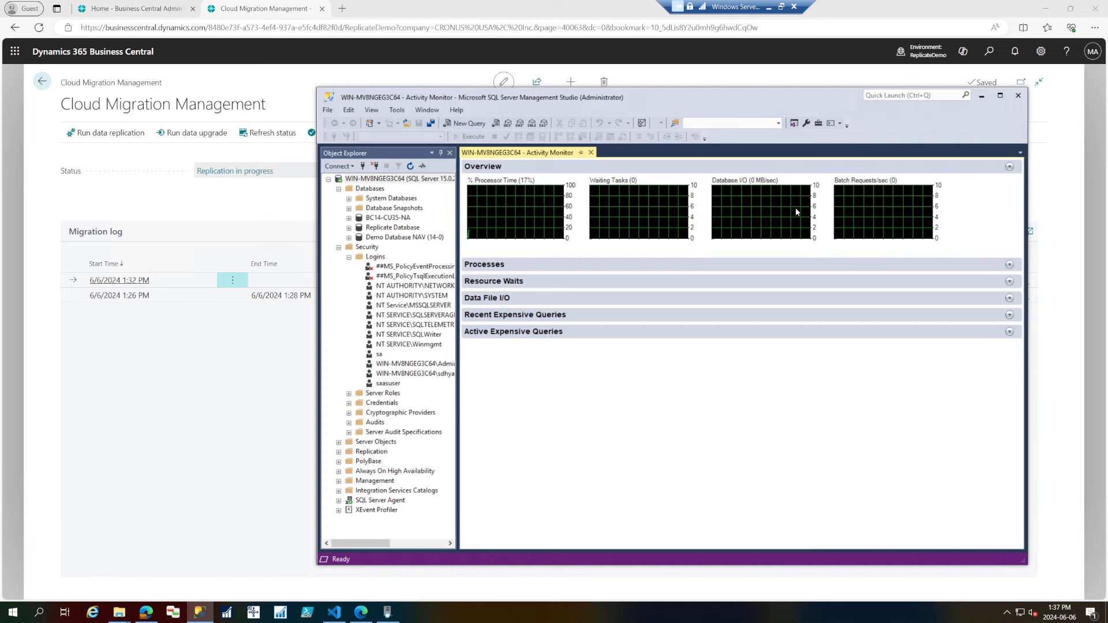
Examine the active and recent expensive queries, and return to Business Central to refresh the migration status
left_click(586, 333)
left_click(592, 317)
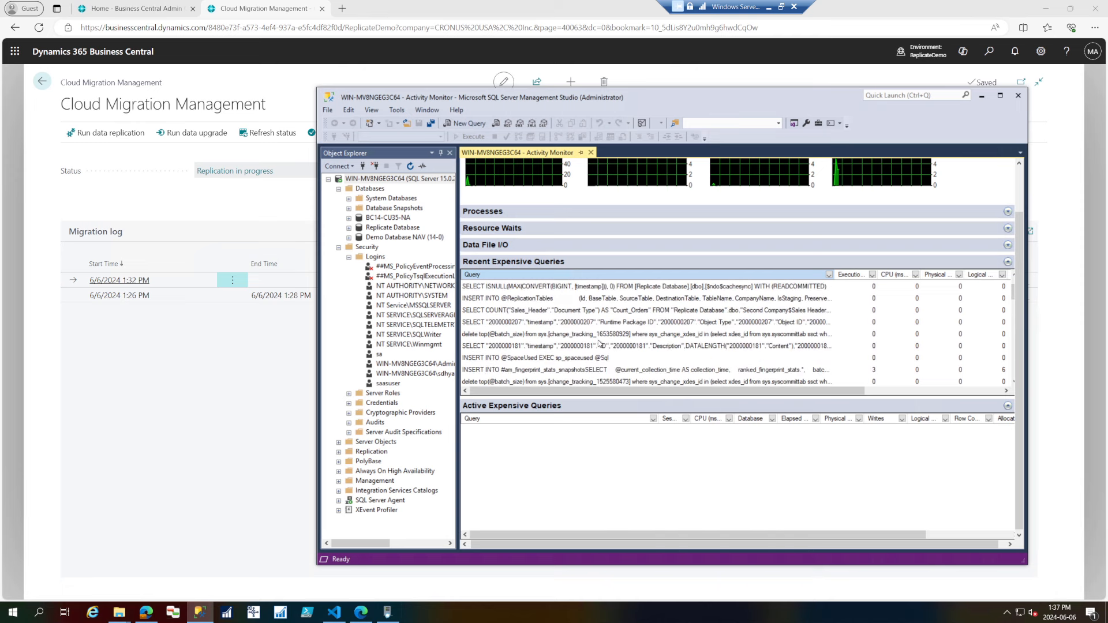
scroll(642, 258, "up", 2)
key("alt+Tab")
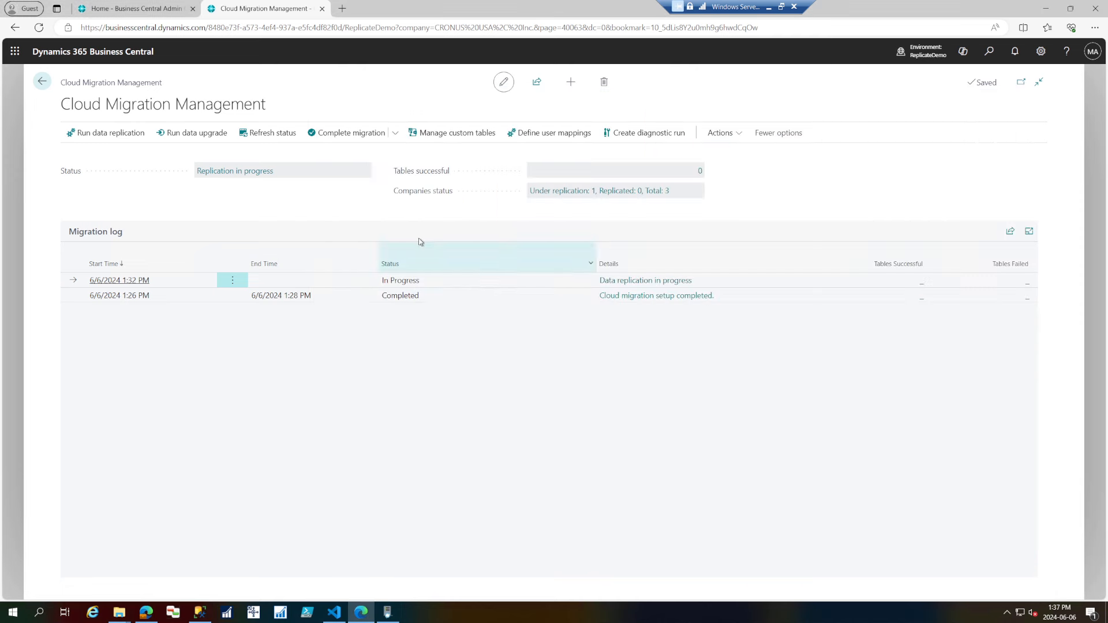
left_click(267, 133)
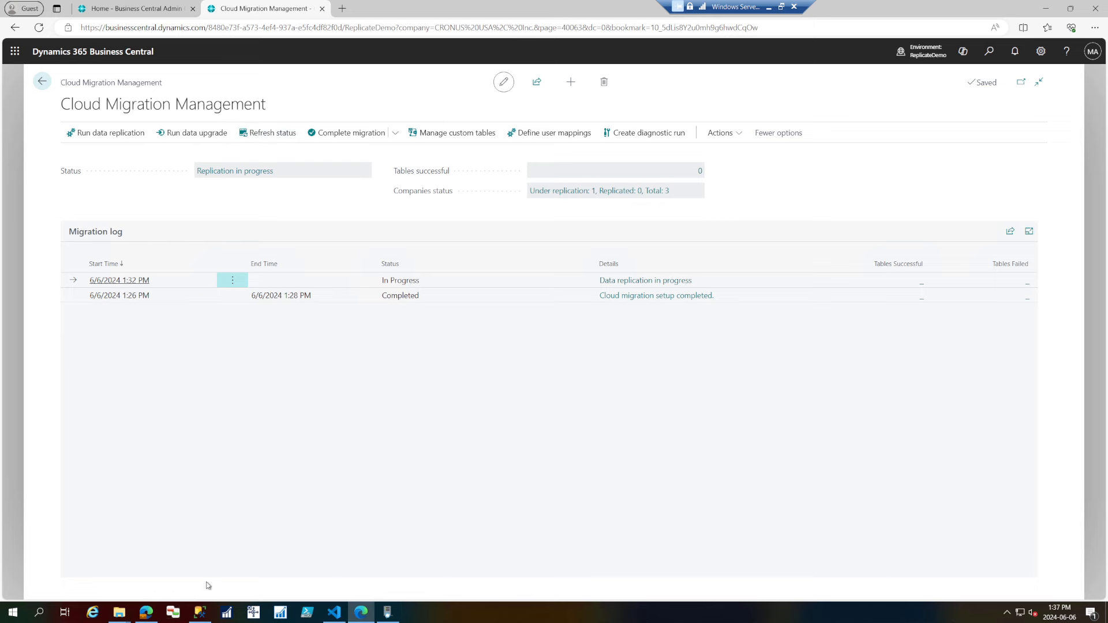
Switch to SQL Server Management Studio, remove the filter from the tables of Replicate Database and widen the Object Explorer
left_click(200, 612)
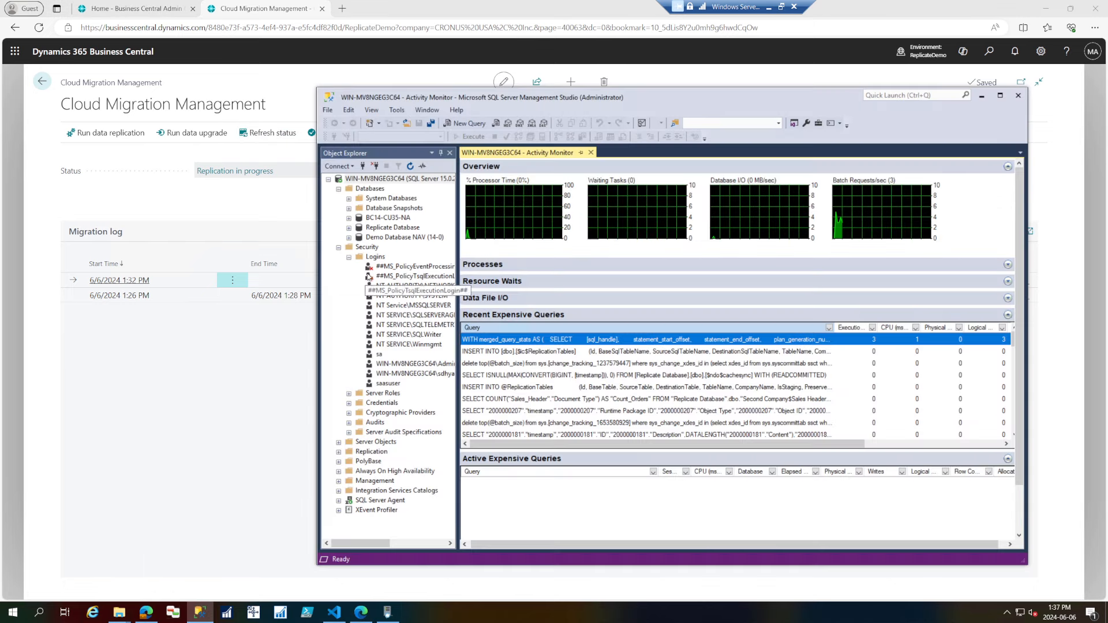
left_click(348, 228)
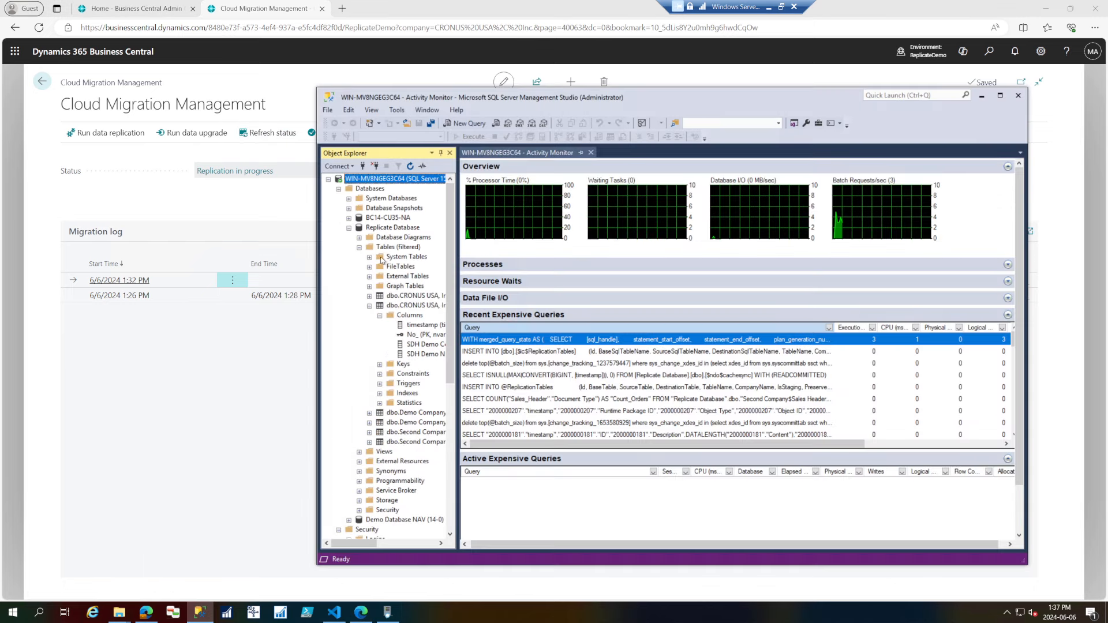
left_click(359, 247)
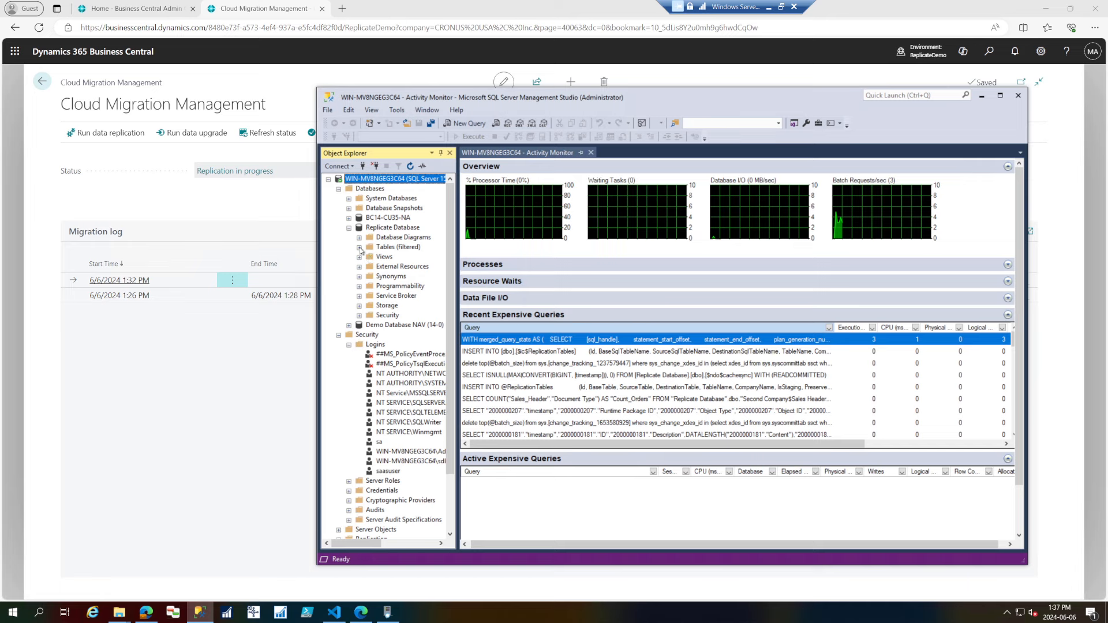
left_click(359, 247)
left_click(406, 249)
right_click(407, 252)
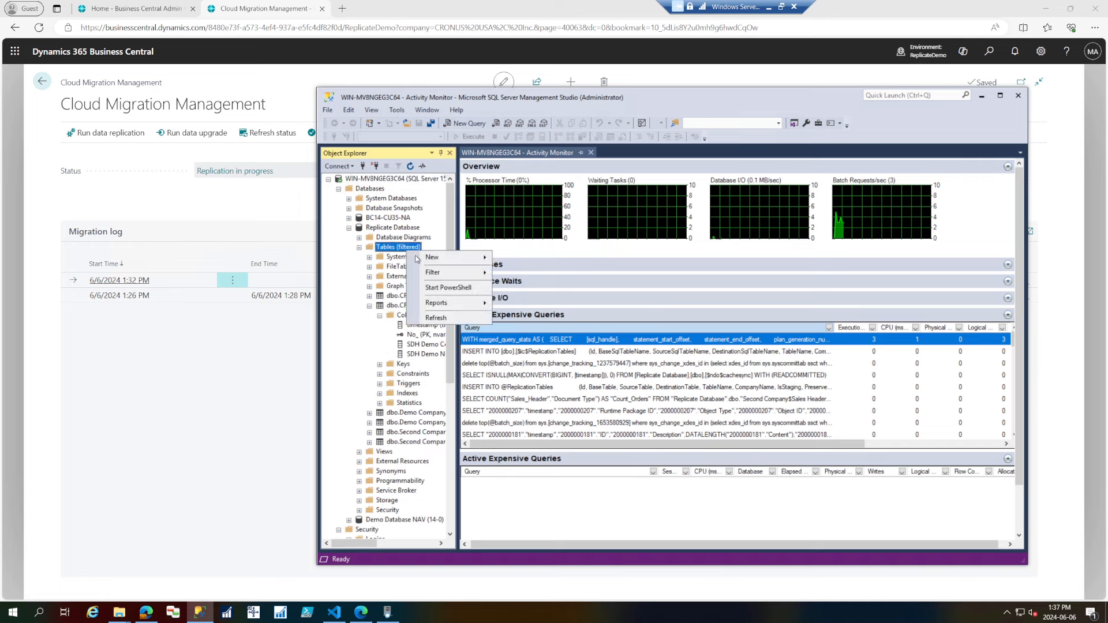
mouse_move(476, 275)
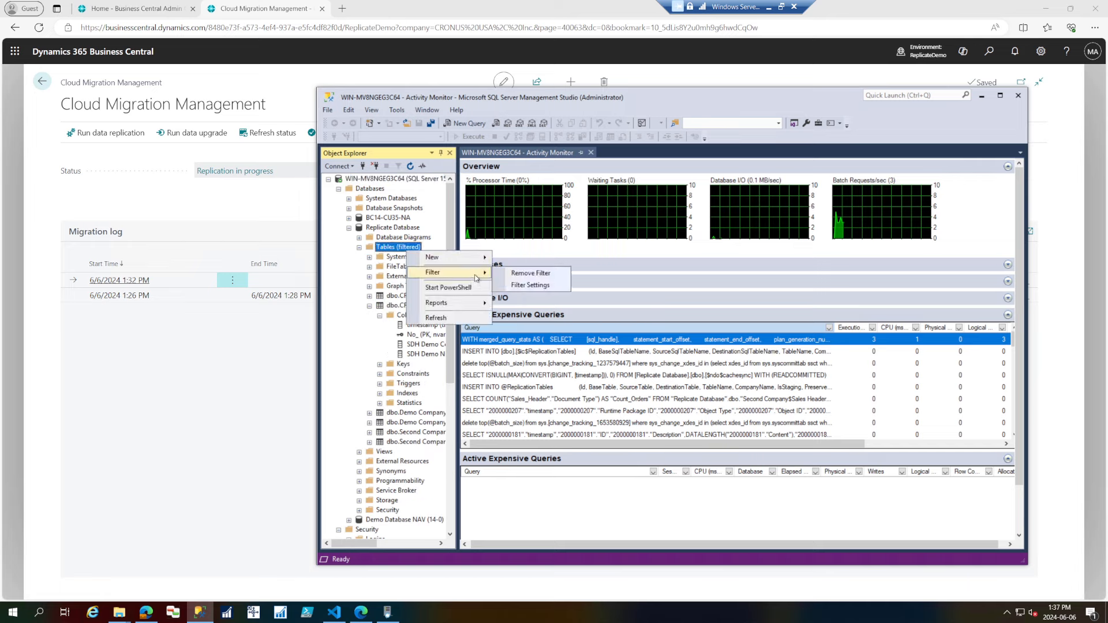
left_click(549, 275)
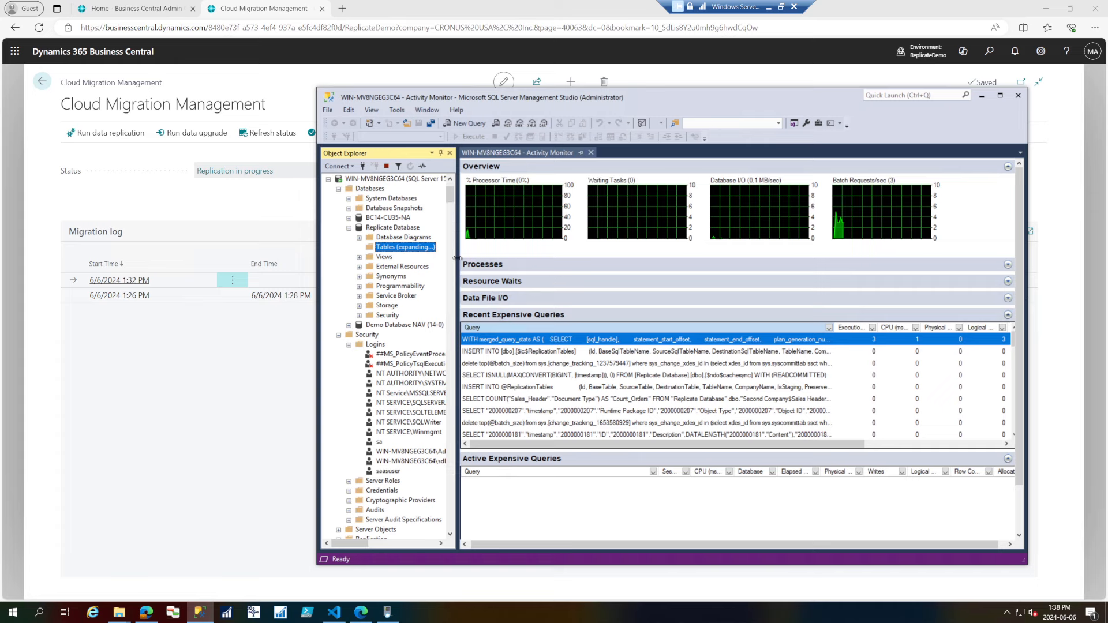
left_click_drag(457, 258, 580, 258)
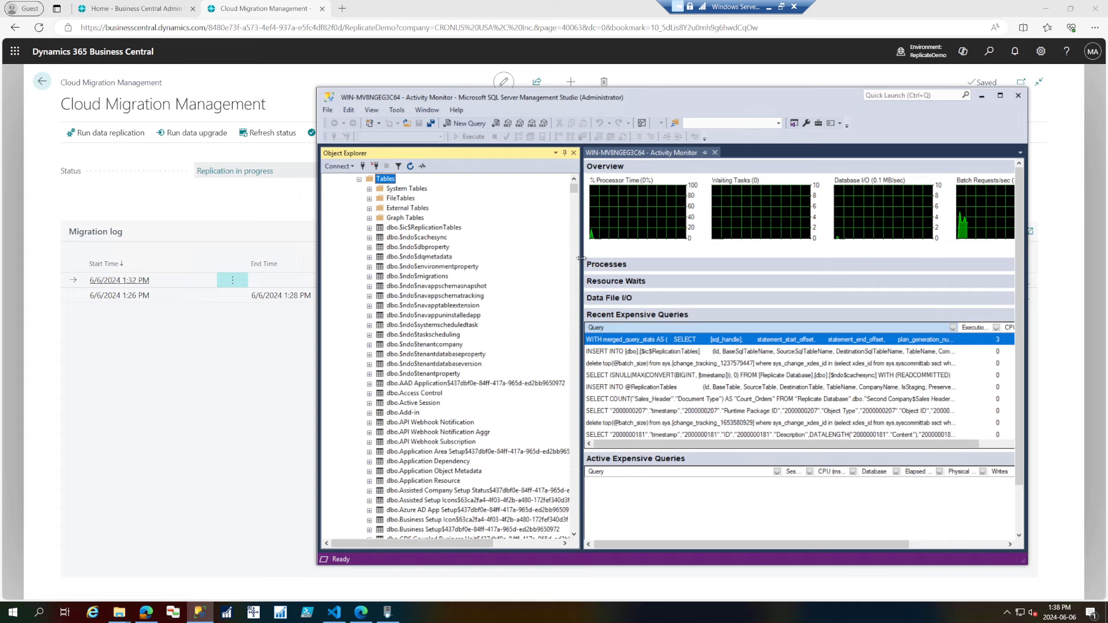
Query the top 1000 rows of dbo.$ic$ReplicationTables, look through its columns and rows, and close the query
left_click(441, 228)
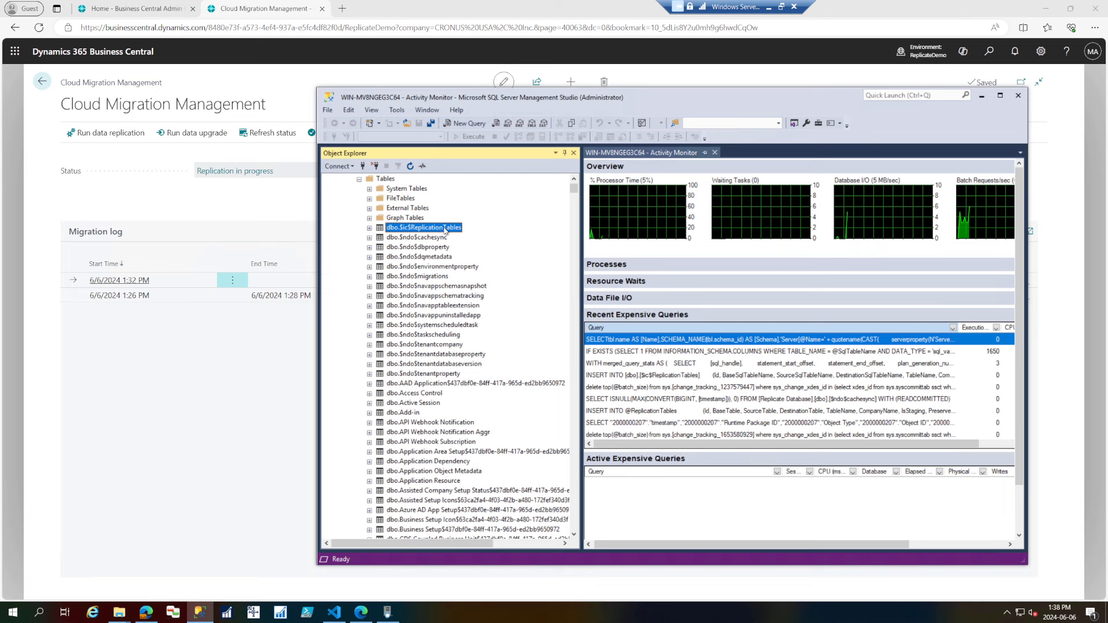
right_click(444, 230)
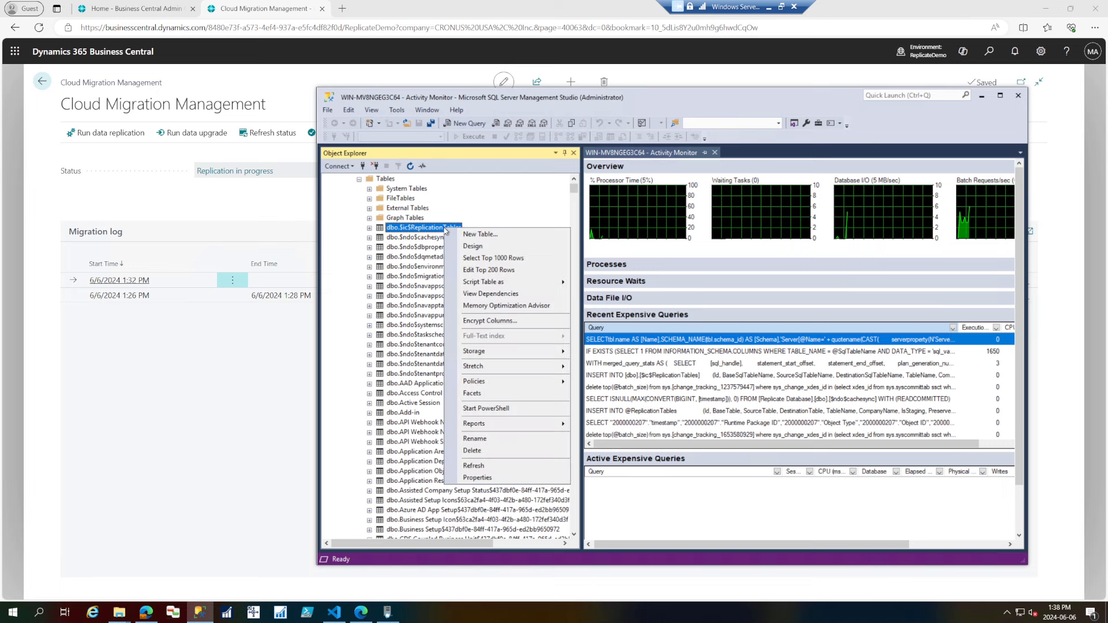
left_click(493, 259)
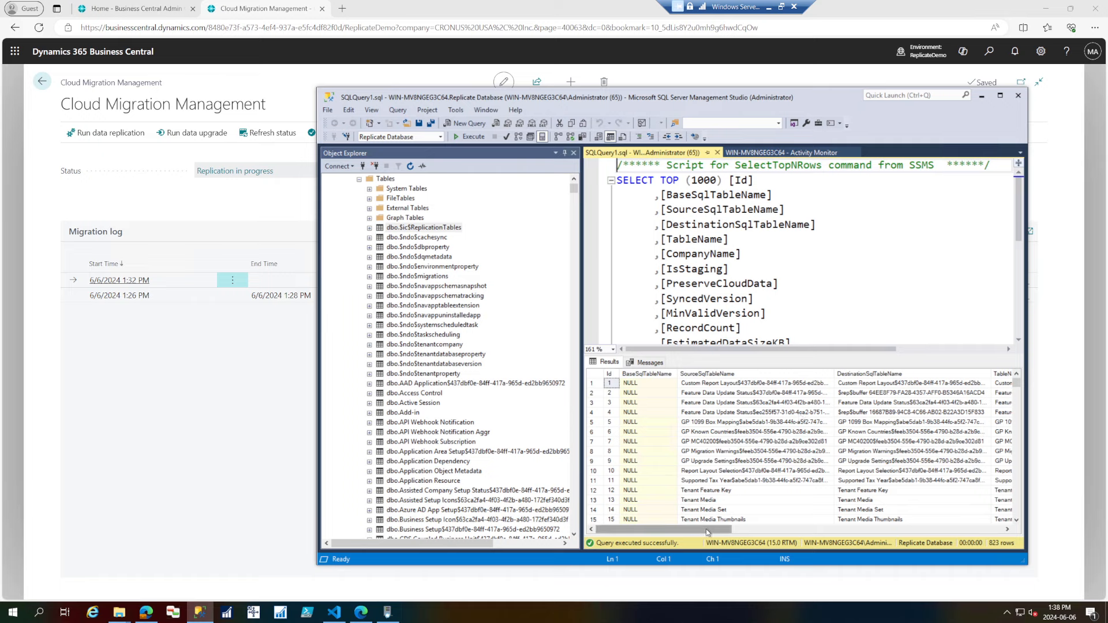
left_click_drag(710, 531, 890, 531)
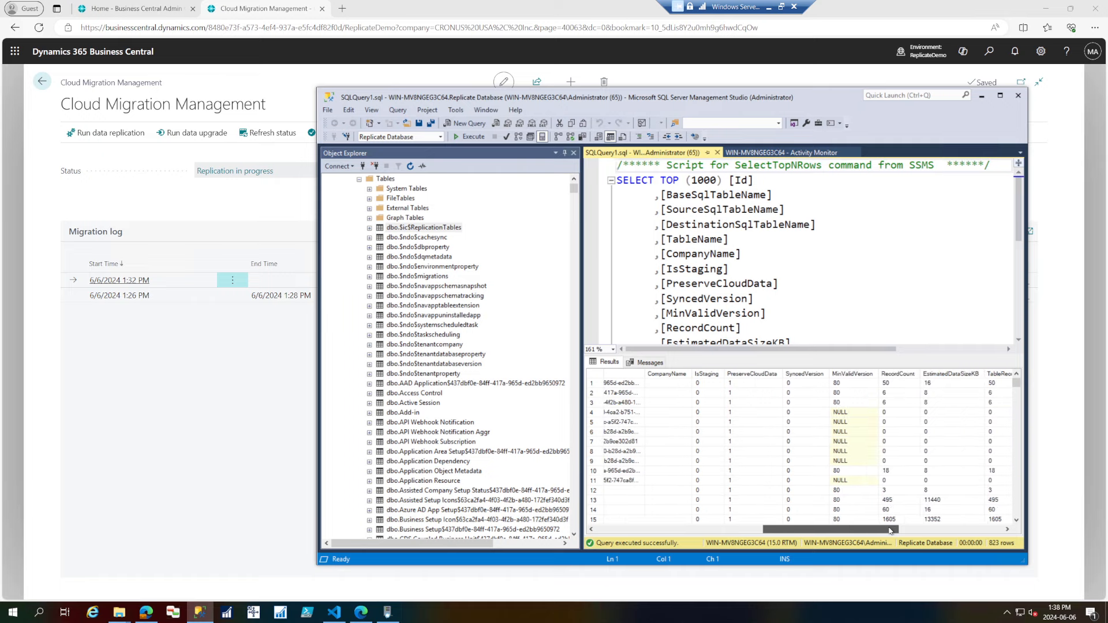
left_click(959, 529)
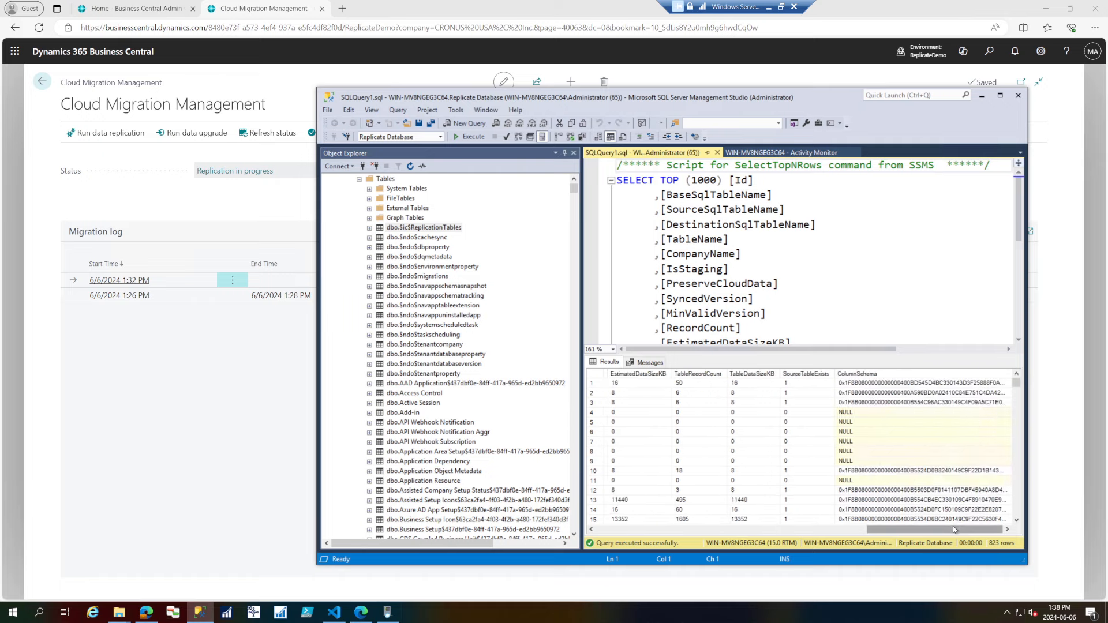
left_click_drag(959, 530, 687, 529)
scroll(686, 473, "down", 20)
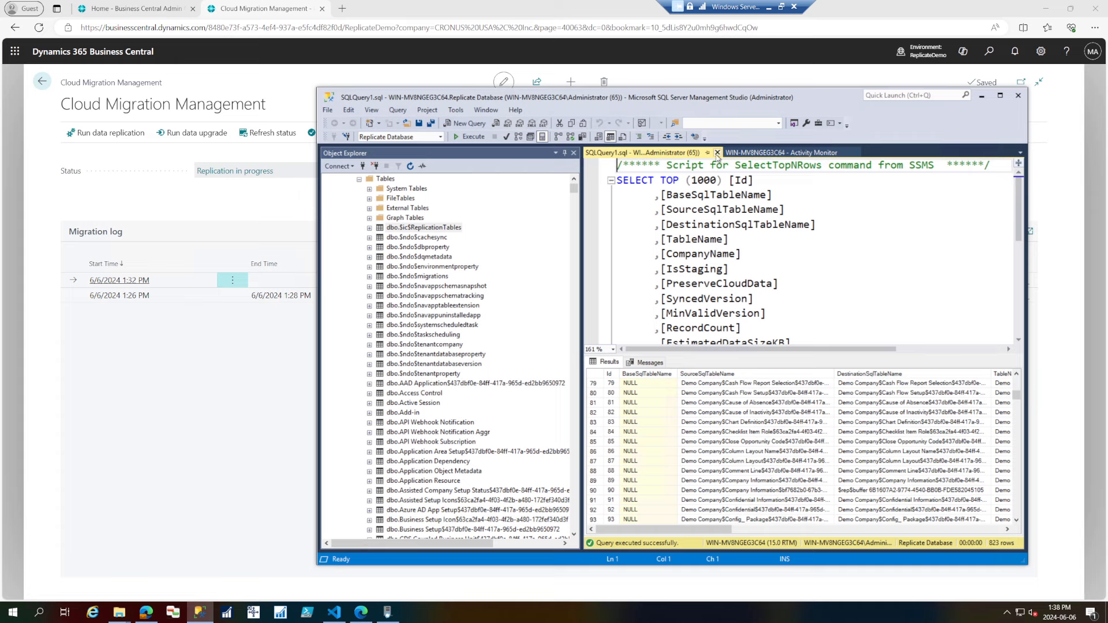
left_click(717, 153)
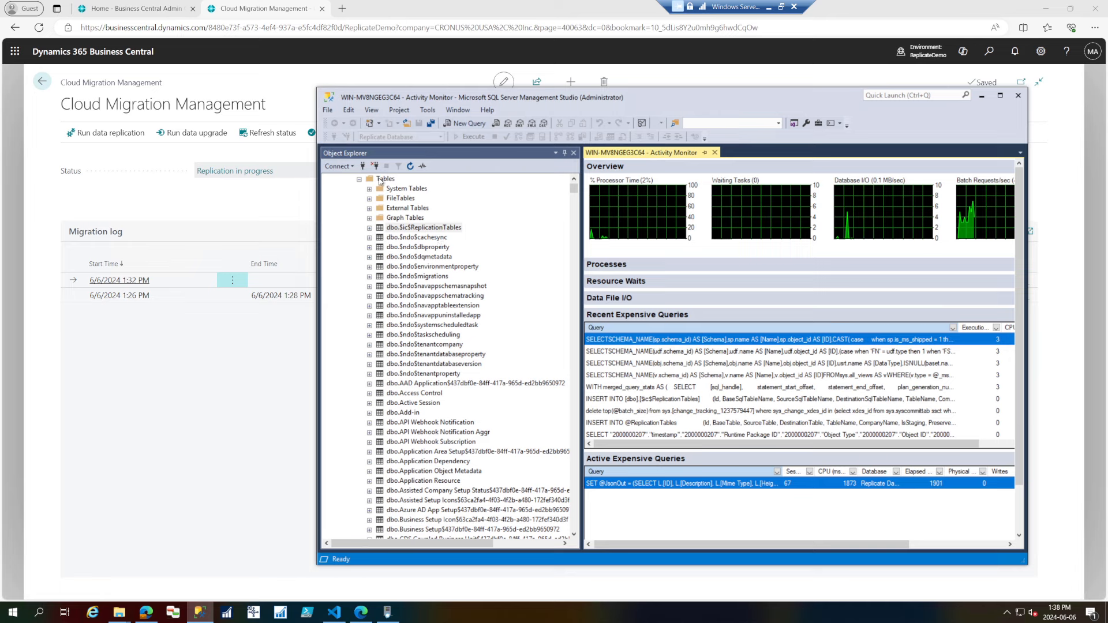
Filter the tables of Replicate Database to names containing $ic$
right_click(379, 180)
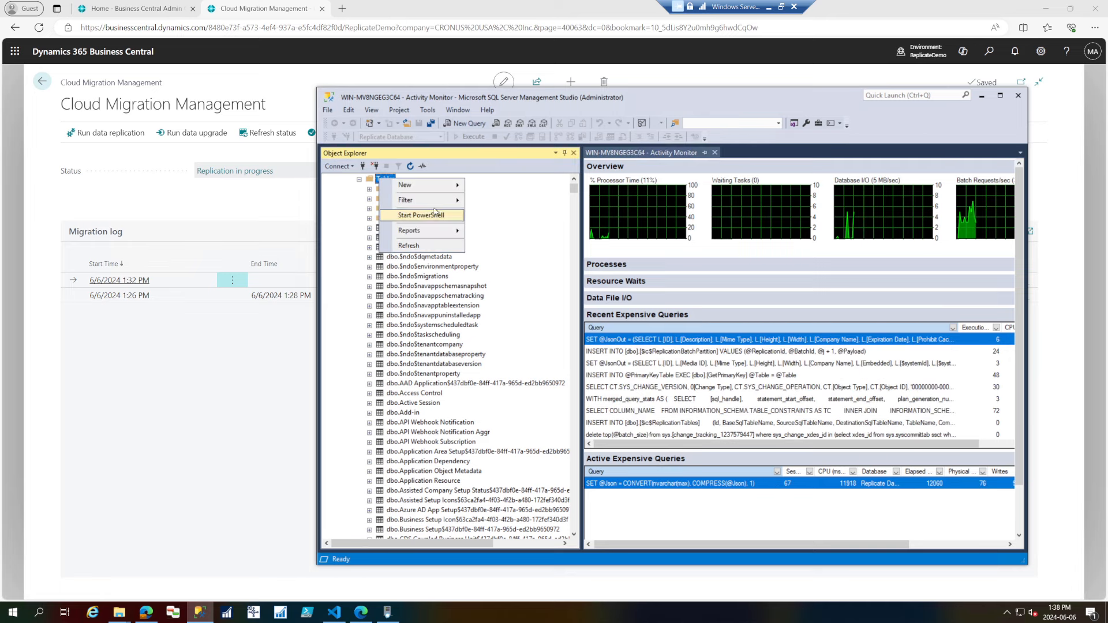
mouse_move(437, 207)
left_click(503, 213)
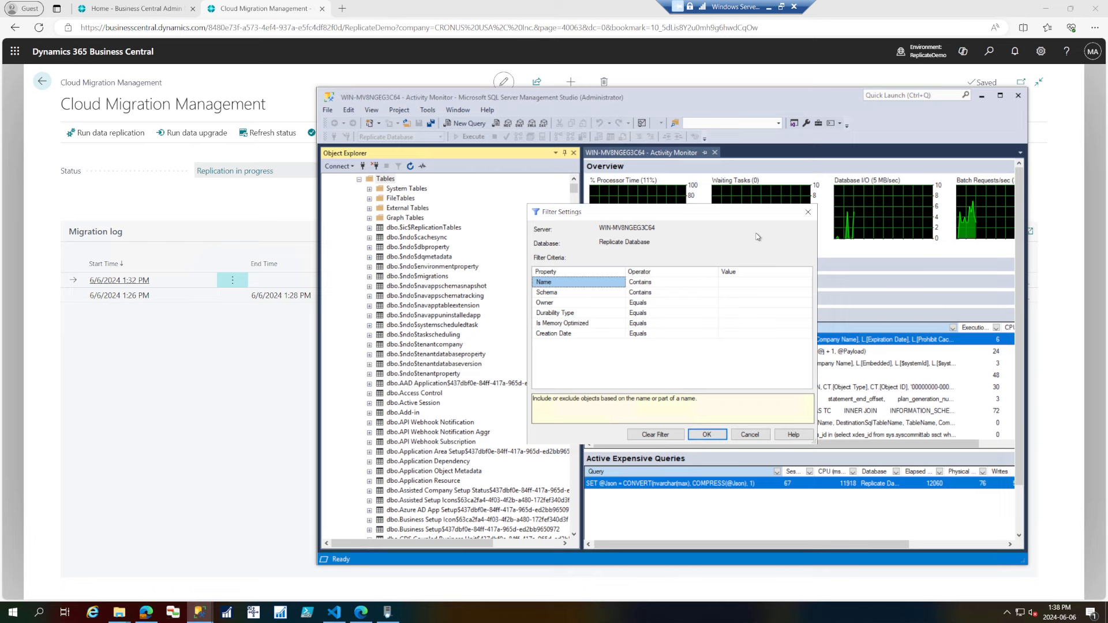
left_click(742, 282)
type("$ic$")
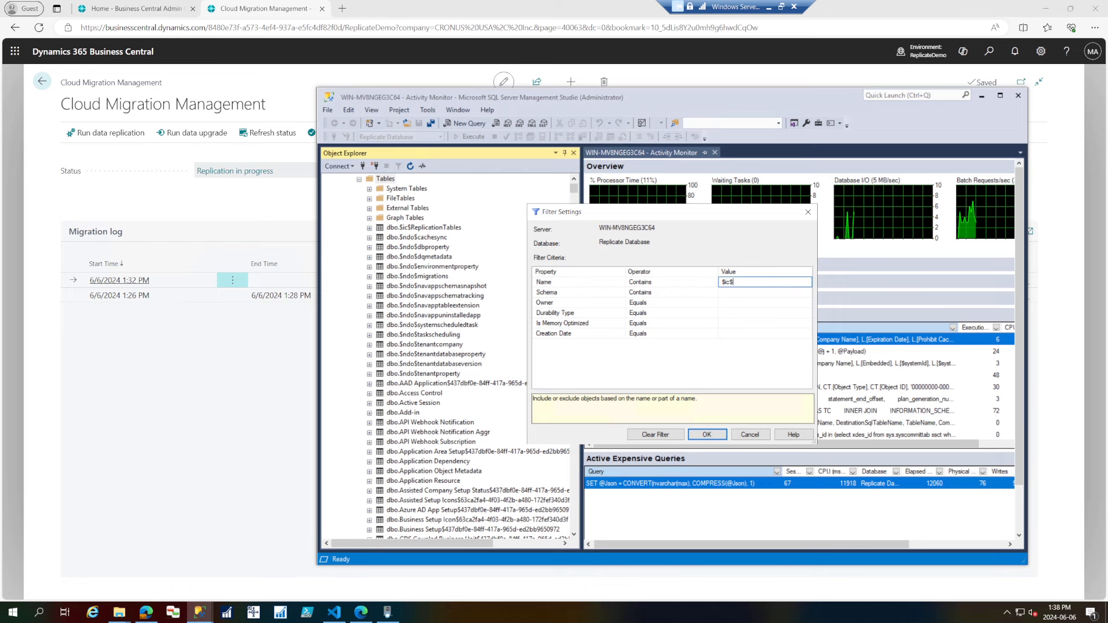
left_click(718, 434)
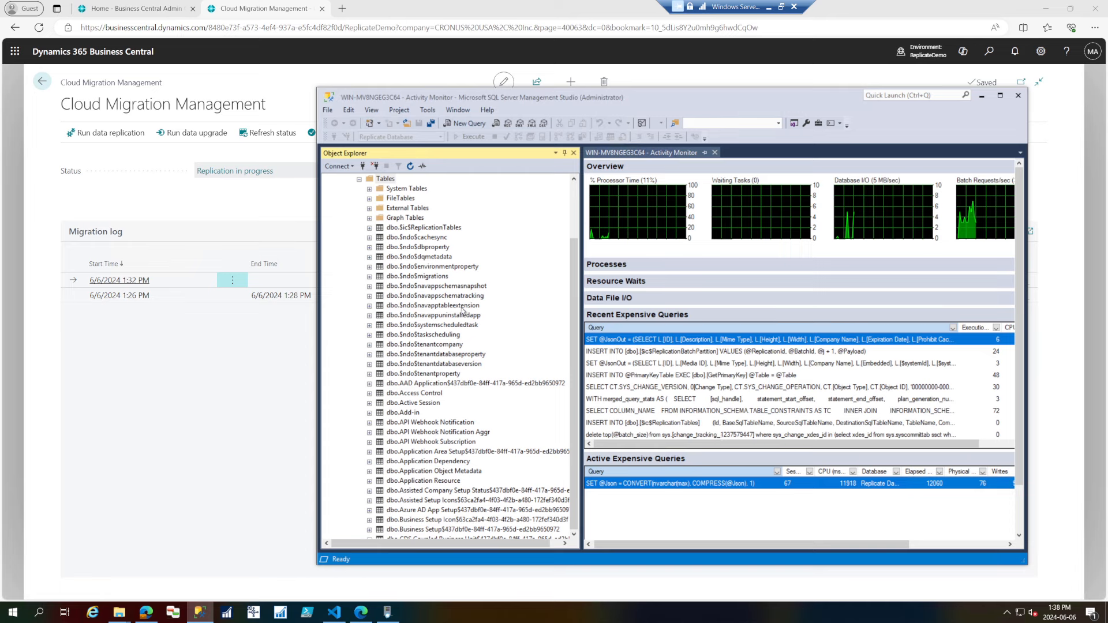
Look over the filtered tables $ic$Replication, $ic$ReplicationBatch, $ic$ReplicationBatchPartition and $ic$ReplicationTables
scroll(450, 300, "up", 3)
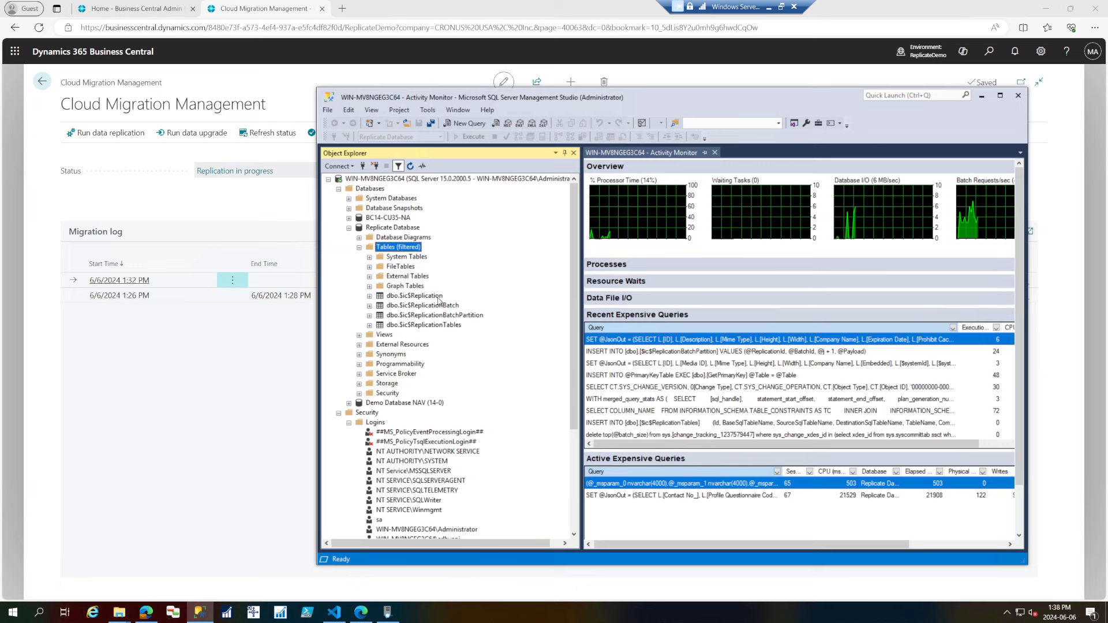
left_click(437, 296)
left_click(446, 306)
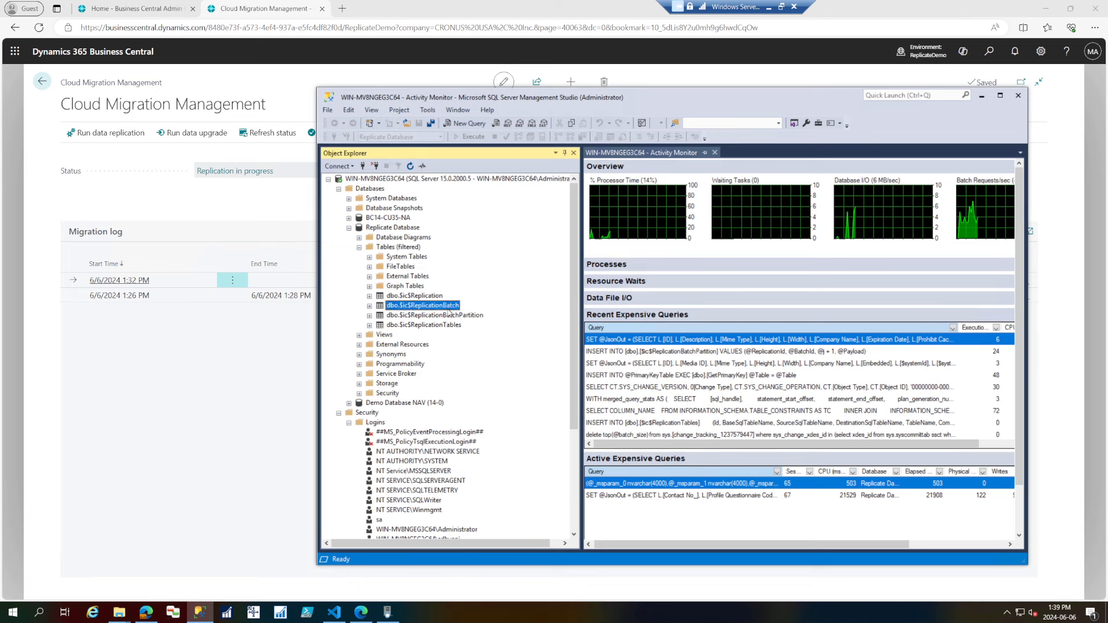
left_click(450, 315)
left_click(454, 325)
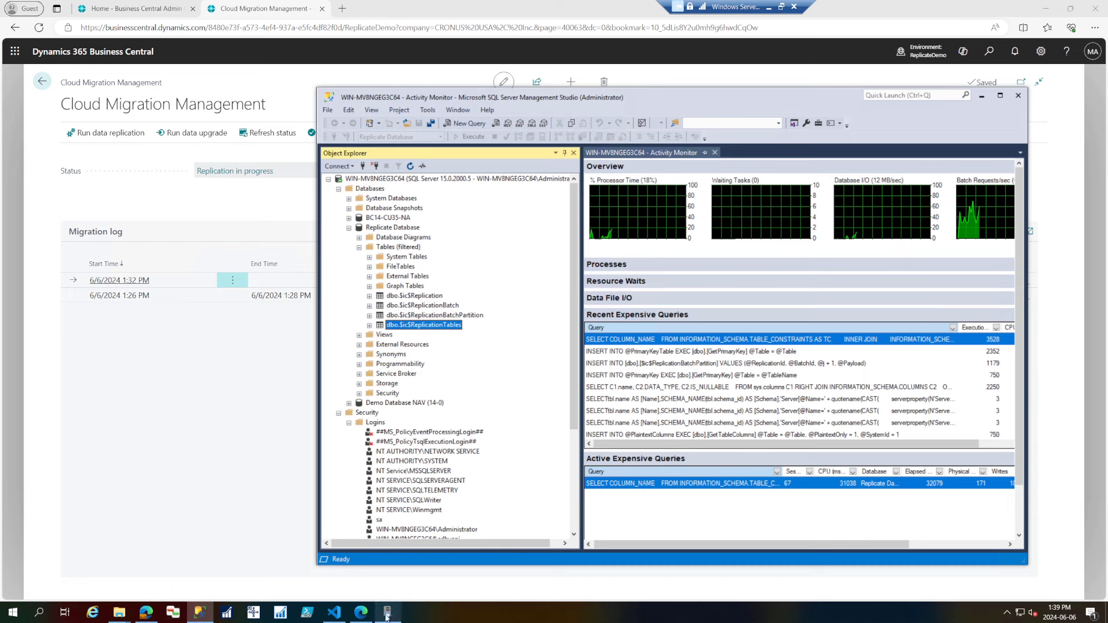
View the registration in Microsoft Integration Runtime Configuration Manager, and return to Business Central to check the Tables remaining figure
left_click(386, 614)
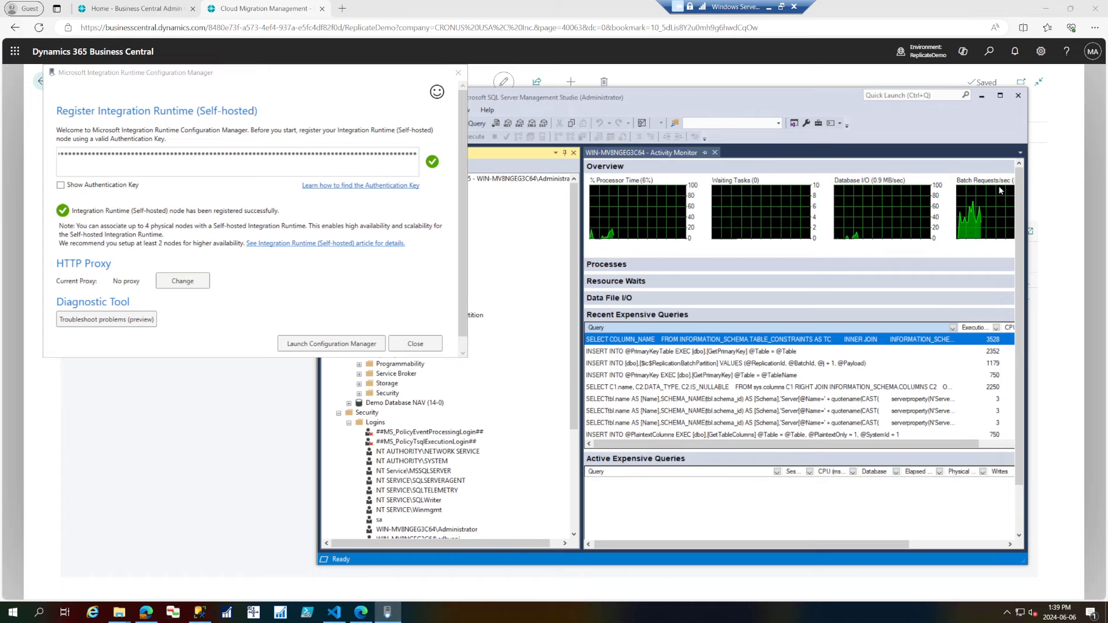
left_click(1060, 230)
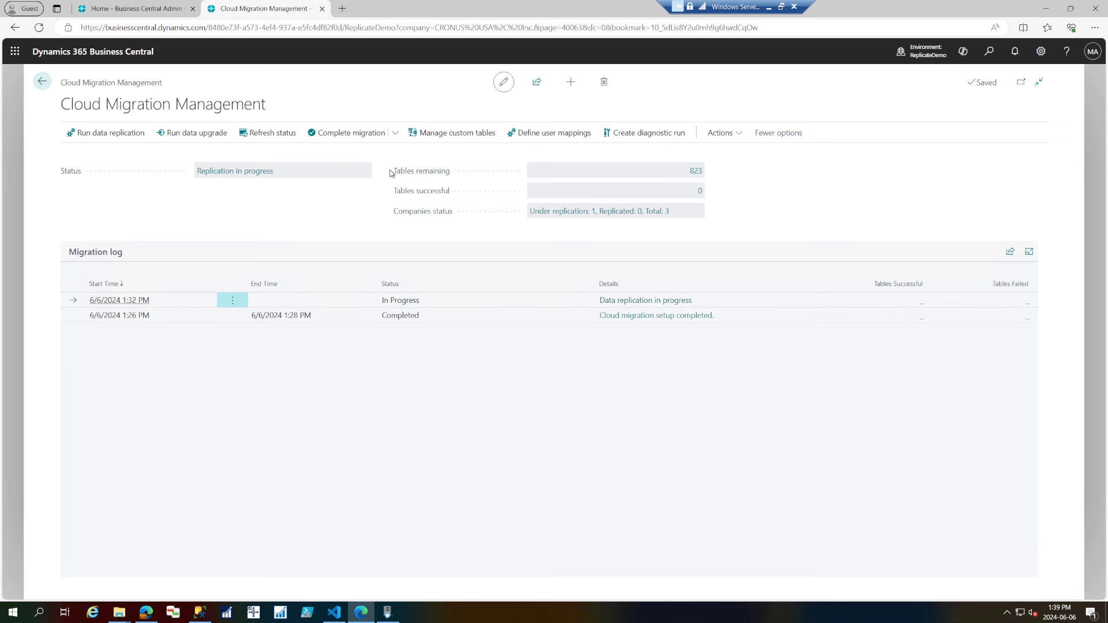
left_click_drag(390, 172, 705, 174)
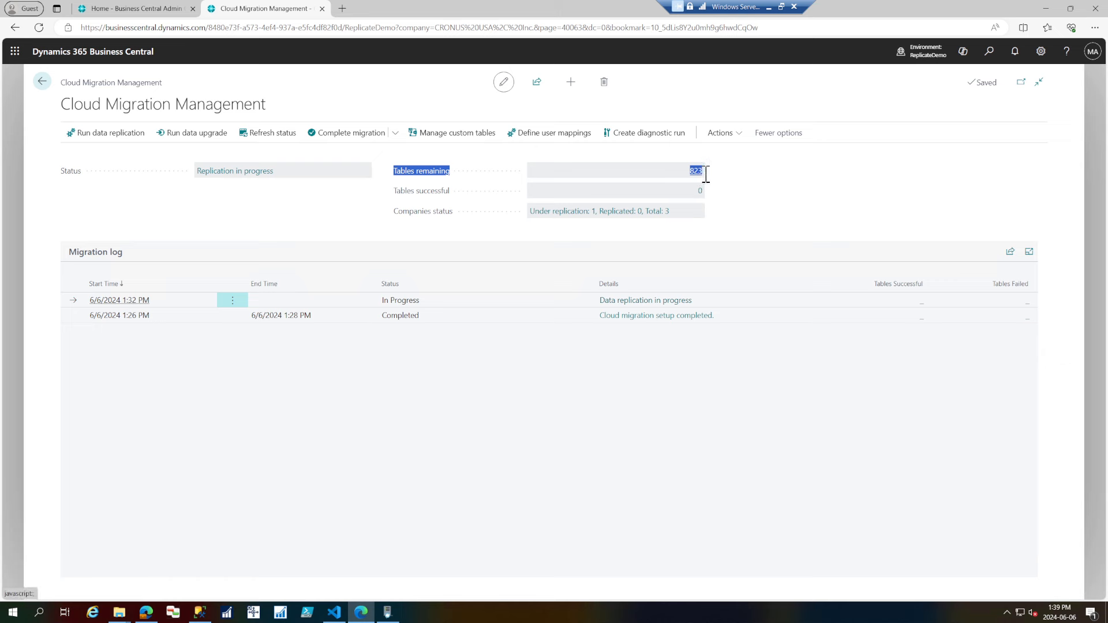
left_click(742, 181)
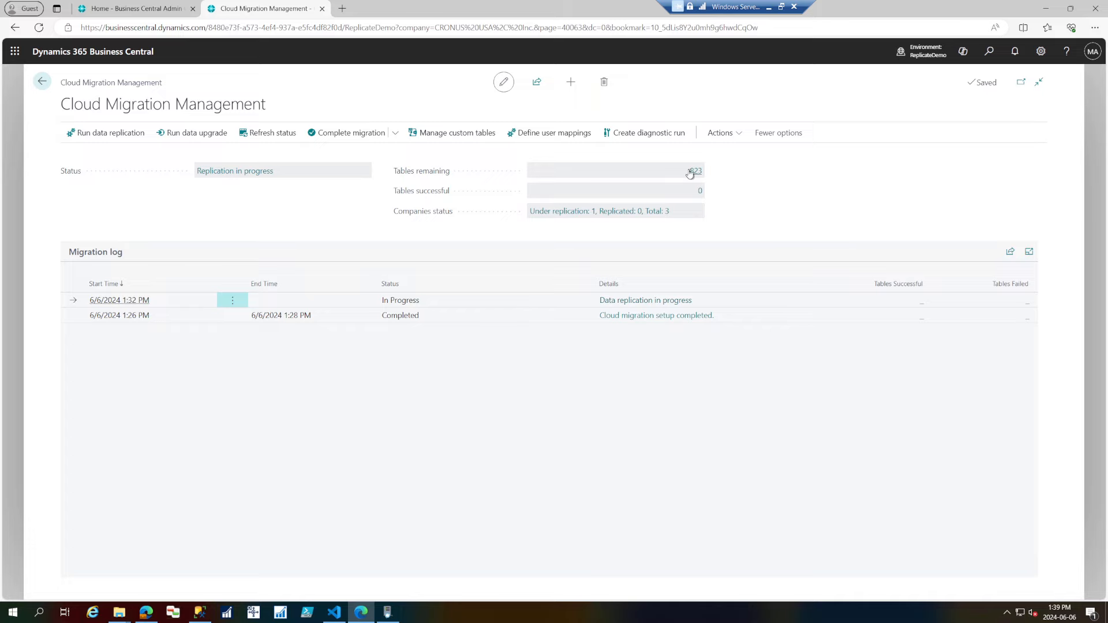
Open the list of remaining tables from Cloud Migration Management and browse their migration statuses
left_click(694, 171)
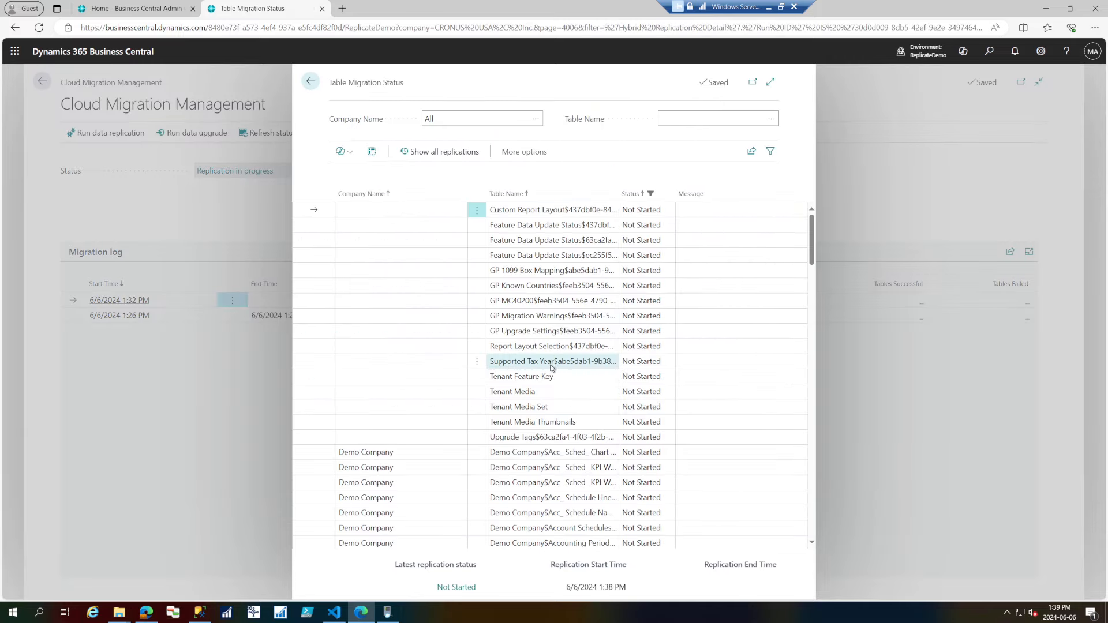
scroll(551, 368, "down", 3)
scroll(551, 368, "down", 10)
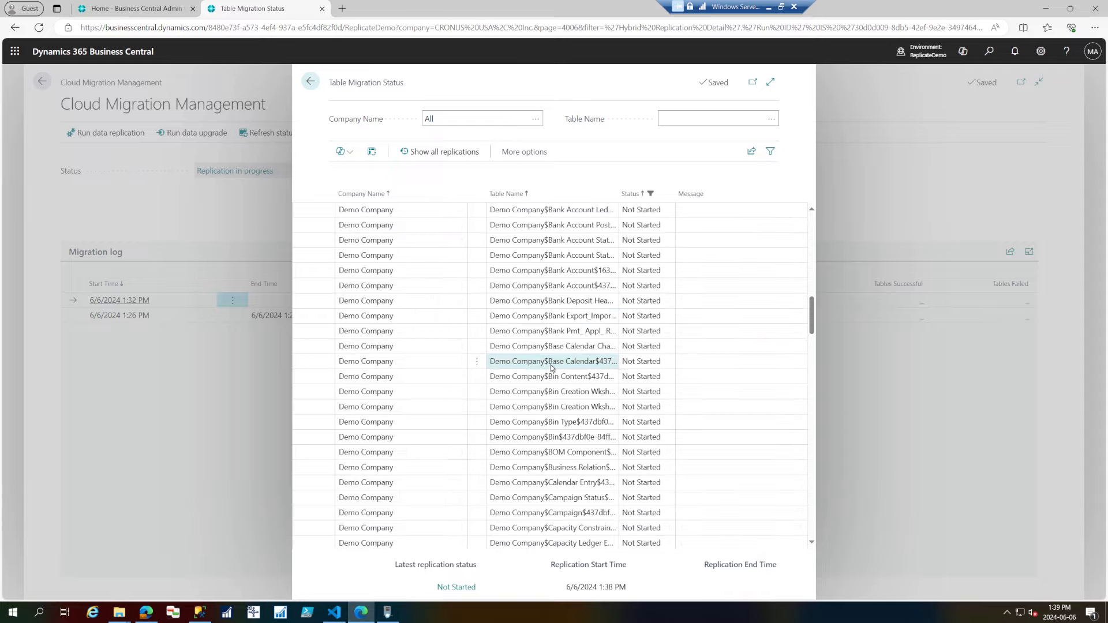
scroll(551, 368, "down", 7)
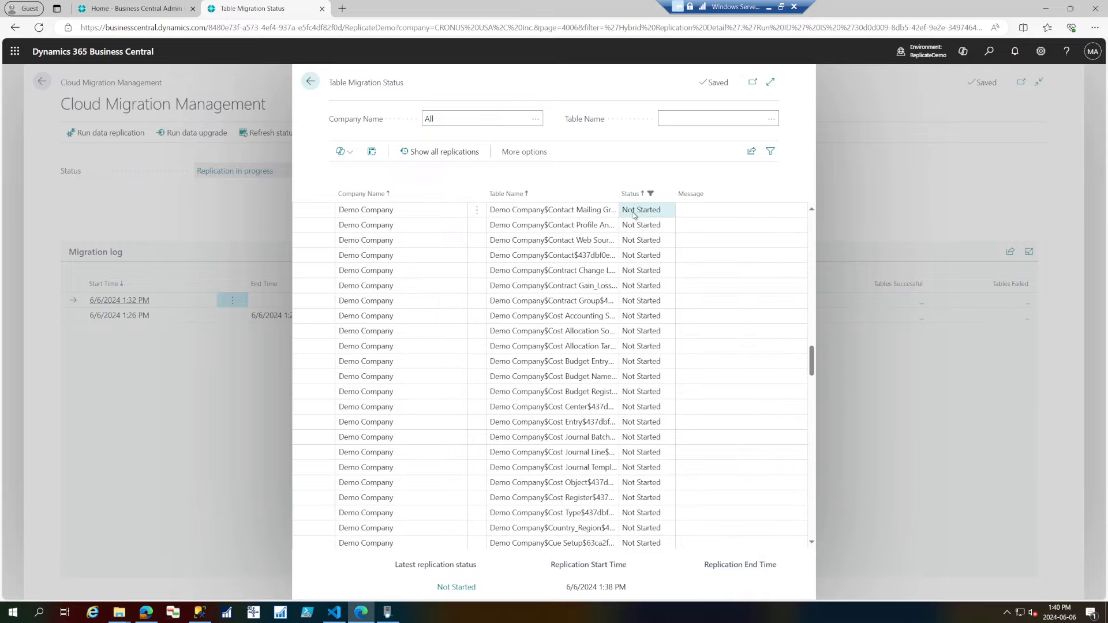
scroll(633, 321, "down", 3)
scroll(633, 321, "down", 10)
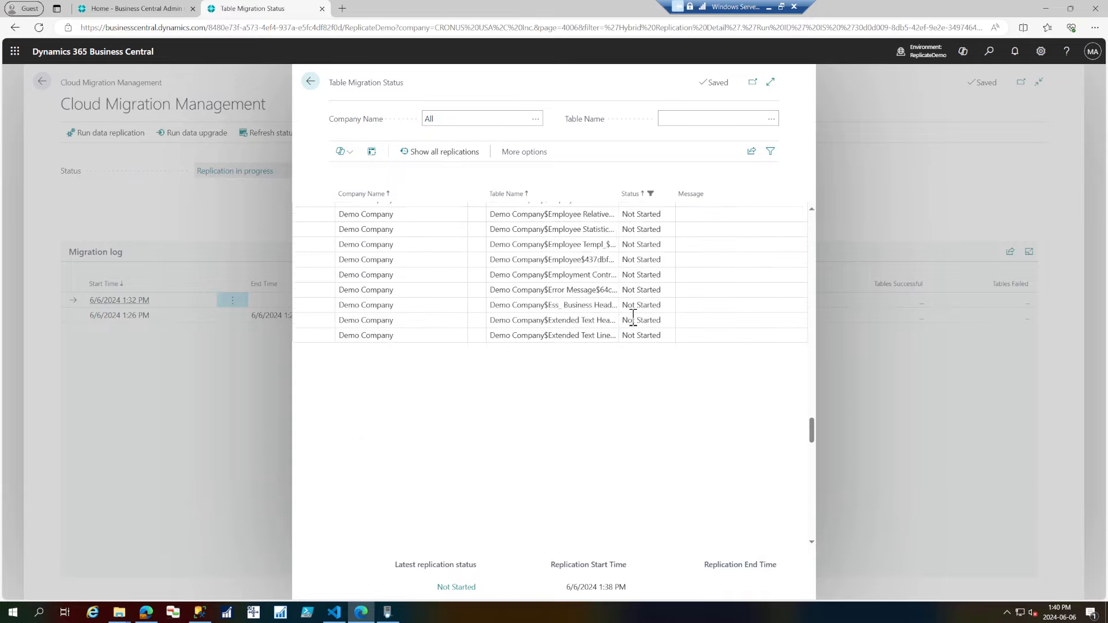
scroll(633, 321, "down", 8)
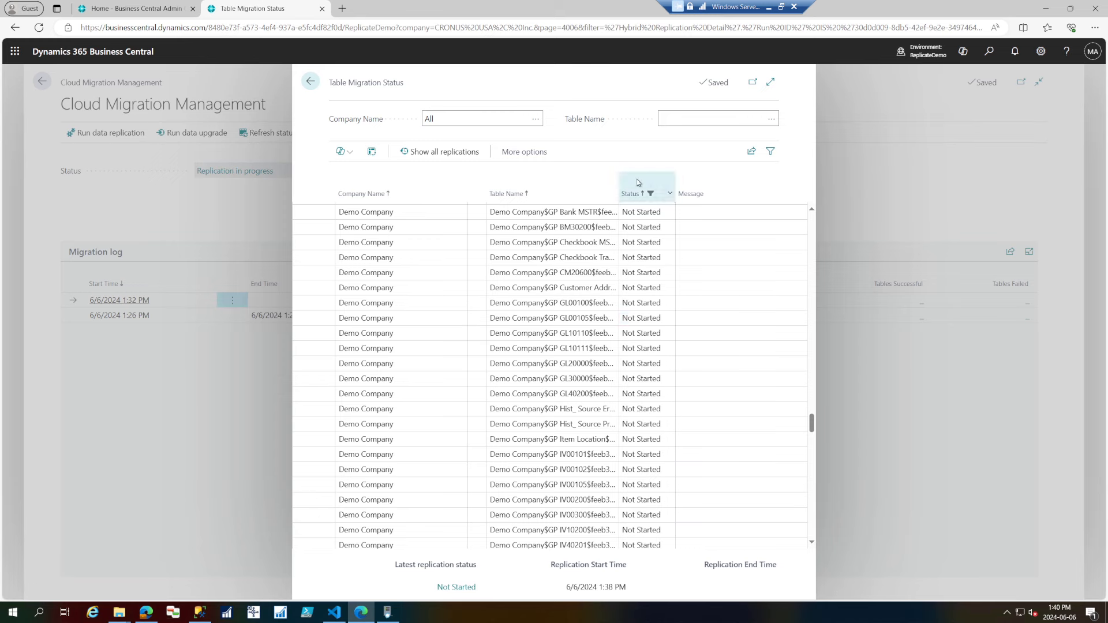
Sort the Table Migration Status list by Status in descending and back in ascending order, and examine its entries
left_click(637, 195)
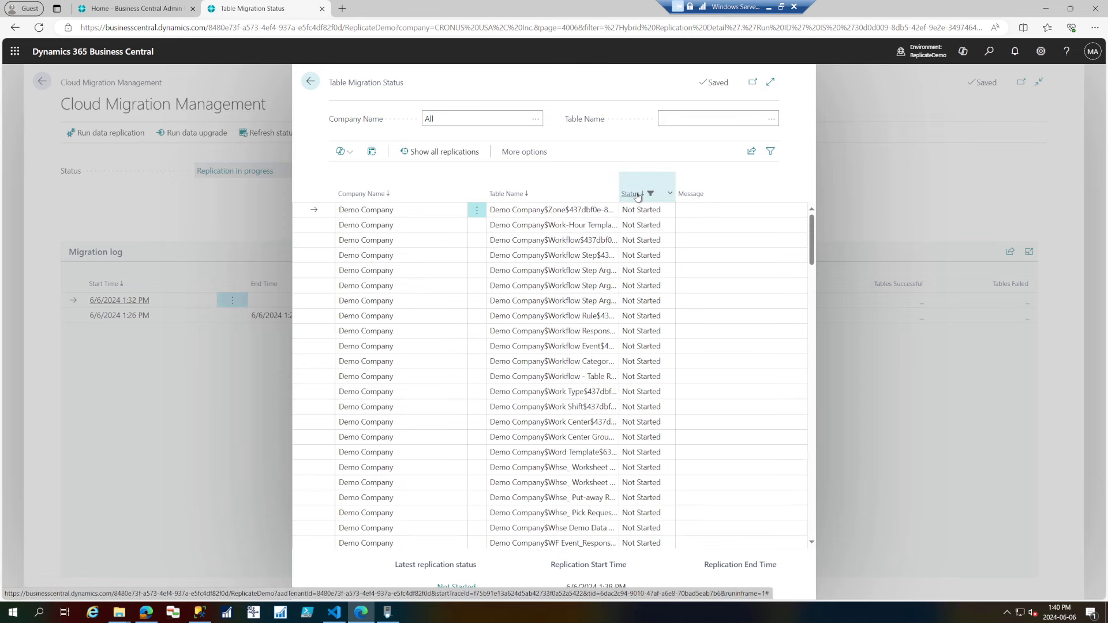
left_click(637, 195)
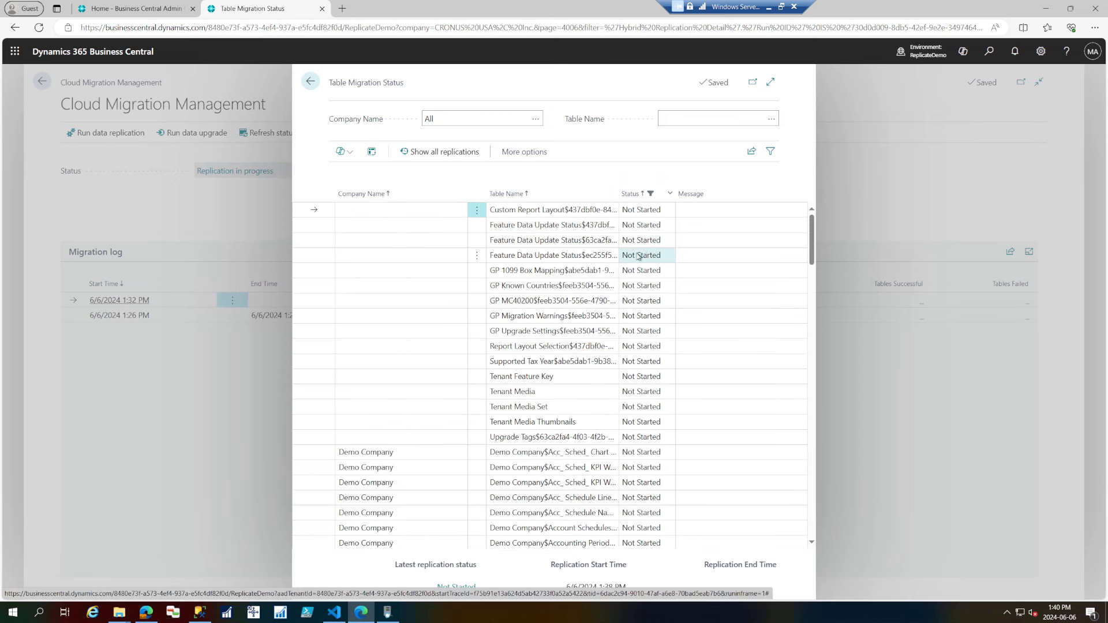
scroll(547, 423, "down", 10)
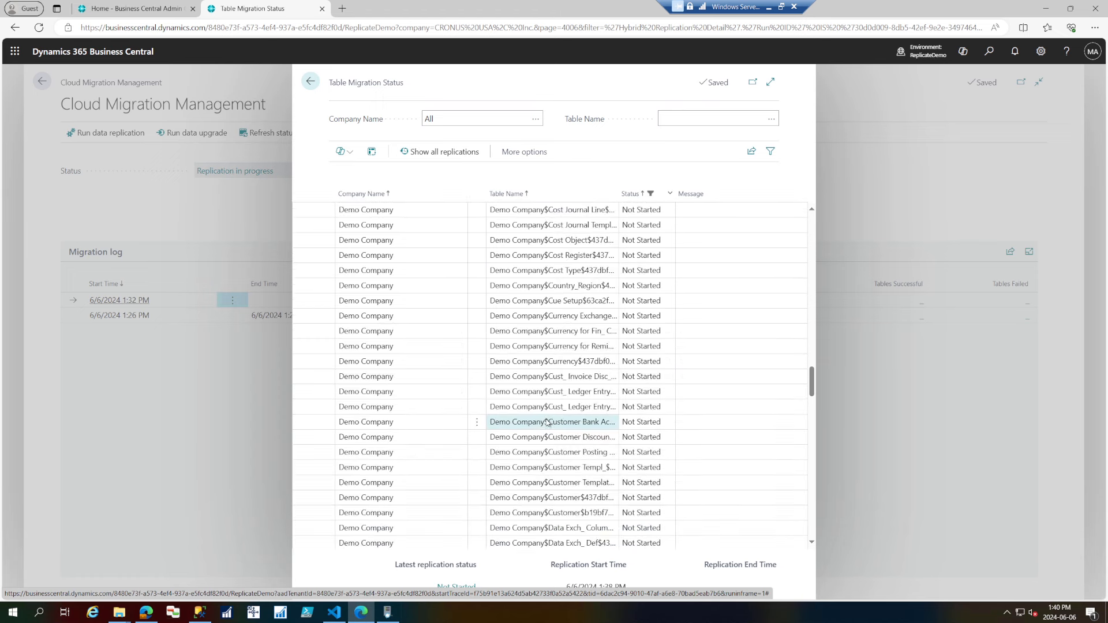
scroll(548, 423, "down", 10)
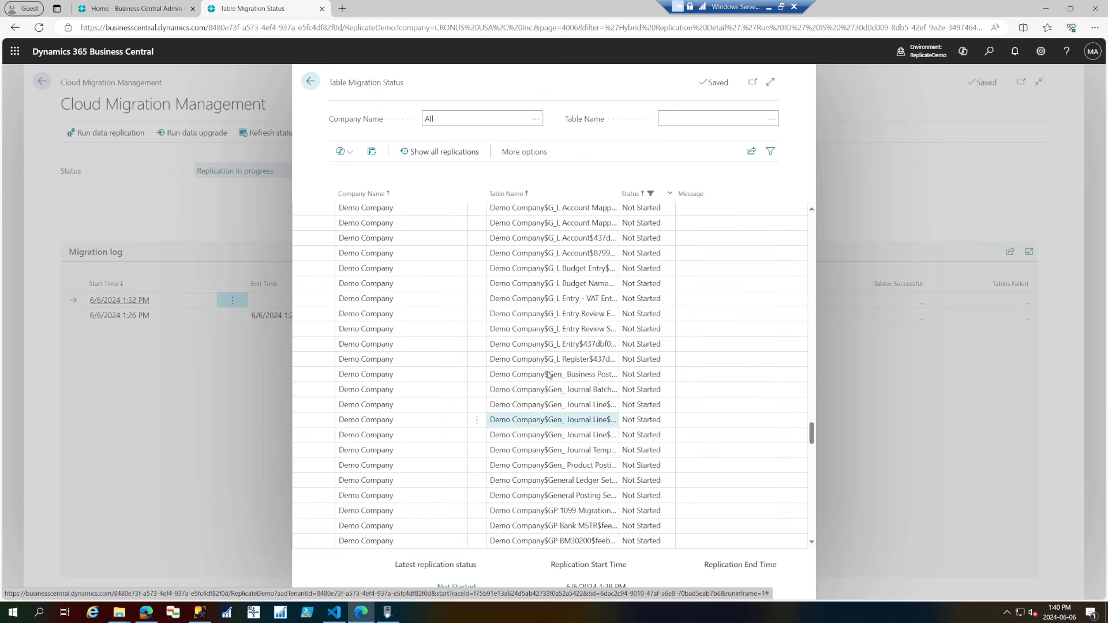
Return to Cloud Migration Management and refresh the migration status
left_click(316, 83)
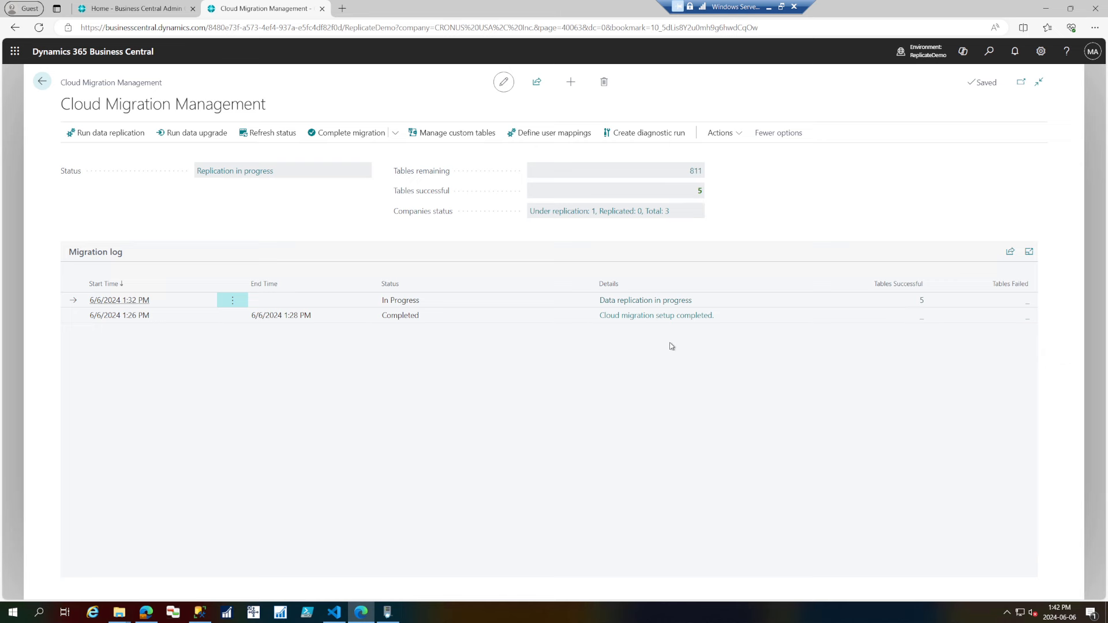
left_click(261, 132)
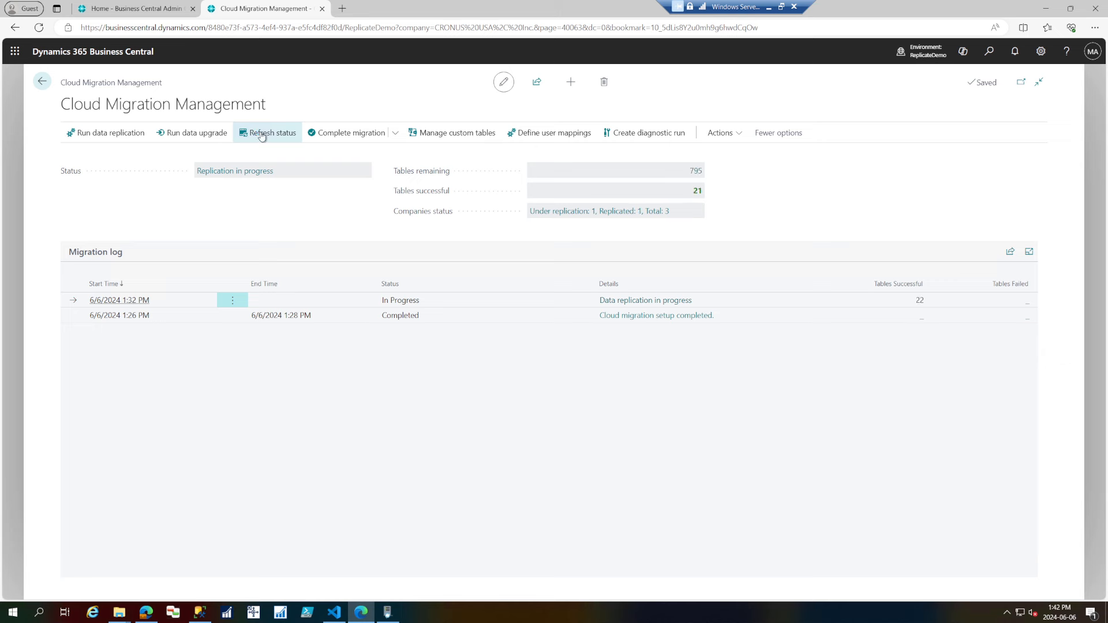
left_click(261, 133)
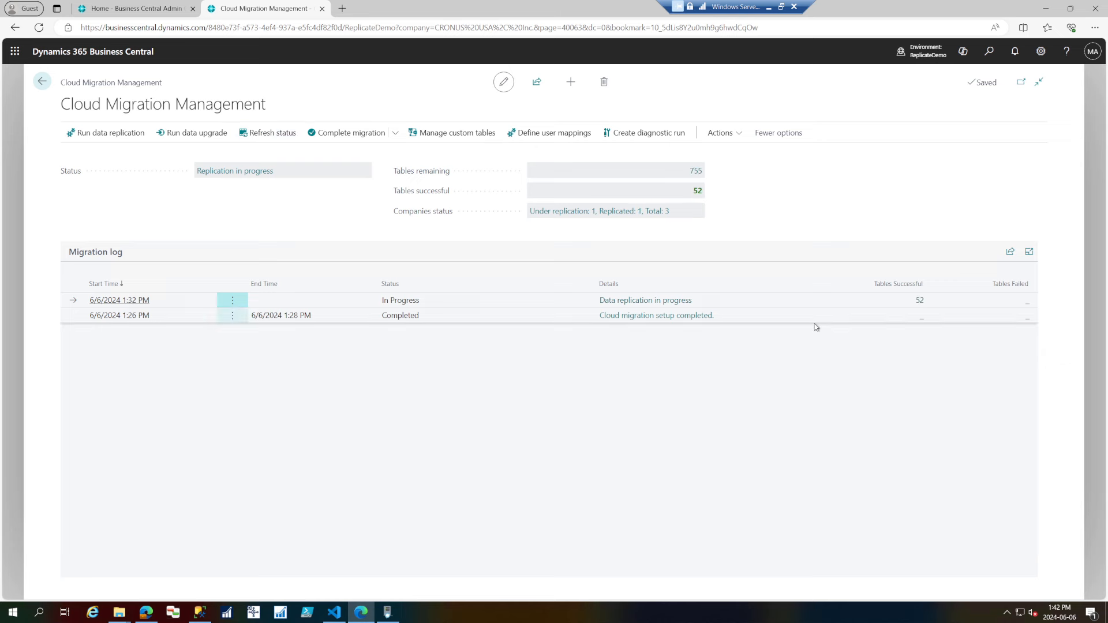
Open the successful tables of the in-progress replication run, expand the list to full width and review messages and record counts
left_click(921, 300)
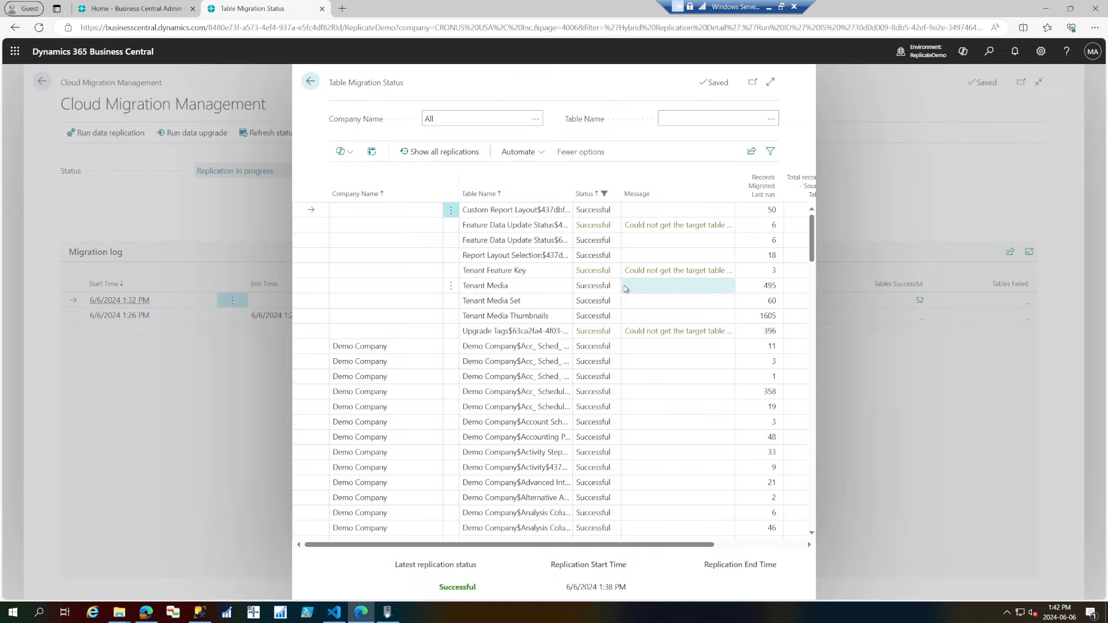
left_click(770, 82)
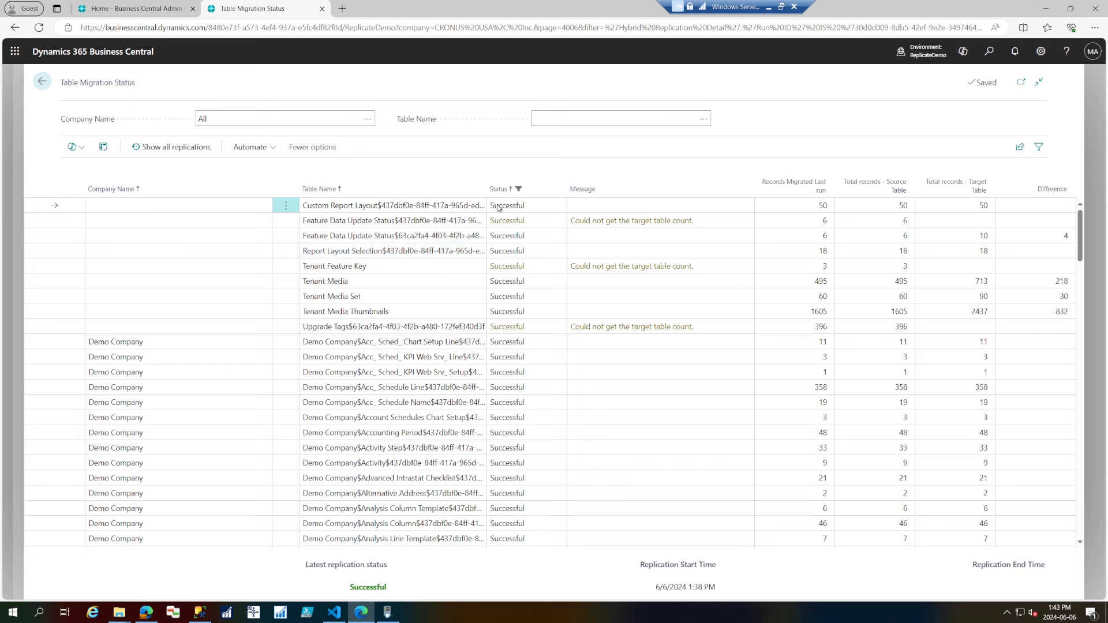
left_click(632, 223)
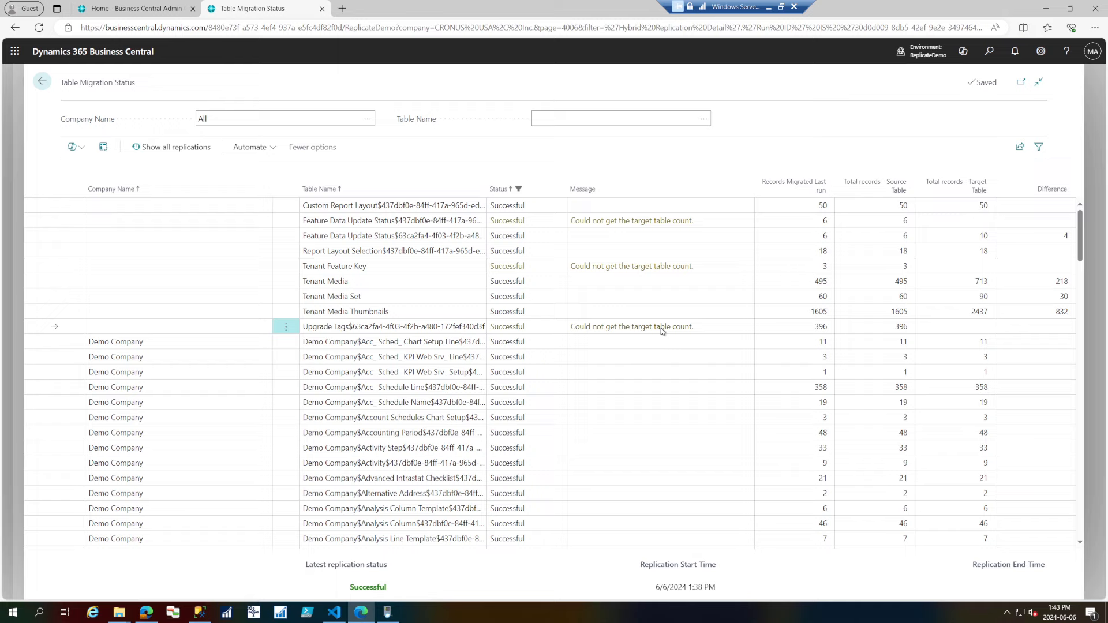
scroll(662, 331, "down", 10)
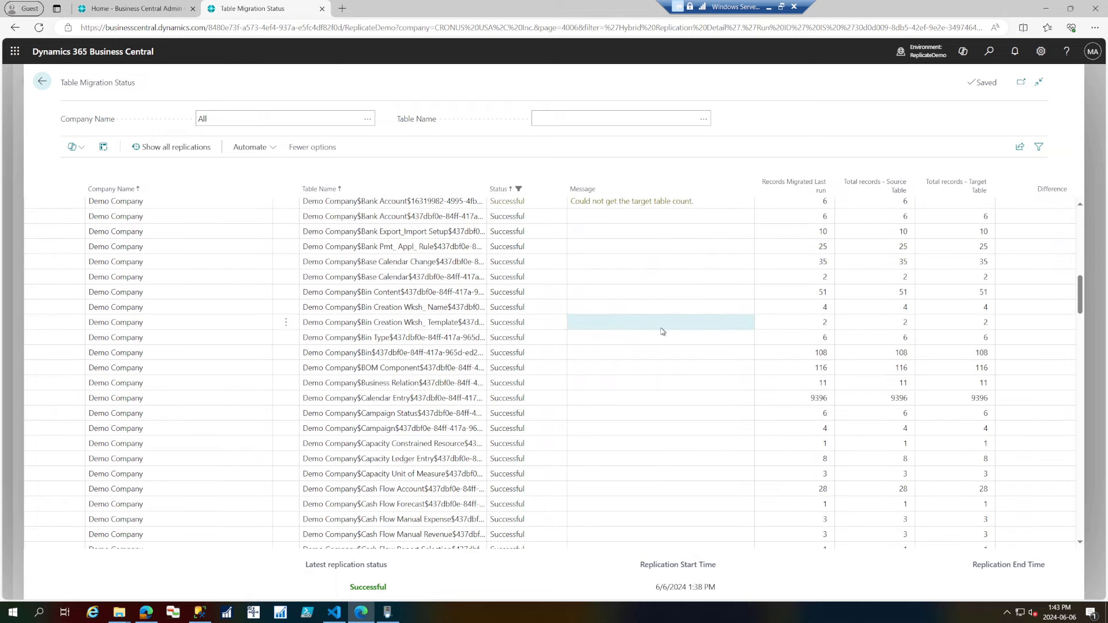
scroll(662, 331, "down", 15)
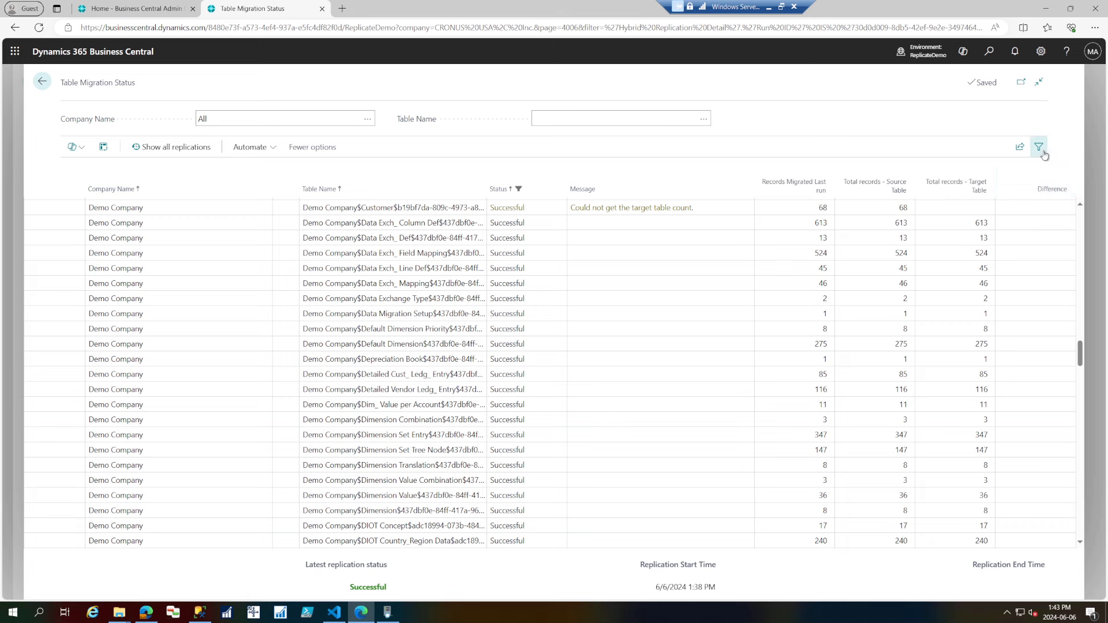
Filter the Table Migration Status list to show only tables with the Warning status instead of Successful
left_click(1039, 148)
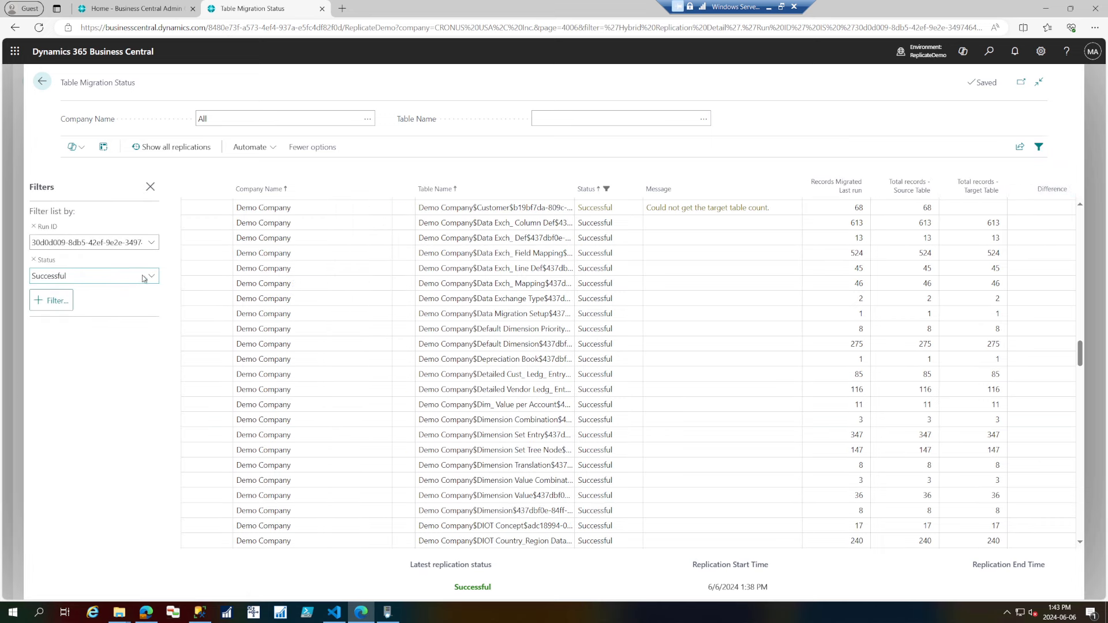
left_click(148, 276)
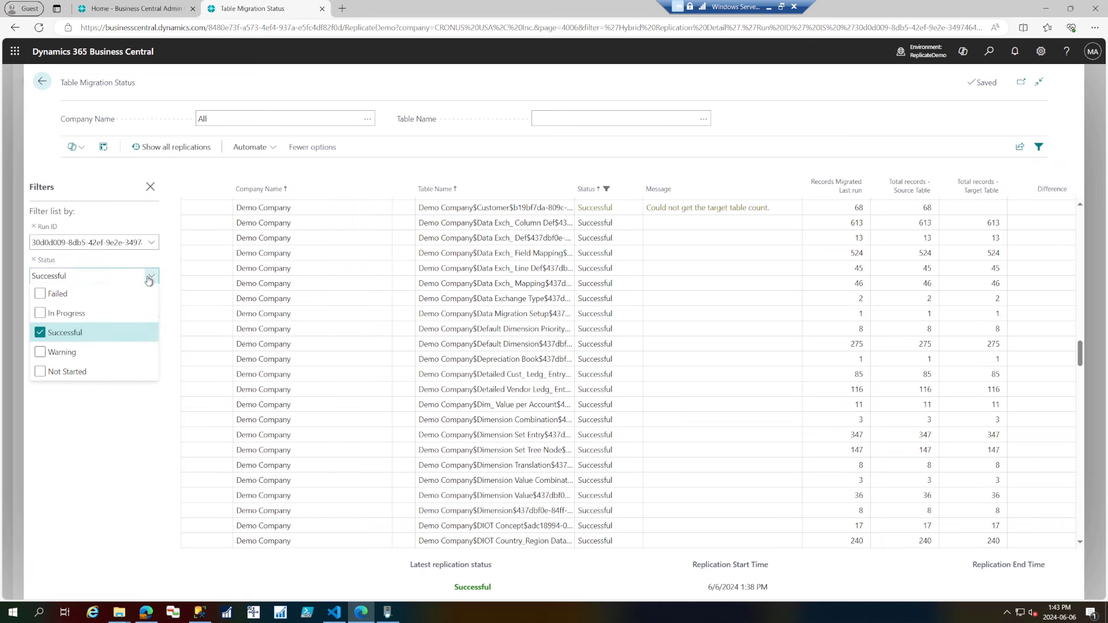
left_click(65, 333)
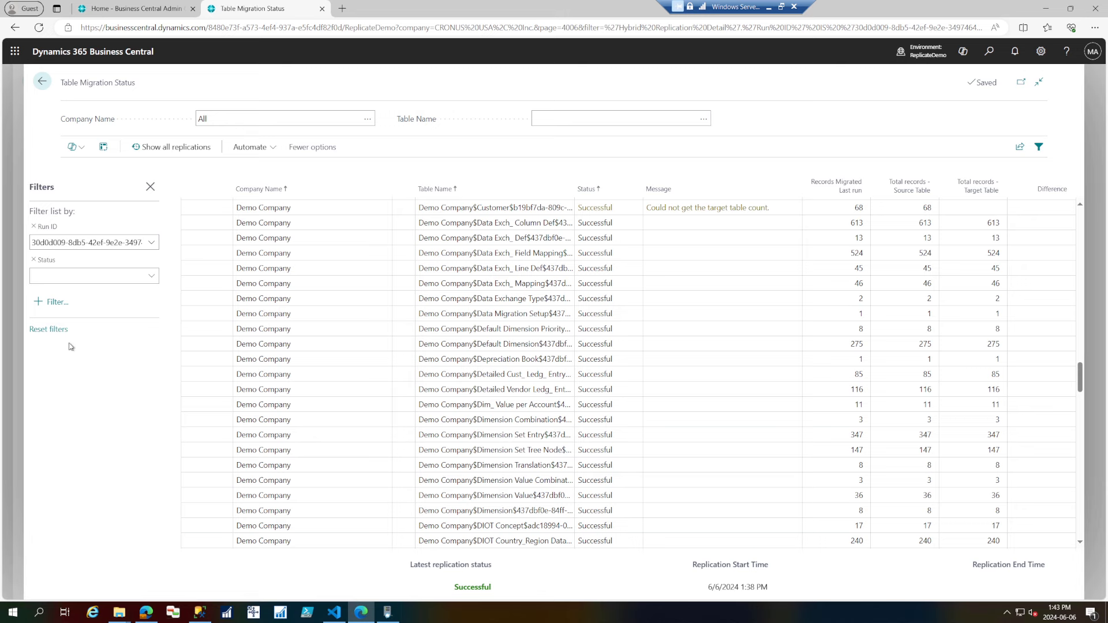
left_click(132, 281)
left_click(55, 353)
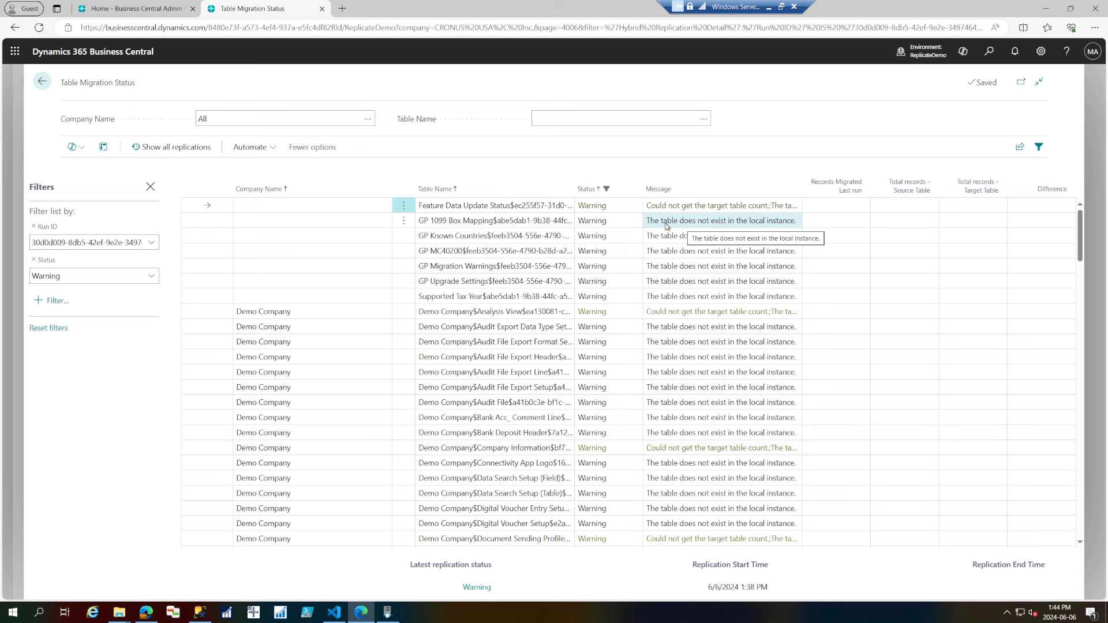
Examine the warning messages of the GP tables, from GP 1099 Box Mapping to GP Upgrade Settings, and Supported Tax Year
left_click(712, 223)
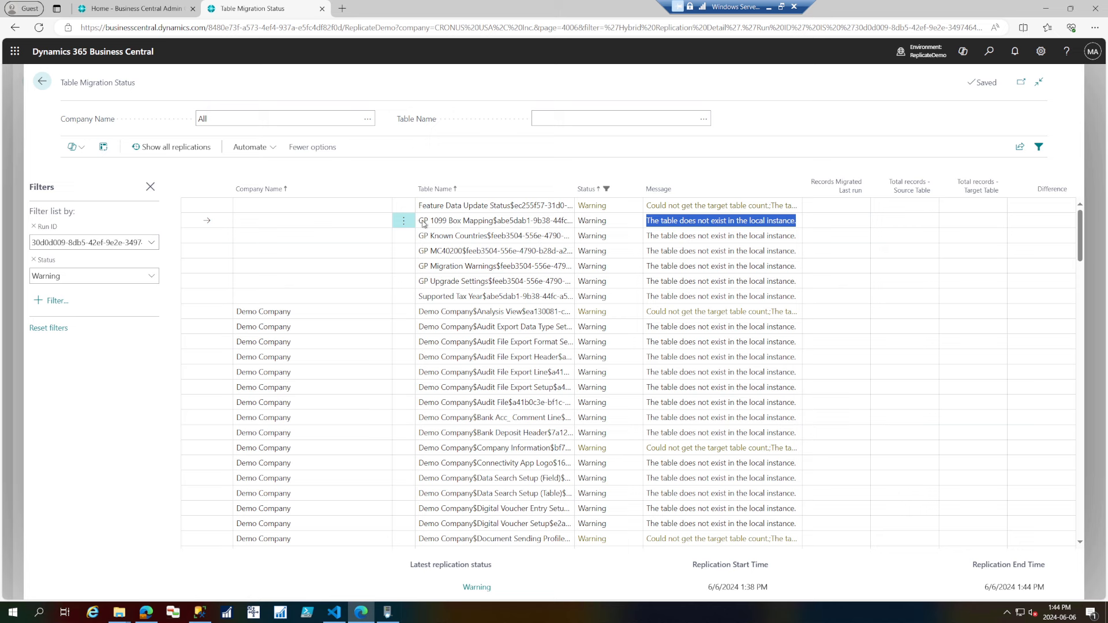
left_click_drag(419, 223, 482, 225)
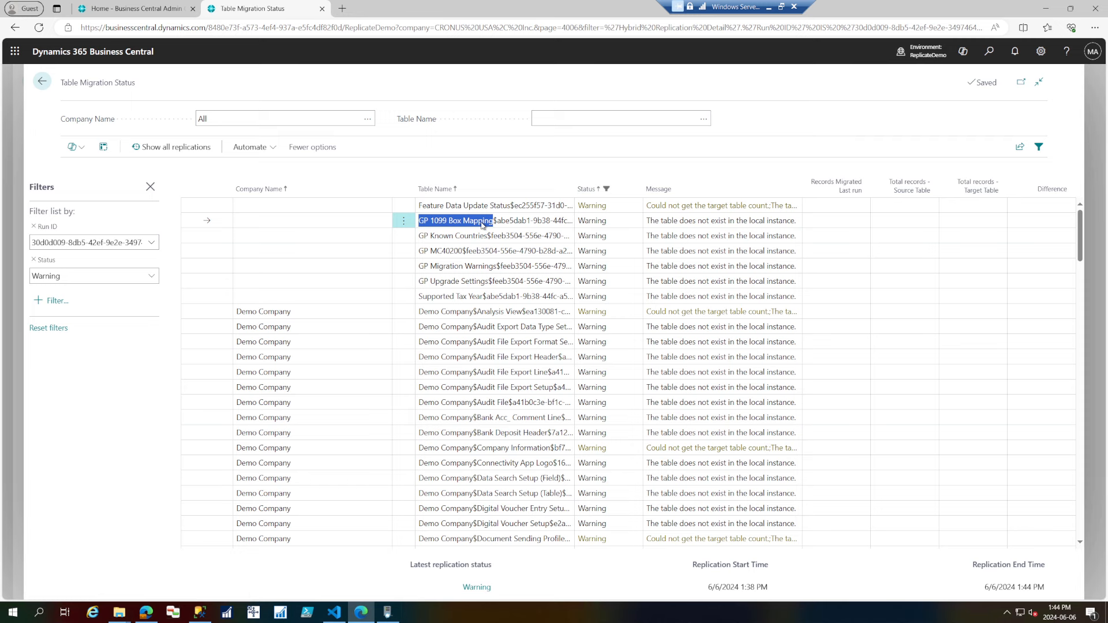
left_click_drag(482, 225, 489, 284)
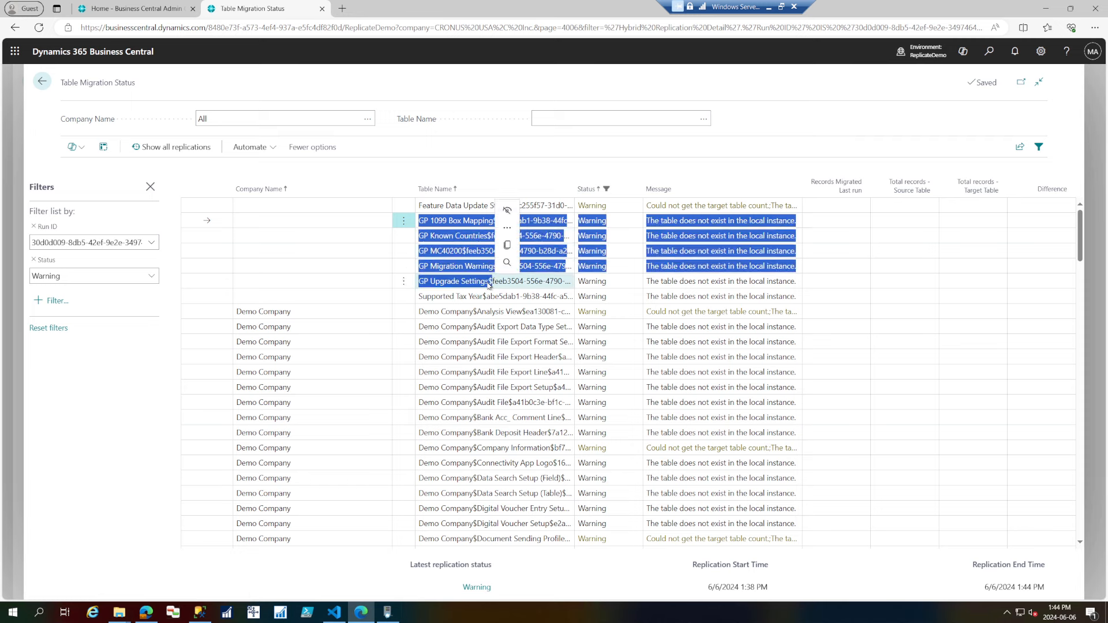
left_click(489, 283)
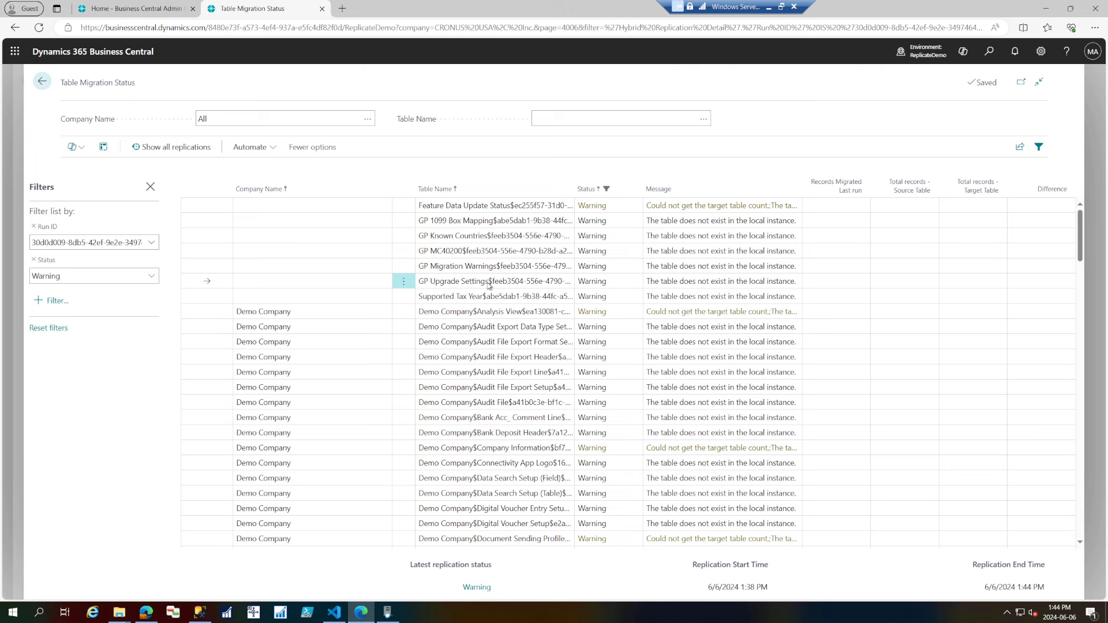
left_click_drag(679, 296, 688, 222)
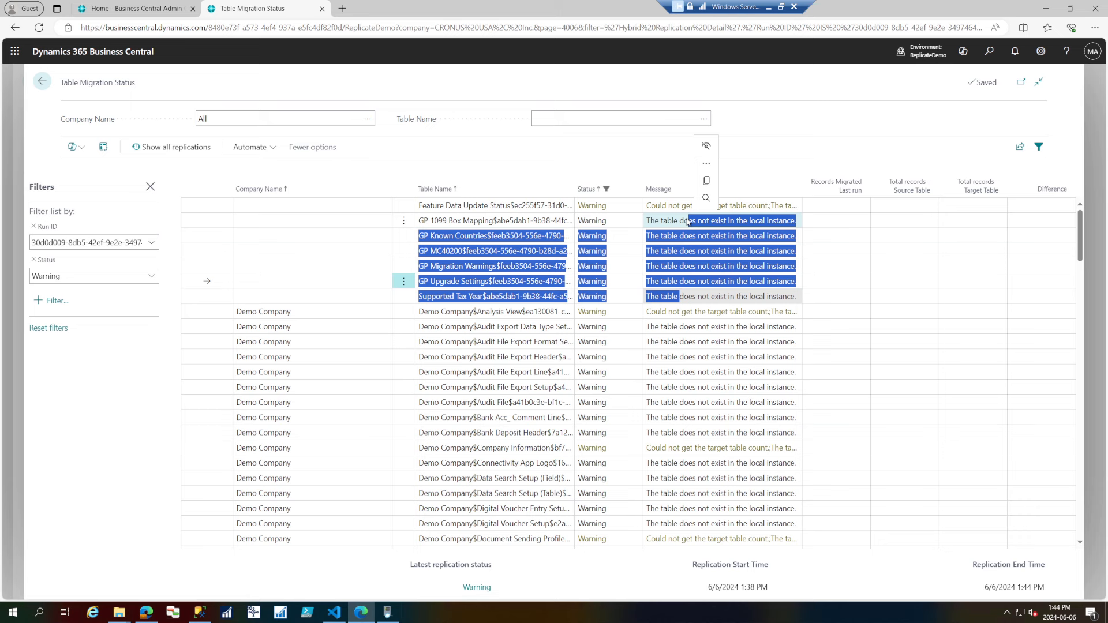
Change the status filter to In Progress and Successful, and browse the matching tables
left_click(154, 274)
left_click(74, 316)
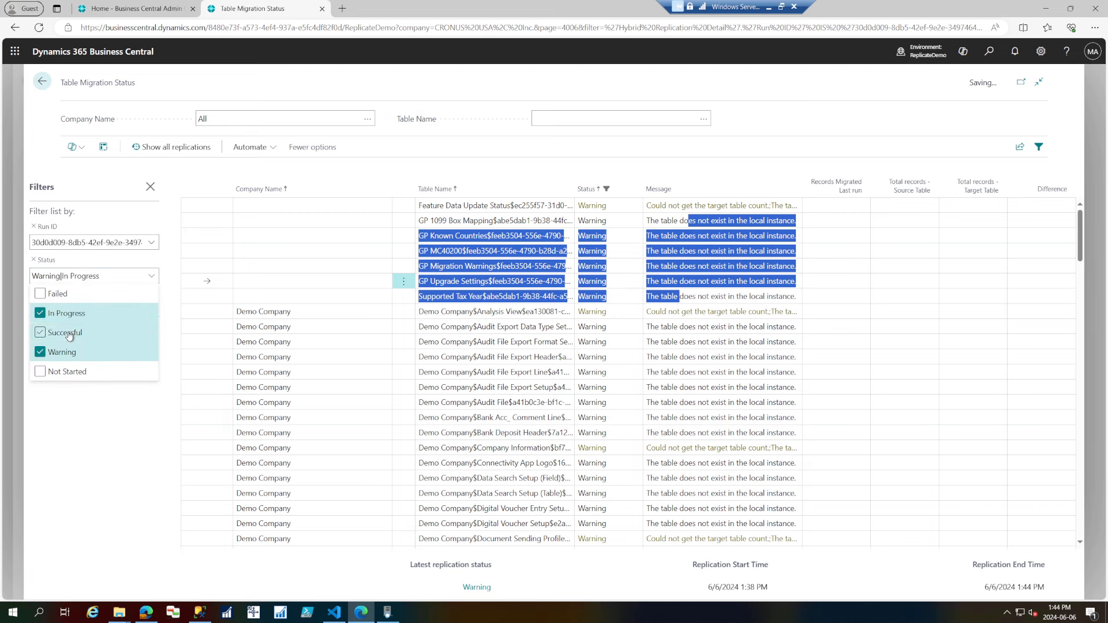
left_click(62, 353)
left_click(63, 333)
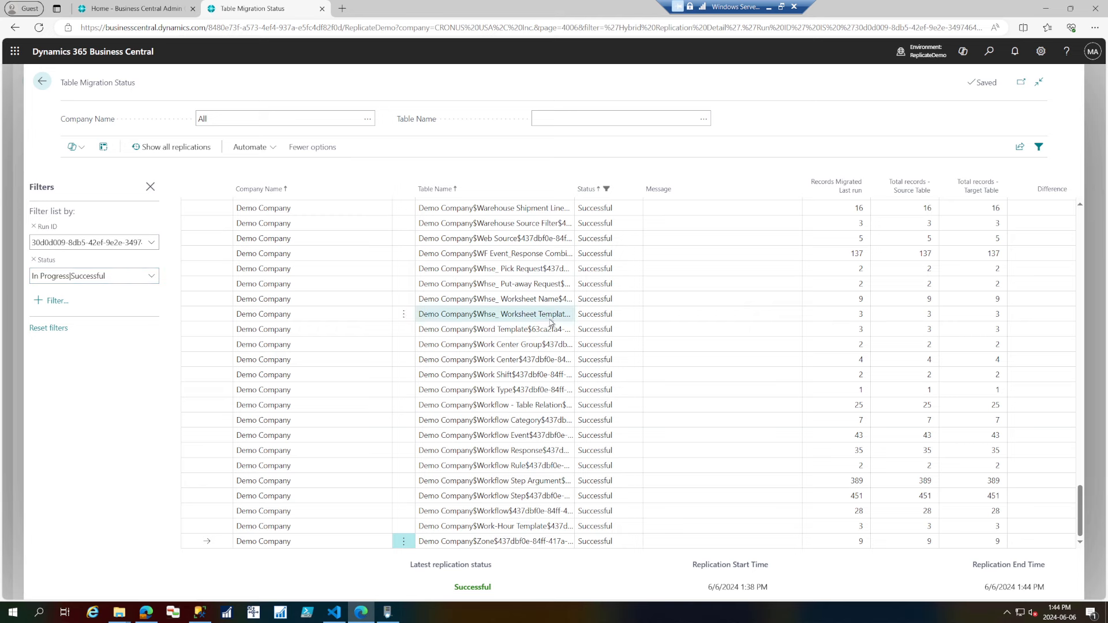
left_click_drag(1076, 511, 1081, 211)
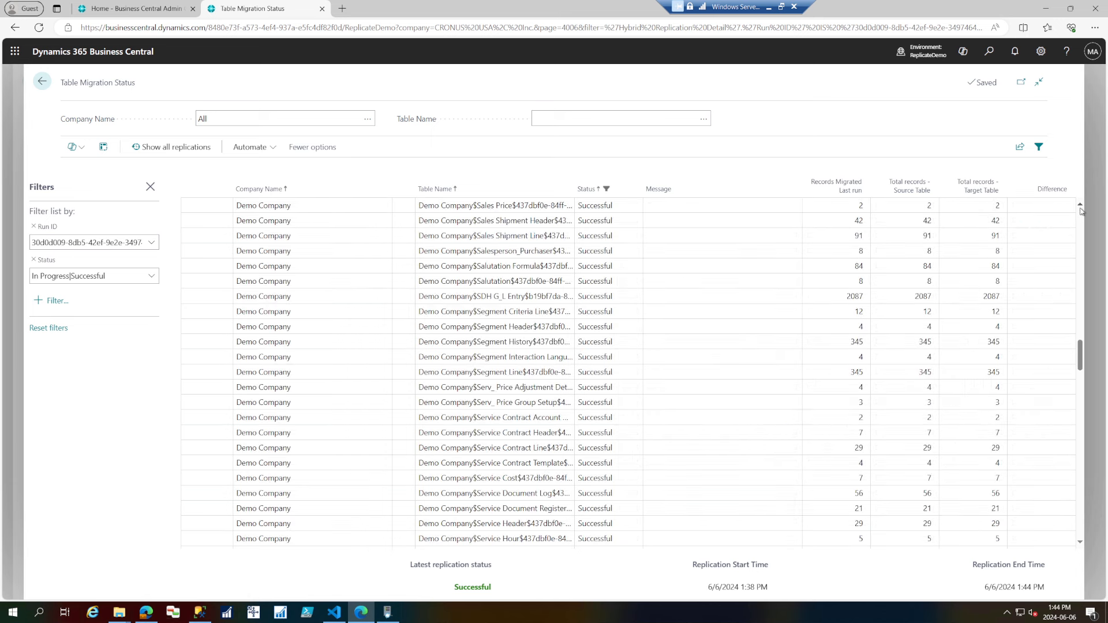
Change the status filter to Failed and Not Started to check for tables that were not replicated
left_click(151, 277)
left_click(63, 314)
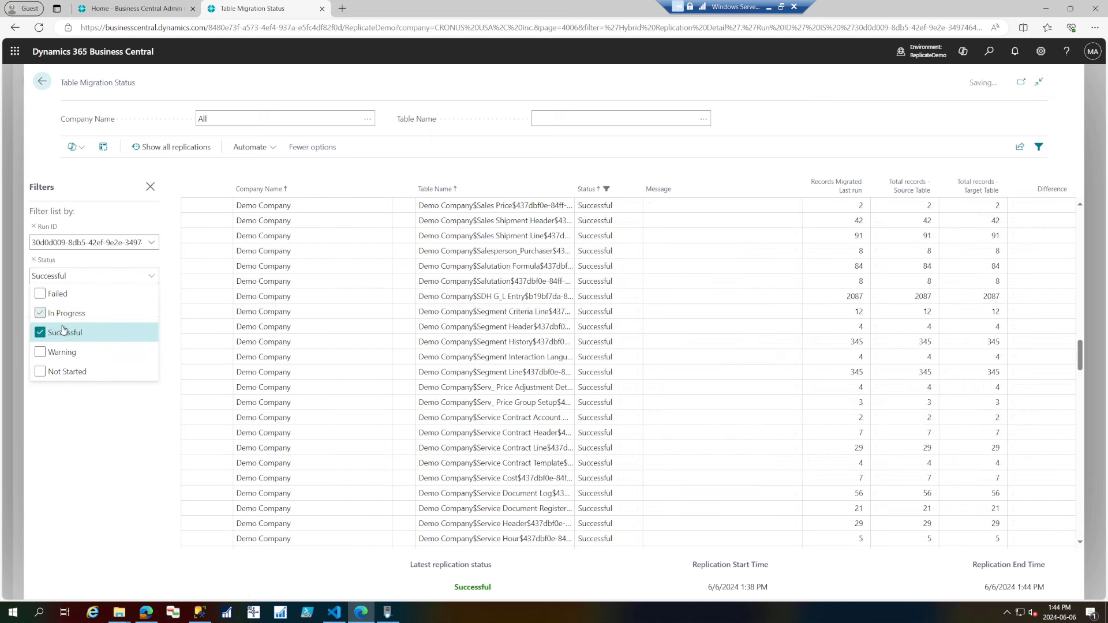
left_click(69, 278)
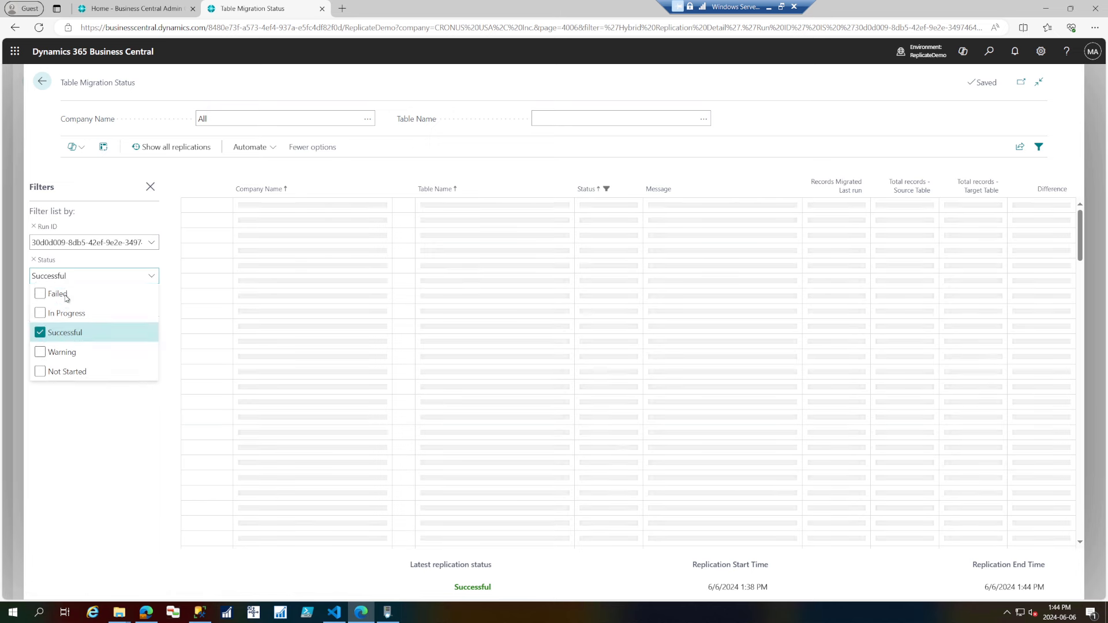
left_click(60, 294)
left_click(54, 333)
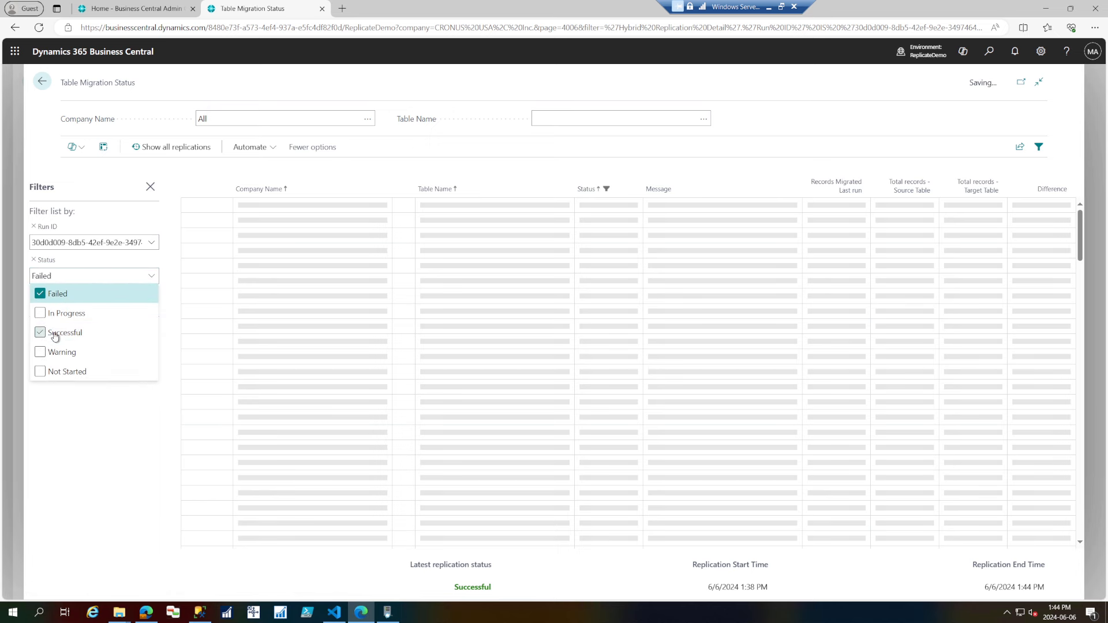
left_click(57, 372)
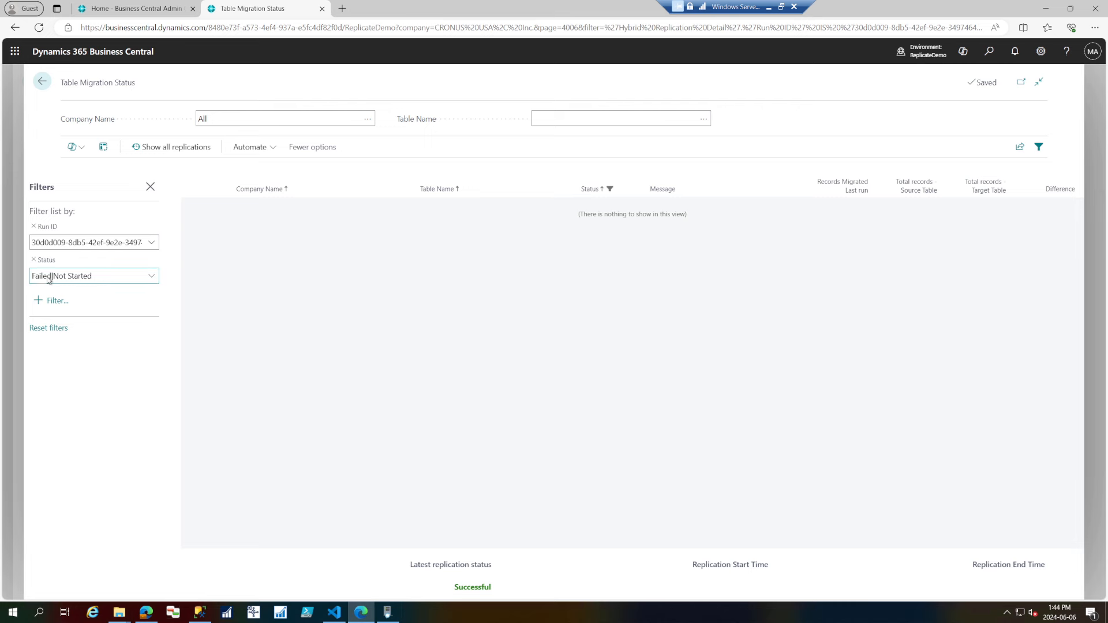
Check the list filtered by Successful and by In Progress separately, clear the status filter, and return to Cloud Migration Management
left_click(124, 283)
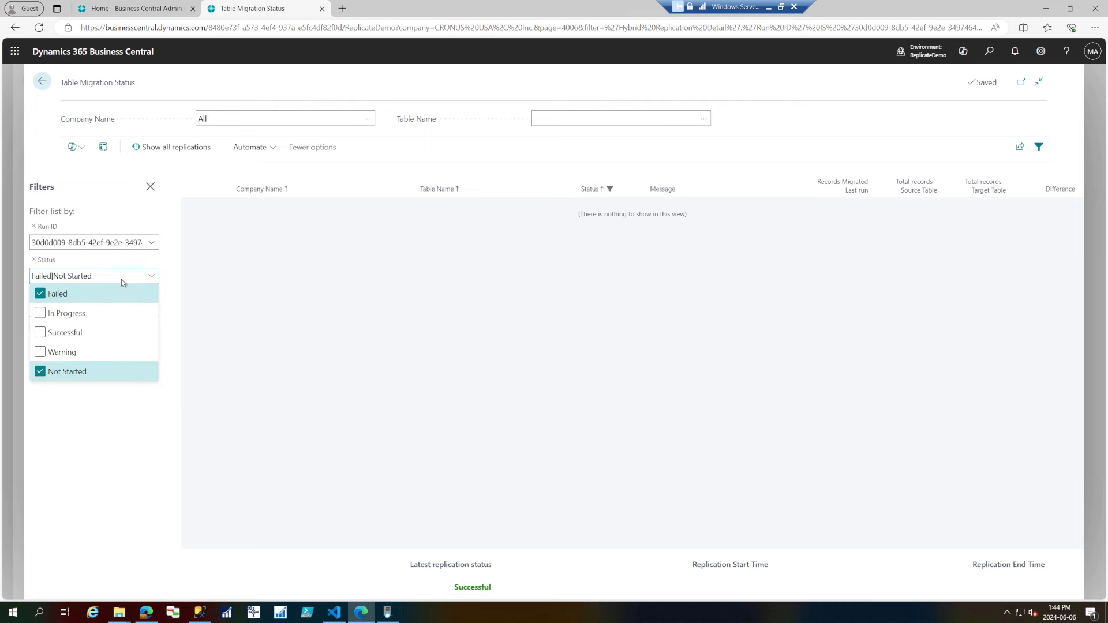
left_click(82, 296)
left_click(79, 373)
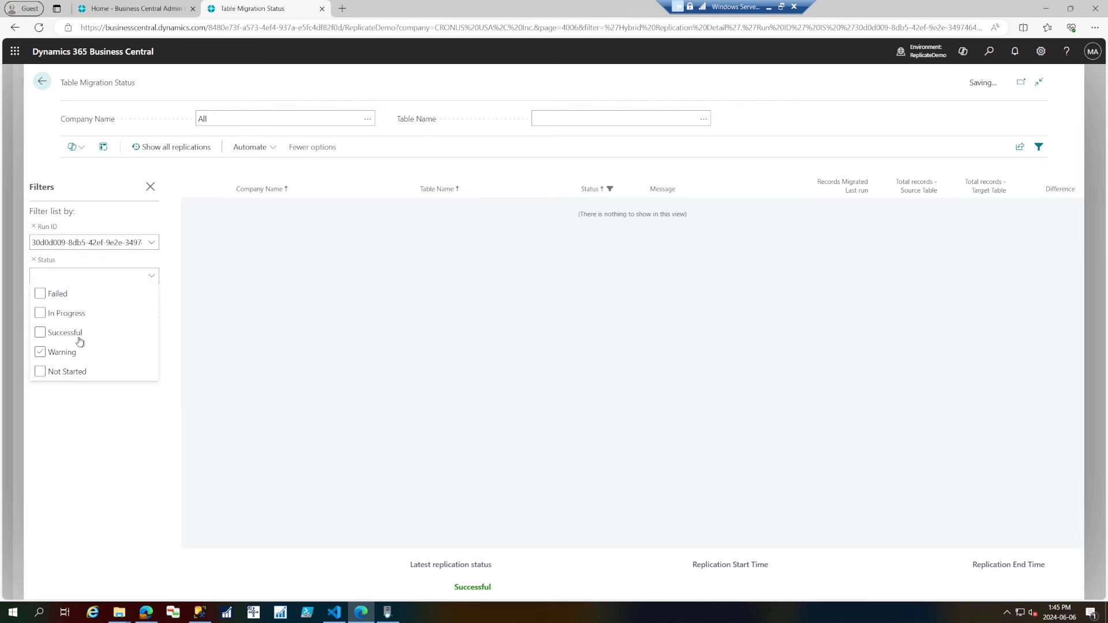
left_click(79, 334)
left_click(80, 333)
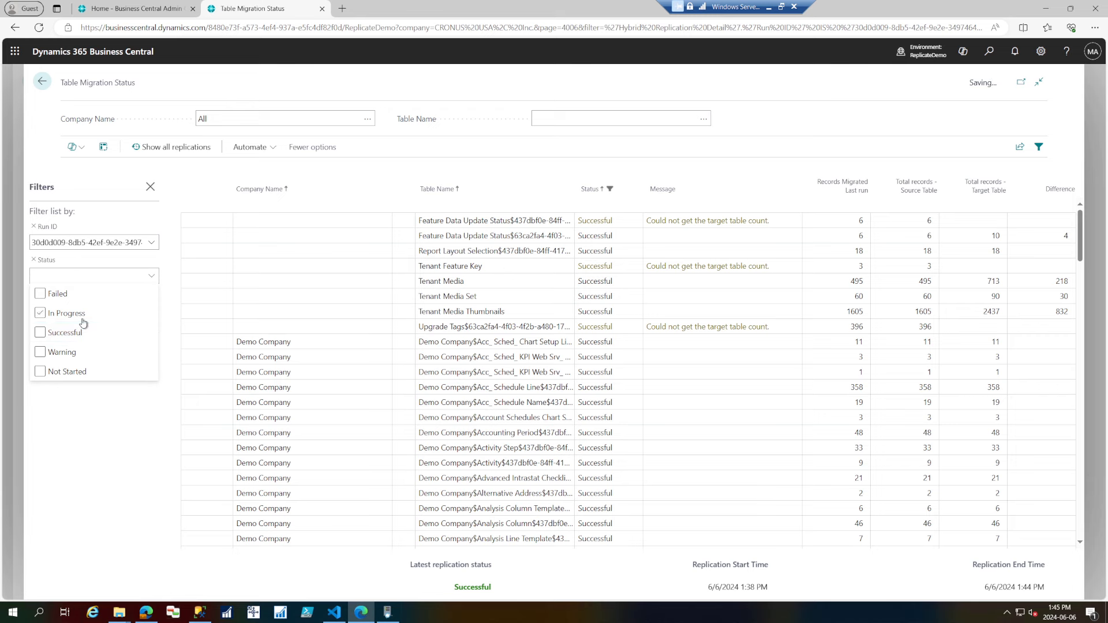
left_click(83, 319)
left_click(81, 313)
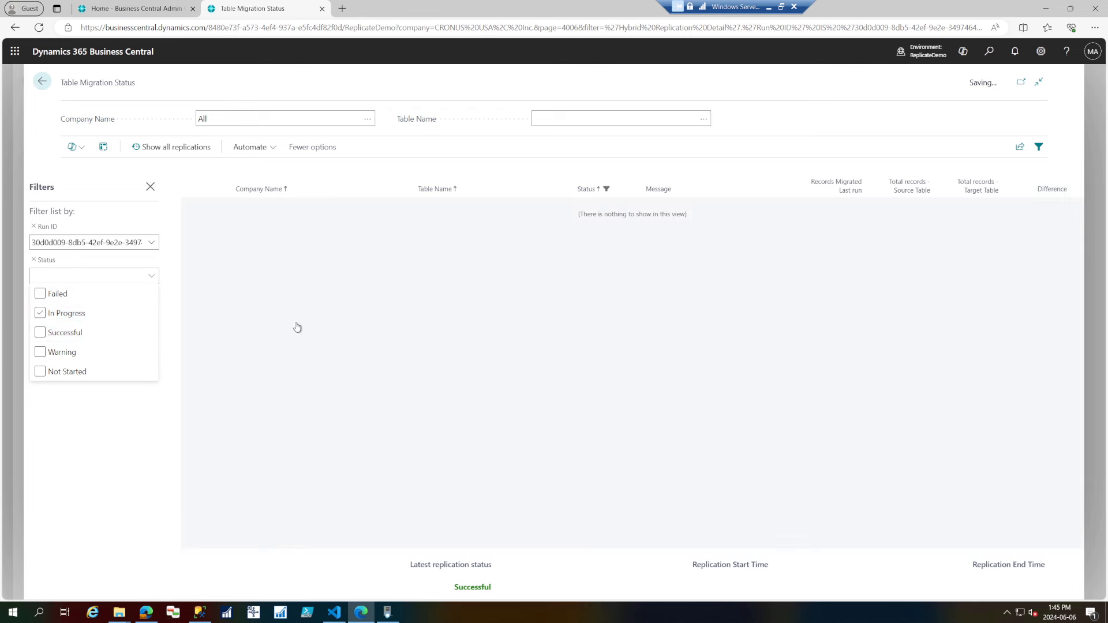
left_click(42, 81)
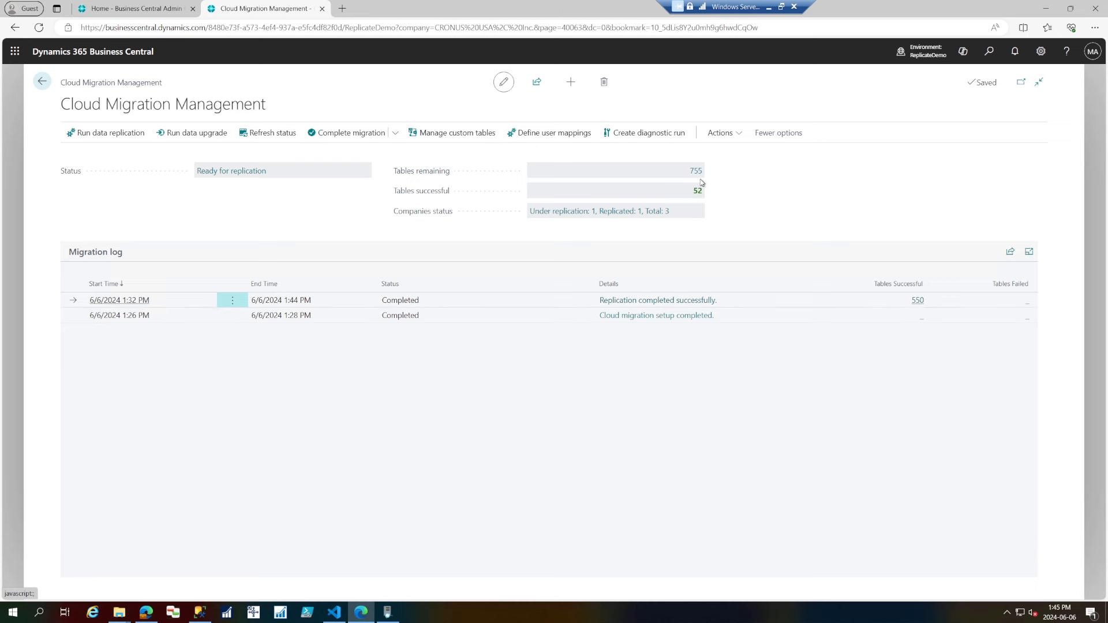
Refresh the migration status and browse the Migration Table Overview of successful tables before returning to Cloud Migration Management
left_click(259, 136)
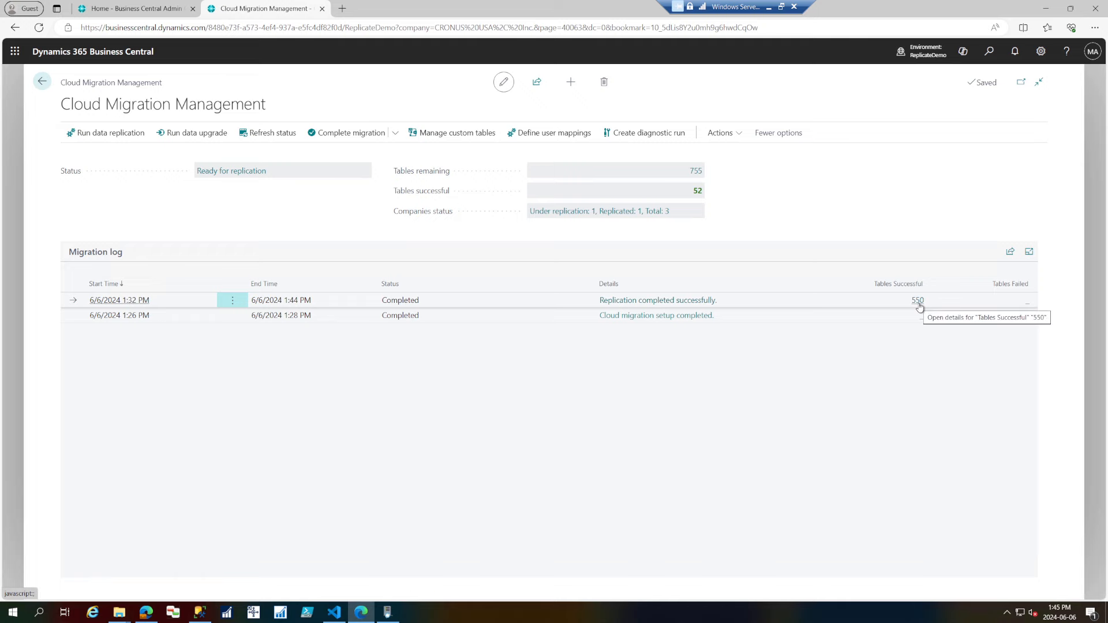
left_click(697, 193)
scroll(652, 373, "down", 1)
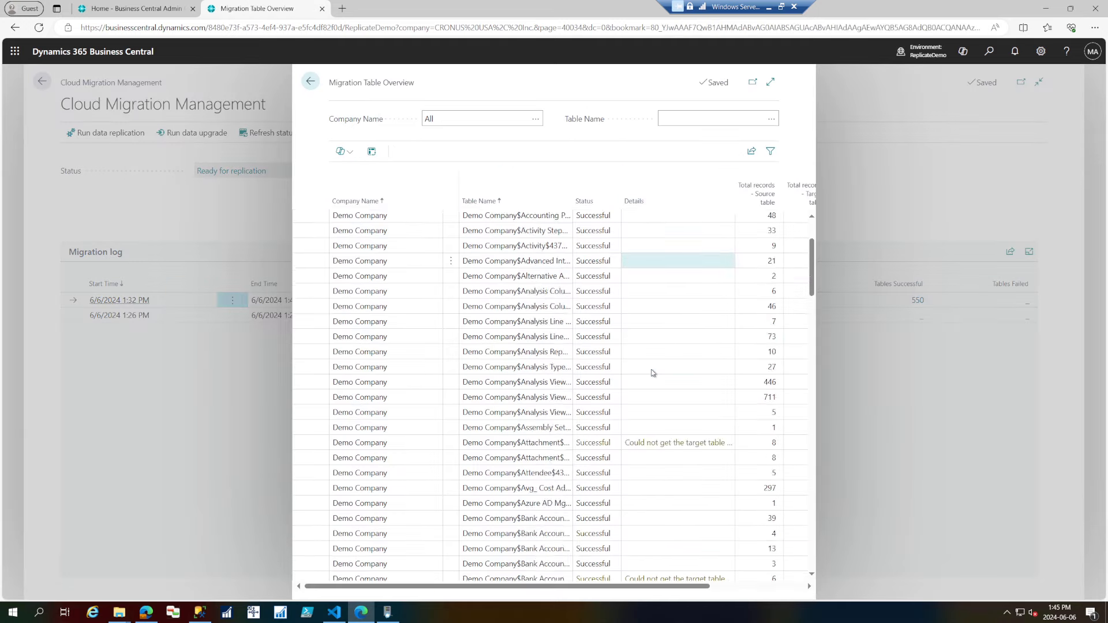
scroll(653, 374, "down", 6)
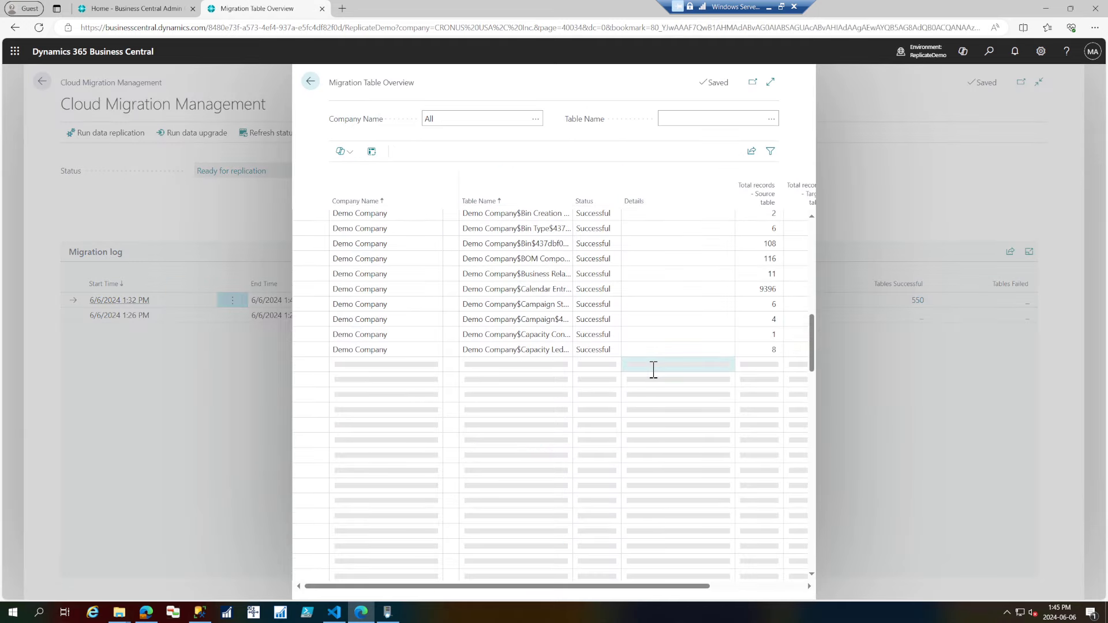
left_click(312, 82)
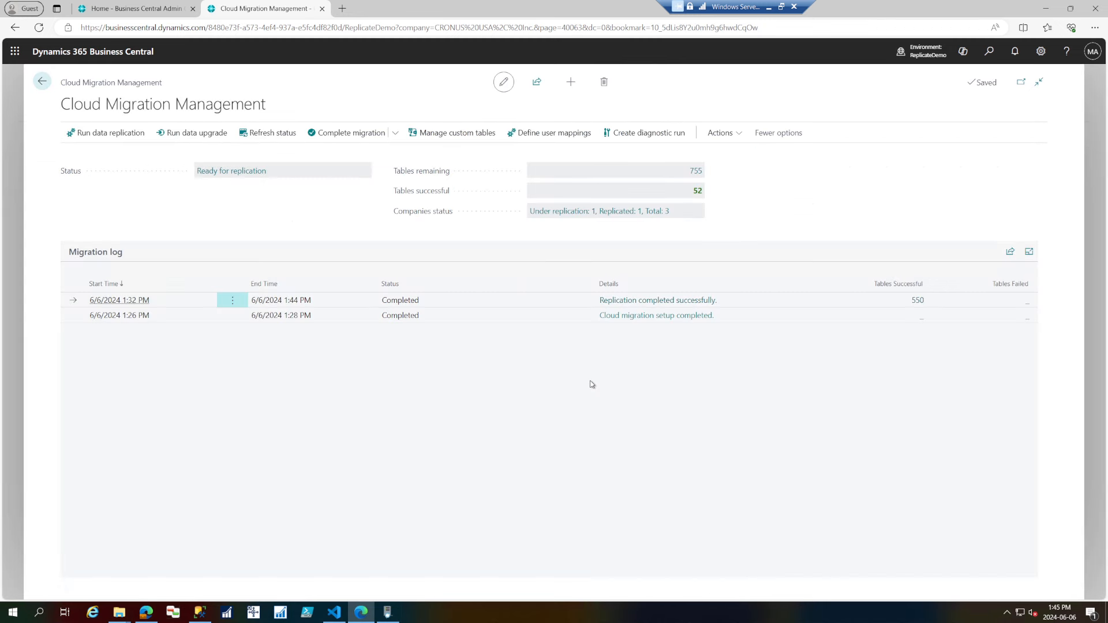
Change the companies to replicate by selecting Second Company and deselecting Demo Company, and accept the selection
left_click(735, 137)
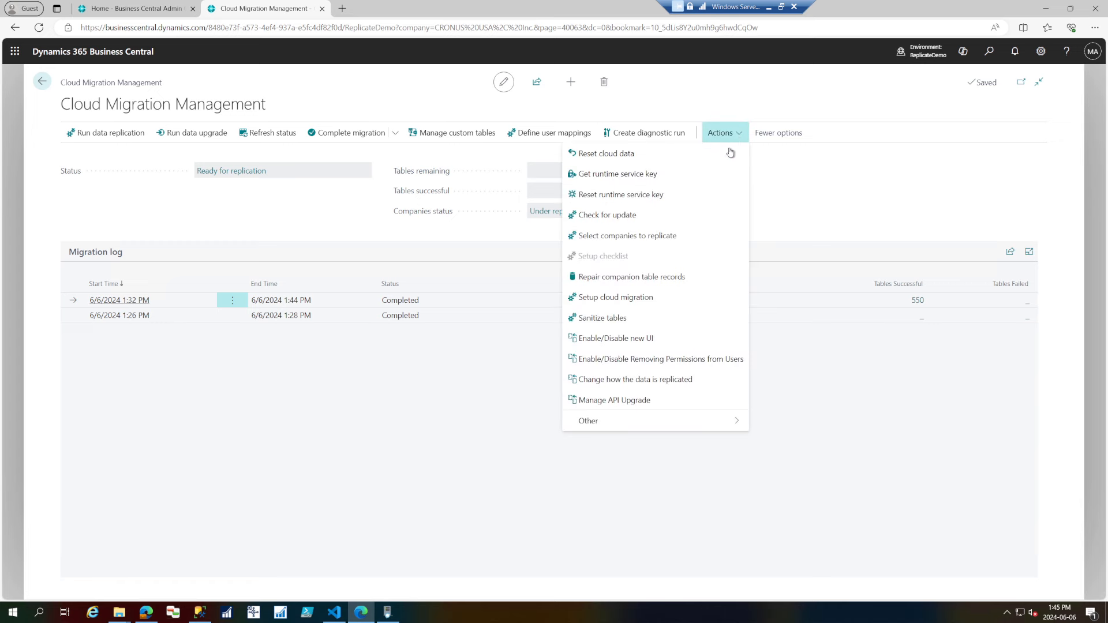
left_click(704, 240)
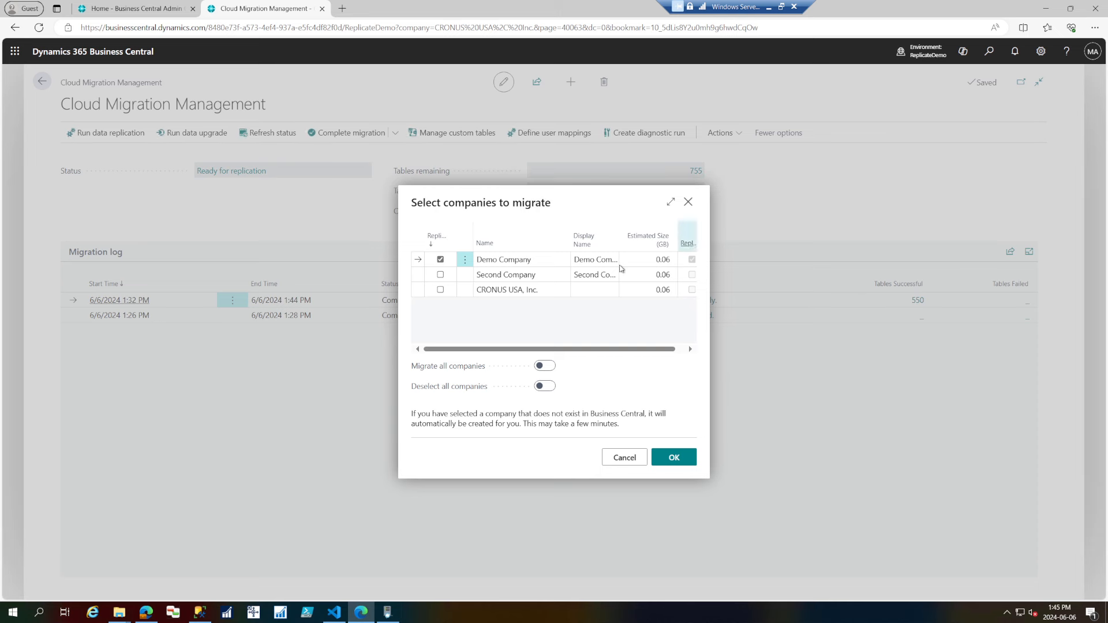
left_click(440, 275)
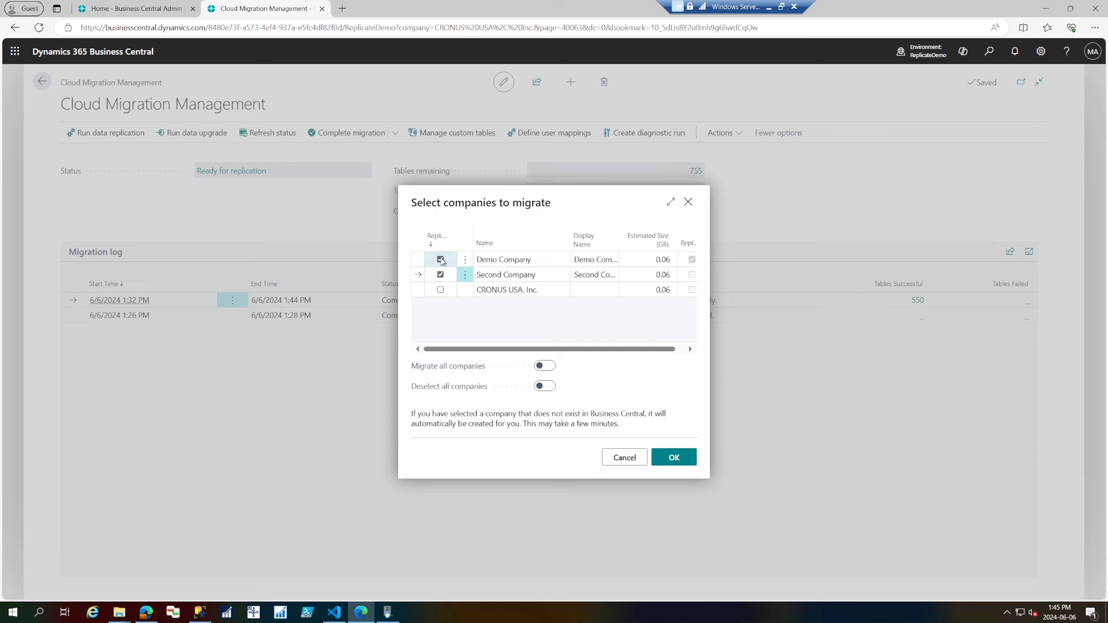
left_click(441, 260)
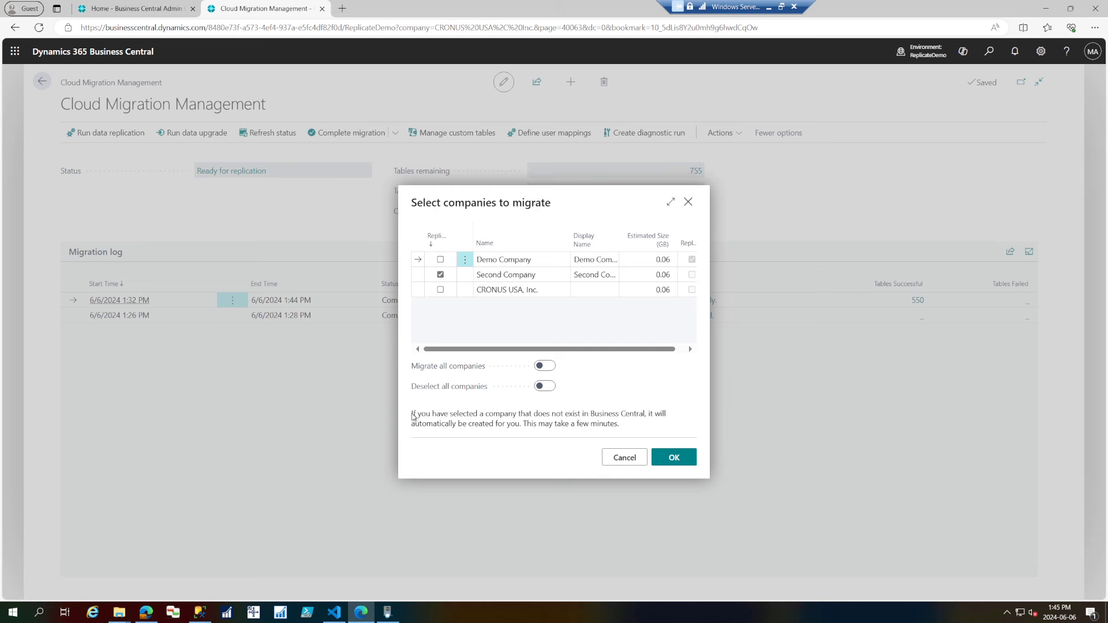
left_click_drag(411, 414, 639, 431)
left_click(675, 458)
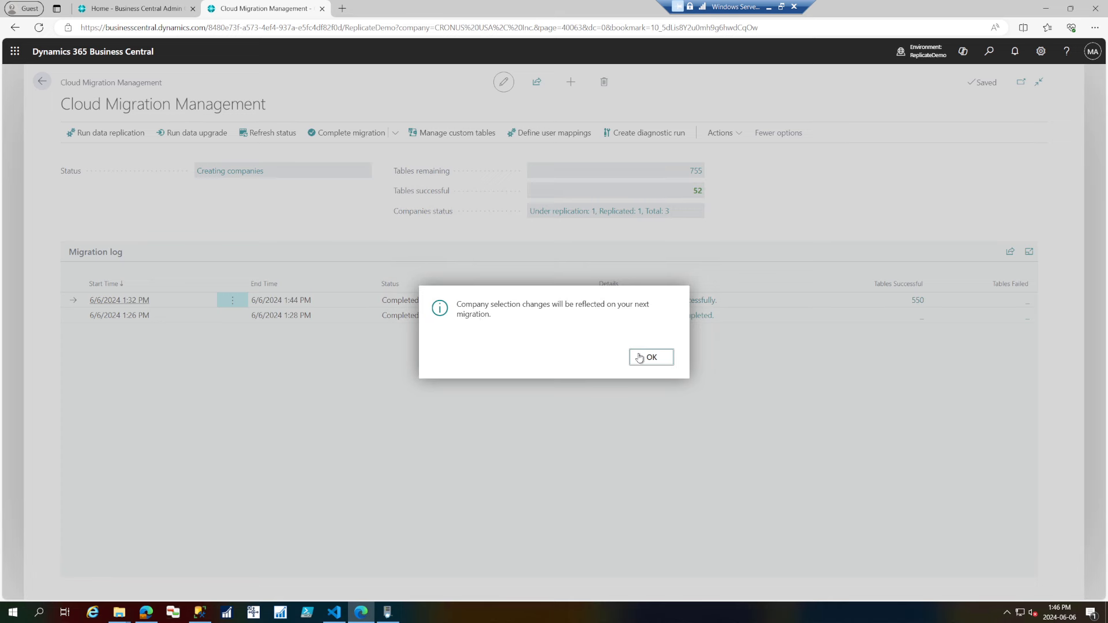
left_click(655, 361)
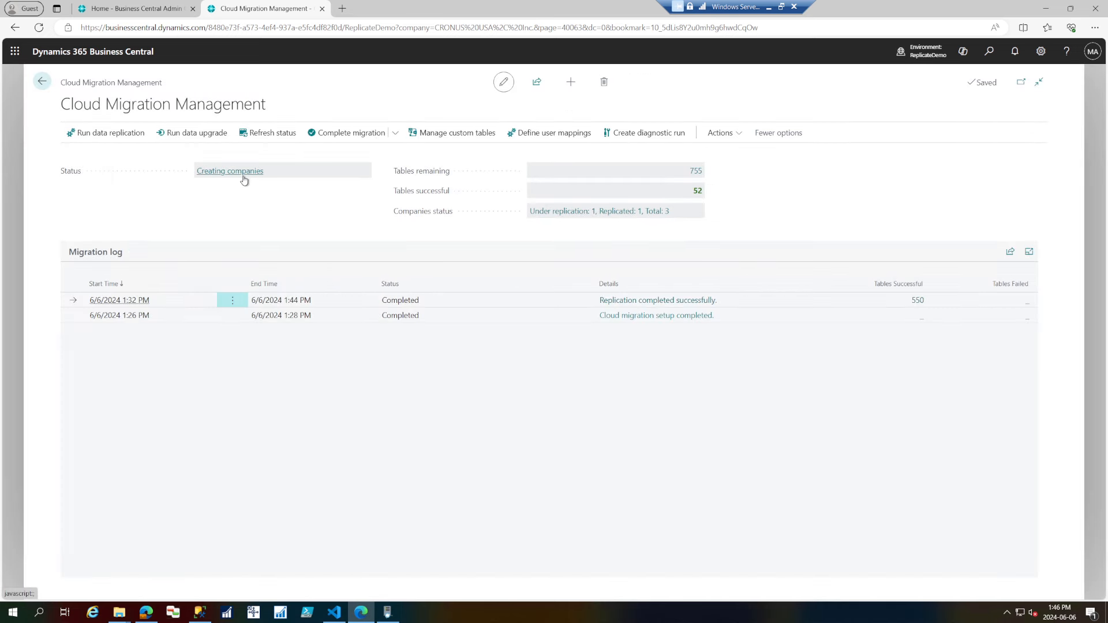
Check the allowed companies in My Settings for Second Company without switching the current company
left_click(1041, 51)
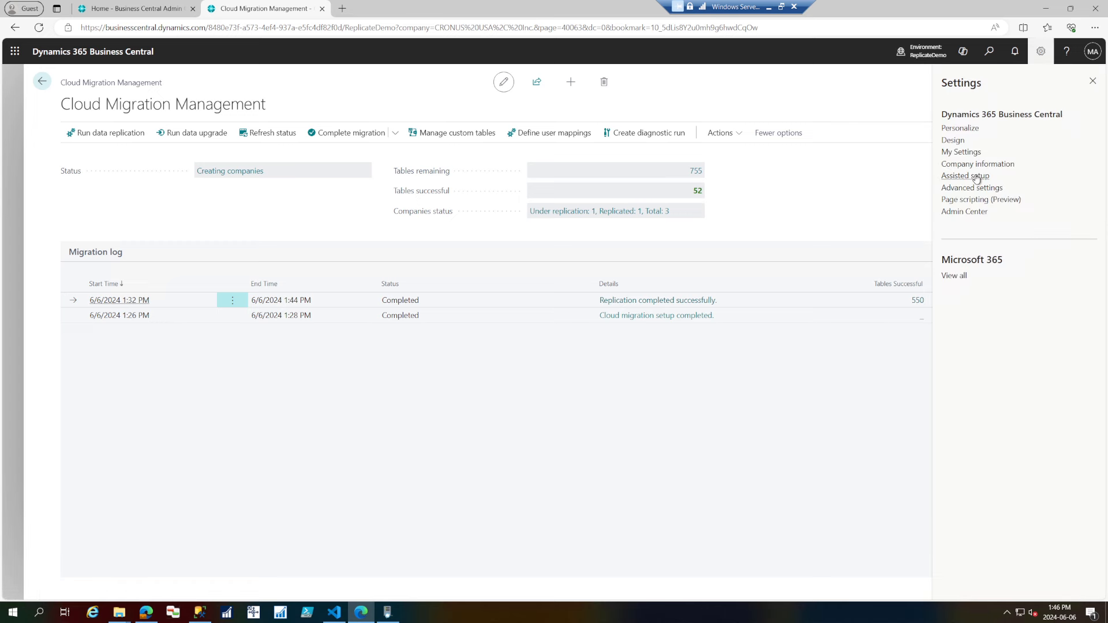
left_click(960, 152)
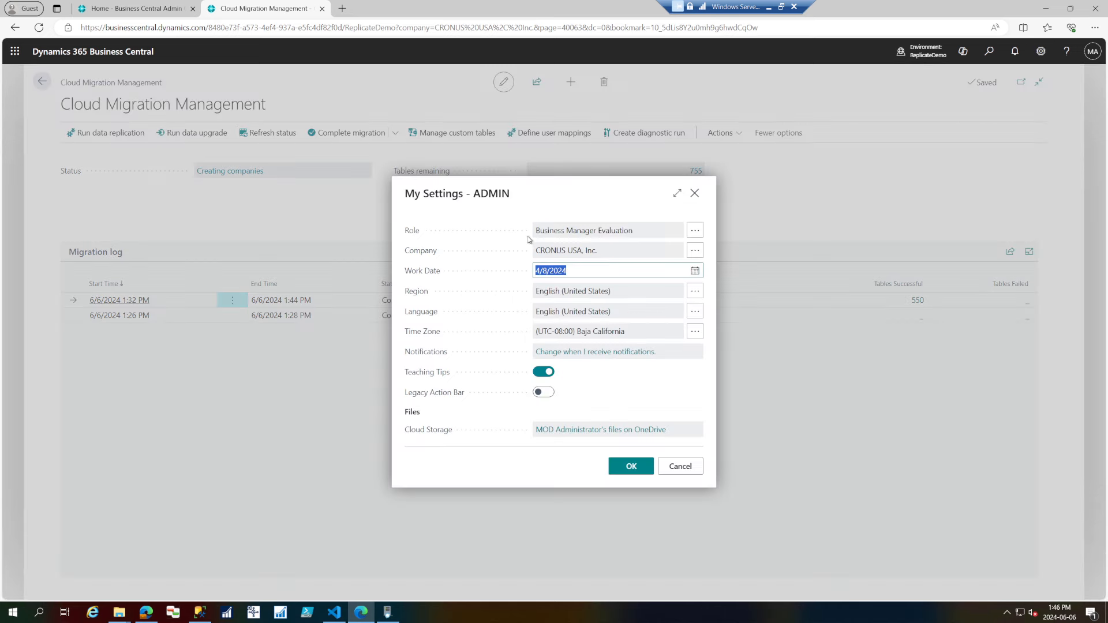
left_click(695, 250)
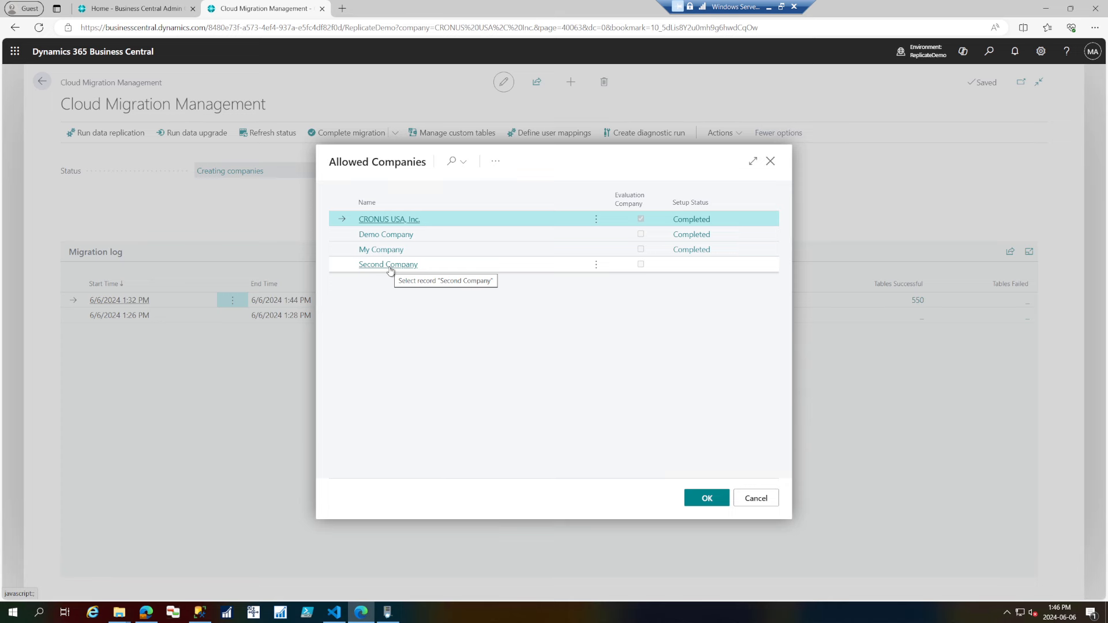
left_click(755, 498)
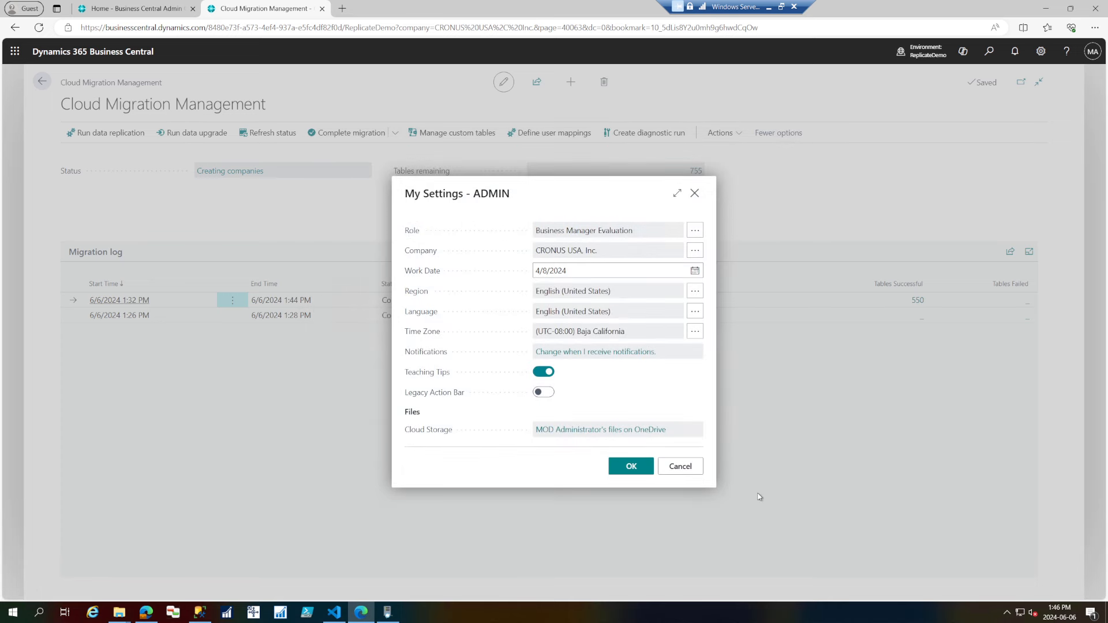
Close My Settings and review the list of companies selected for migration, cancelling without changing the selection
left_click(673, 467)
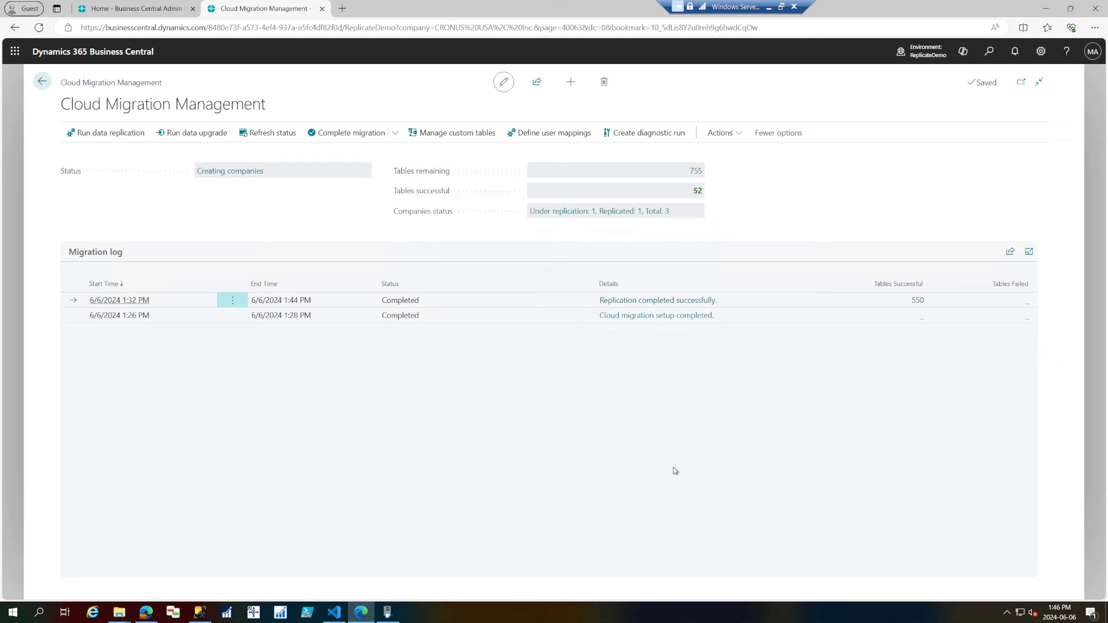
left_click(721, 133)
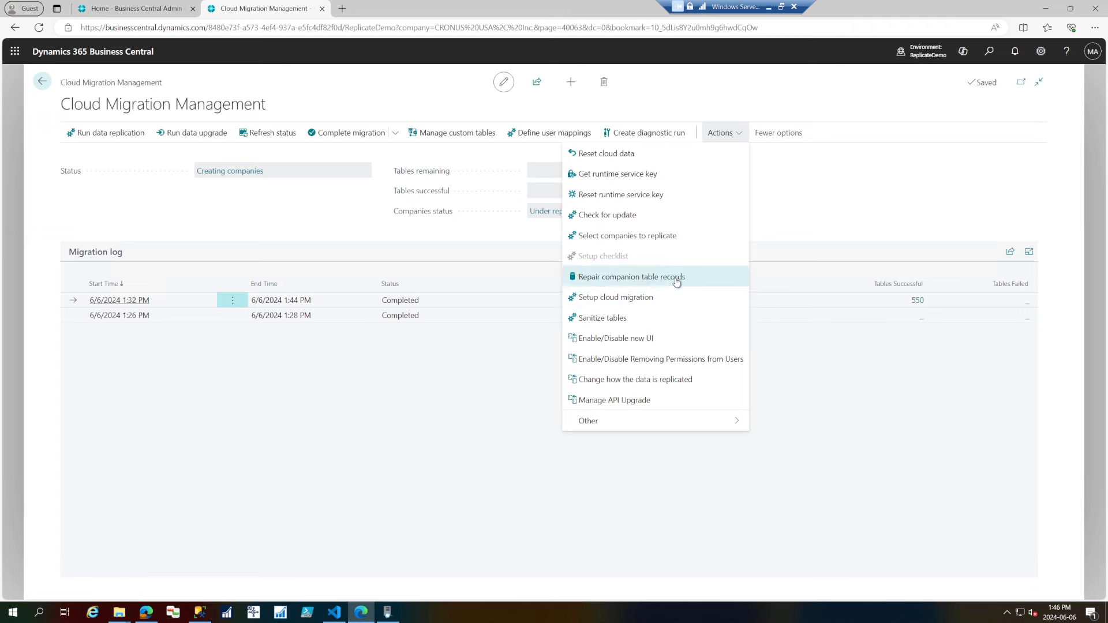
left_click(672, 235)
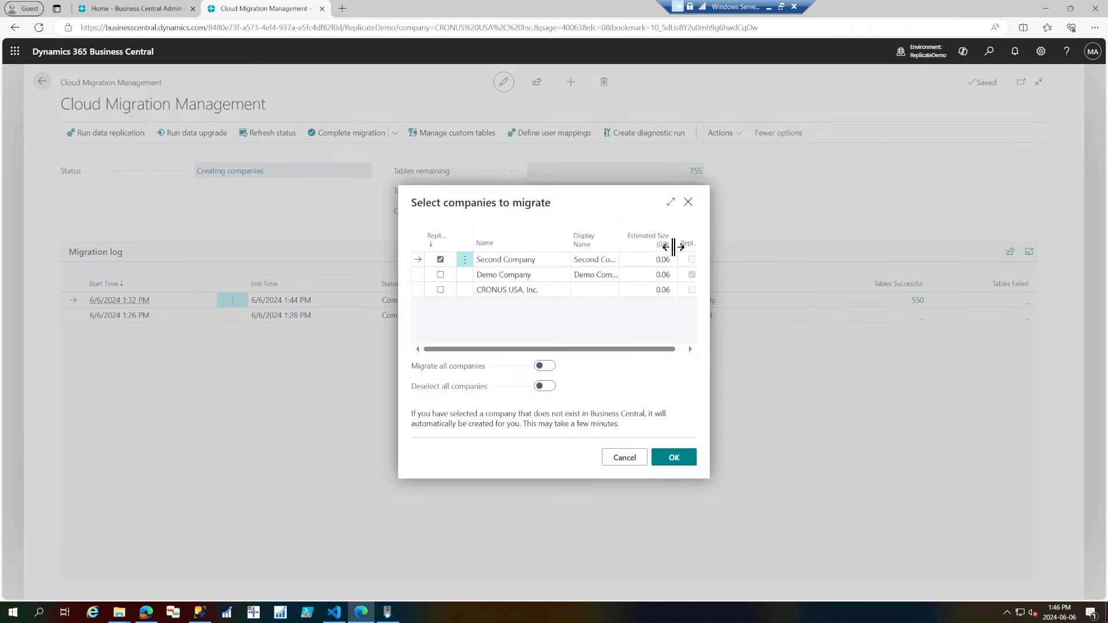
left_click(678, 349)
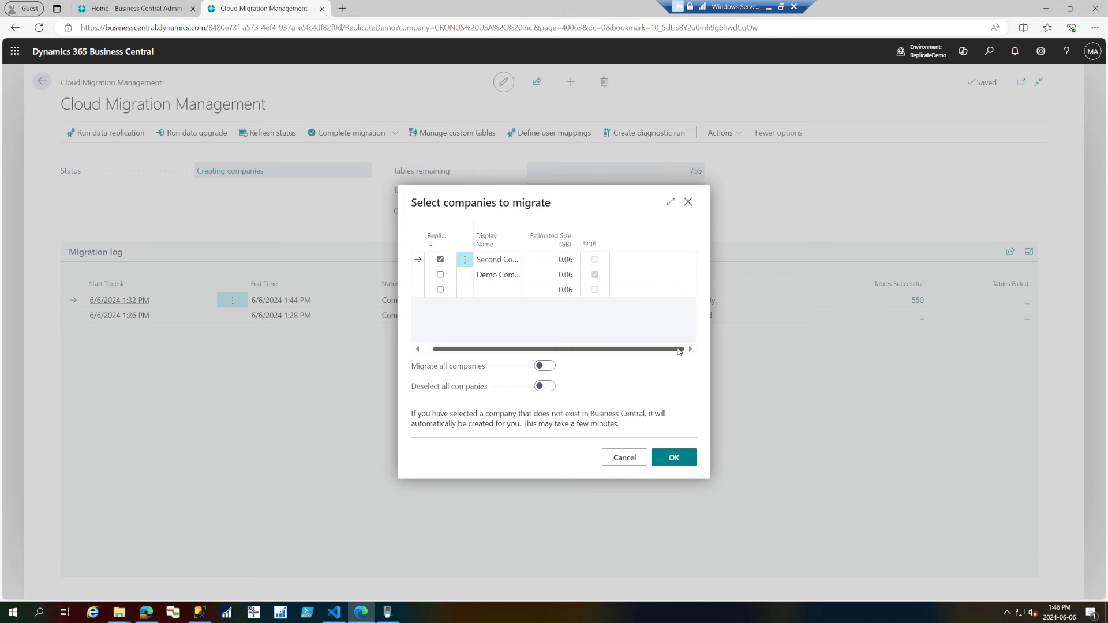
left_click(631, 459)
left_click(619, 356)
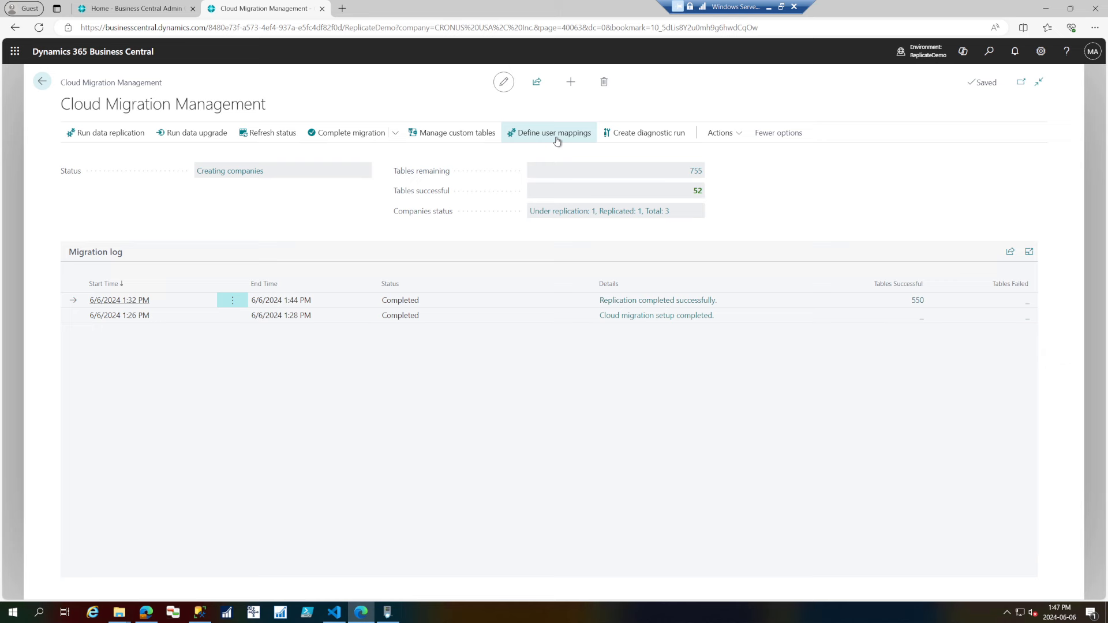
Switch to Visual Studio Code and browse the tables in the Microsoft System Application 19.6.38118.0 symbol package
left_click(335, 613)
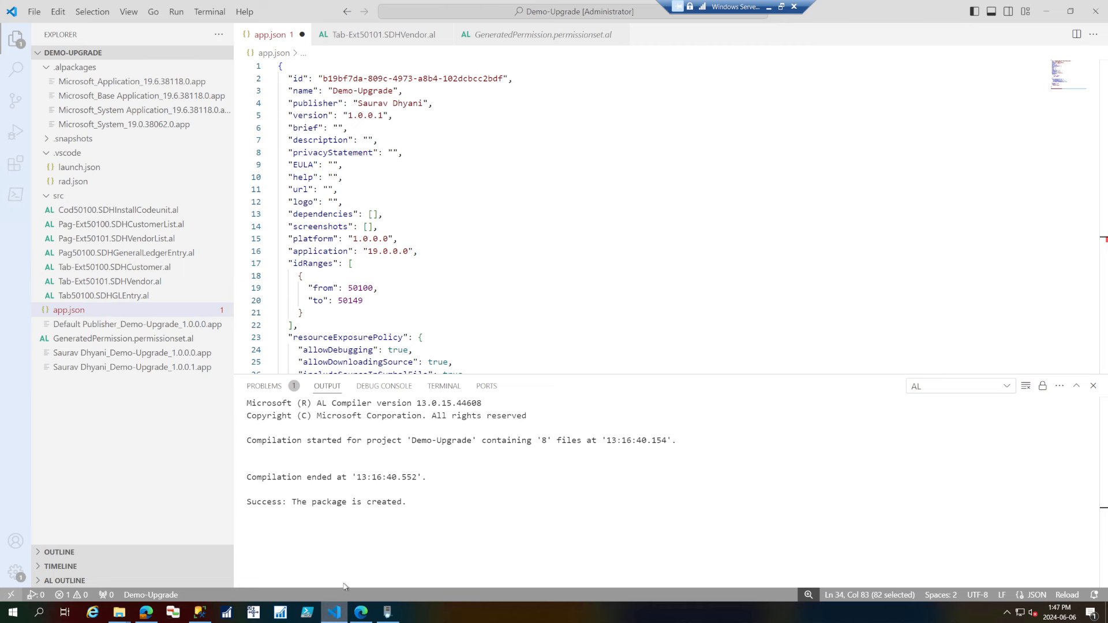
left_click(118, 97)
left_click(120, 110)
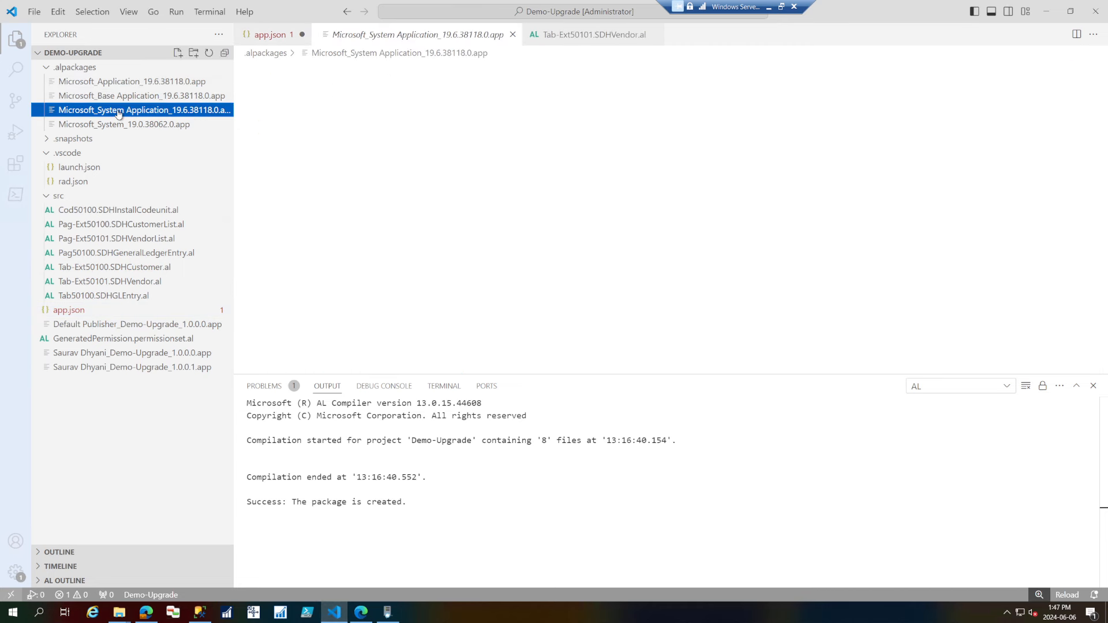
scroll(542, 191, "down", 3)
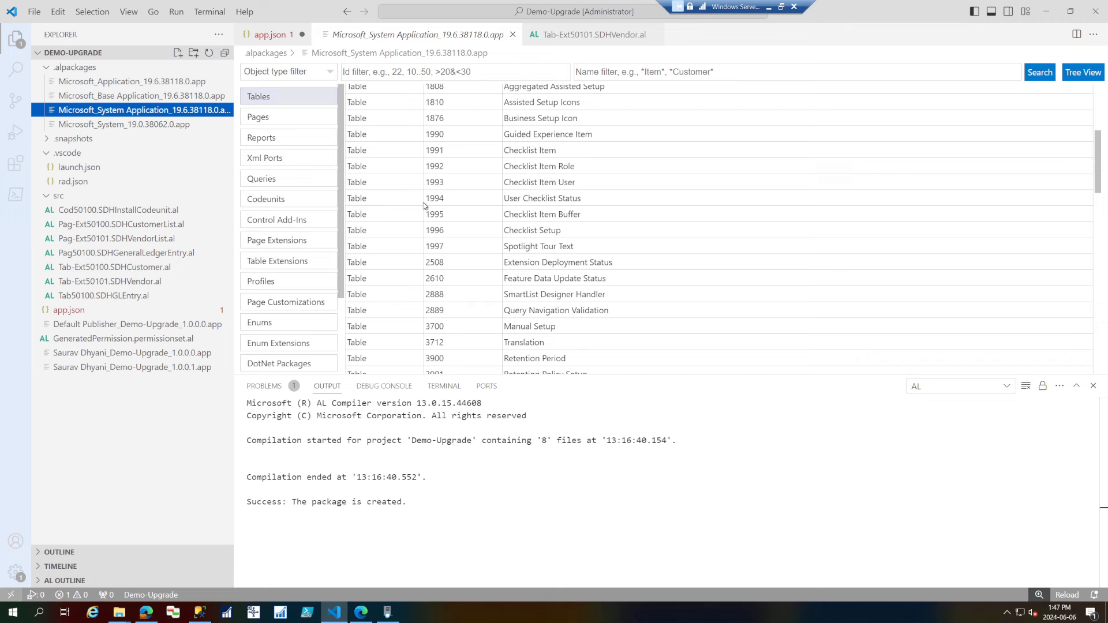
scroll(428, 203, "down", 10)
scroll(404, 191, "up", 10)
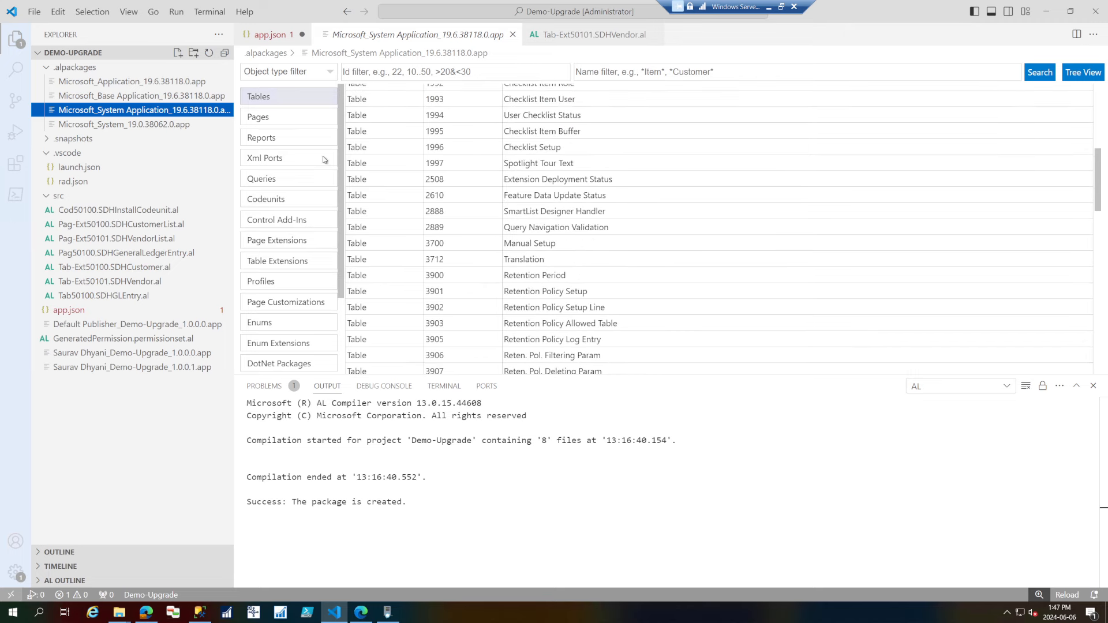
Search the Microsoft Base Application package's tables by the name "Product G"
left_click(179, 95)
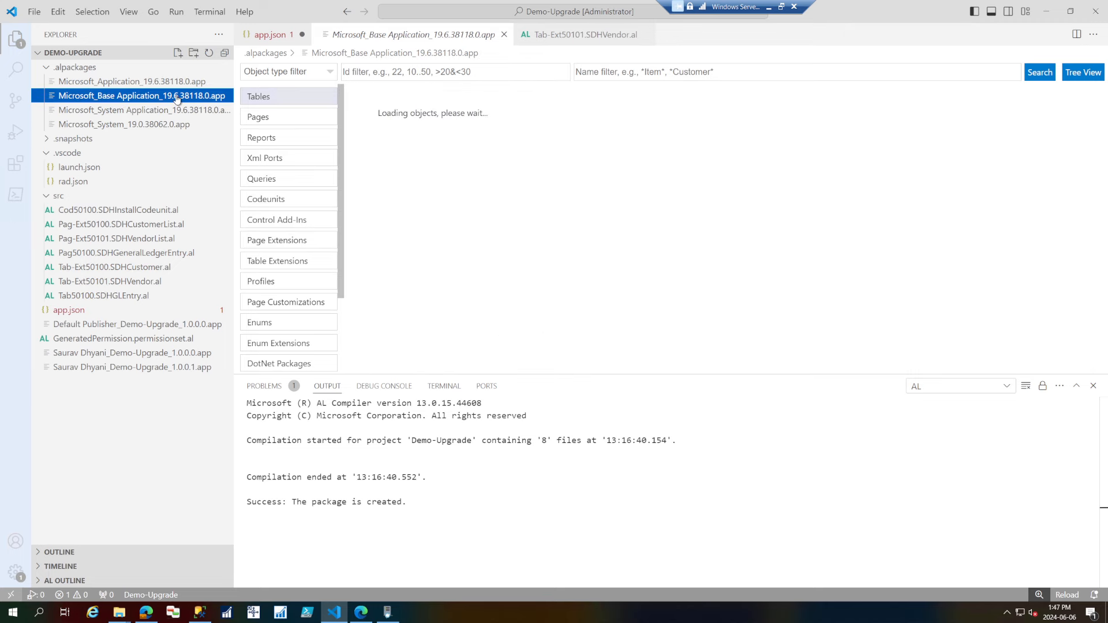
left_click(637, 73)
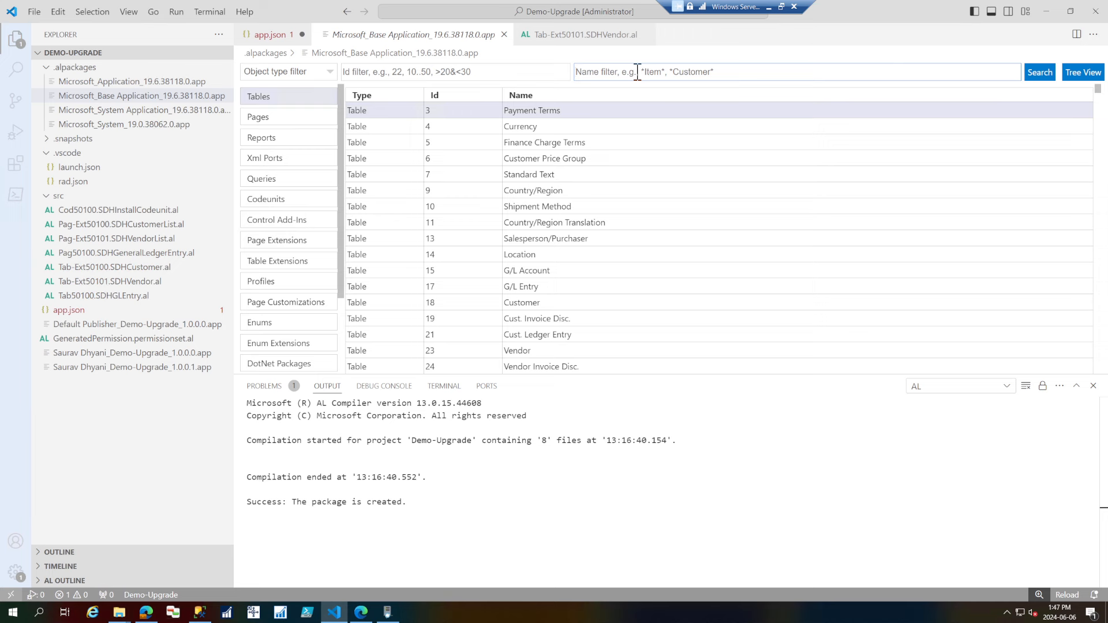
type("i")
key("BackSpace")
type("product G")
left_click(1033, 77)
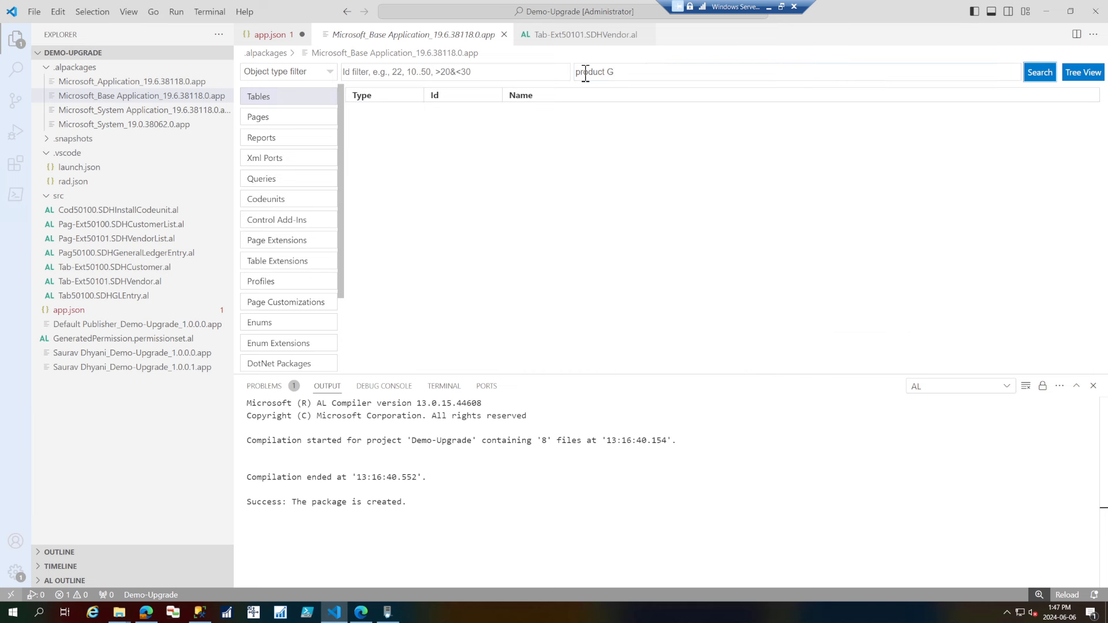
left_click_drag(580, 70, 552, 69)
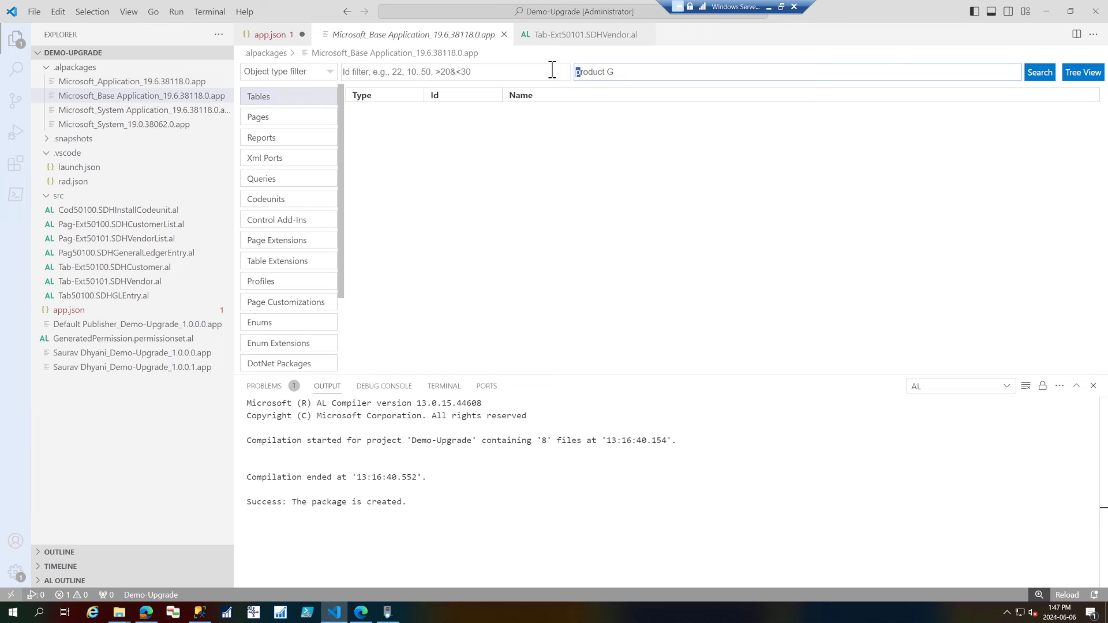
type("P")
left_click(1037, 72)
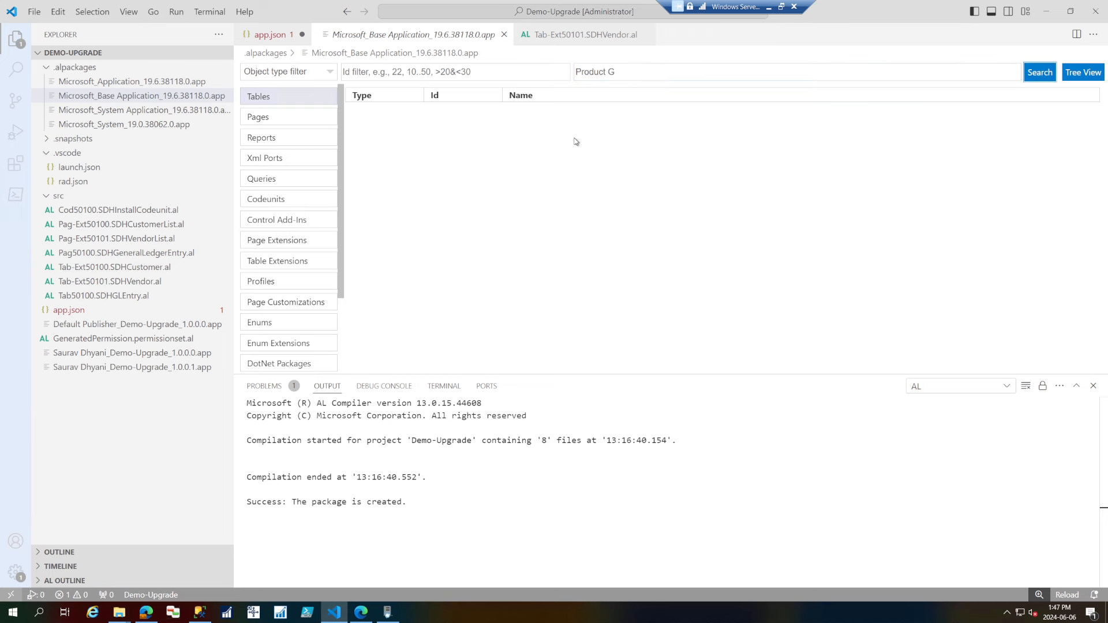
Widen the name filter to "Product G*", view the Product Group table's definition for its obsolete state, and close it
left_click(628, 72)
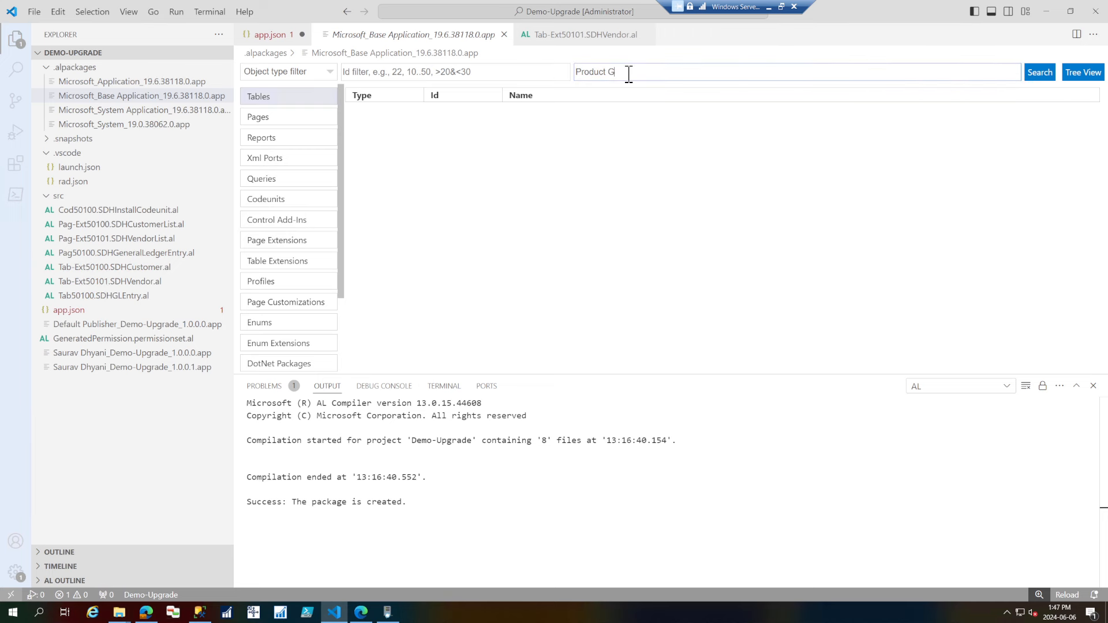
type("*")
left_click(1040, 73)
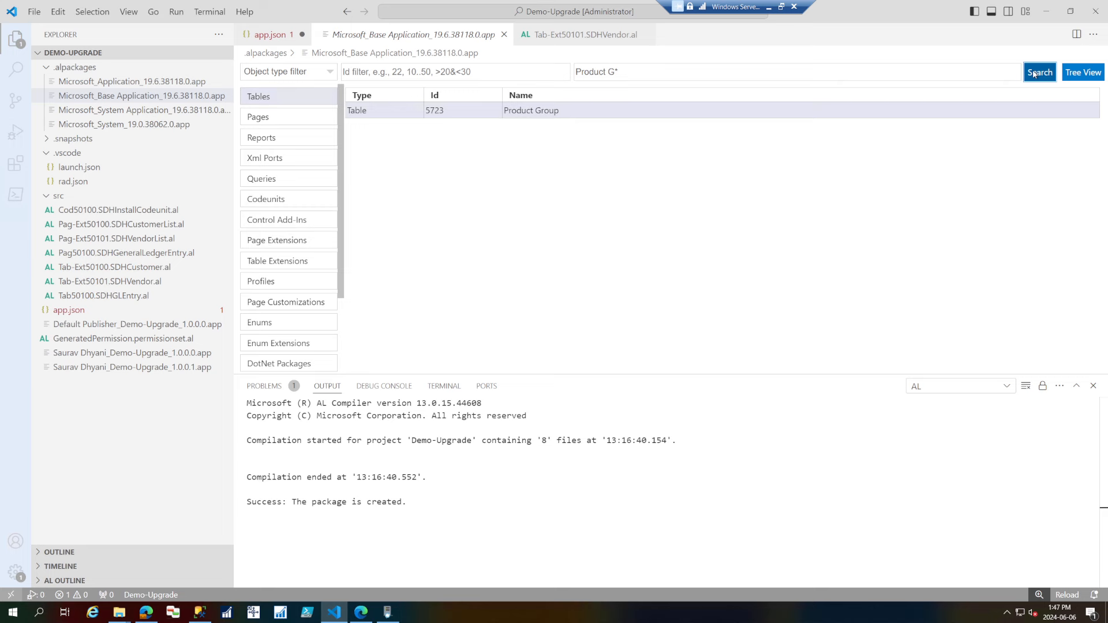
double_click(559, 113)
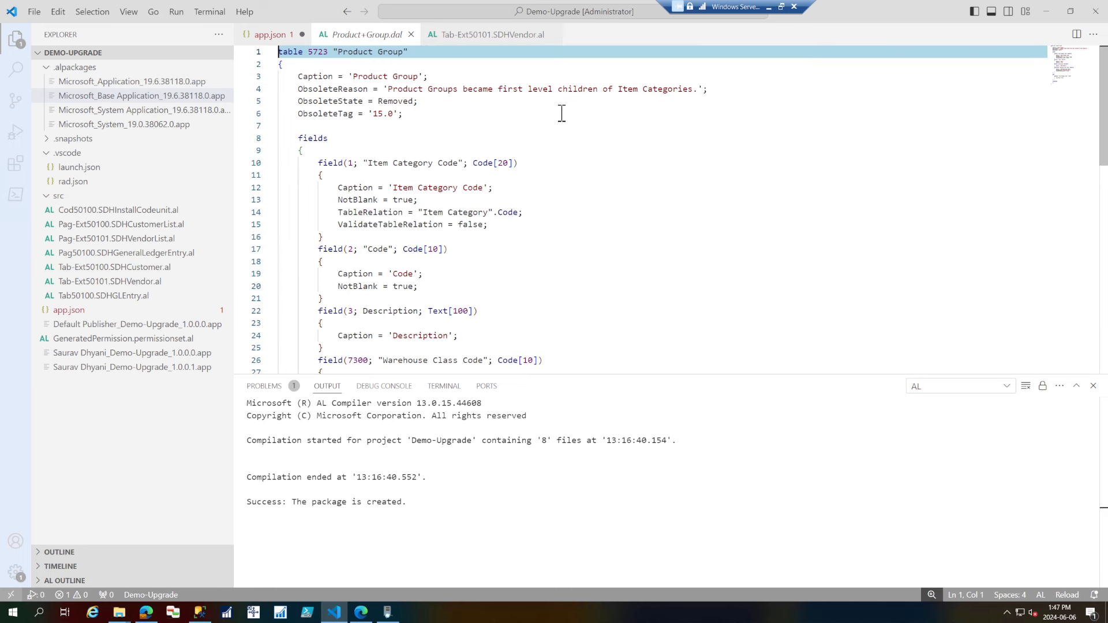
left_click(411, 35)
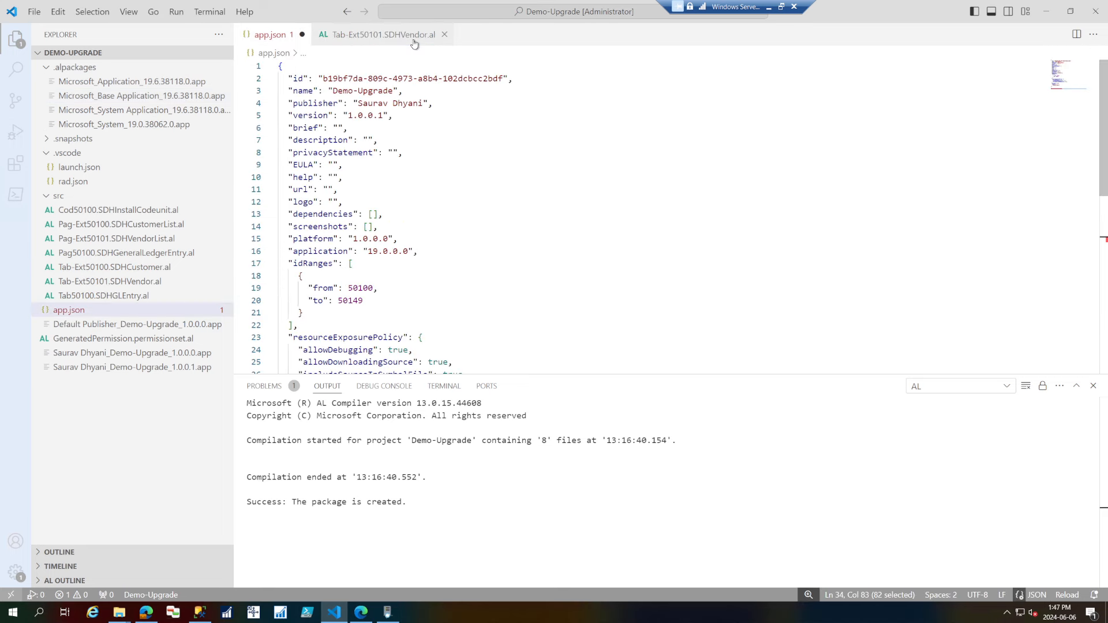
Find the User table in the Microsoft System 19.0.38062.0 package and open its definition
left_click(141, 124)
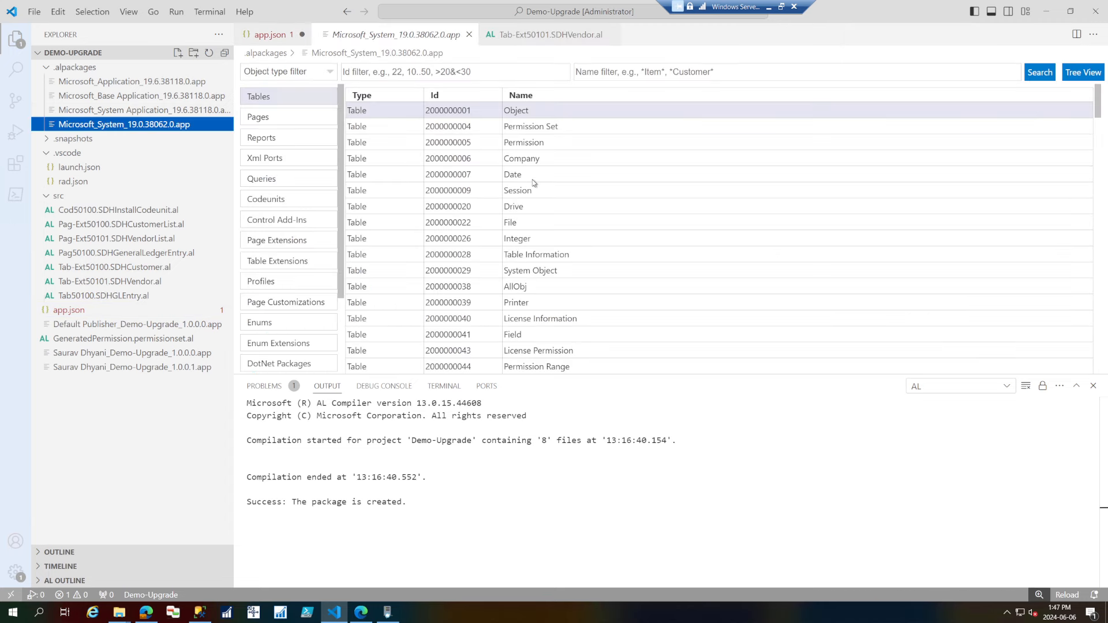
scroll(523, 292, "down", 5)
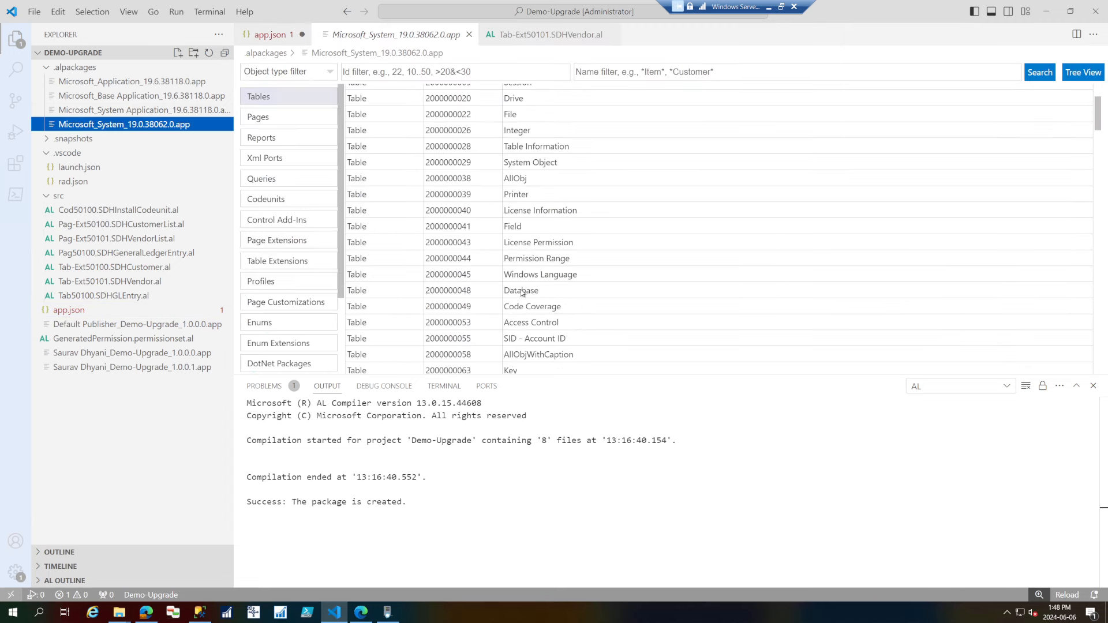
scroll(548, 323, "down", 3)
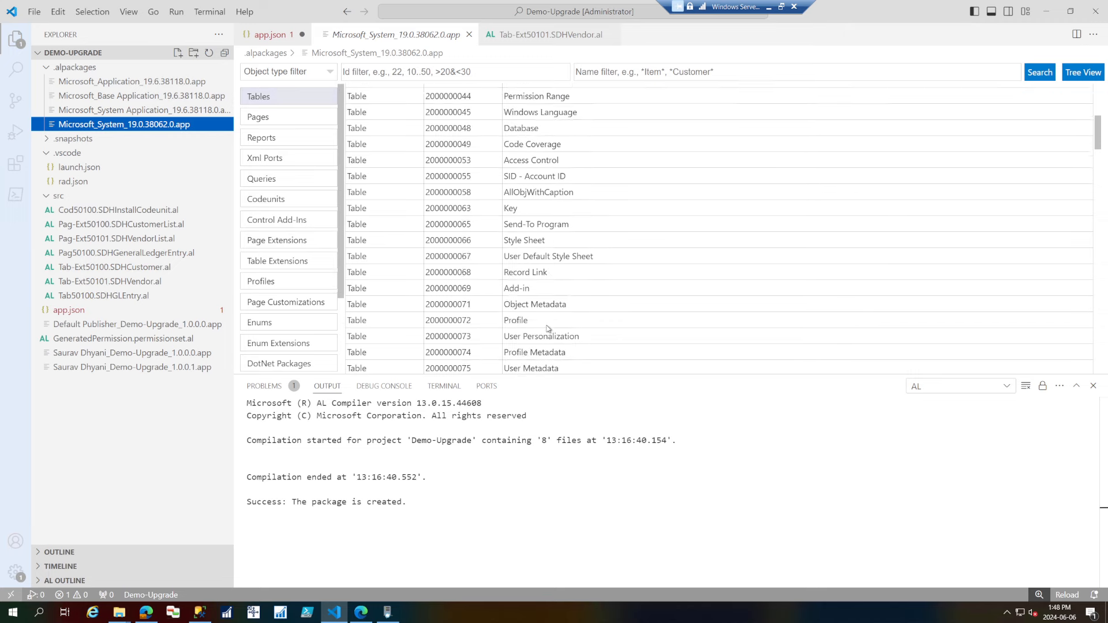
scroll(549, 330, "down", 3)
scroll(548, 329, "down", 9)
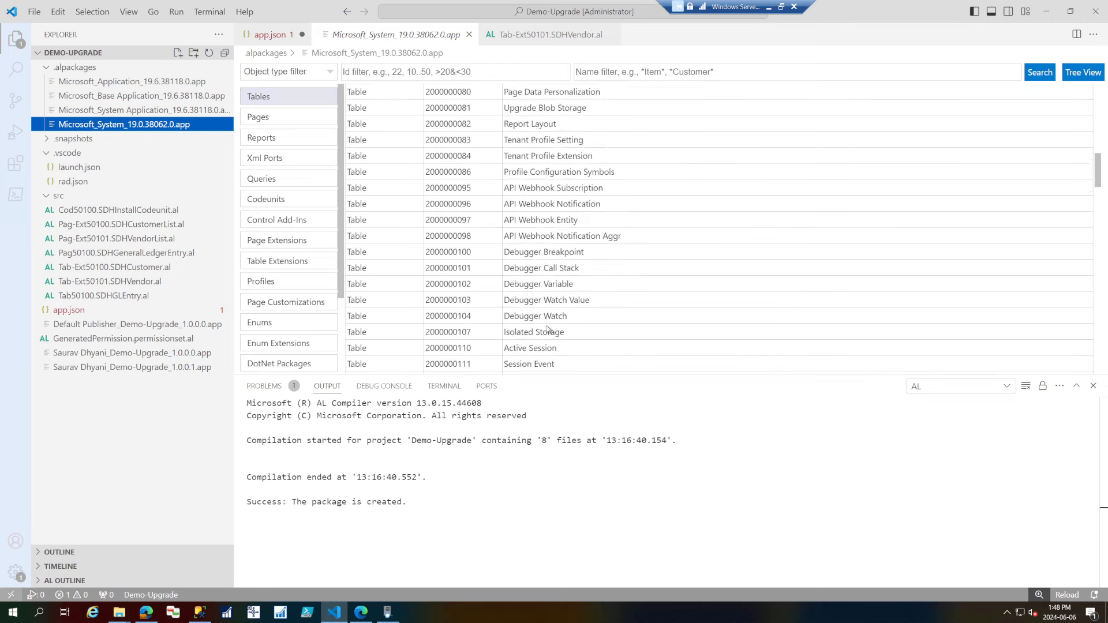
double_click(512, 251)
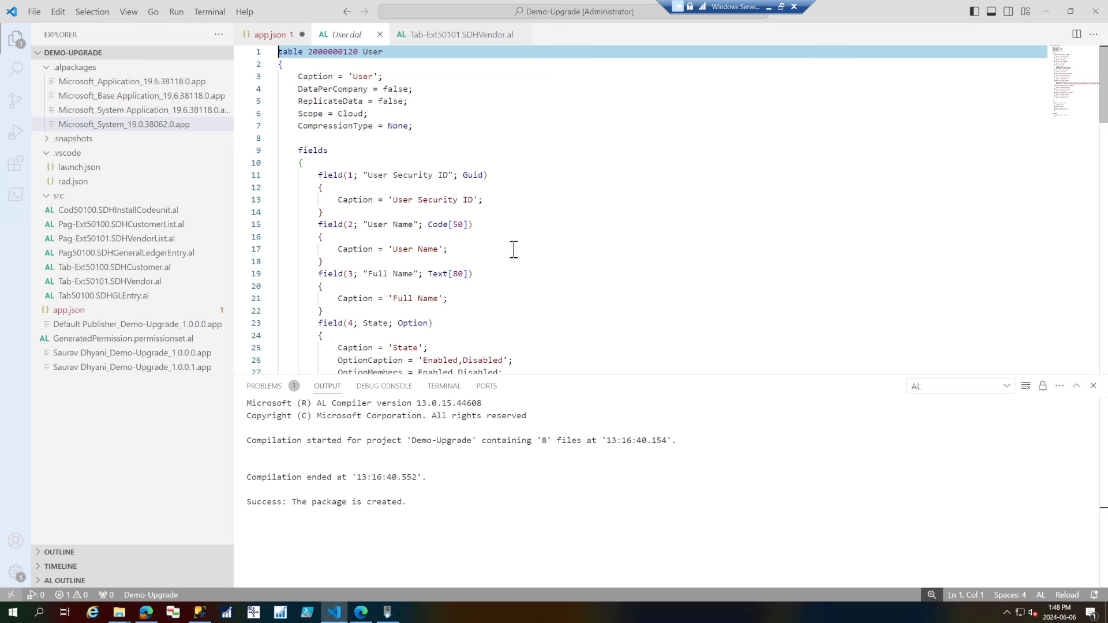
Highlight the ReplicateData property in the User table's definition, then close the definition
left_click(416, 102)
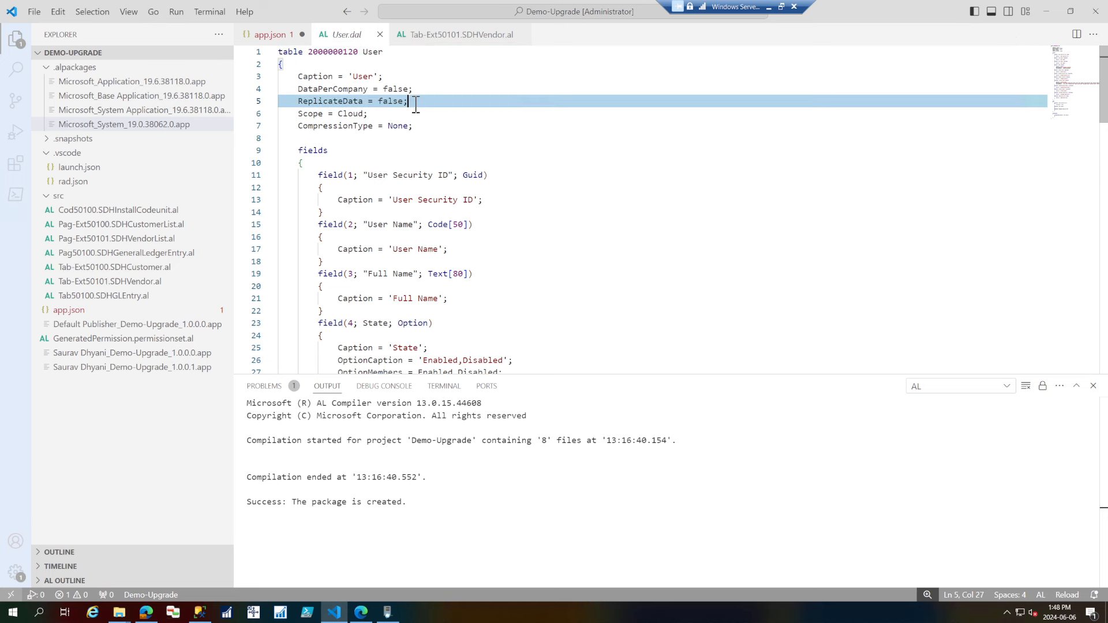
triple_click(415, 102)
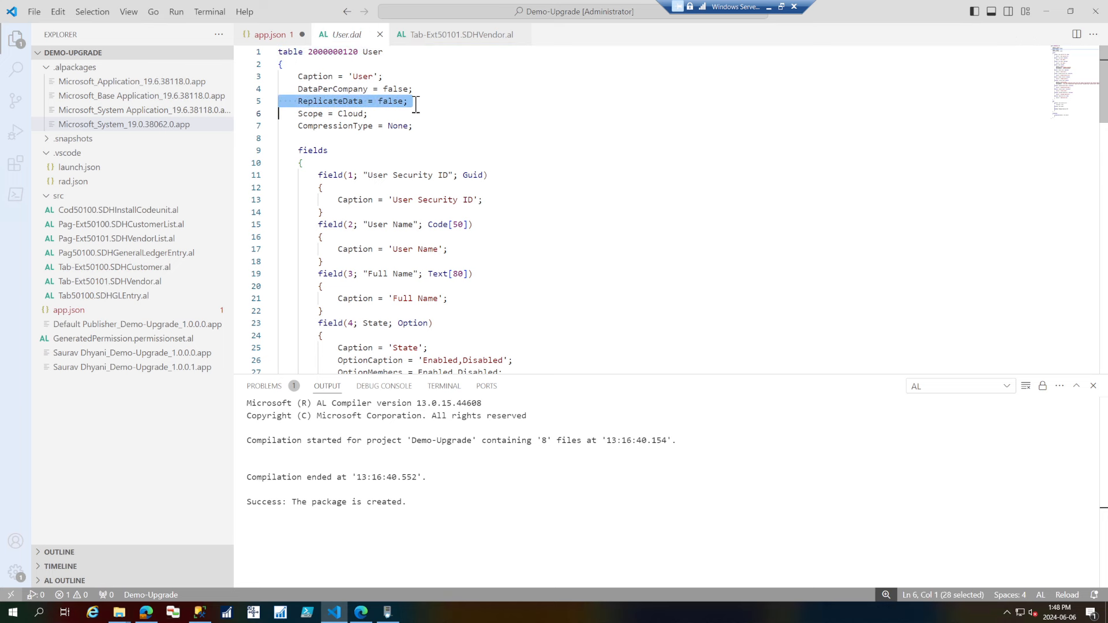
left_click_drag(283, 101, 441, 102)
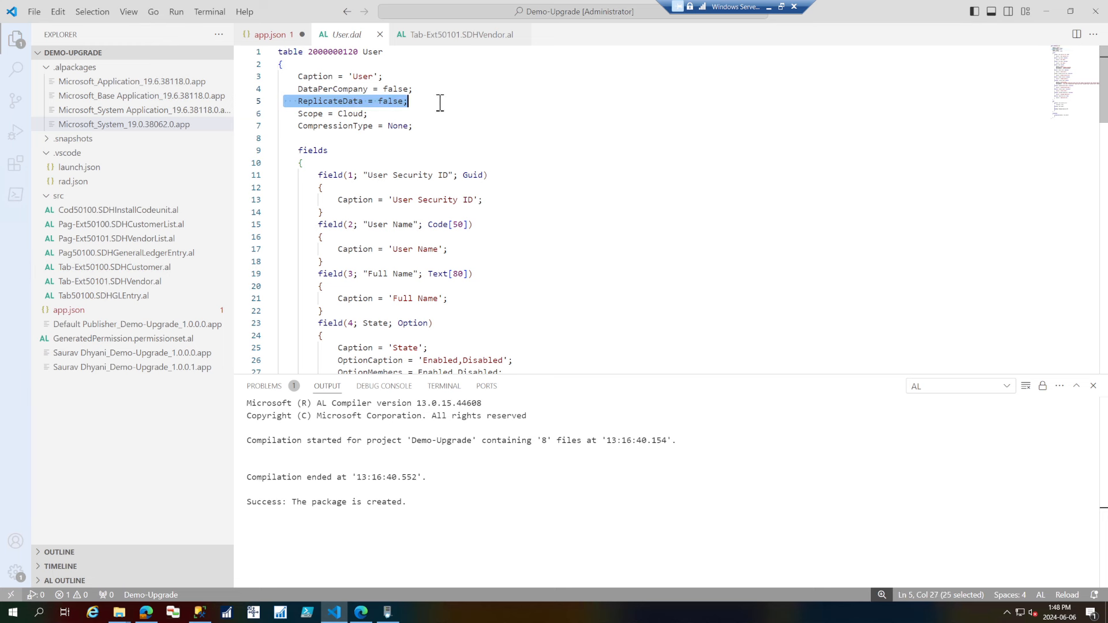
key("ctrl+w")
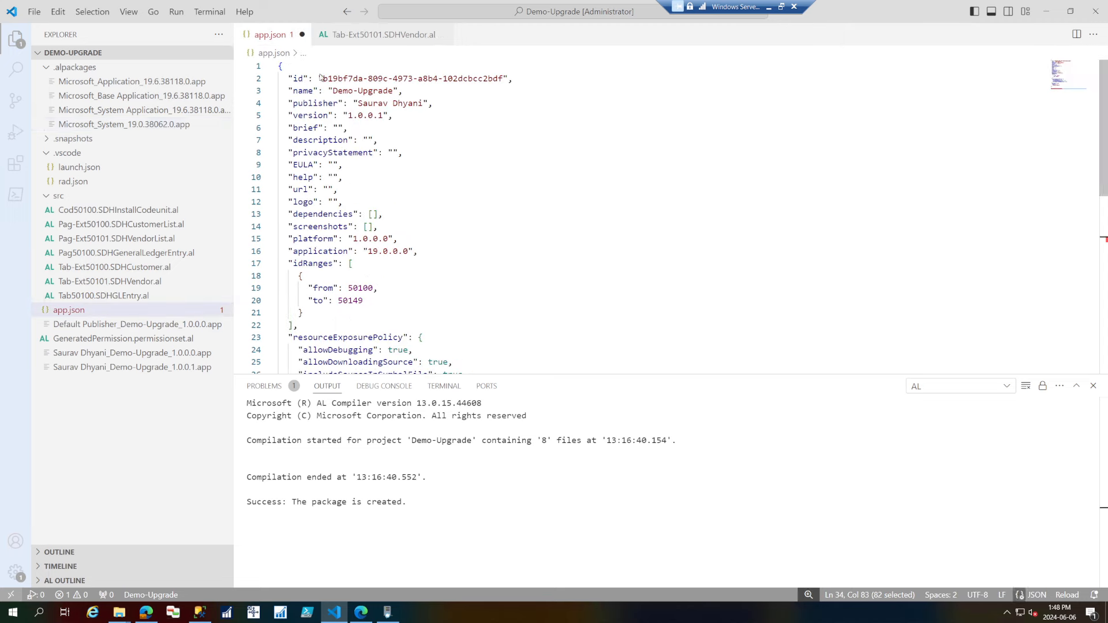
Search the Base Application tables for "Change Log*", open the Change Log Entry definition, and highlight its ReplicateData property
left_click(153, 97)
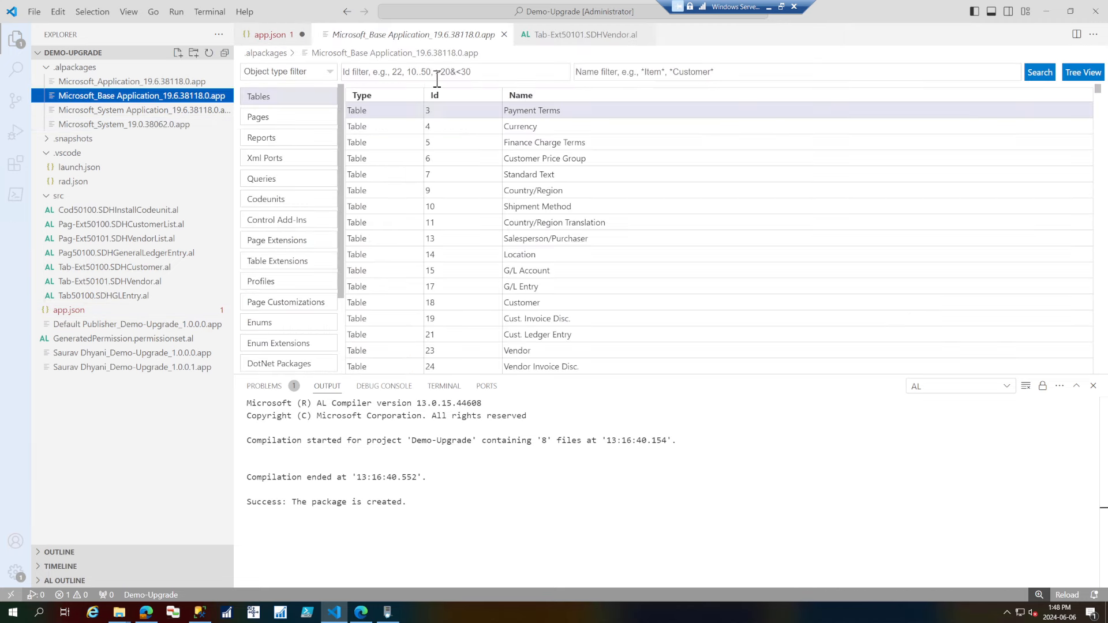
scroll(515, 195, "down", 5)
left_click(677, 72)
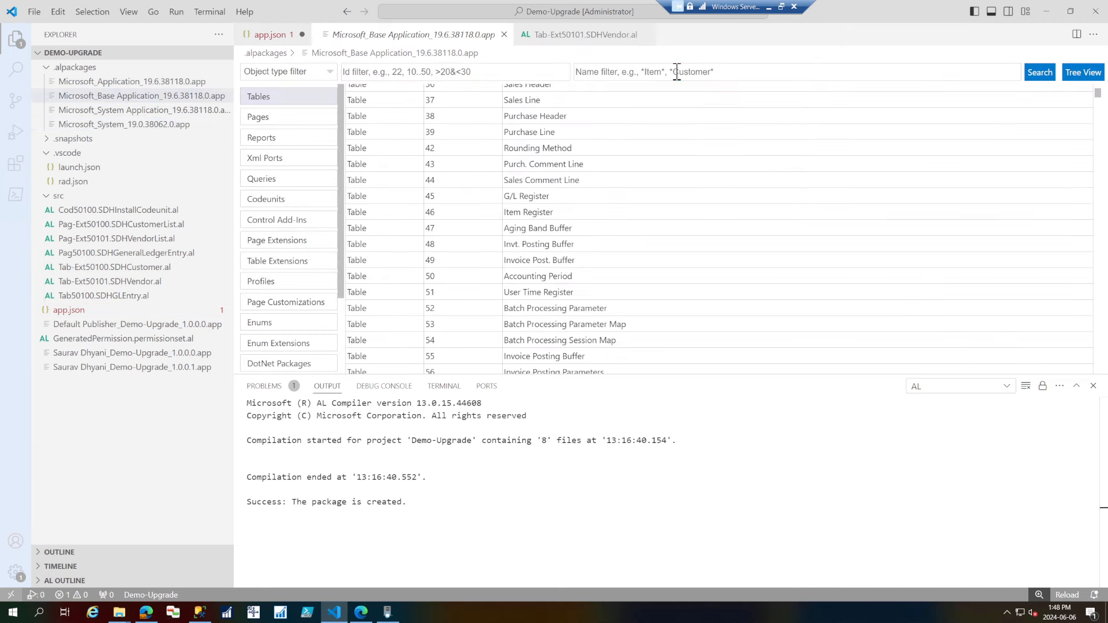
type("Chan")
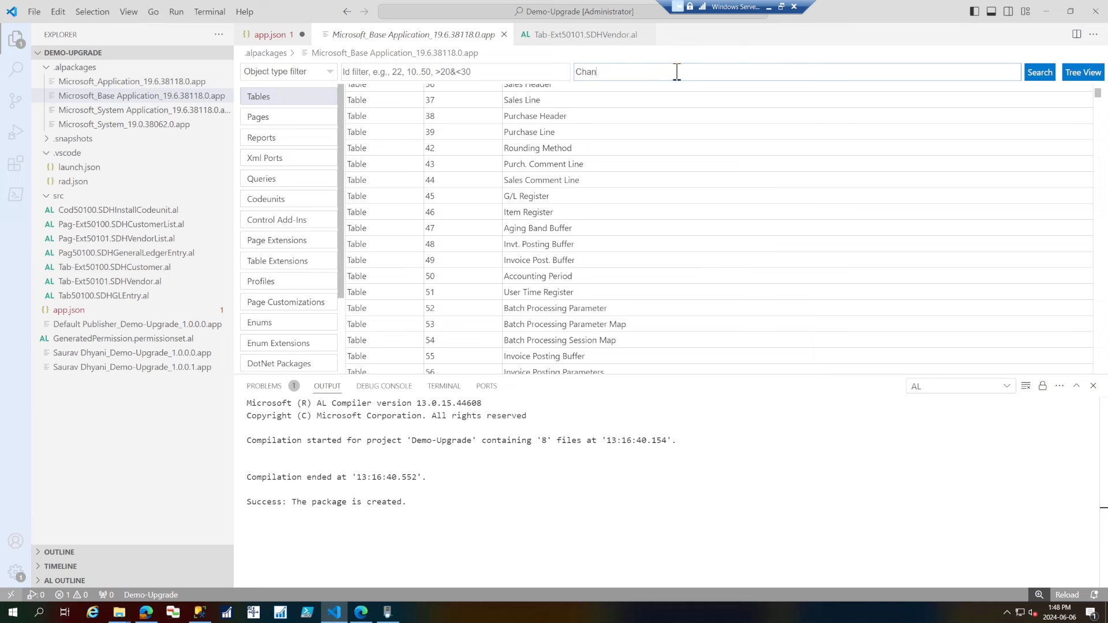
type("ge Log*")
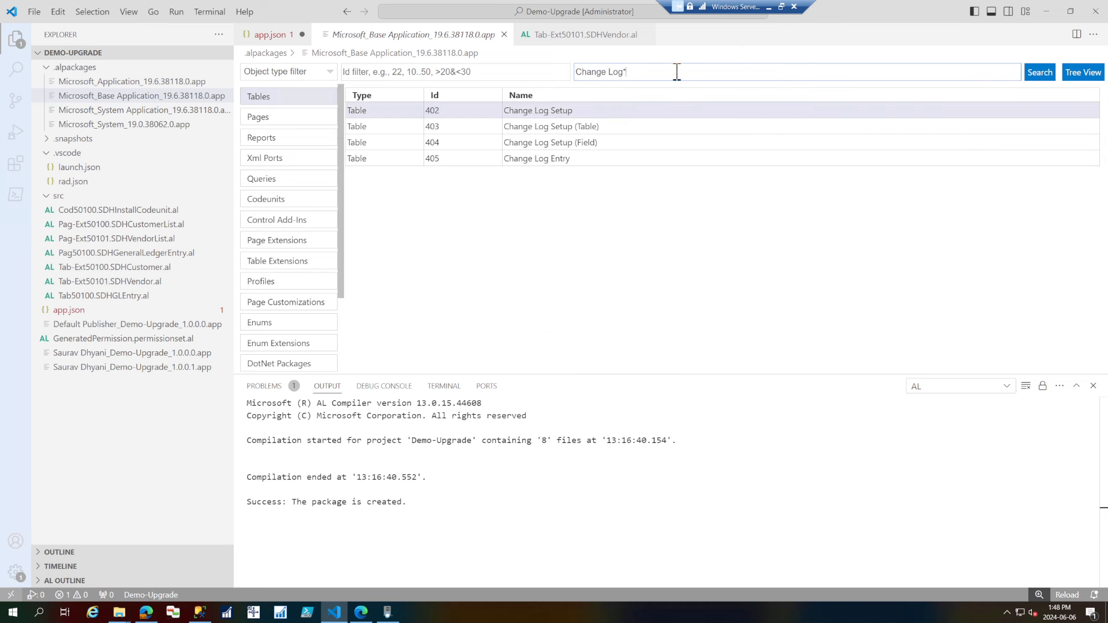
double_click(562, 162)
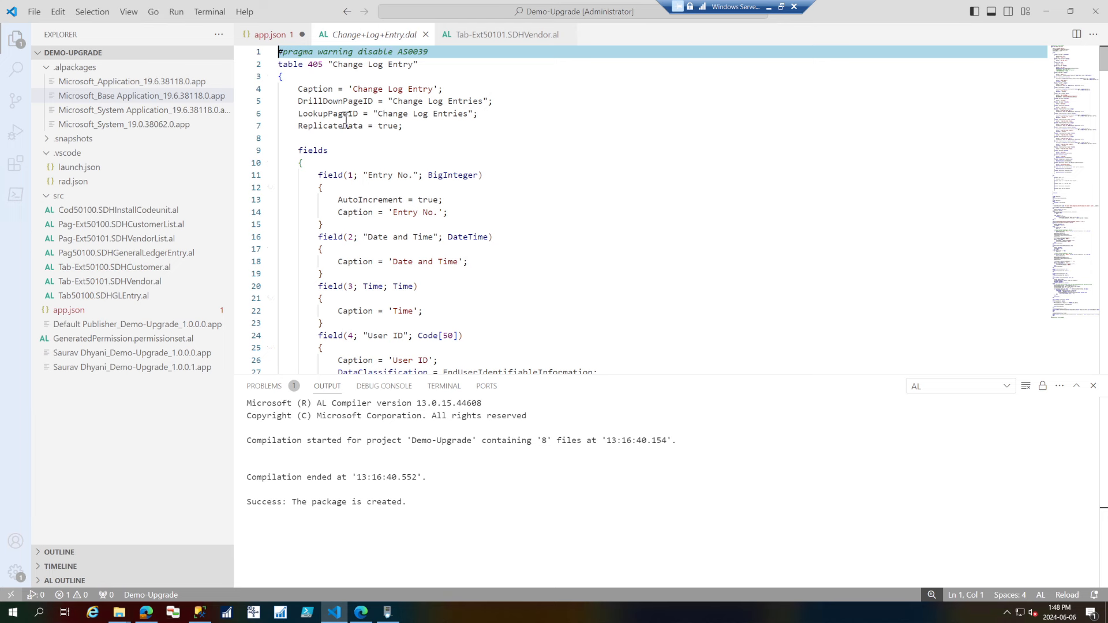
left_click(409, 127)
triple_click(409, 127)
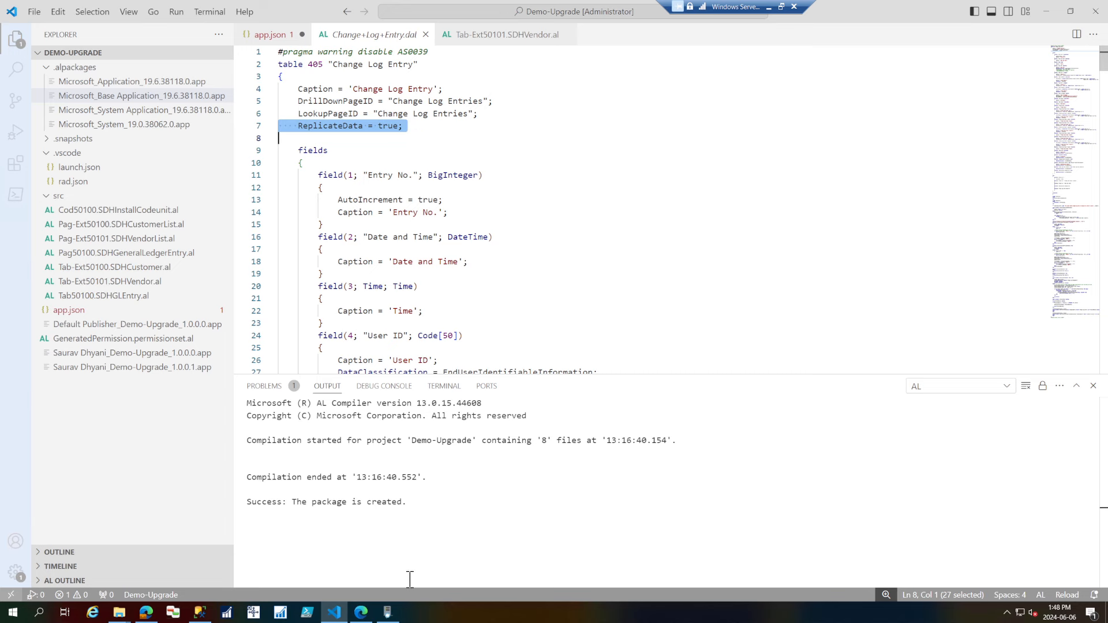
Return to Cloud Migration Management, refresh the status, check the allowed companies in My Settings, and close the settings without changes
left_click(344, 615)
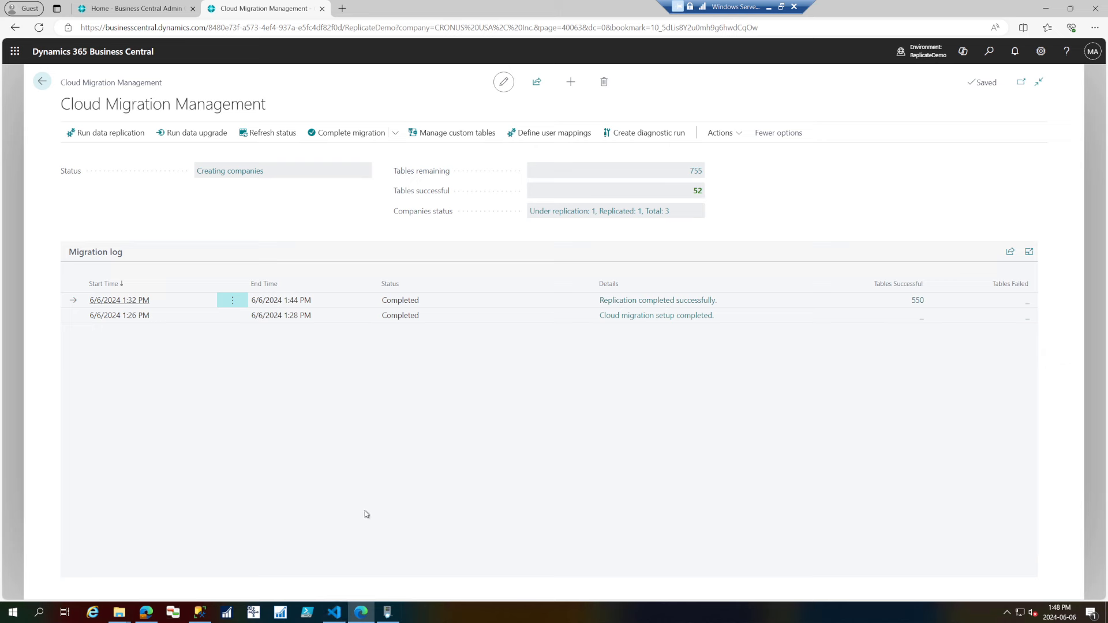
left_click(286, 135)
left_click(1040, 50)
left_click(961, 152)
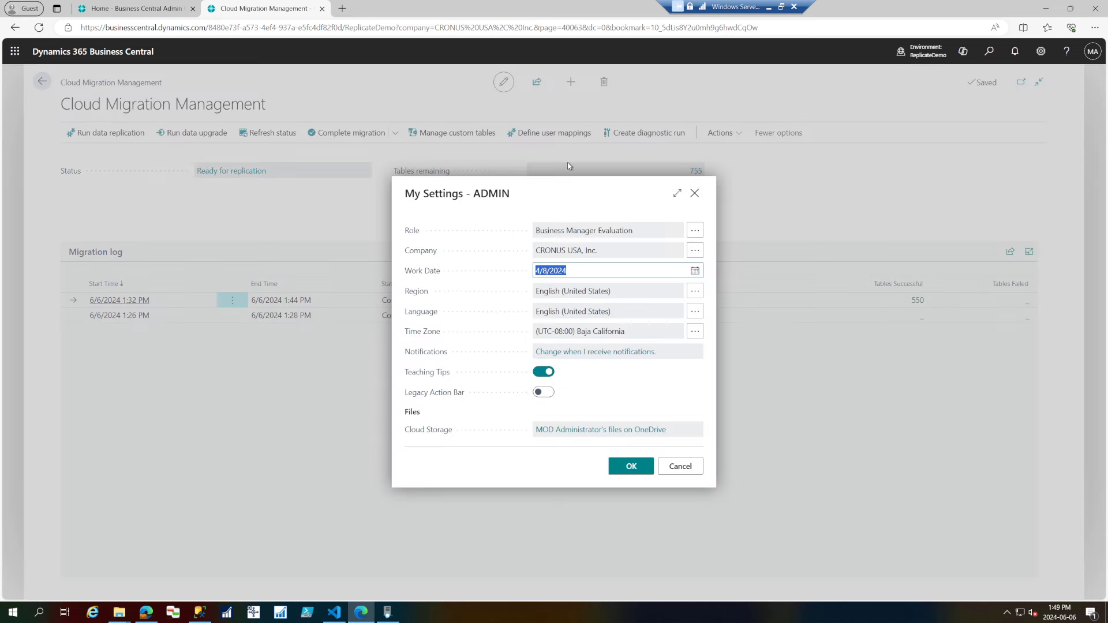
left_click(694, 250)
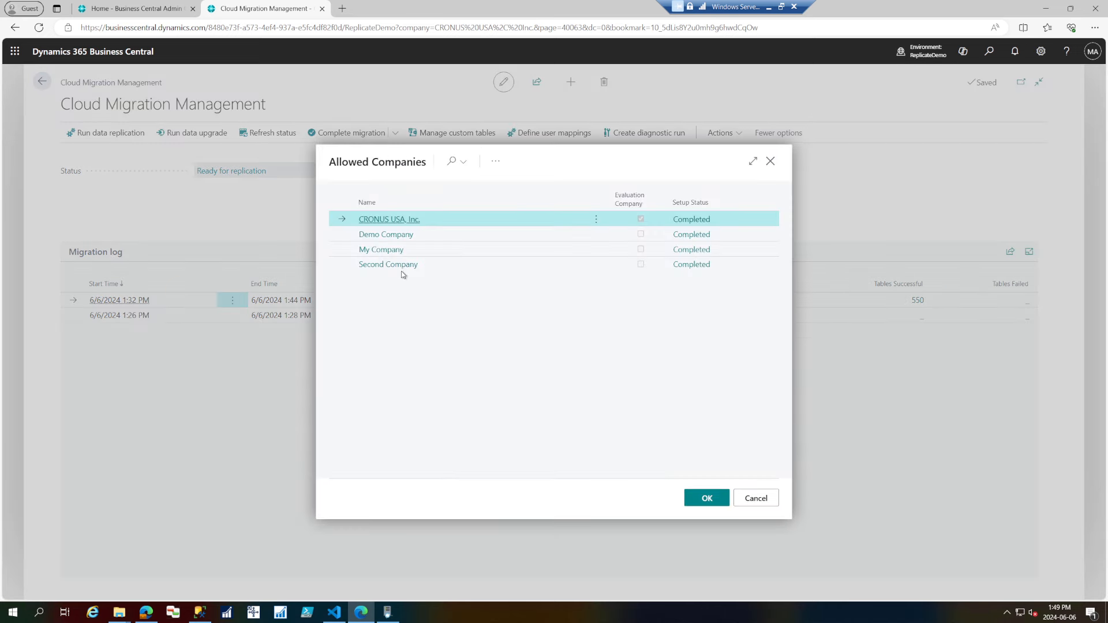
left_click(771, 498)
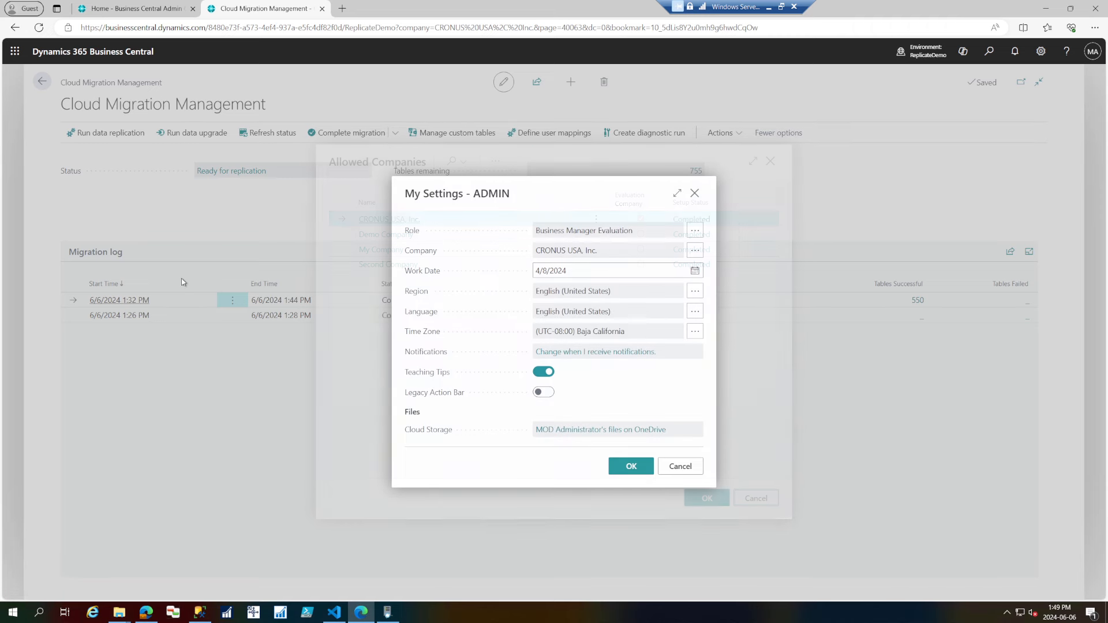
left_click(680, 466)
Start a new data replication run, acknowledge the confirmation, and refresh the migration status
left_click(116, 134)
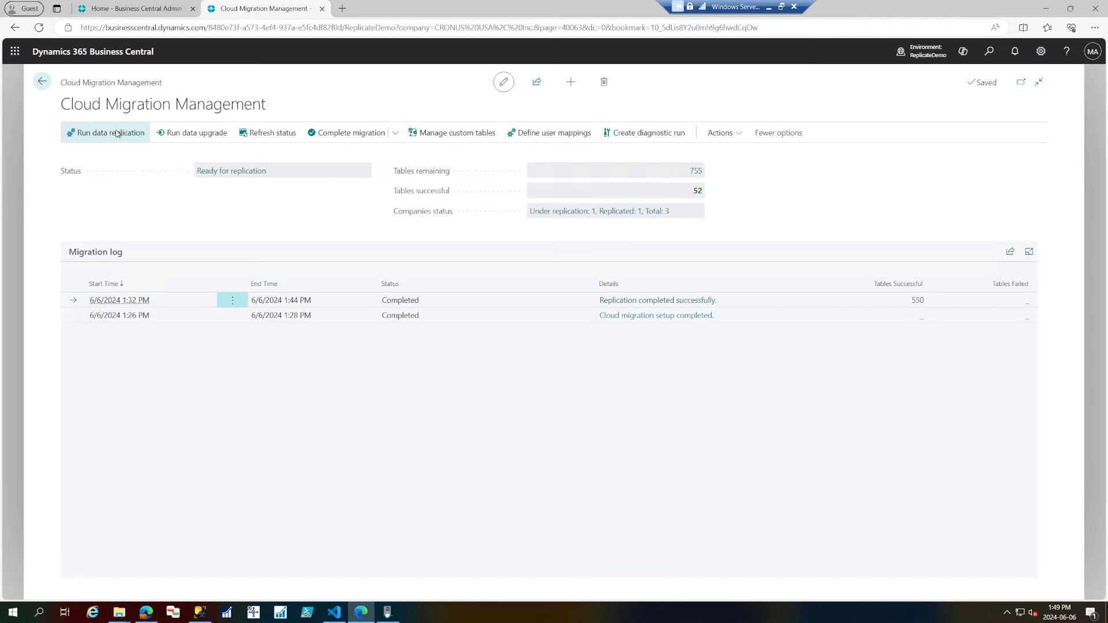
left_click(604, 357)
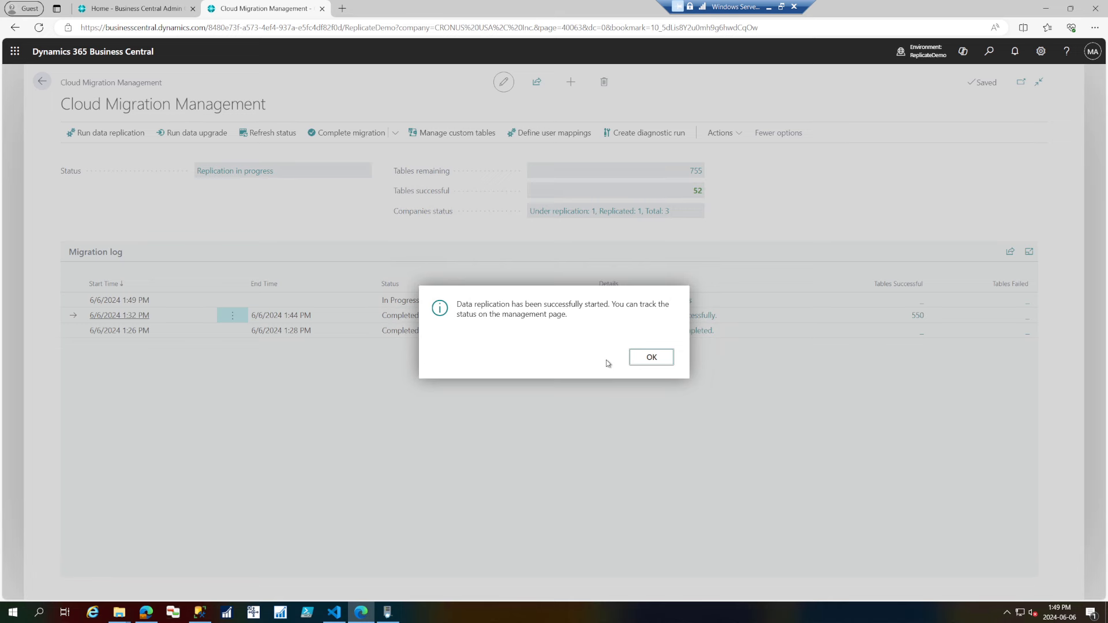
left_click(651, 358)
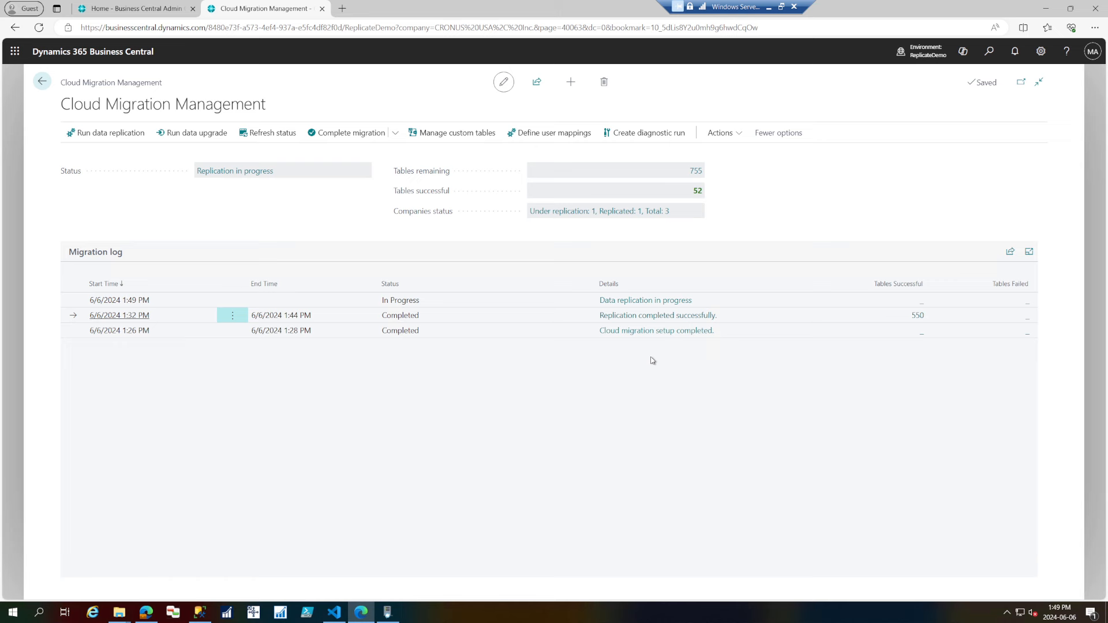
left_click(267, 132)
Switch to Visual Studio Code, highlight the ReplicateData property in the Change Log Entry definition again, and close the definition
left_click(322, 618)
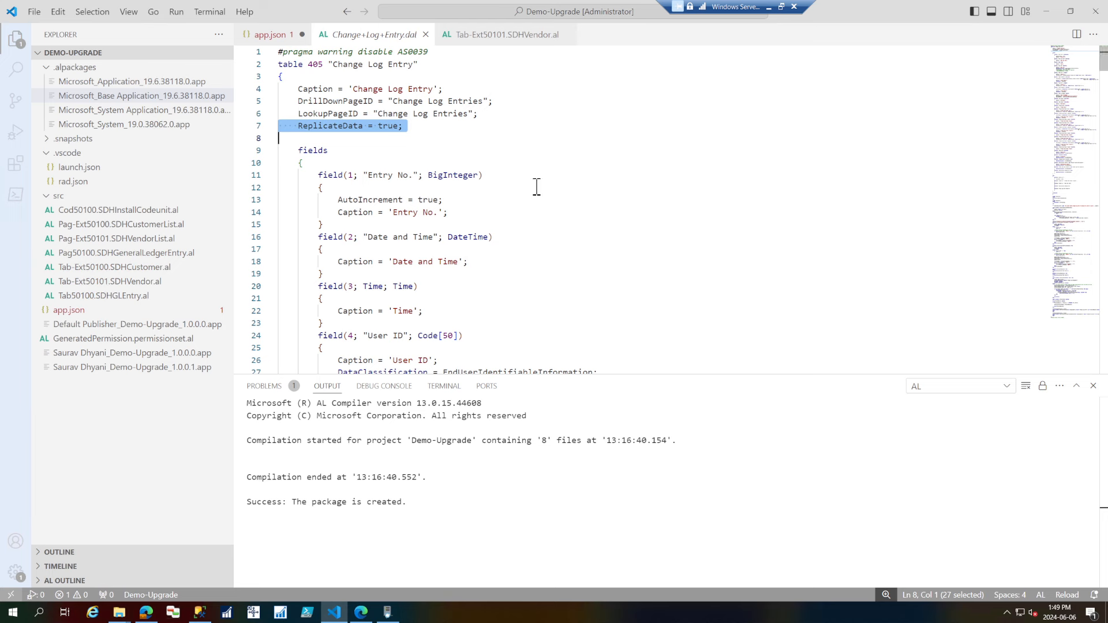
double_click(331, 126)
left_click_drag(330, 125, 442, 126)
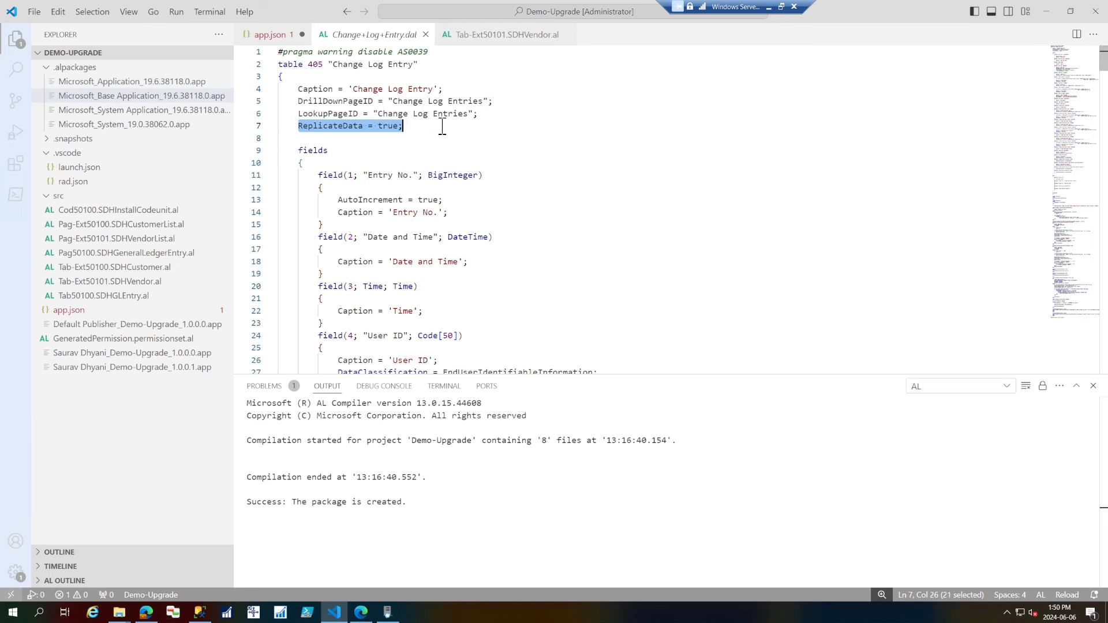
triple_click(348, 128)
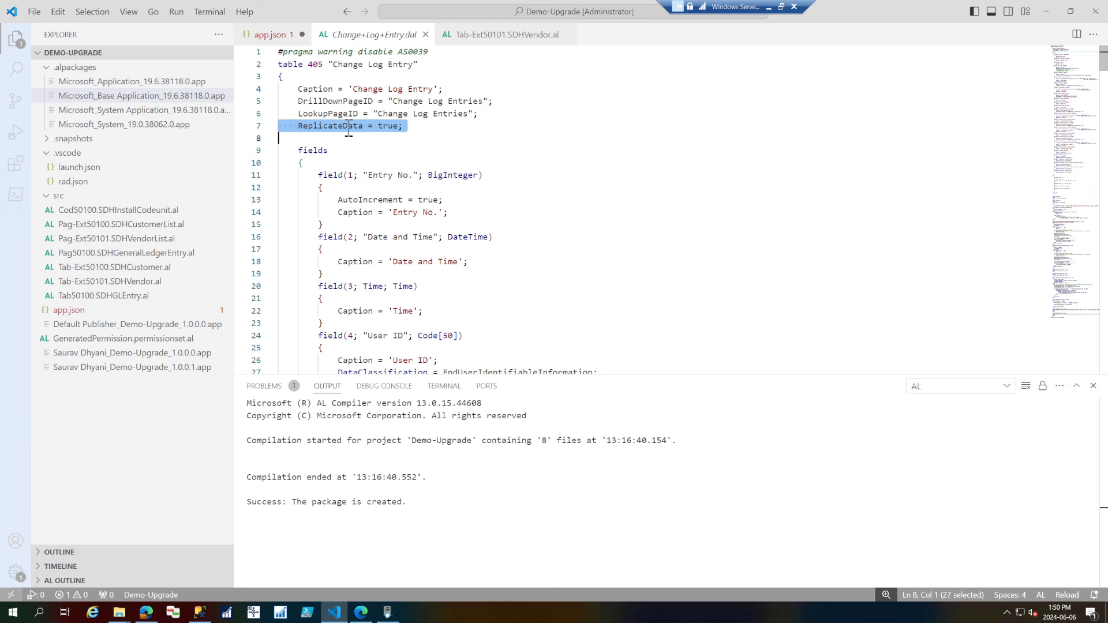
left_click(426, 35)
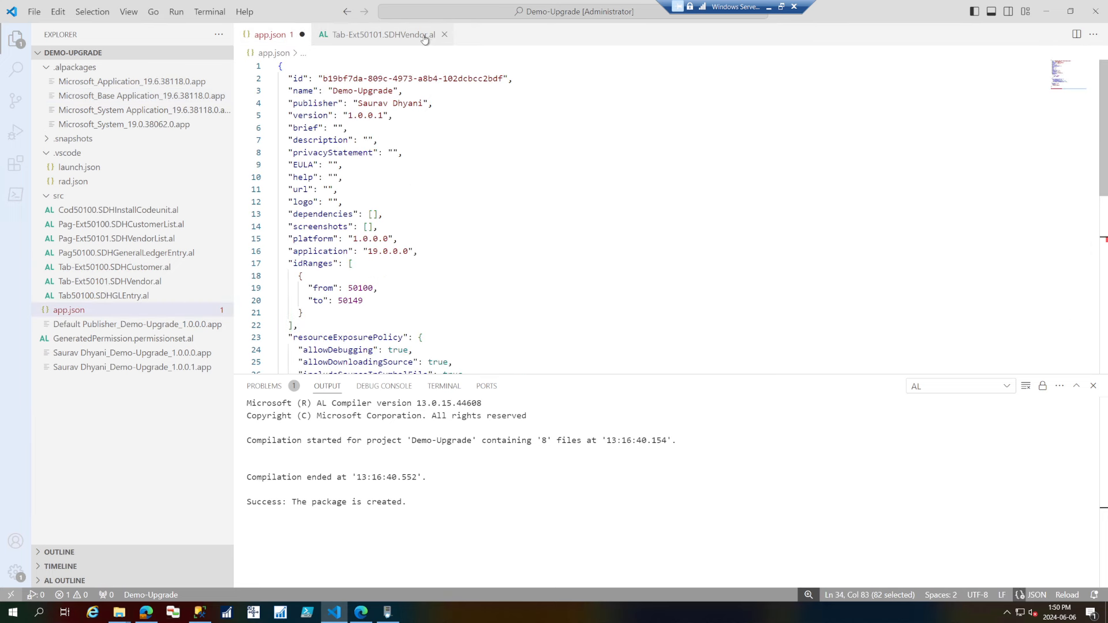
Search the Microsoft System 19.0.38062.0 tables for "Record*", highlight ReplicateData in the Record Link definition, and close it
left_click(152, 125)
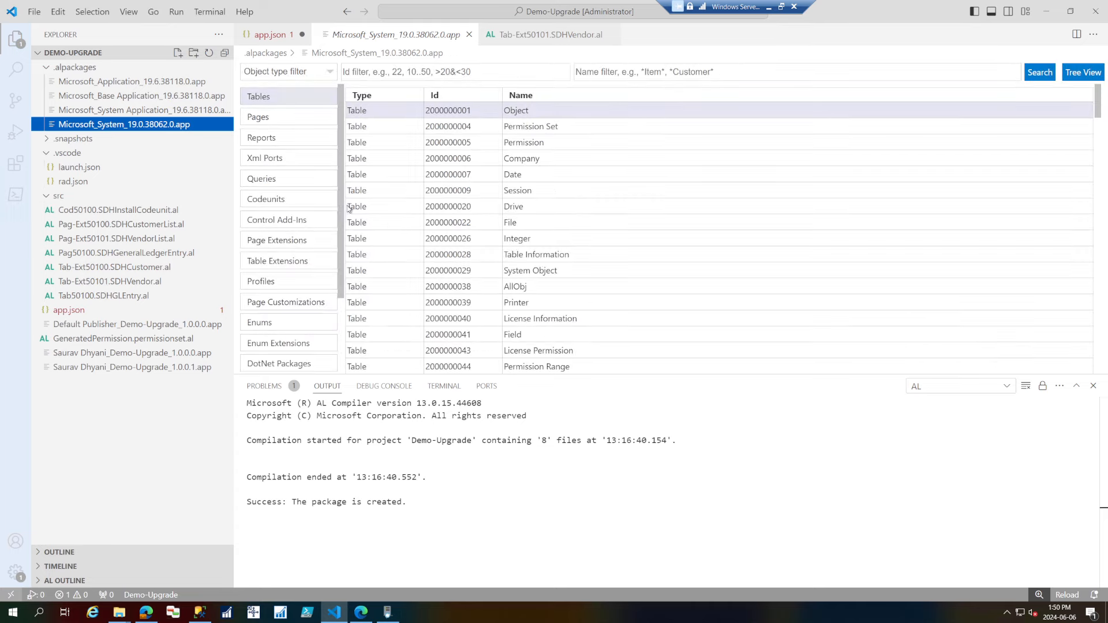
scroll(446, 248, "down", 20)
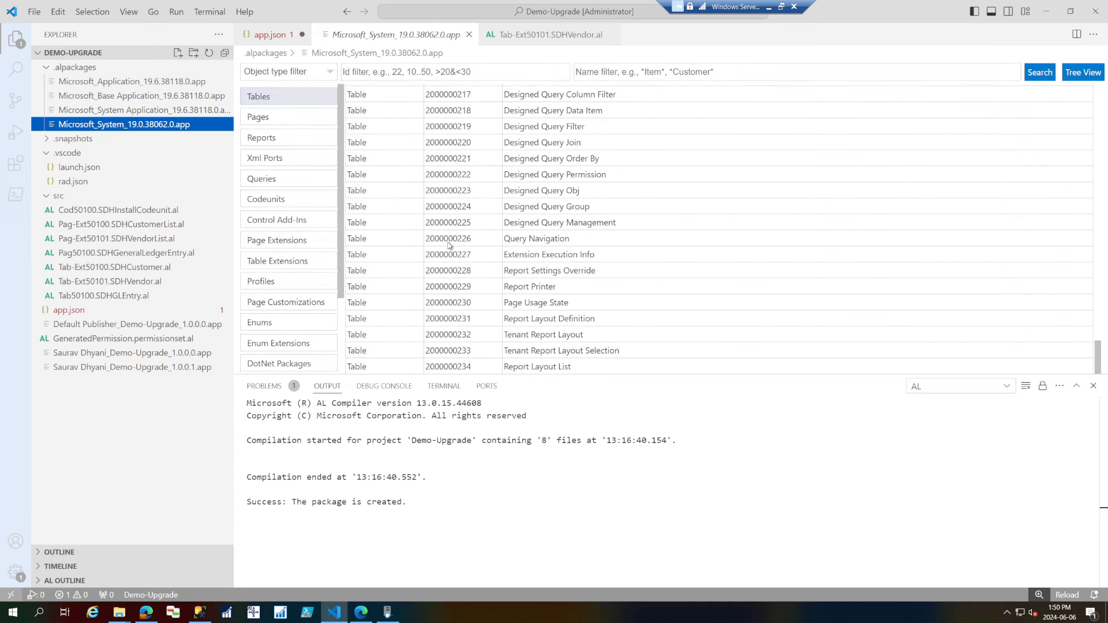
scroll(537, 316, "up", 10)
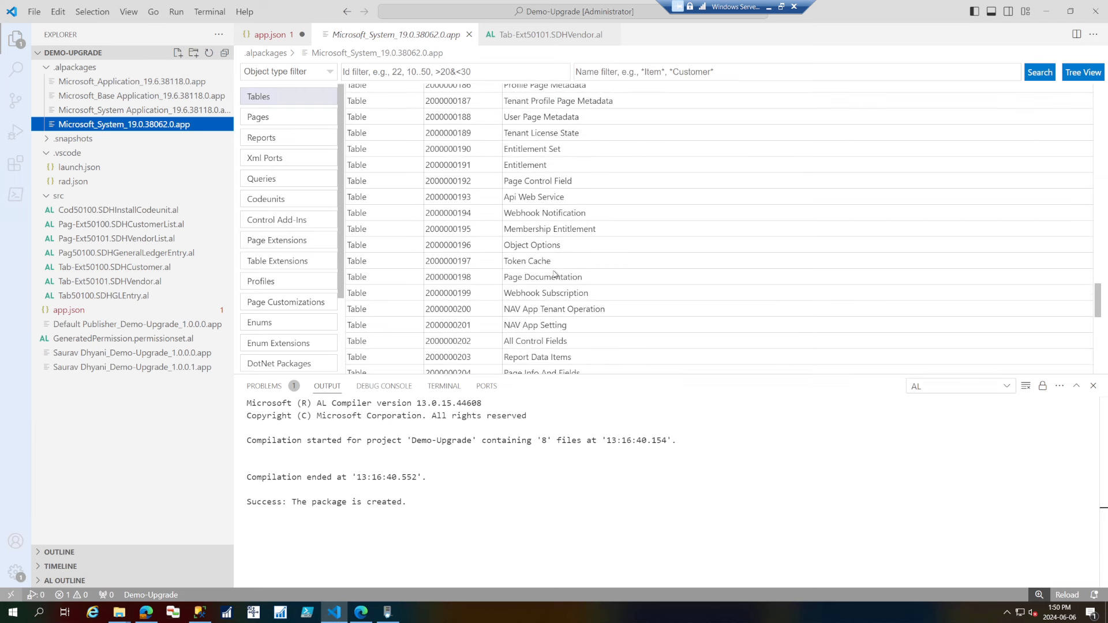
left_click(658, 68)
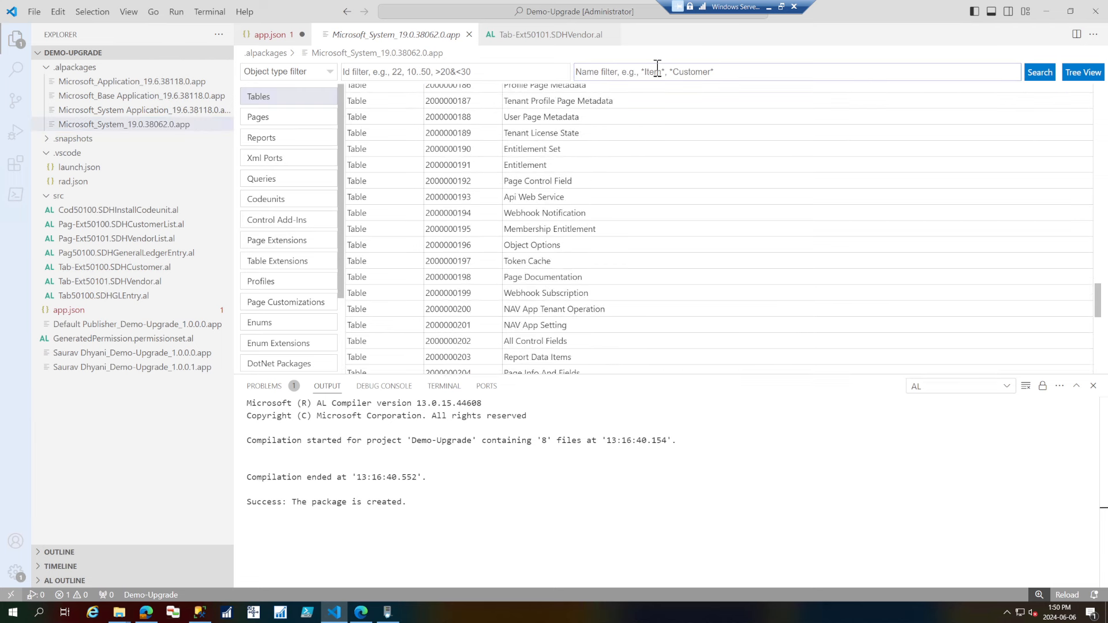
type("Record*")
key("Return")
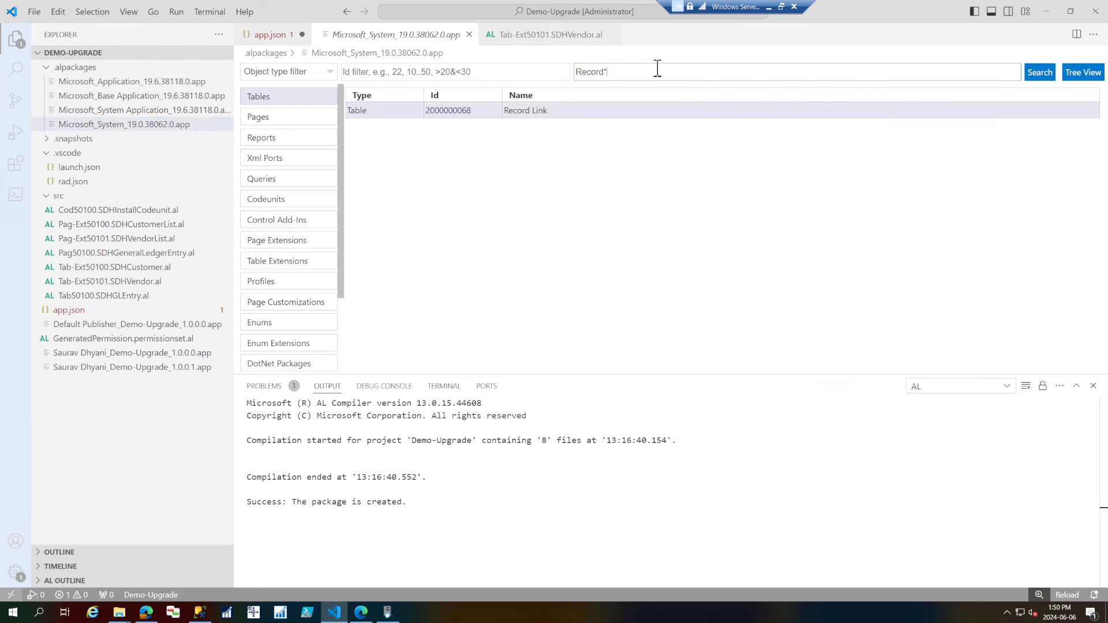
double_click(476, 110)
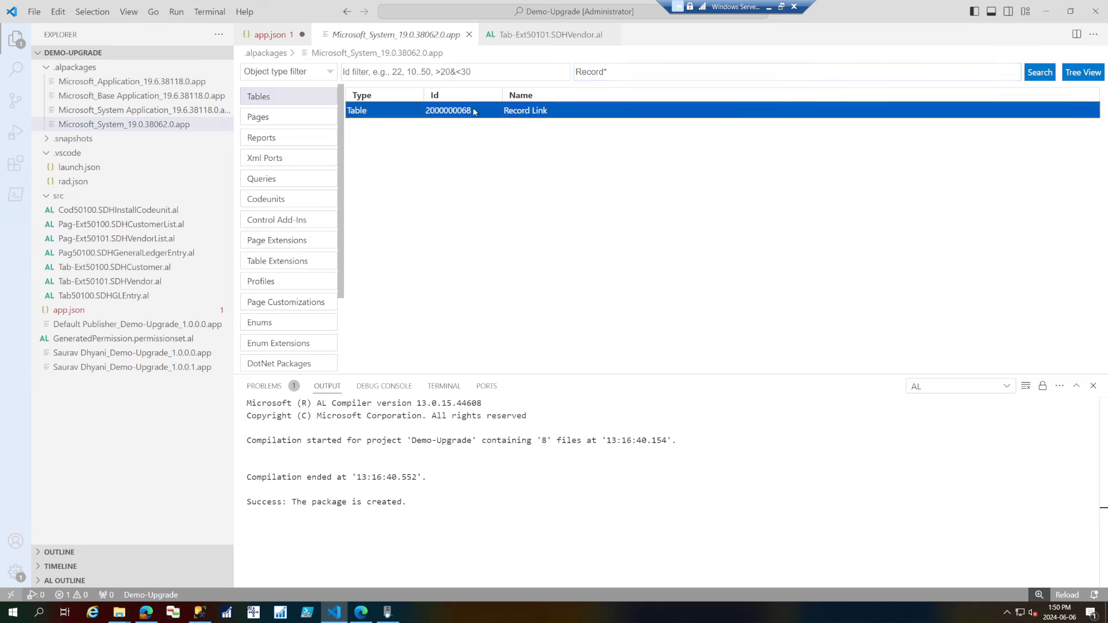
triple_click(412, 101)
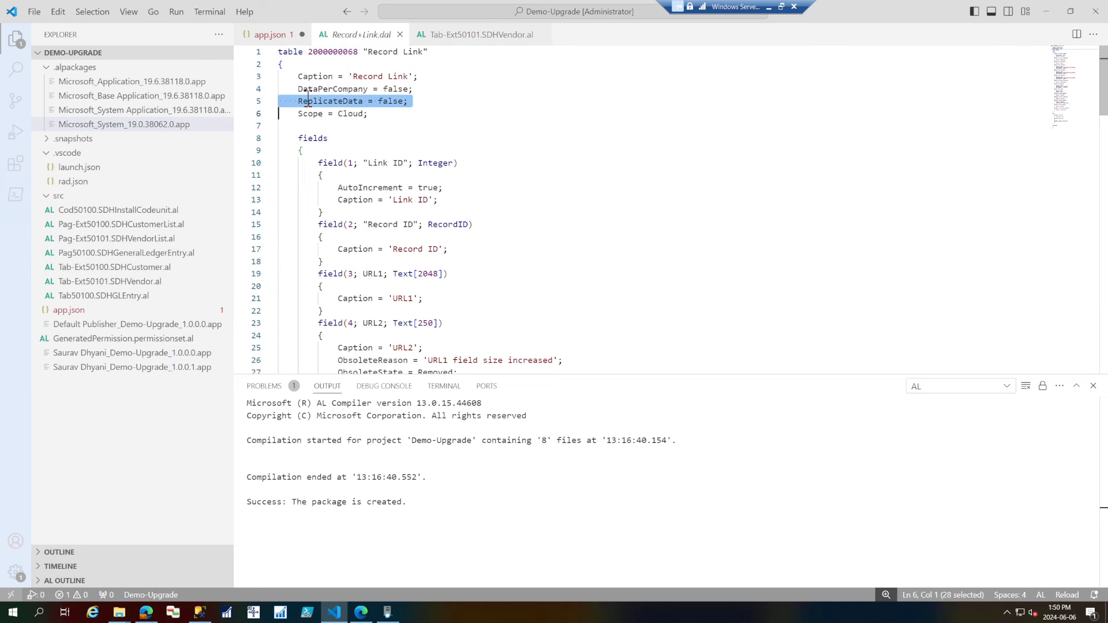
left_click(400, 34)
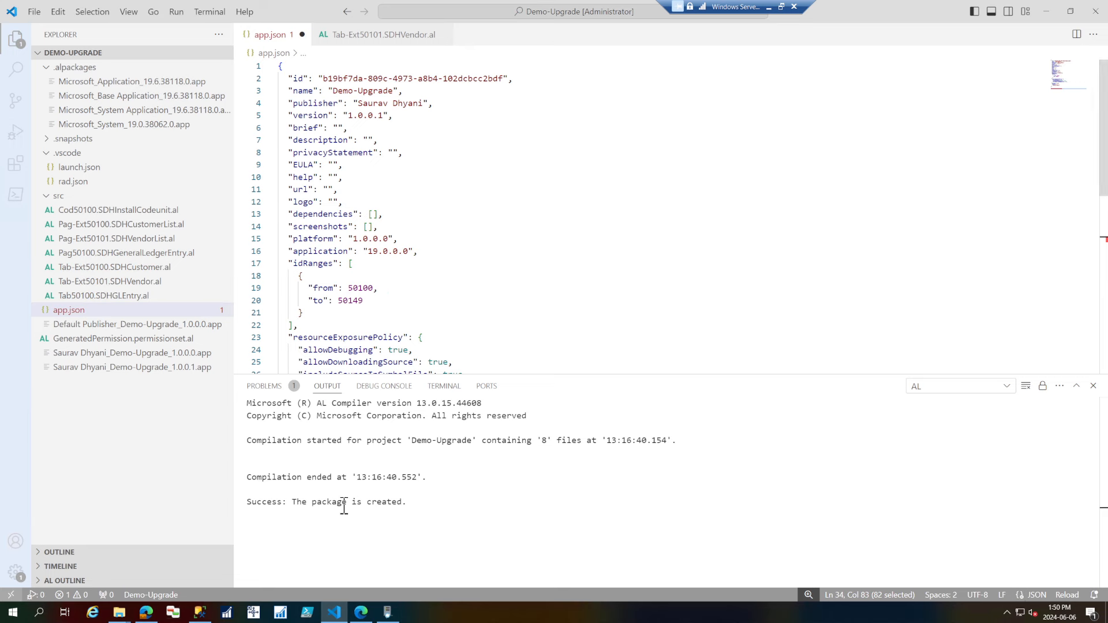
Return to Cloud Migration Management in the browser and refresh the status repeatedly to follow the replication run started at 1:49 PM
left_click(344, 609)
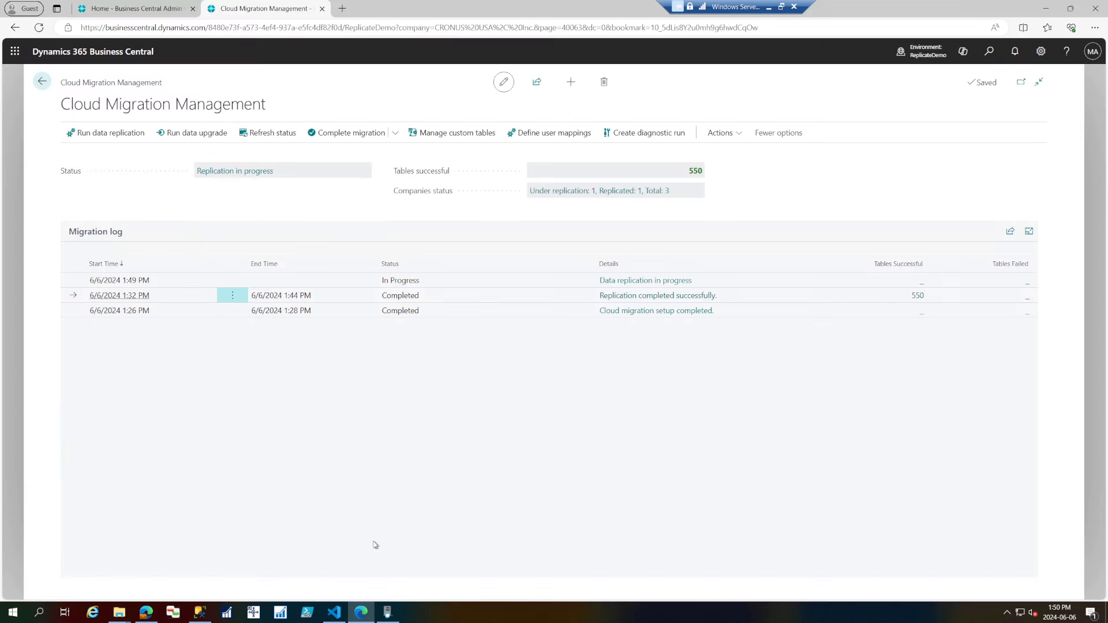
left_click(462, 281)
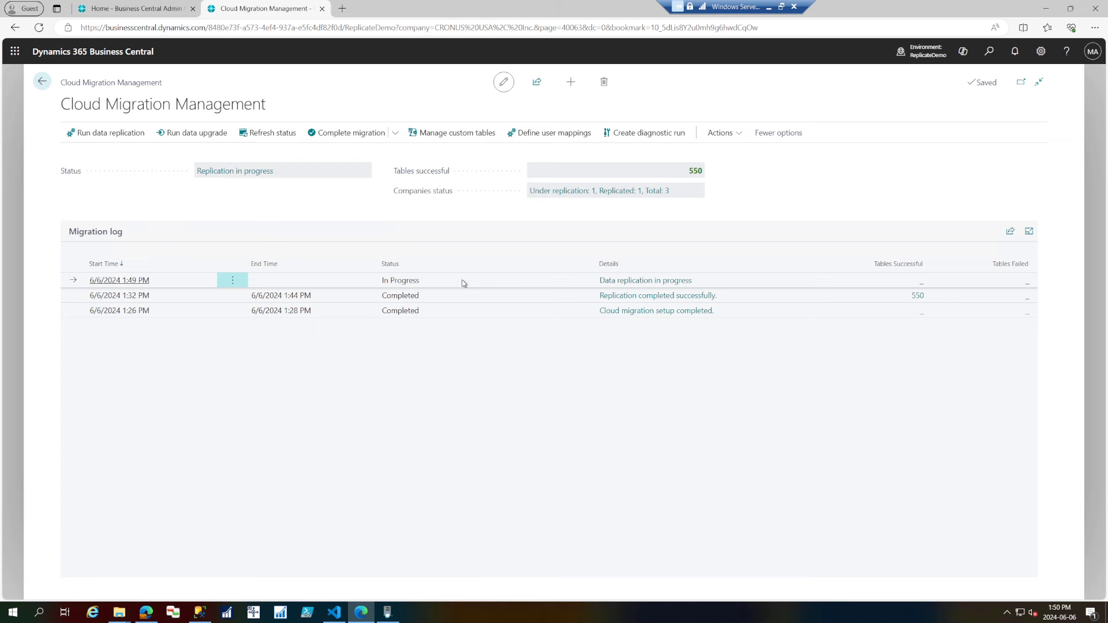
left_click(261, 132)
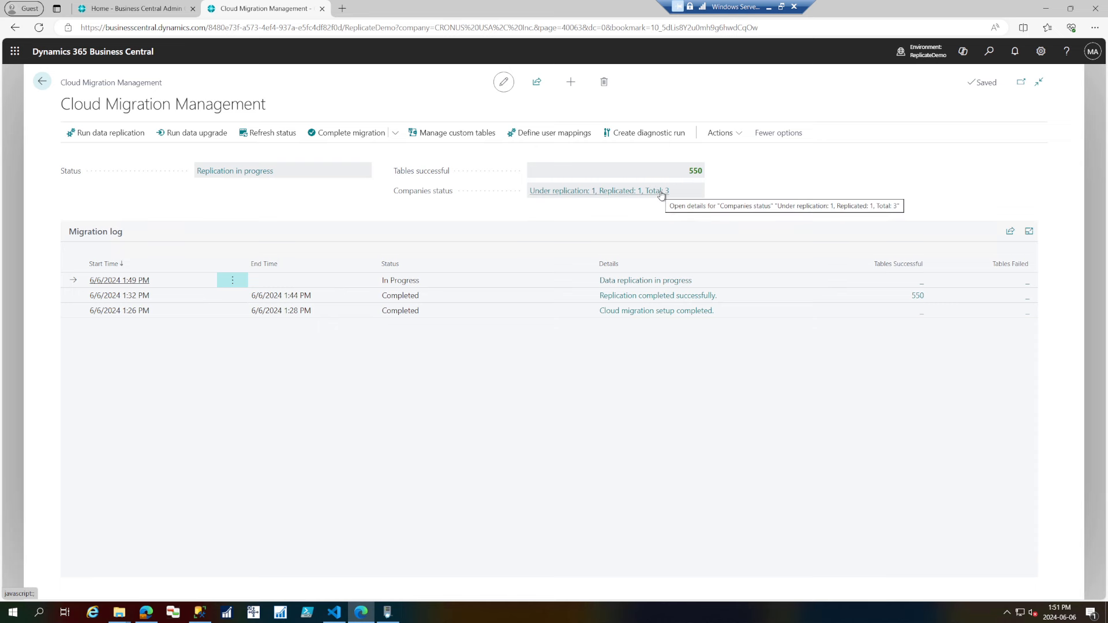
left_click(254, 134)
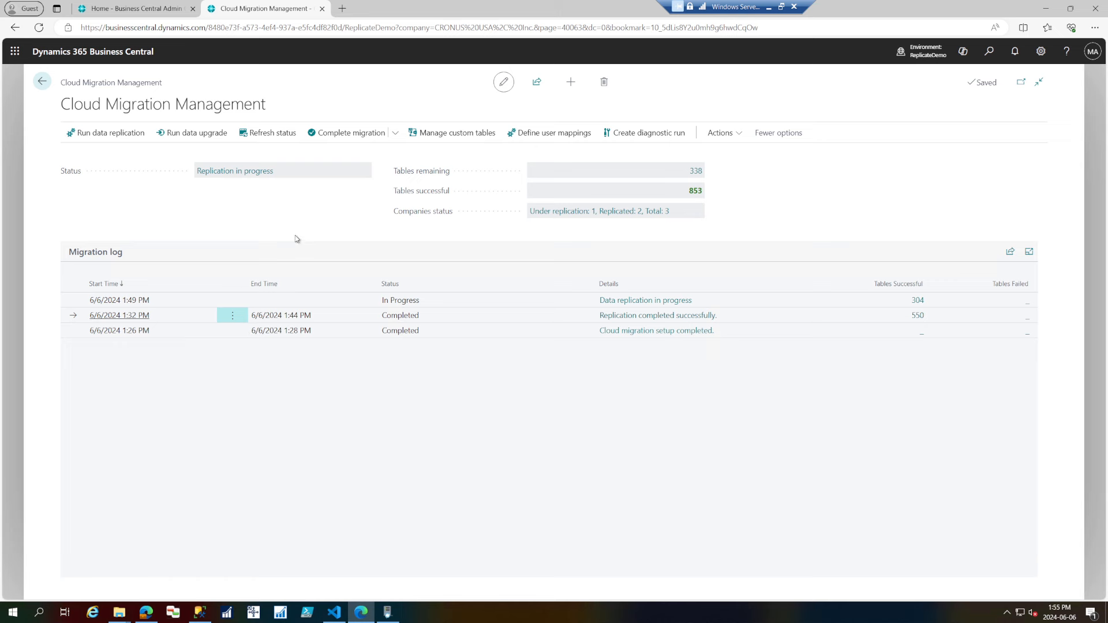
left_click(283, 132)
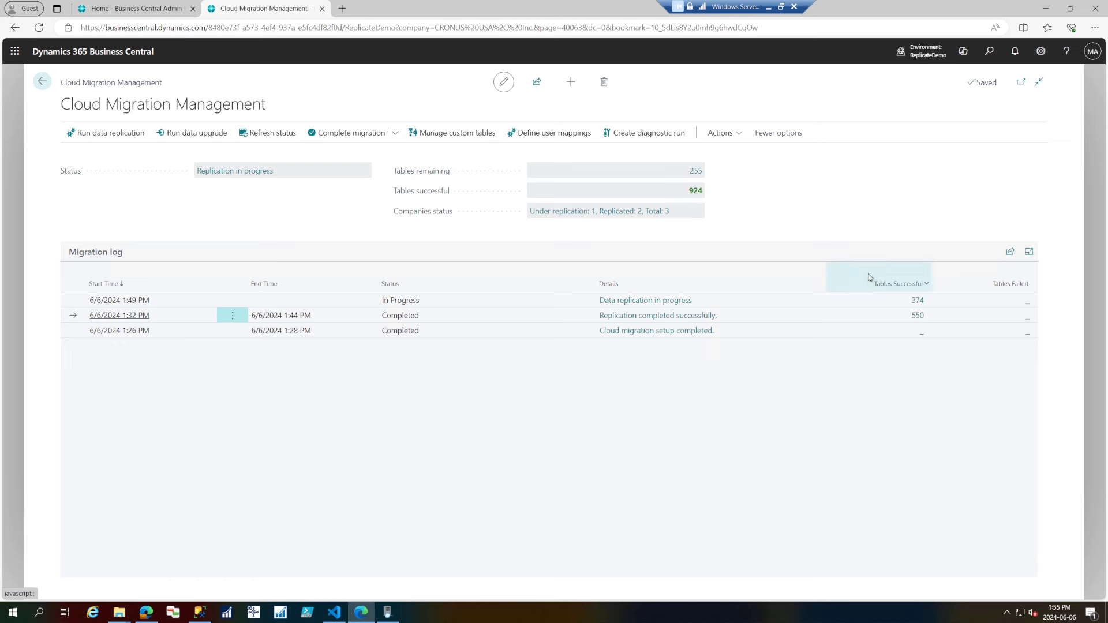
Open the table migration details of the 1:49 PM run and filter the status to Warning and Failed instead of Successful
left_click(917, 300)
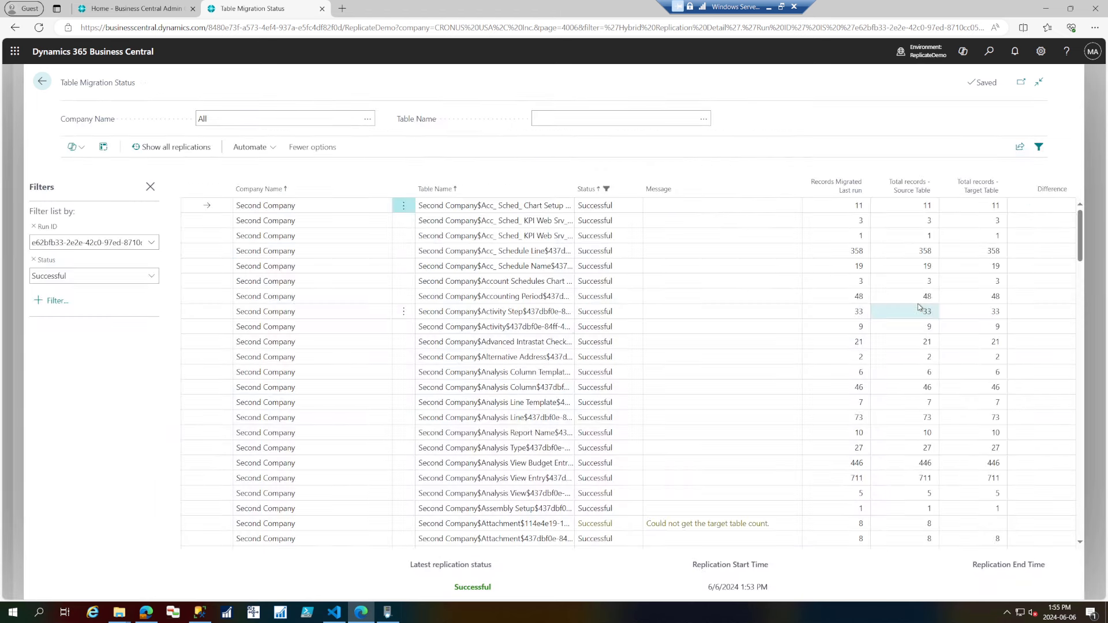
left_click(151, 276)
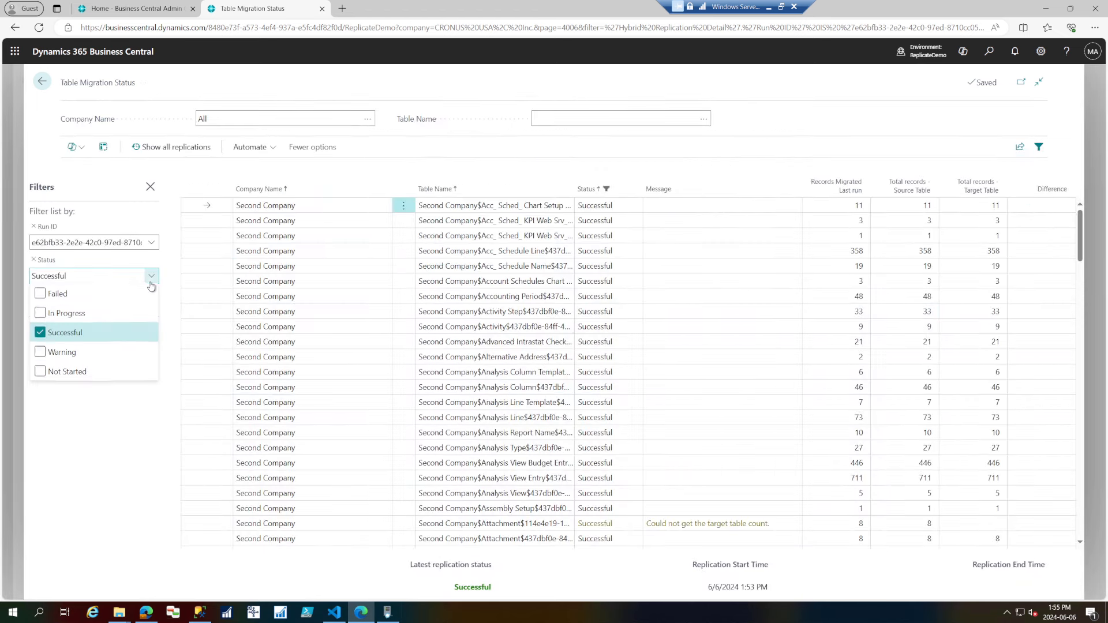
left_click(40, 352)
left_click(40, 333)
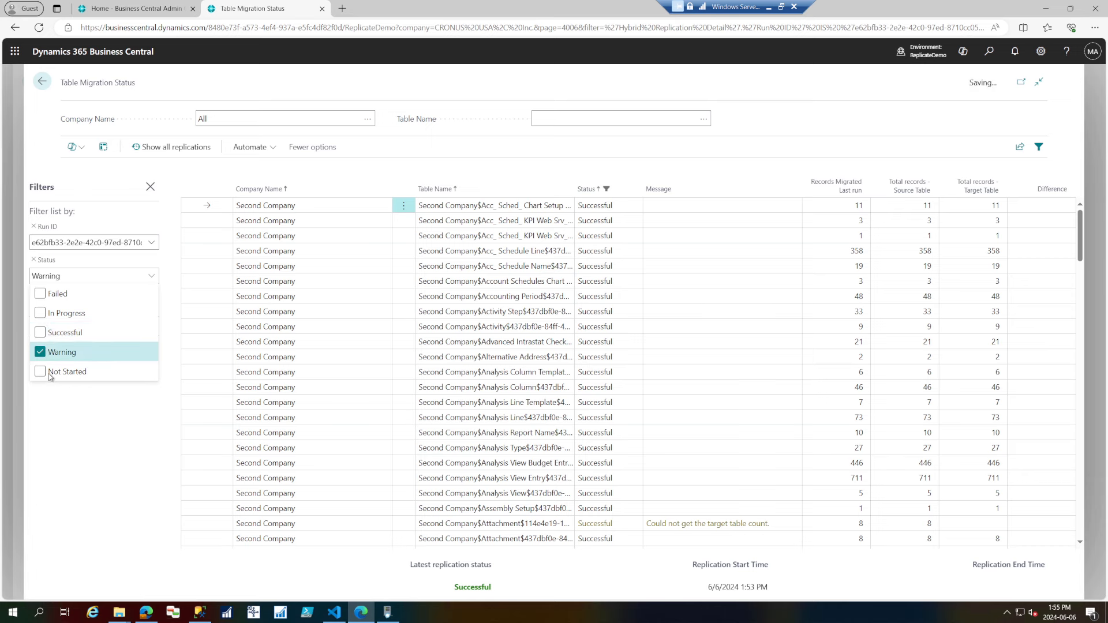
left_click(40, 294)
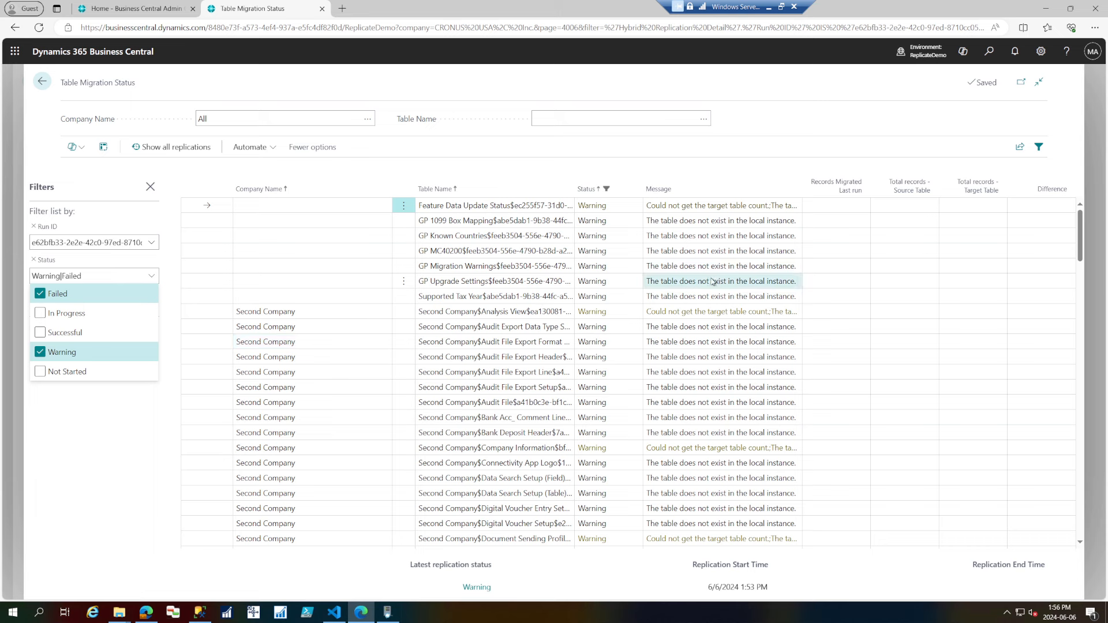
Widen the Table Name column and examine the names and messages of the Second Company tables with warnings
left_click_drag(473, 221, 698, 273)
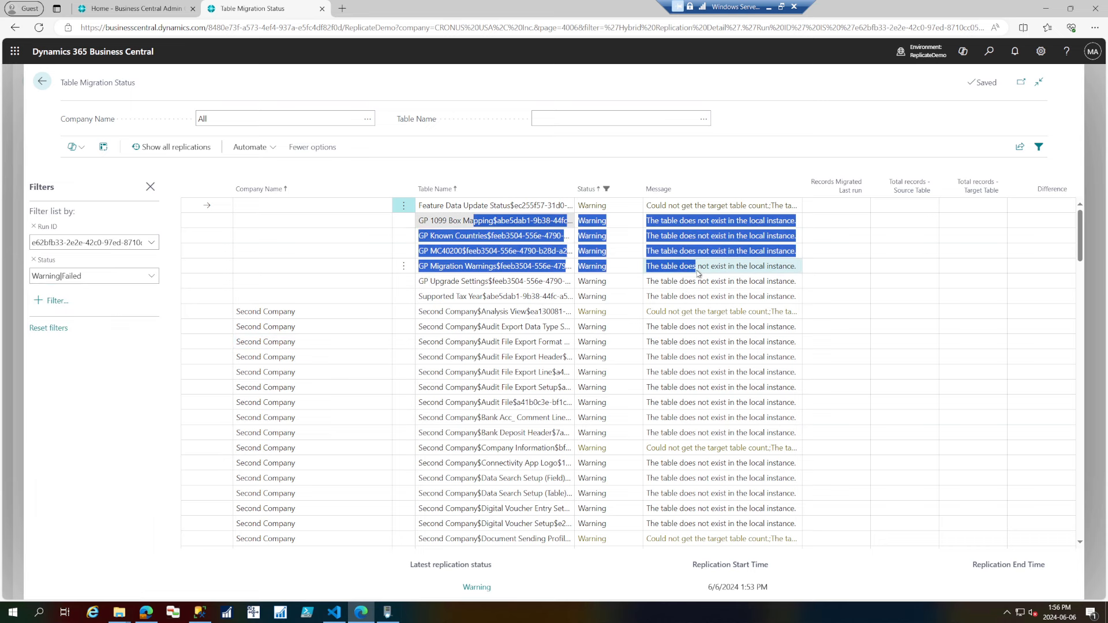
left_click_drag(698, 273, 698, 273)
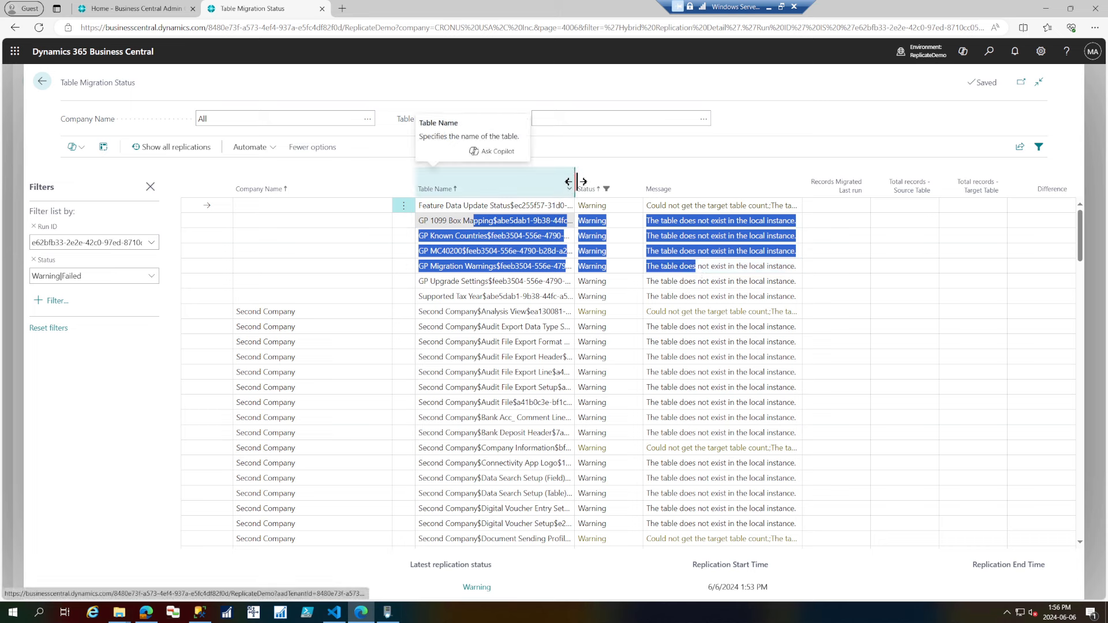
left_click_drag(574, 181, 695, 182)
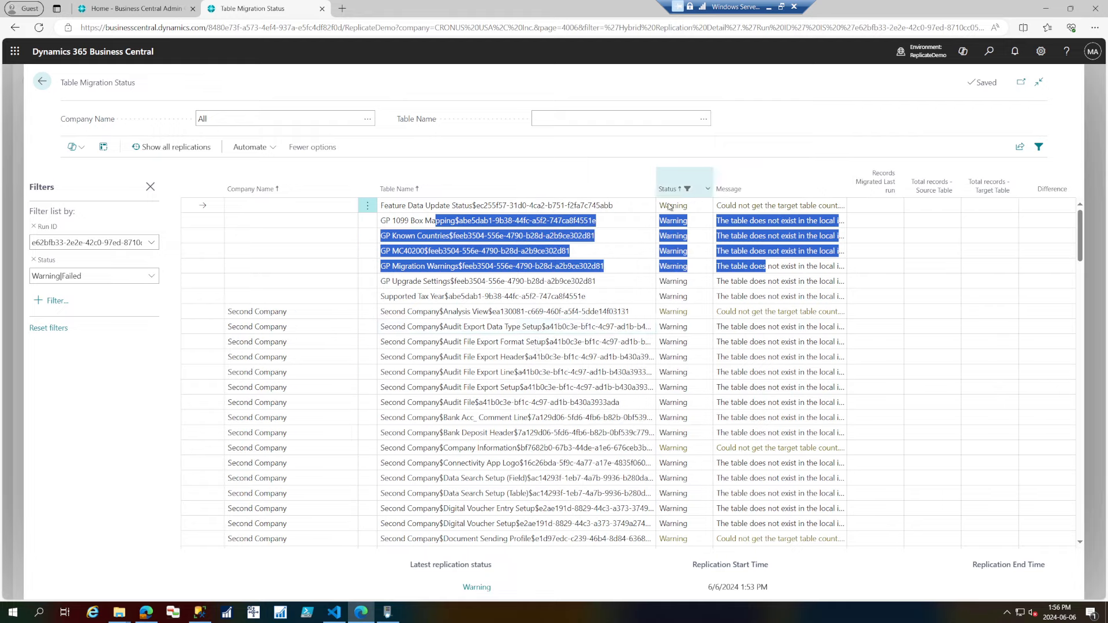
scroll(551, 350, "down", 5)
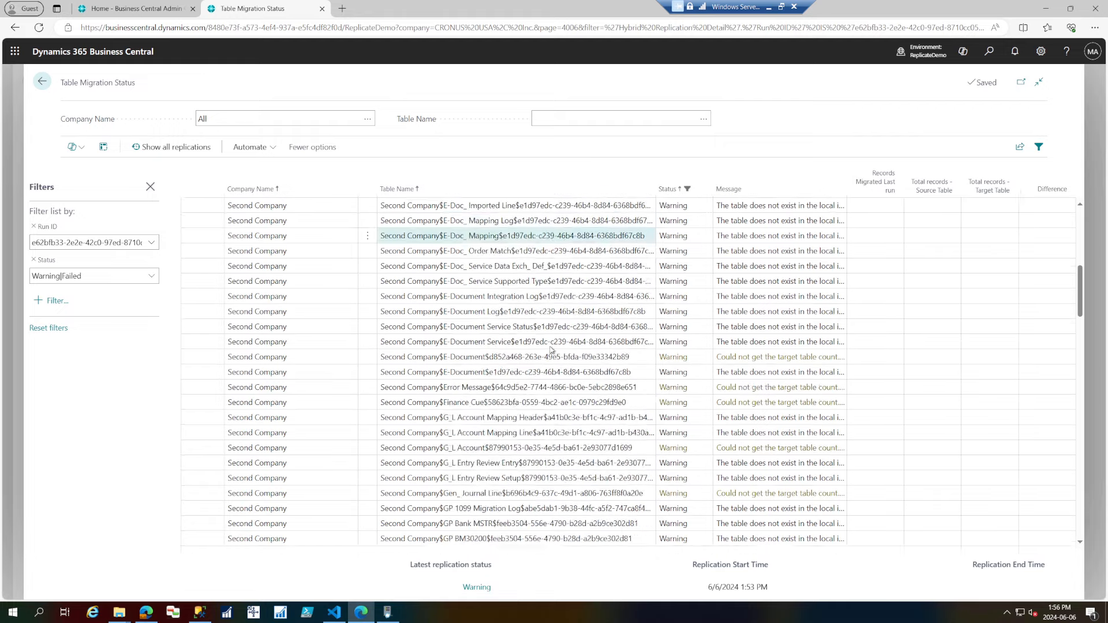
scroll(551, 350, "down", 5)
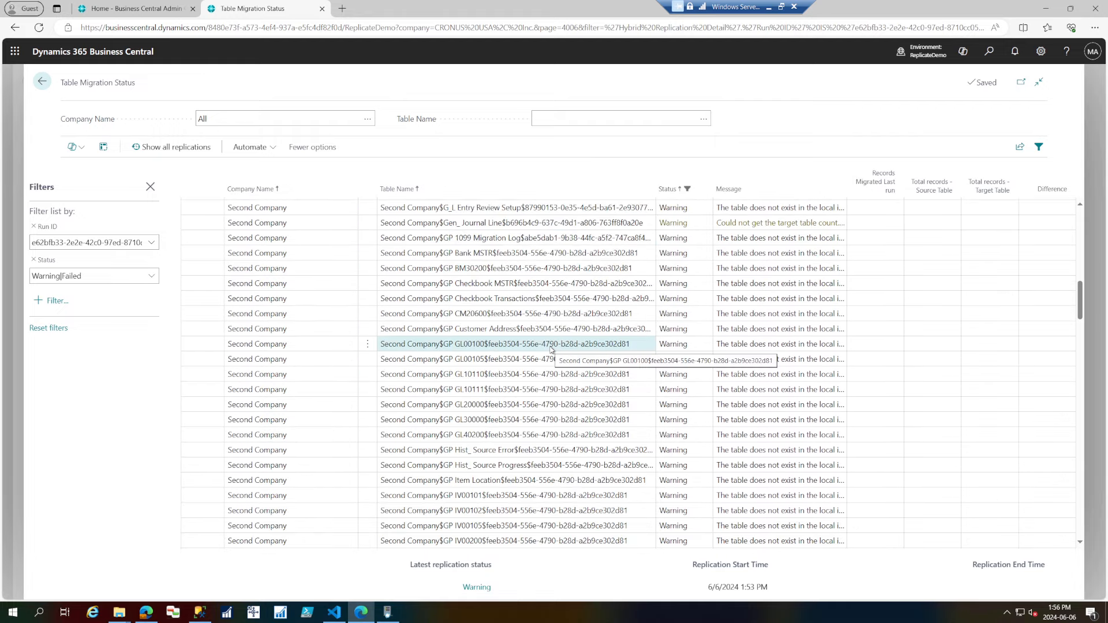
scroll(551, 351, "down", 10)
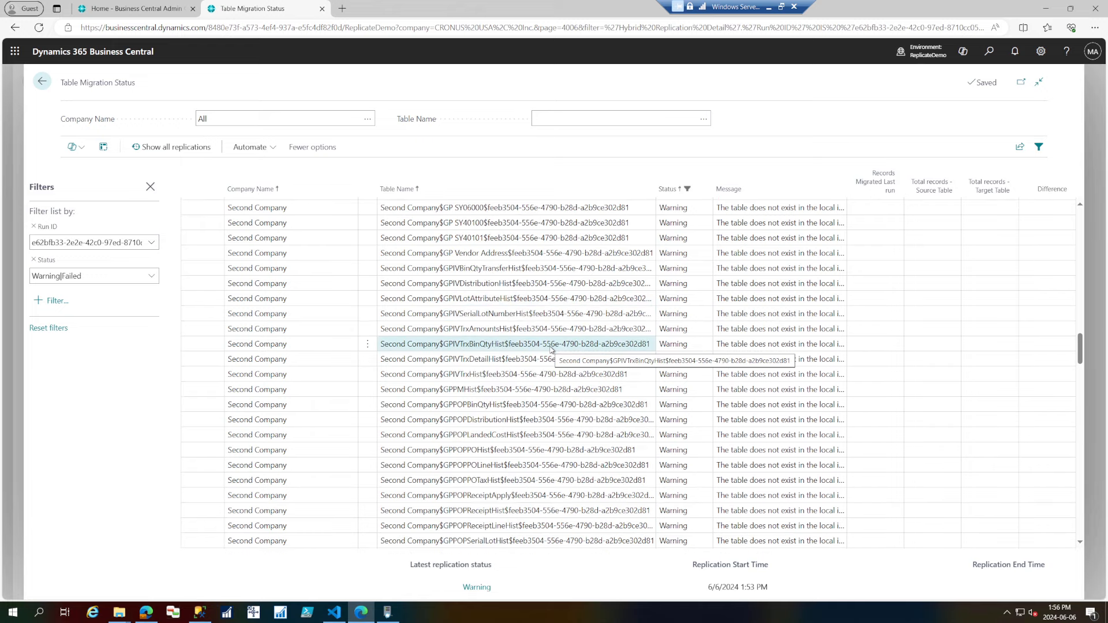
left_click(514, 345)
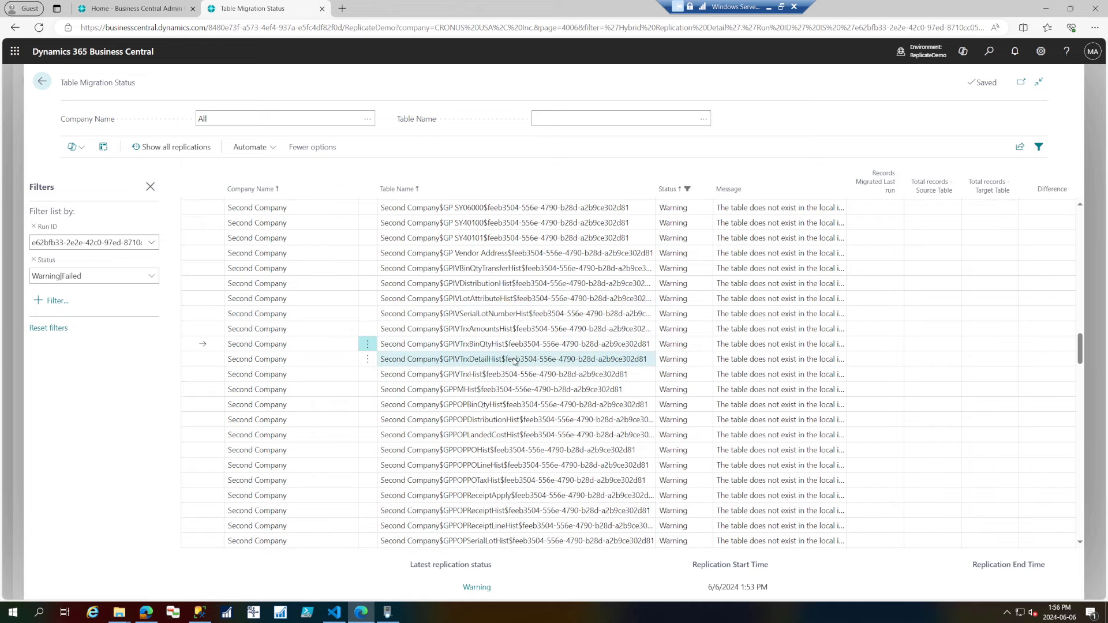
Examine the remaining Second Company table names and messages in the Warning and Failed list
left_click_drag(512, 361, 549, 360)
left_click_drag(489, 377, 545, 379)
scroll(536, 395, "down", 10)
left_click(543, 388)
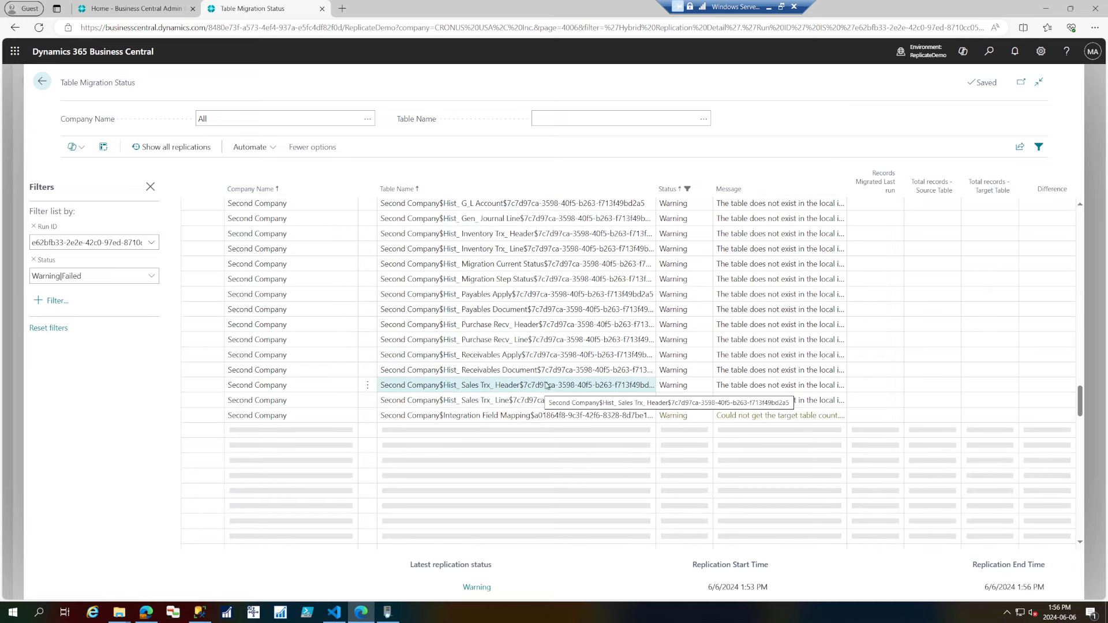
scroll(547, 383, "down", 10)
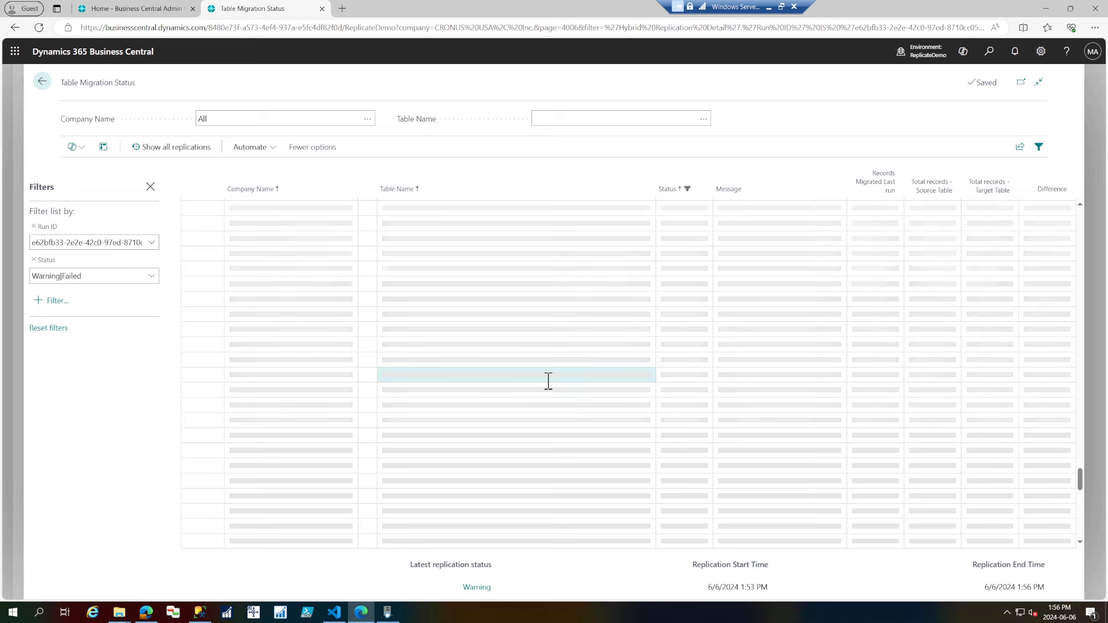
Return to Cloud Migration Management and view the companies available in the ReplicateDemo environment
left_click(42, 82)
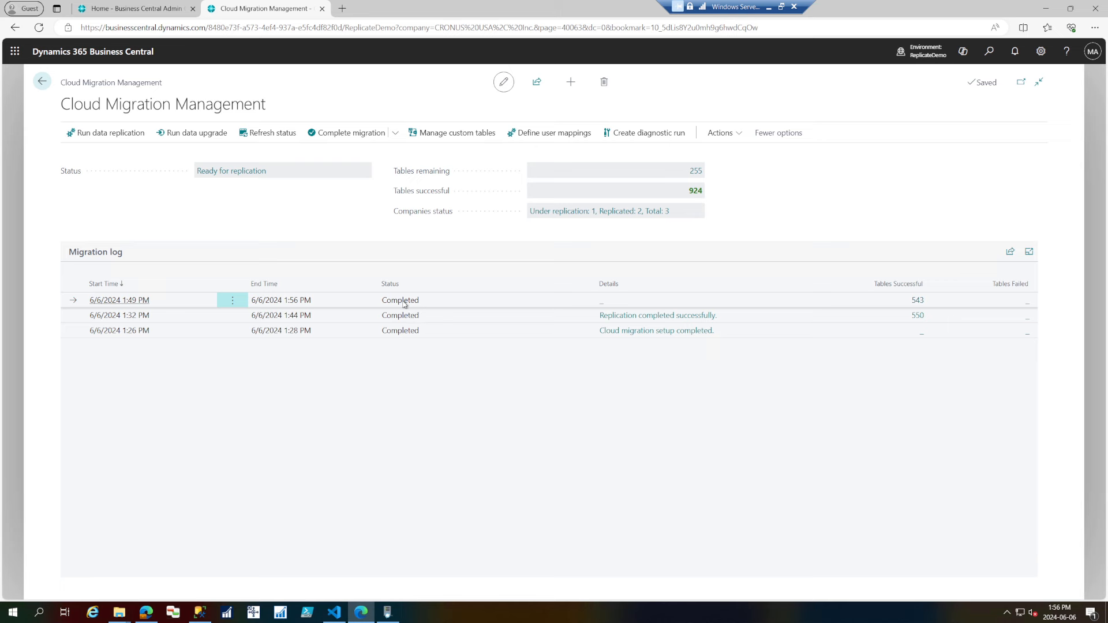
left_click(916, 54)
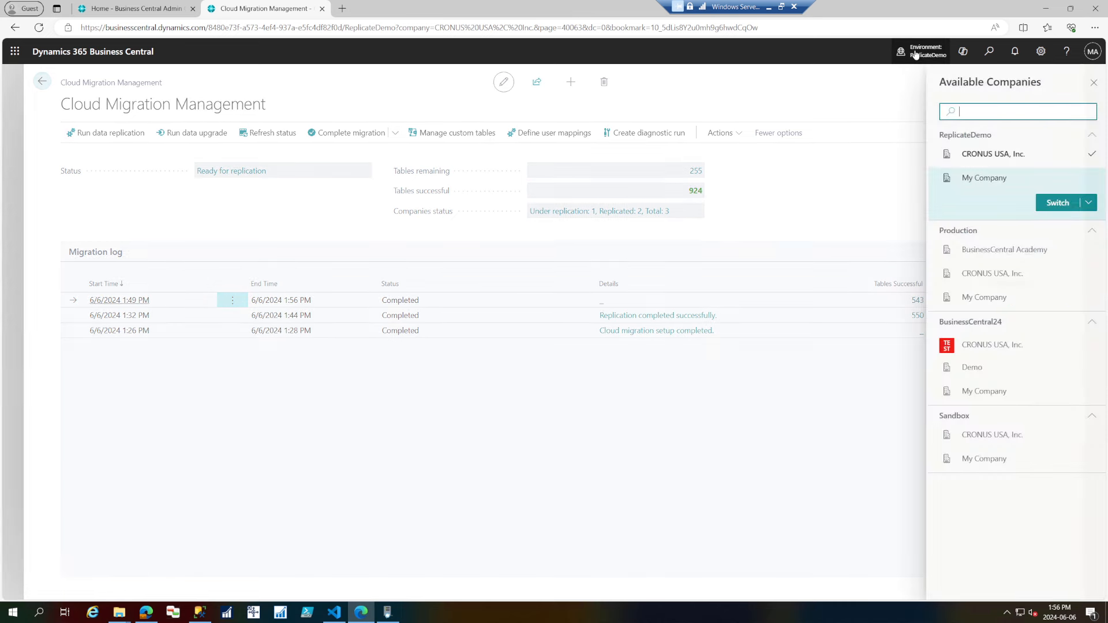
left_click(865, 190)
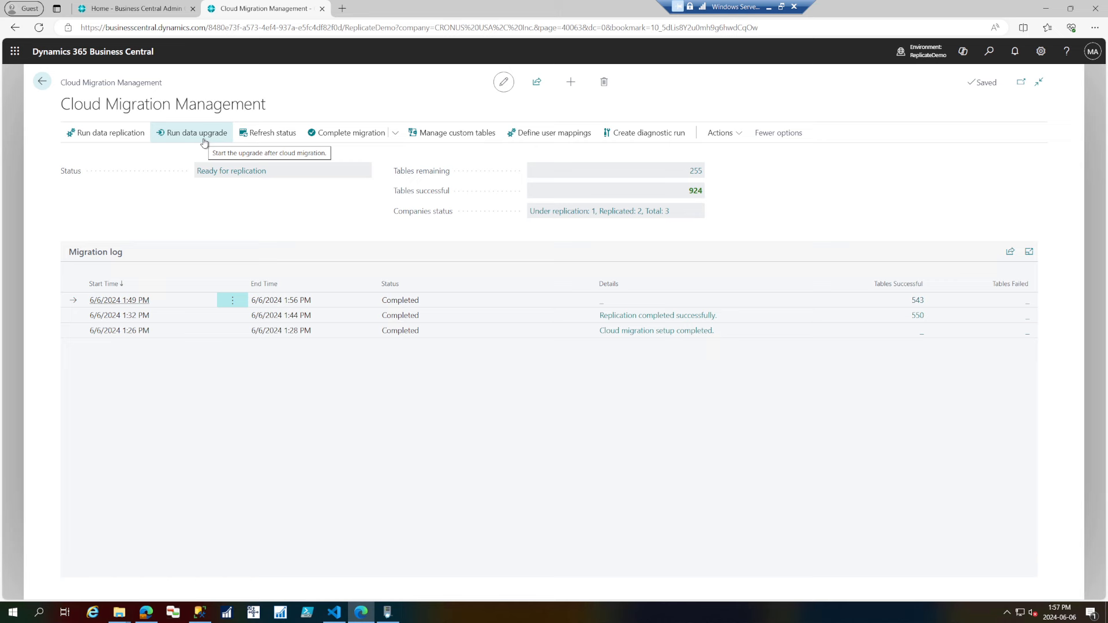
Define a user mapping from the on-premises administrator to cloud user ADMIN and read the mapping instructions
left_click(561, 143)
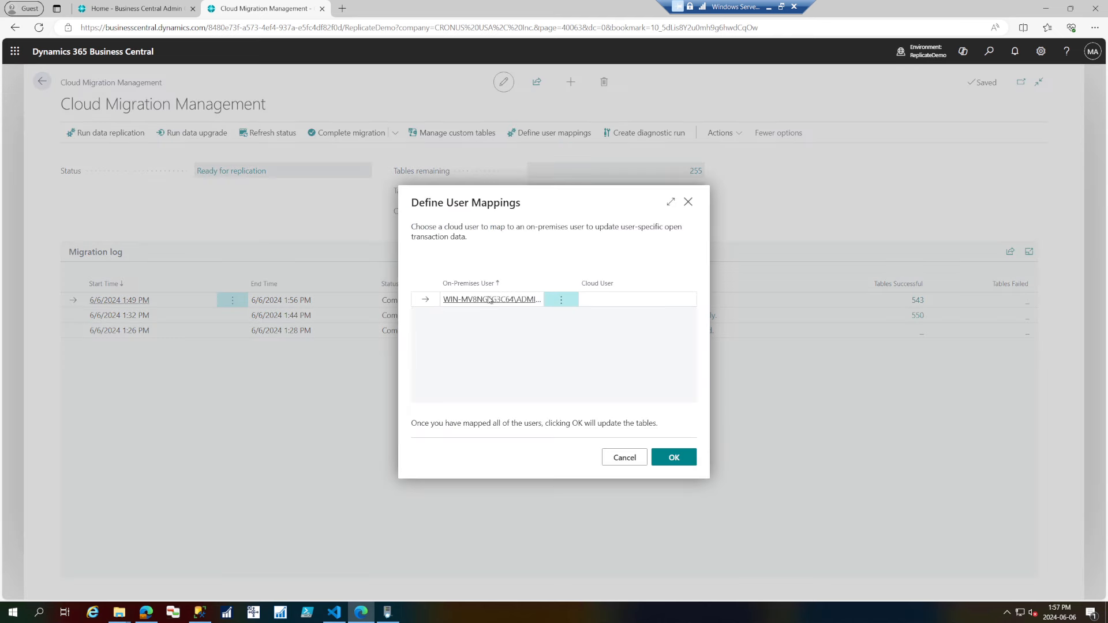
left_click(600, 300)
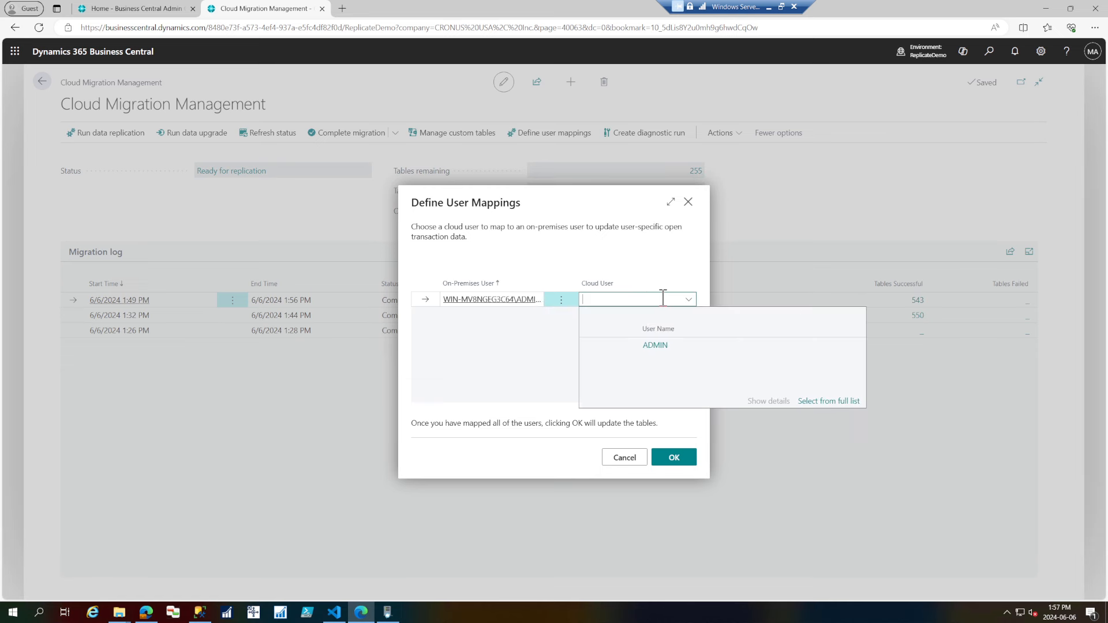
left_click(656, 346)
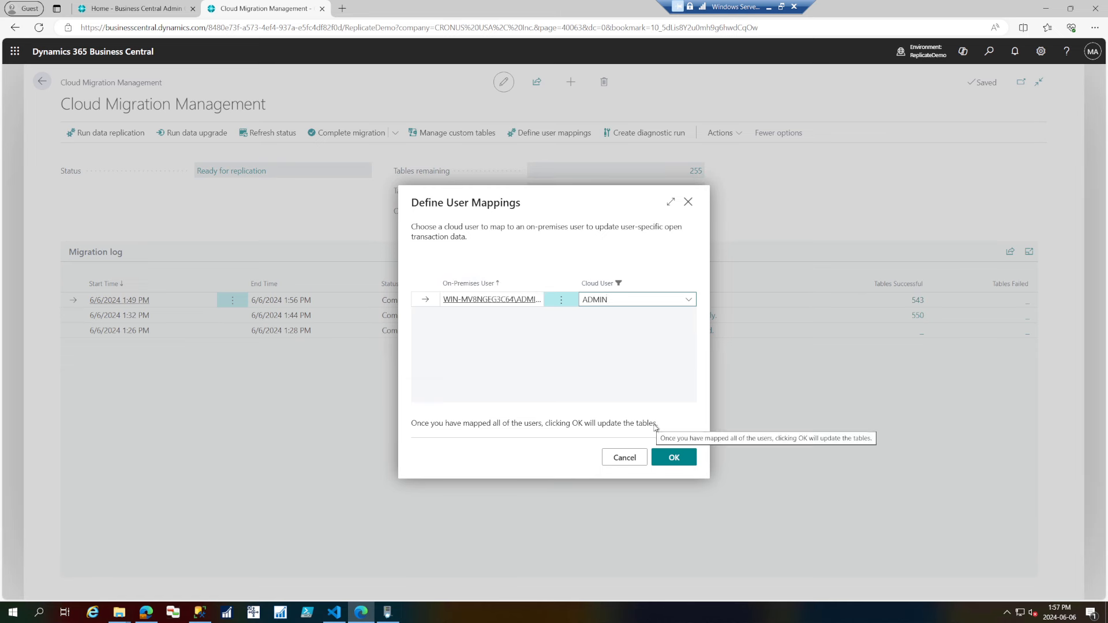
left_click_drag(653, 426, 582, 427)
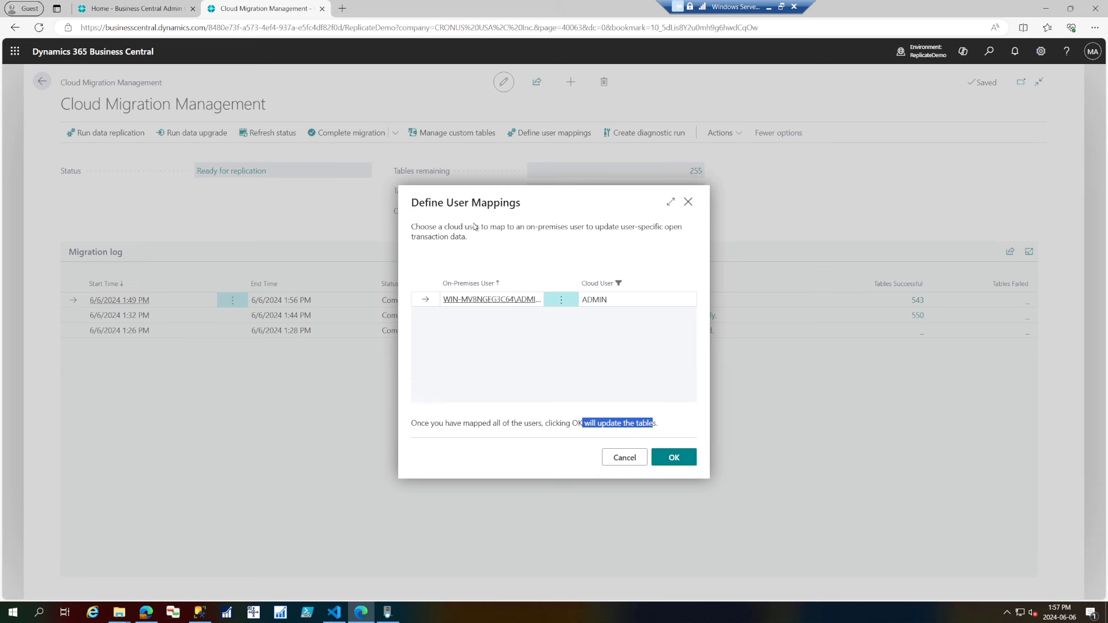
left_click_drag(530, 226, 578, 237)
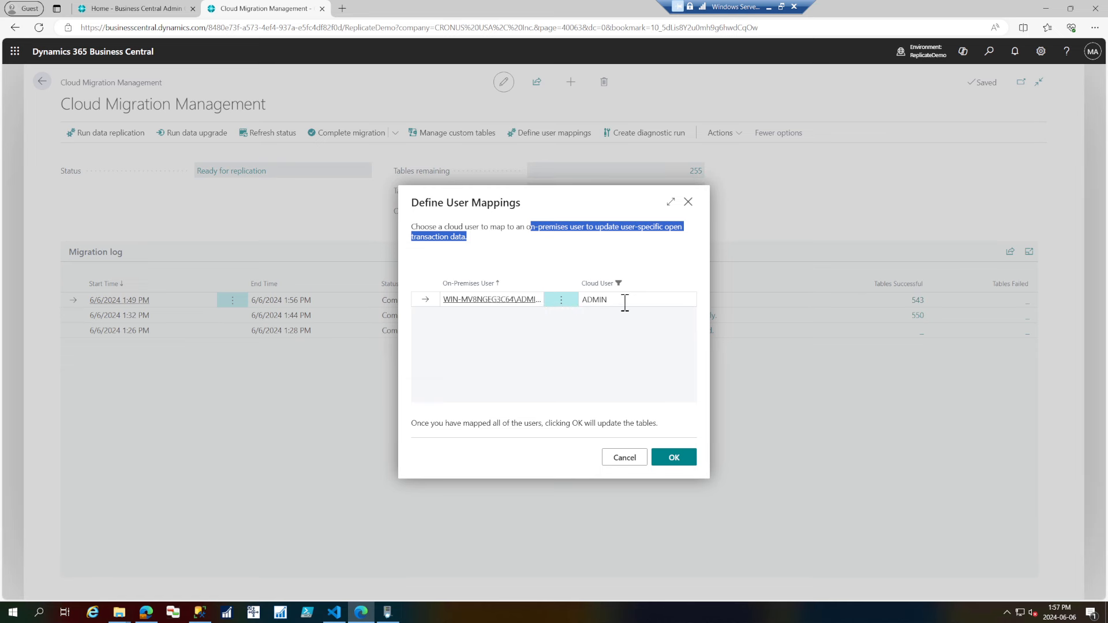
double_click(565, 424)
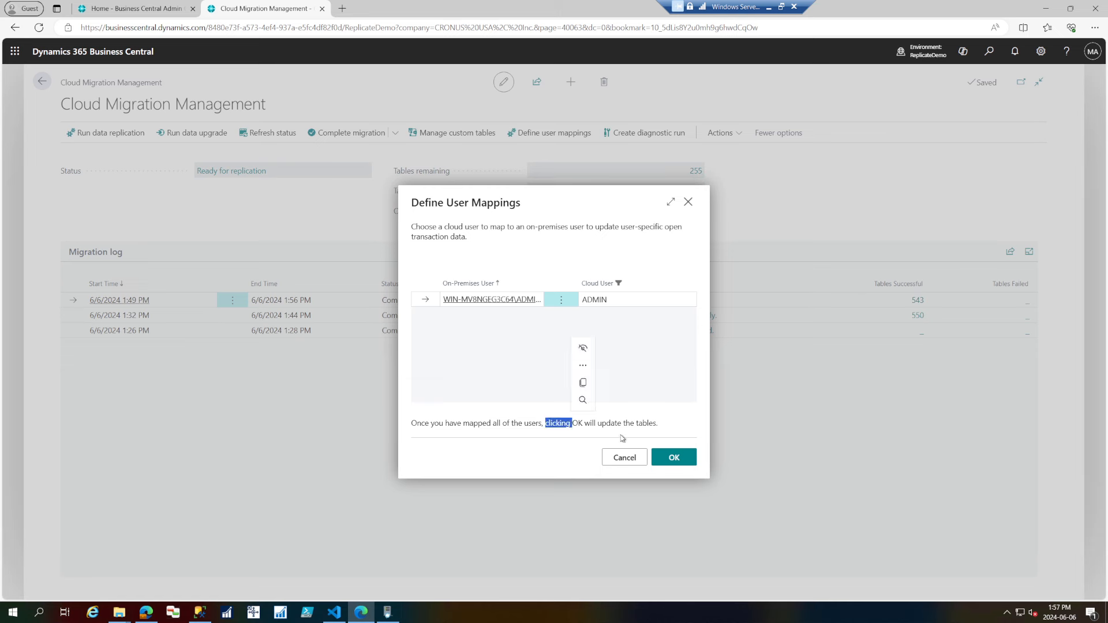
Try to apply the user mapping, decline changing the signed-in account, and exit without processing the mapping
left_click(673, 458)
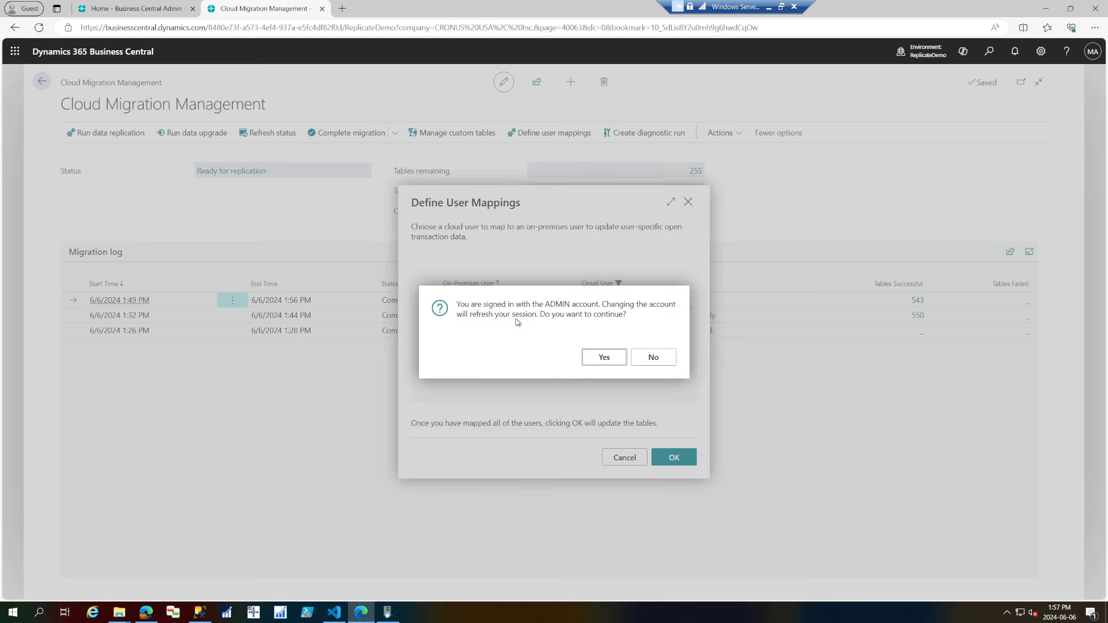
left_click(654, 360)
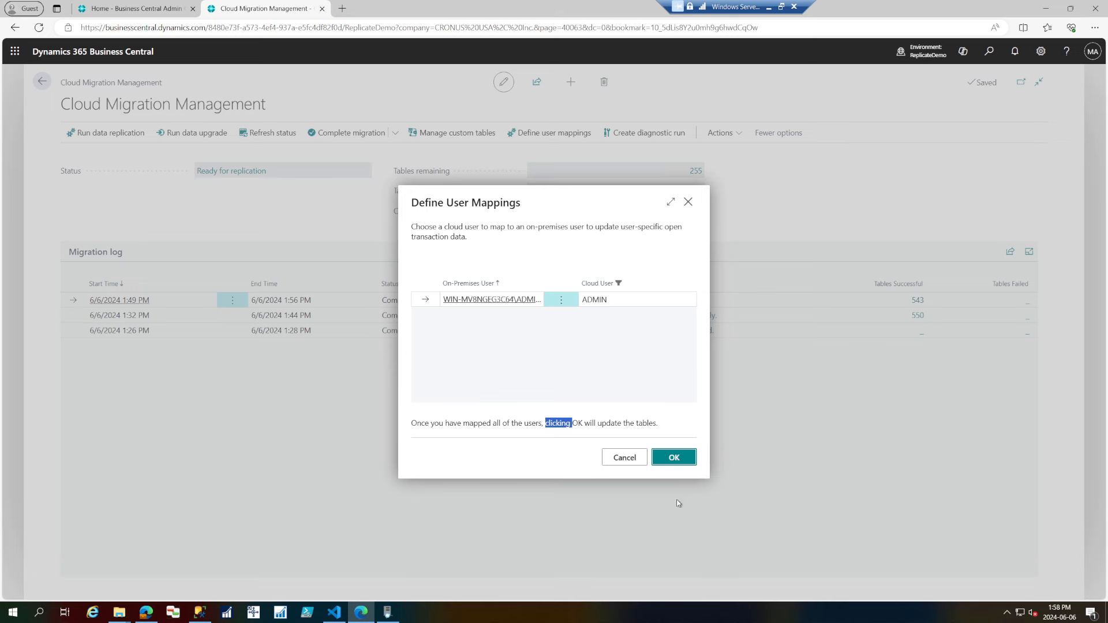
left_click(617, 459)
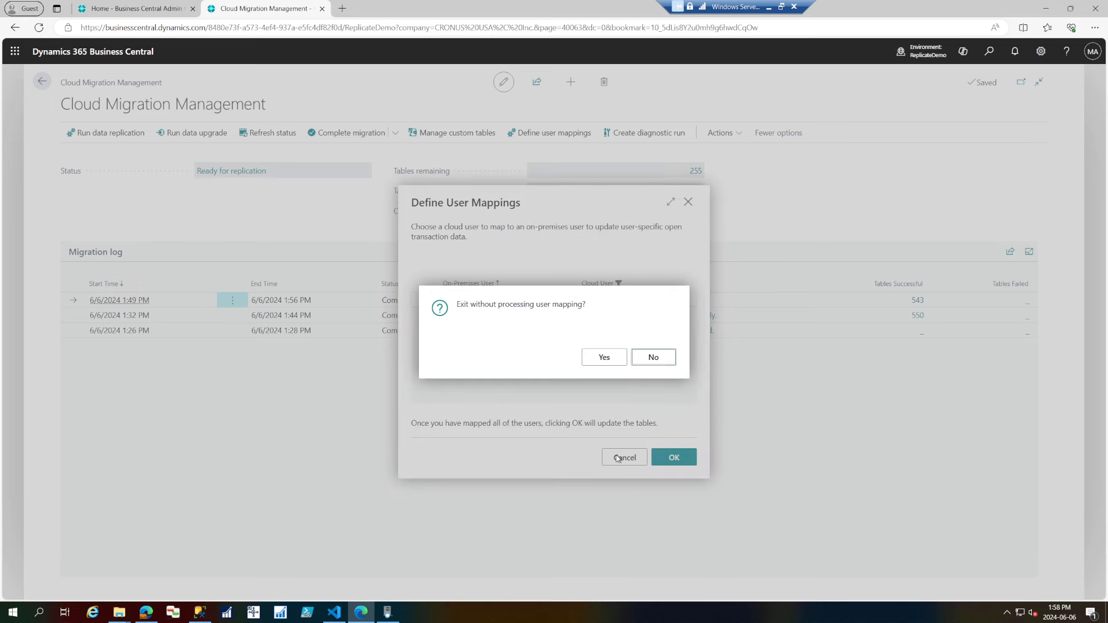
left_click(616, 362)
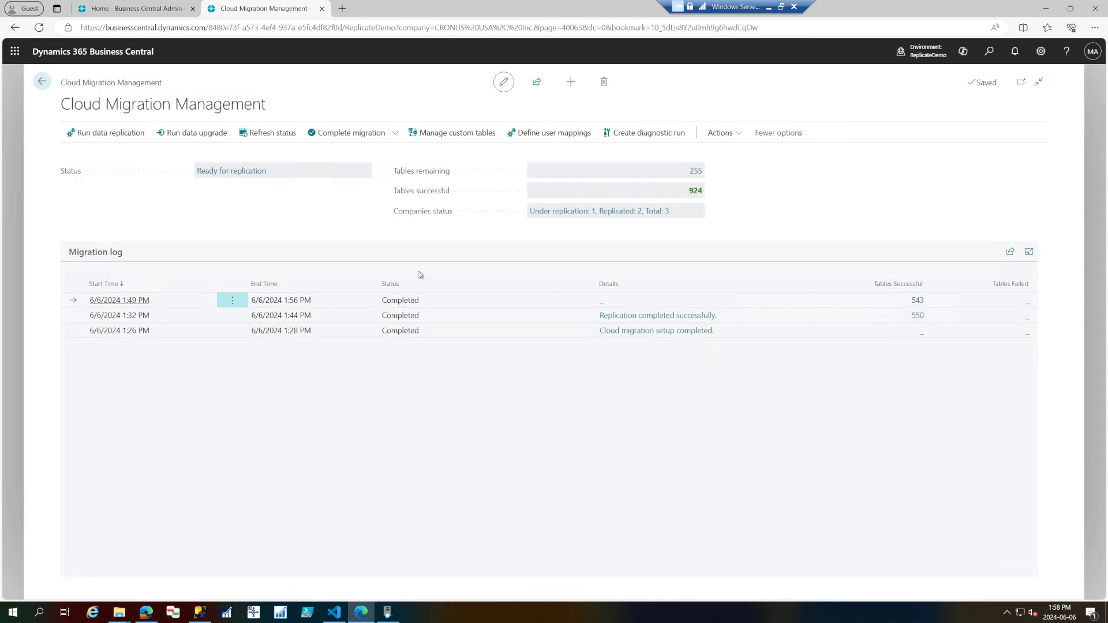
Start the data upgrade for the replicated companies, reading the loss-of-access warning before confirming, and acknowledge the scheduling message
left_click(216, 133)
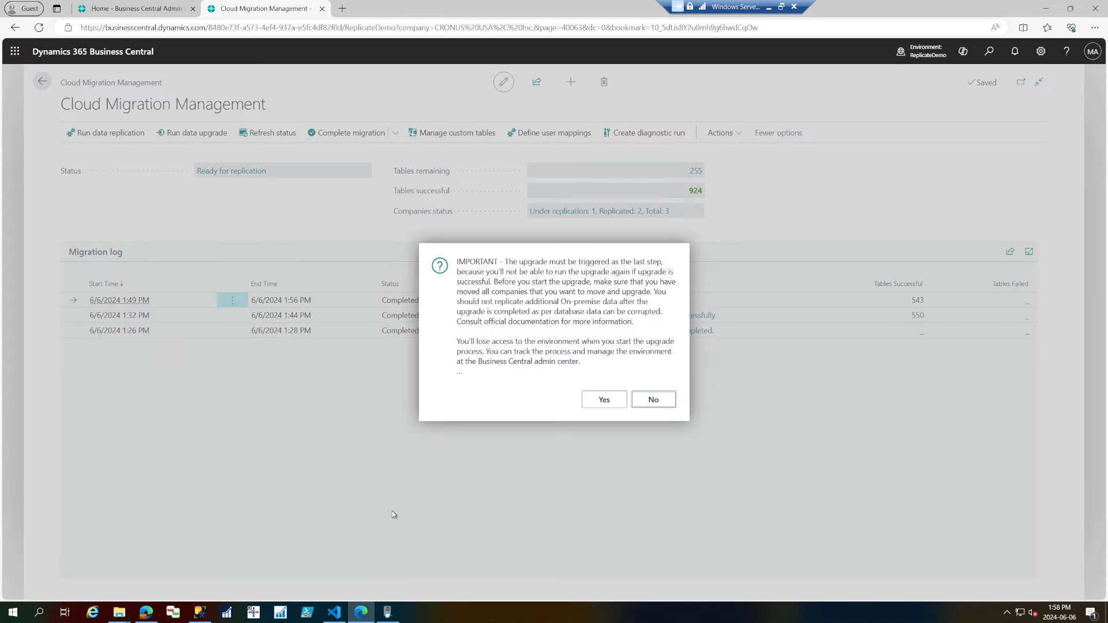
left_click_drag(457, 342, 619, 360)
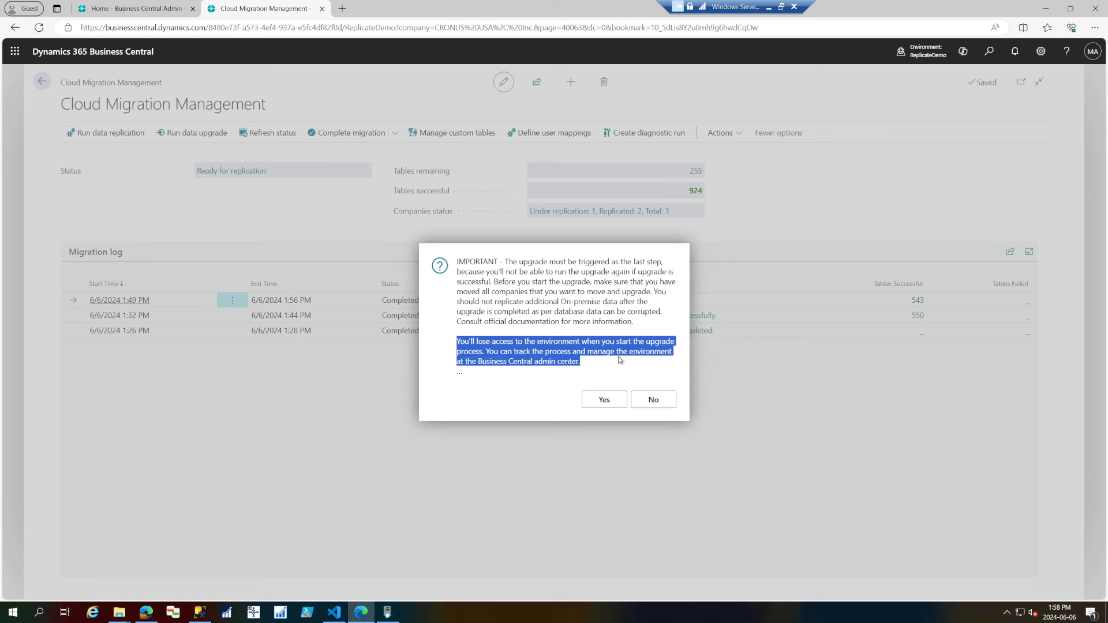
left_click_drag(507, 361, 531, 343)
triple_click(530, 343)
left_click(594, 401)
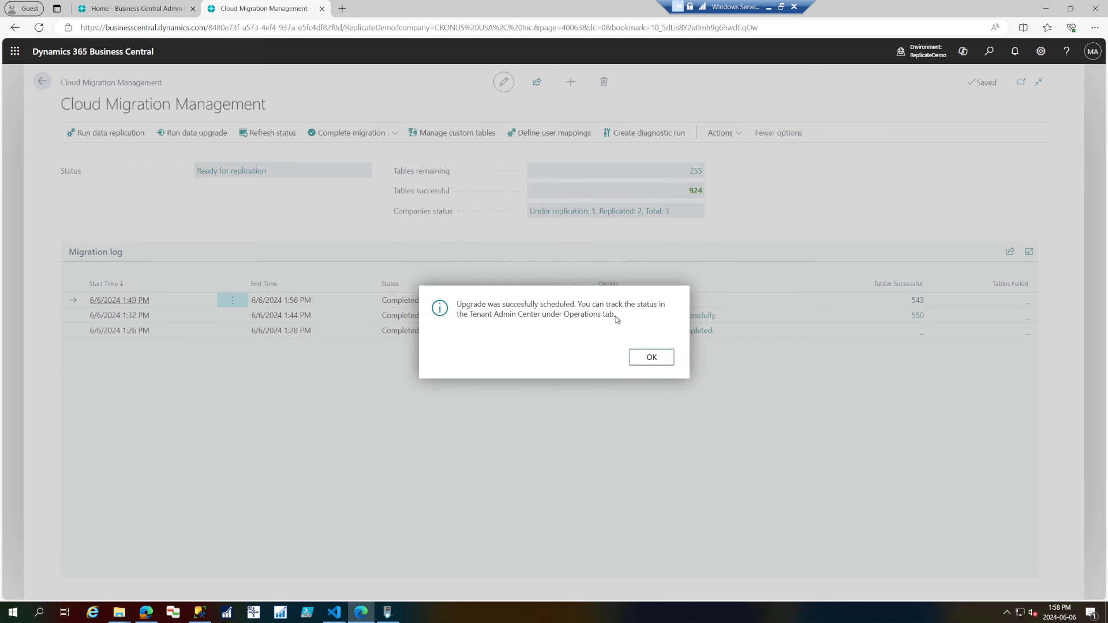
left_click_drag(471, 309, 580, 316)
left_click(657, 360)
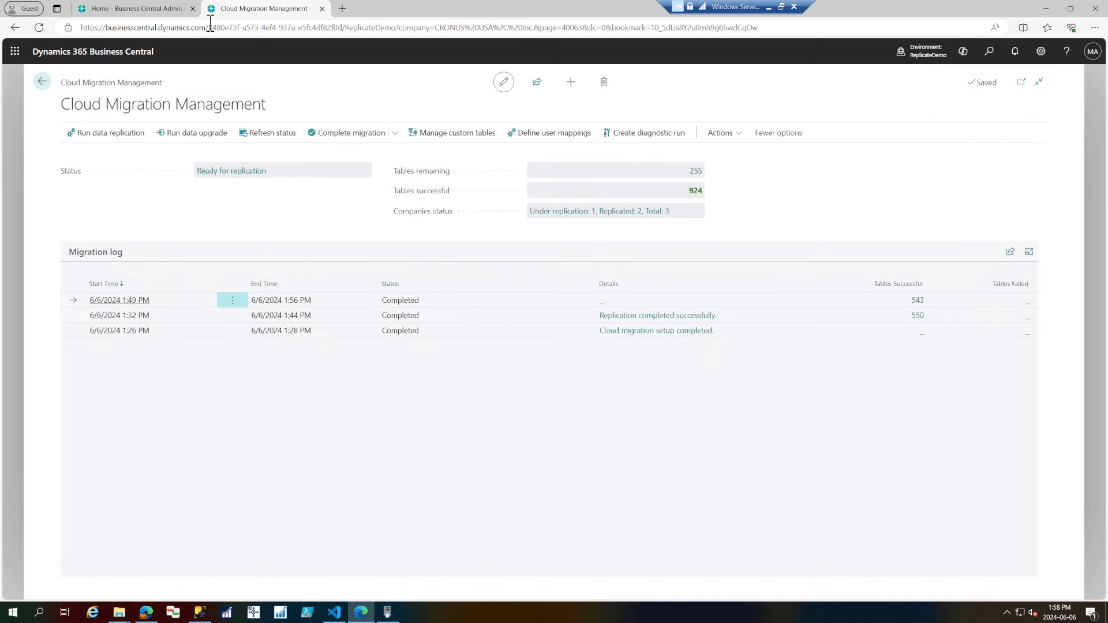
Switch to the Business Central admin center, refresh the expired session, and examine ReplicateDemo's data upgrade under Environment Operations
left_click(138, 8)
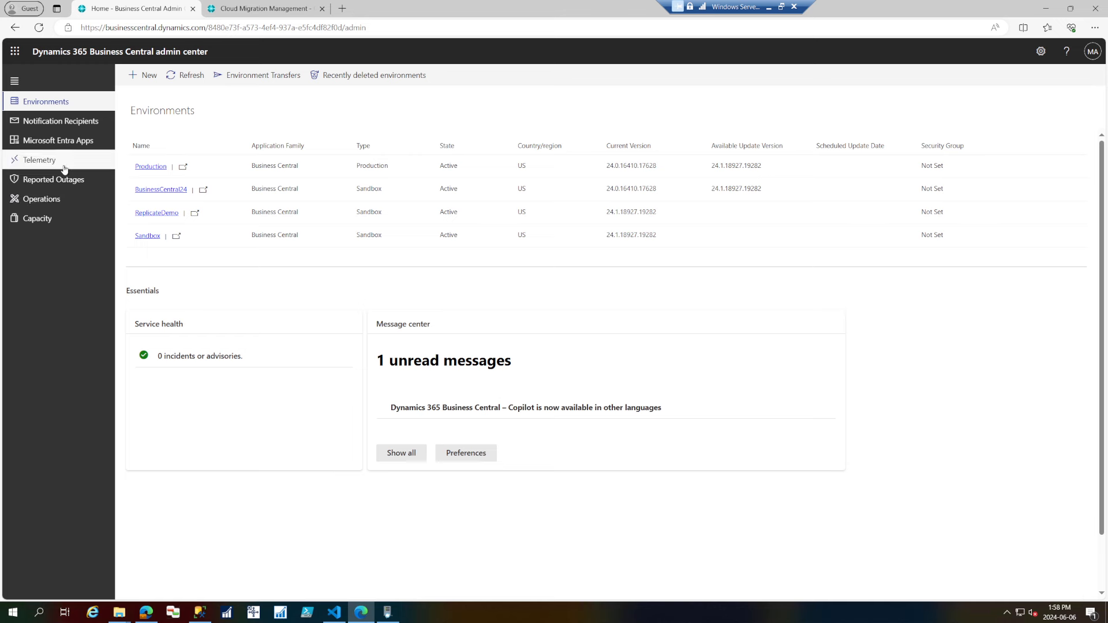
left_click(63, 199)
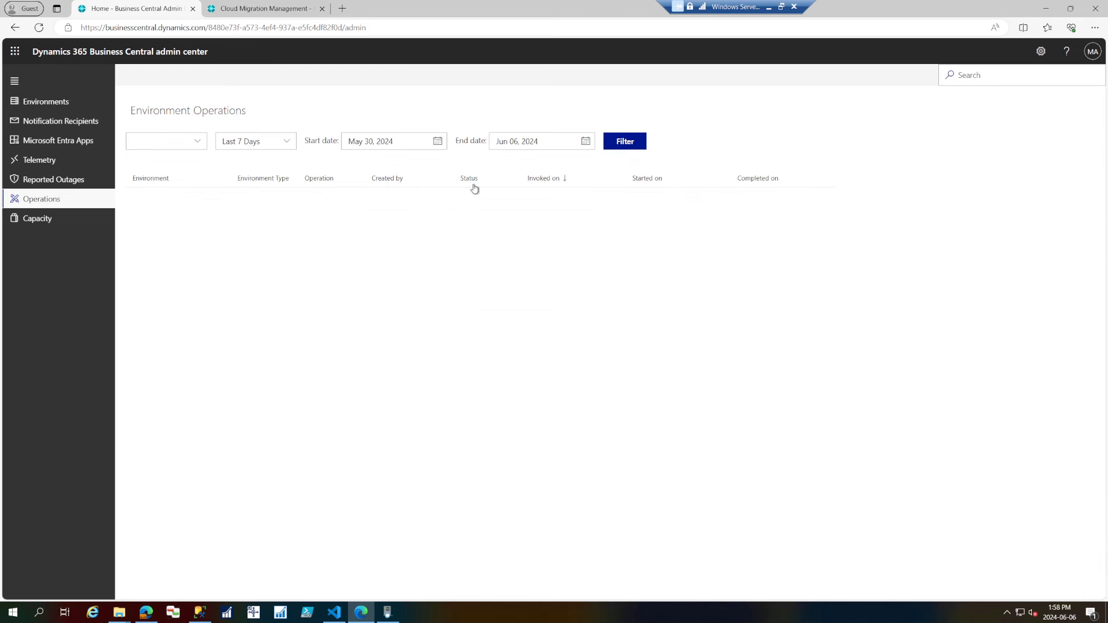
left_click(639, 146)
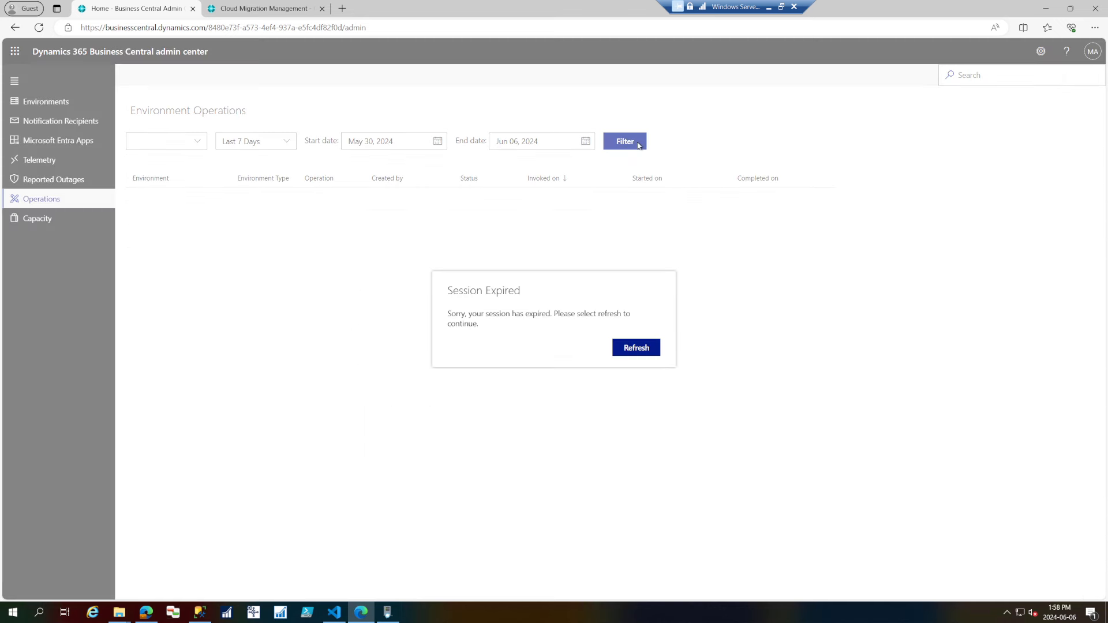
left_click(638, 347)
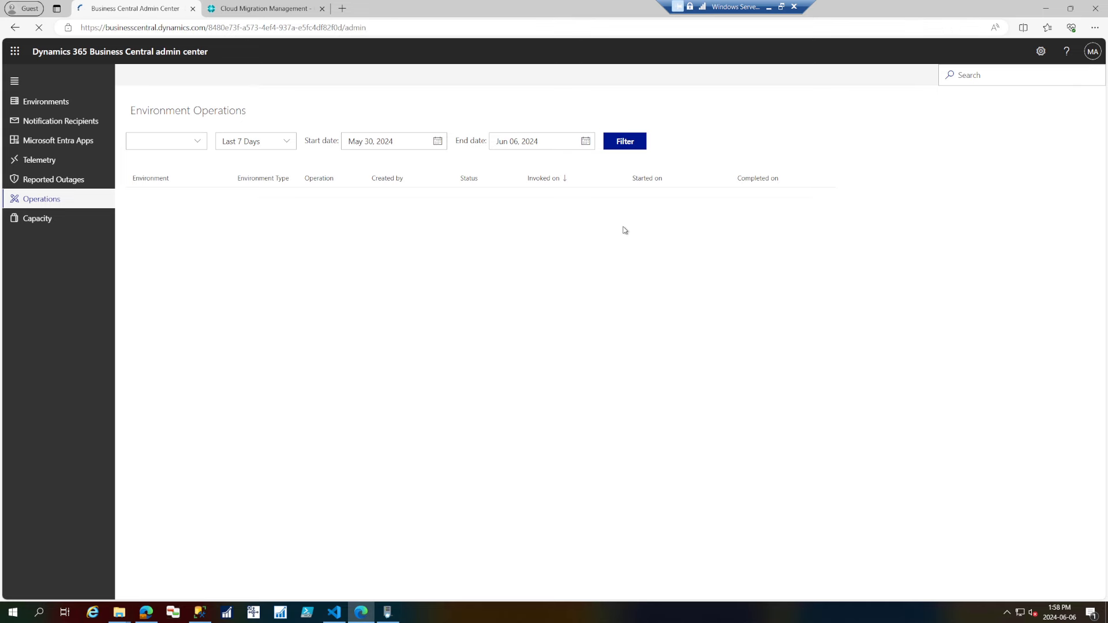
left_click(53, 202)
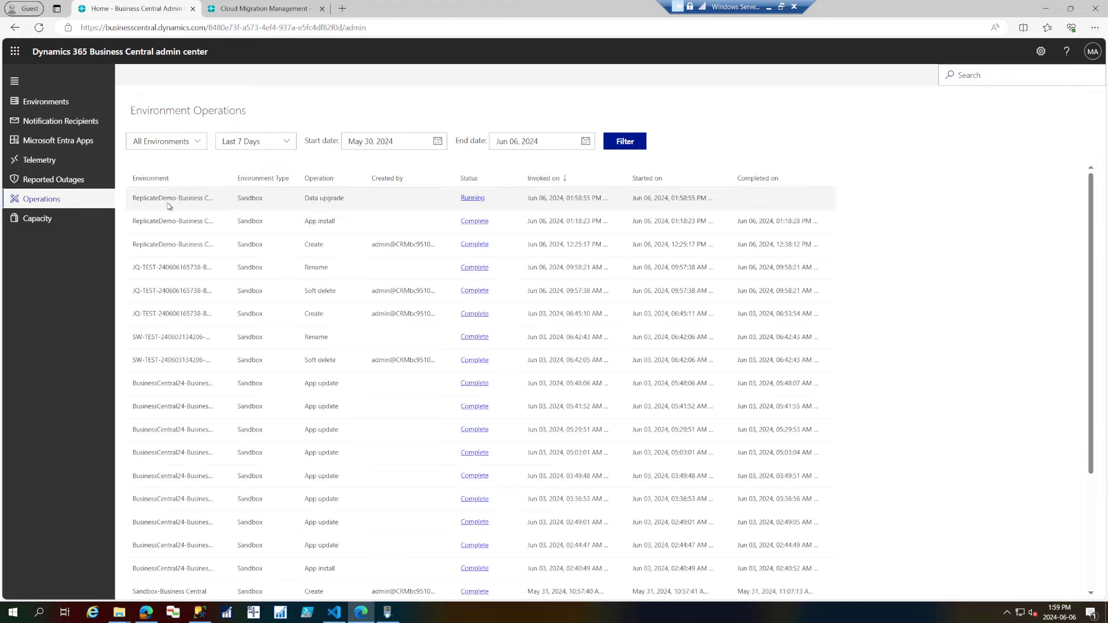
left_click_drag(135, 202, 341, 195)
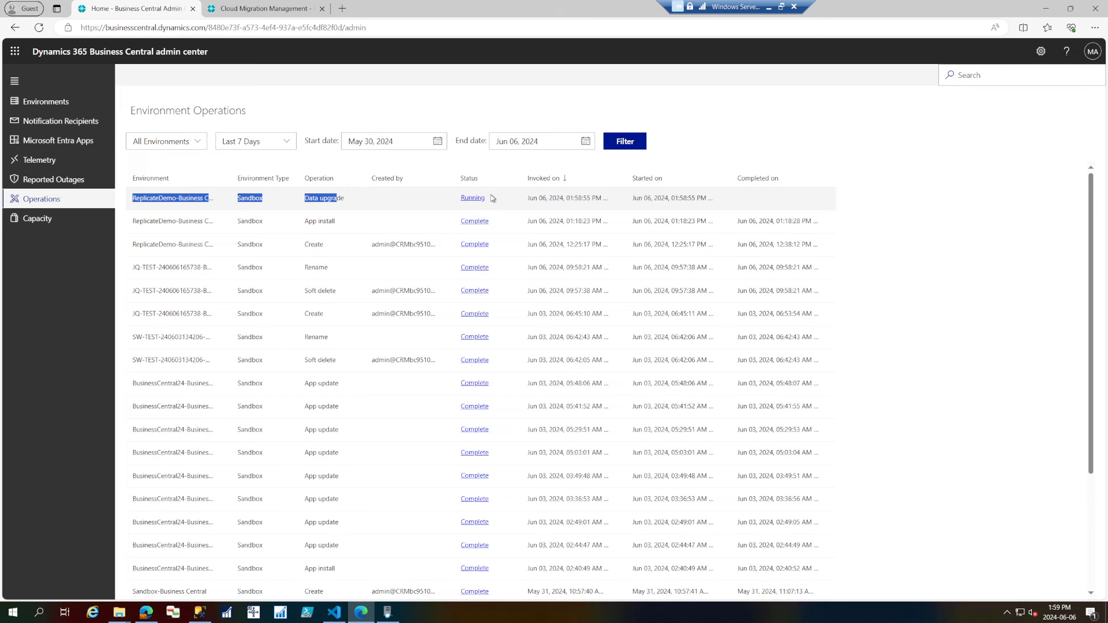
Check whether Cloud Migration Management is still accessible and view ReplicateDemo's state in the admin center's environments list
left_click(264, 10)
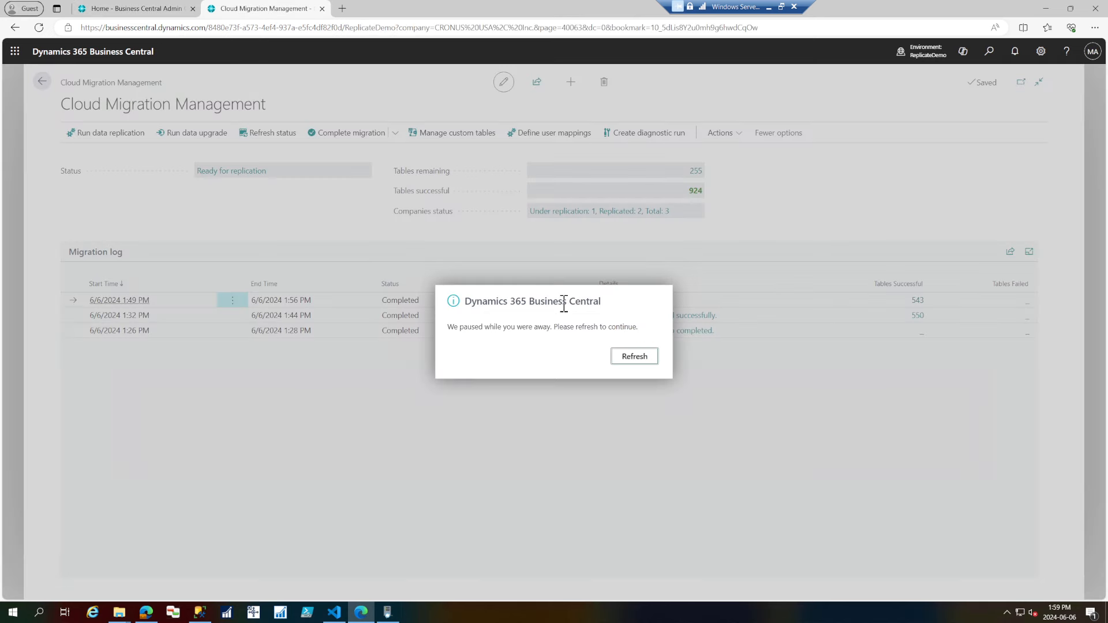
left_click(136, 8)
left_click(82, 98)
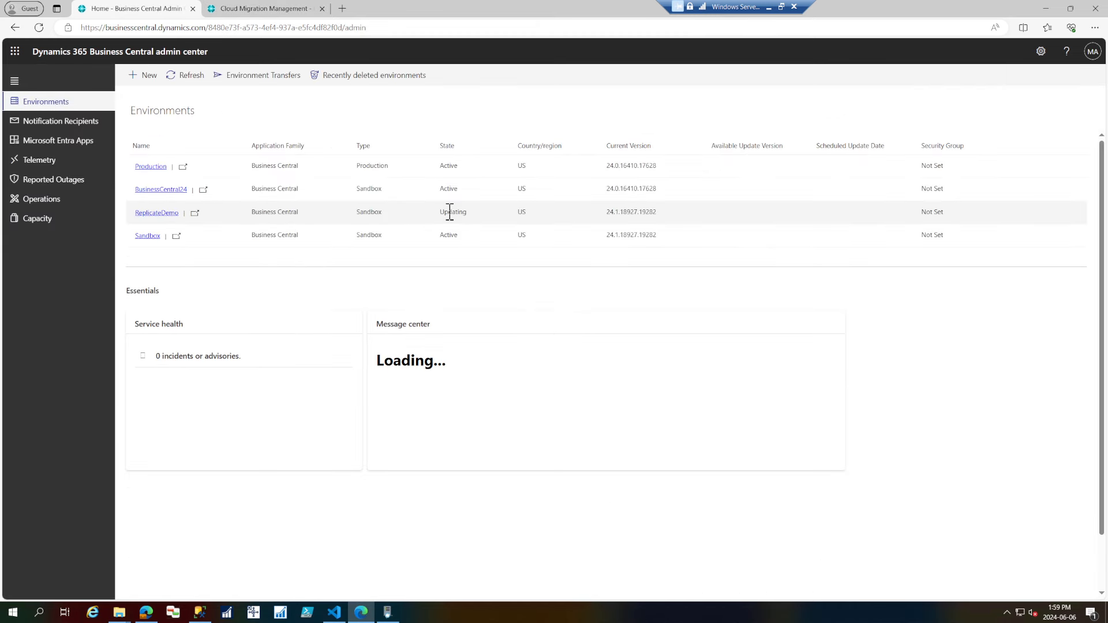
Reopen Environment Operations, refresh the list, and check the status of ReplicateDemo's data upgrade
left_click(58, 203)
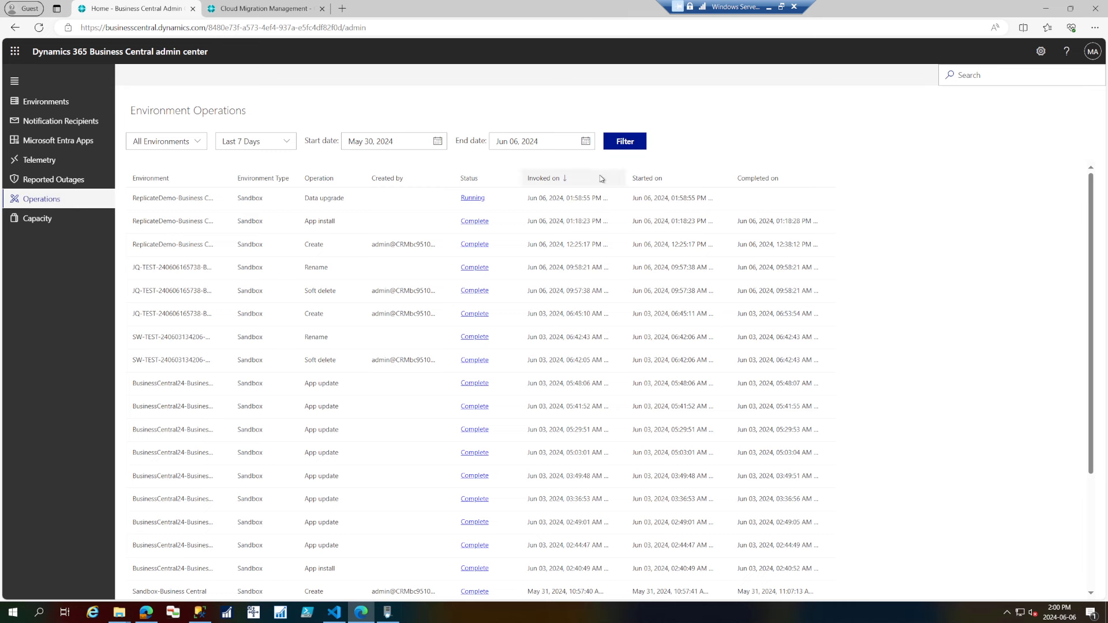
left_click(629, 149)
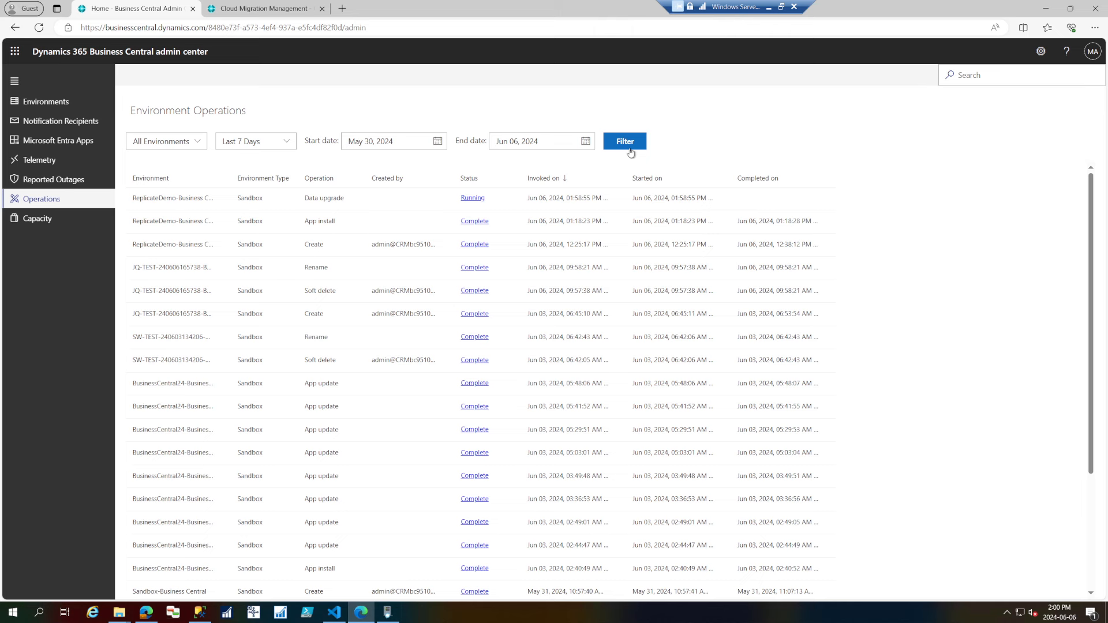
left_click(248, 143)
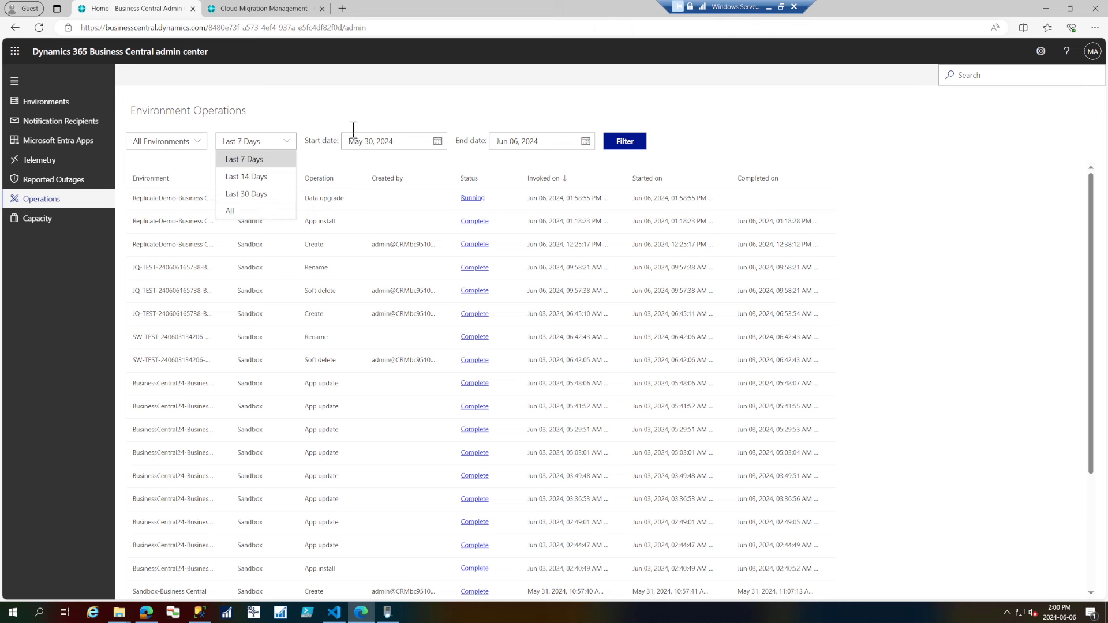
left_click(410, 171)
triple_click(322, 199)
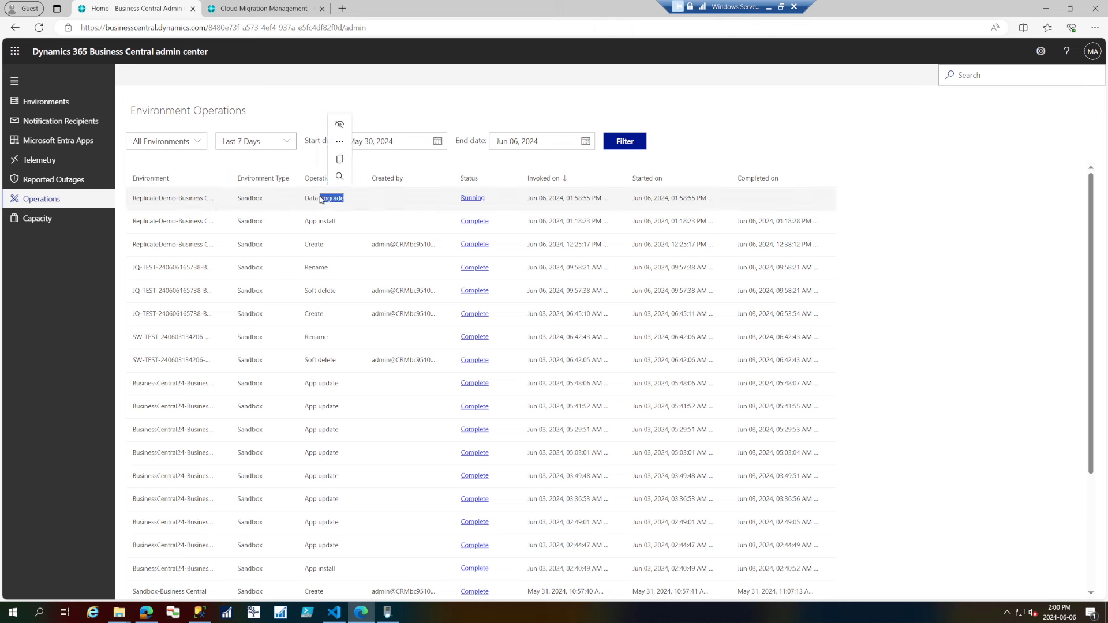
Refresh the operations again and recheck ReplicateDemo in both the environments and operations lists for completion of the data upgrade
left_click(631, 149)
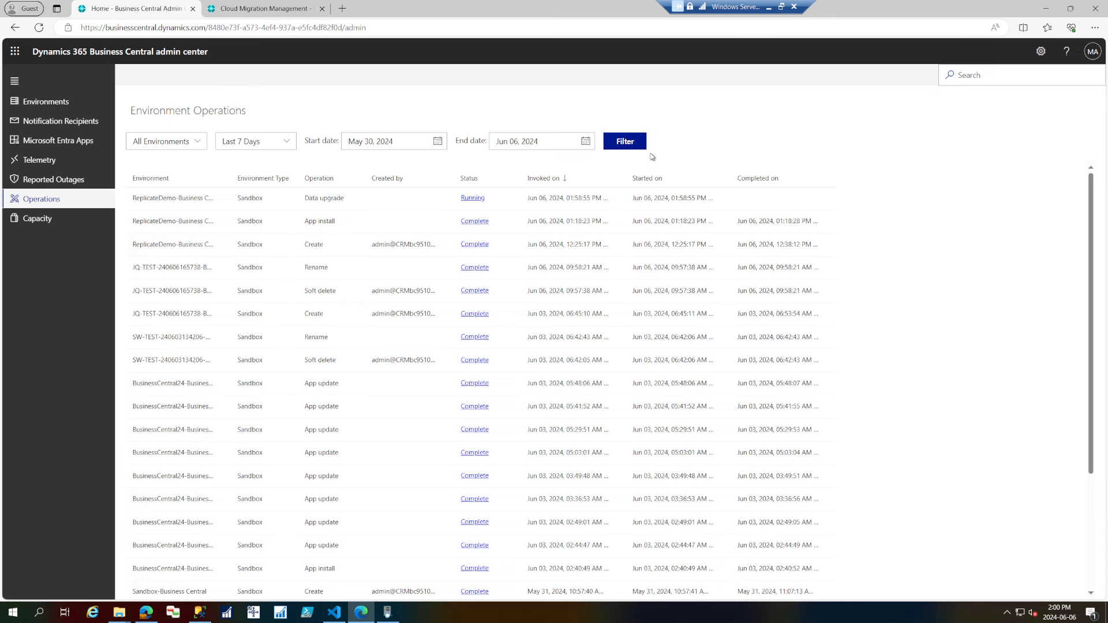
left_click(645, 147)
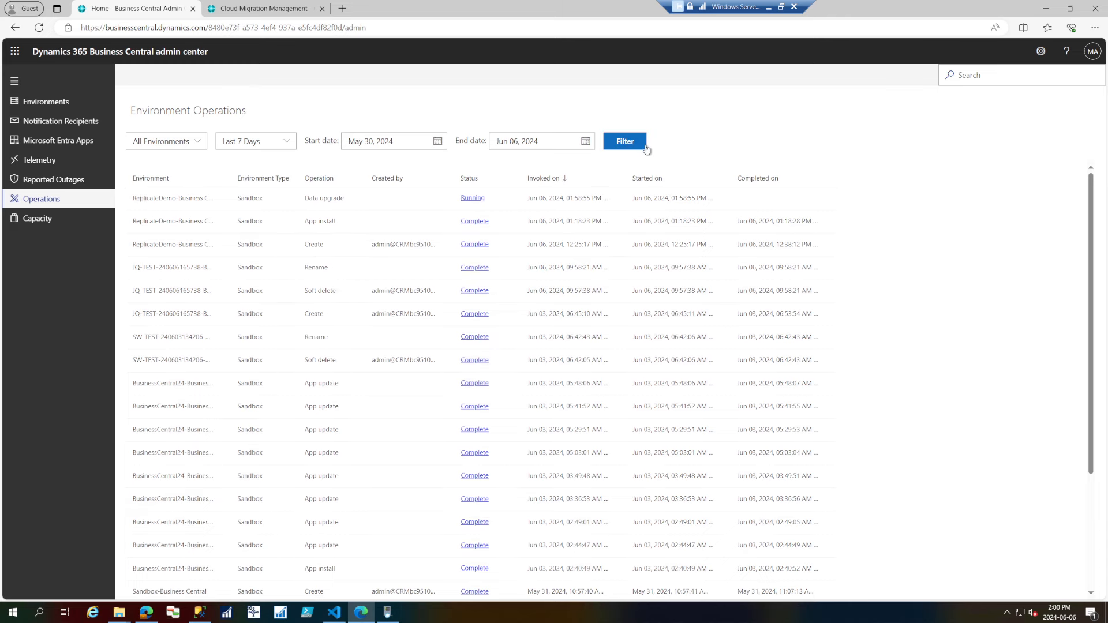
left_click(47, 101)
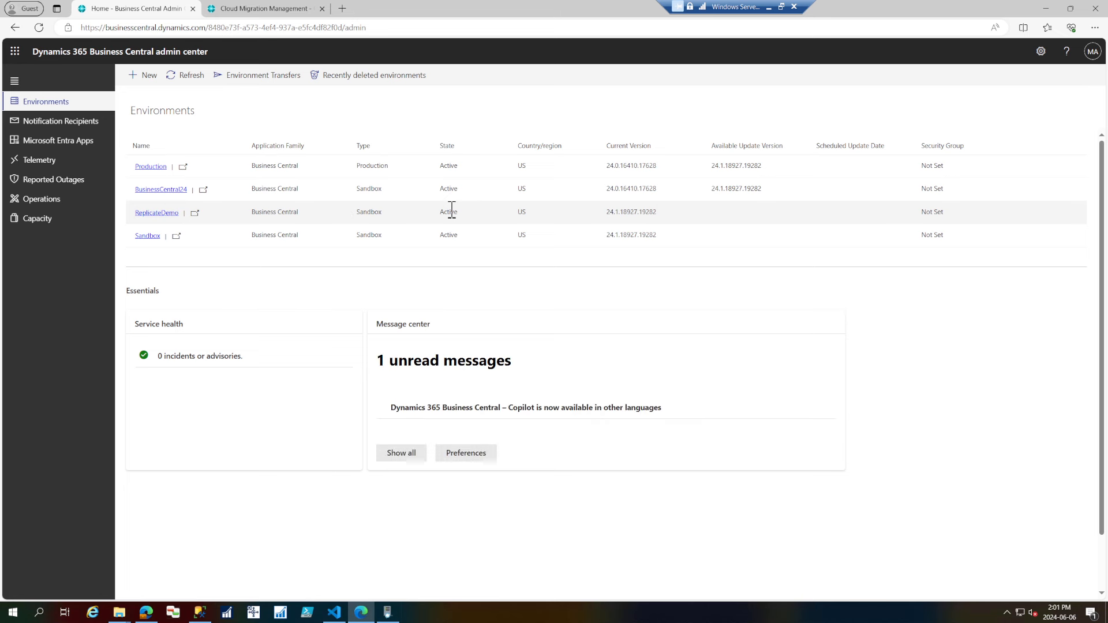
left_click(56, 203)
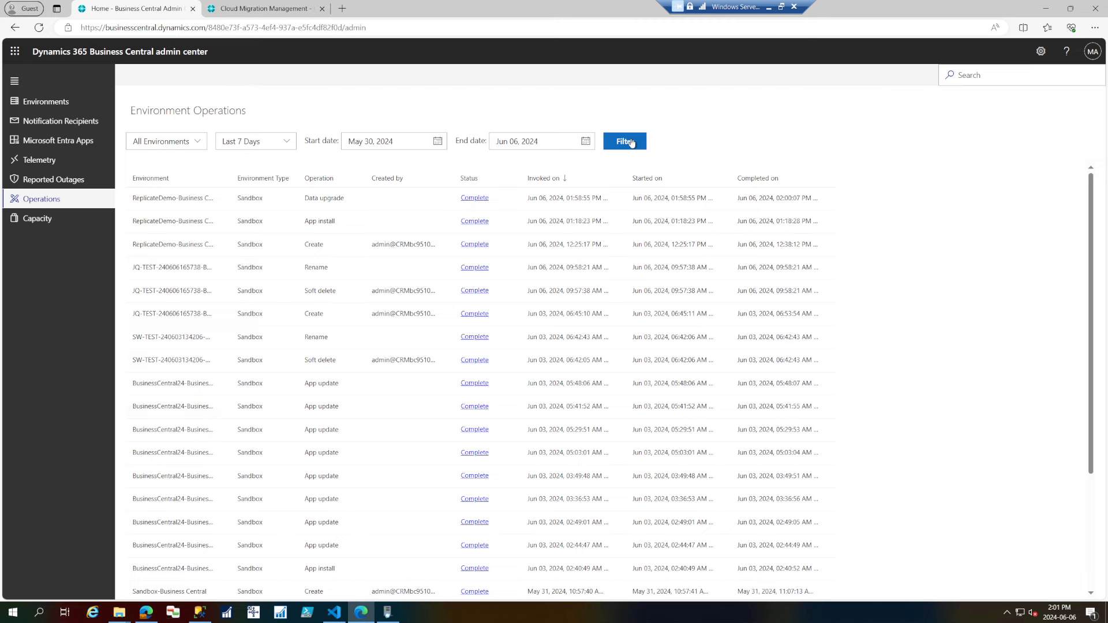
Refresh the environment operations, return to Cloud Migration Management, and reload the paused session to check the data upgrade status
left_click(631, 143)
left_click(23, 103)
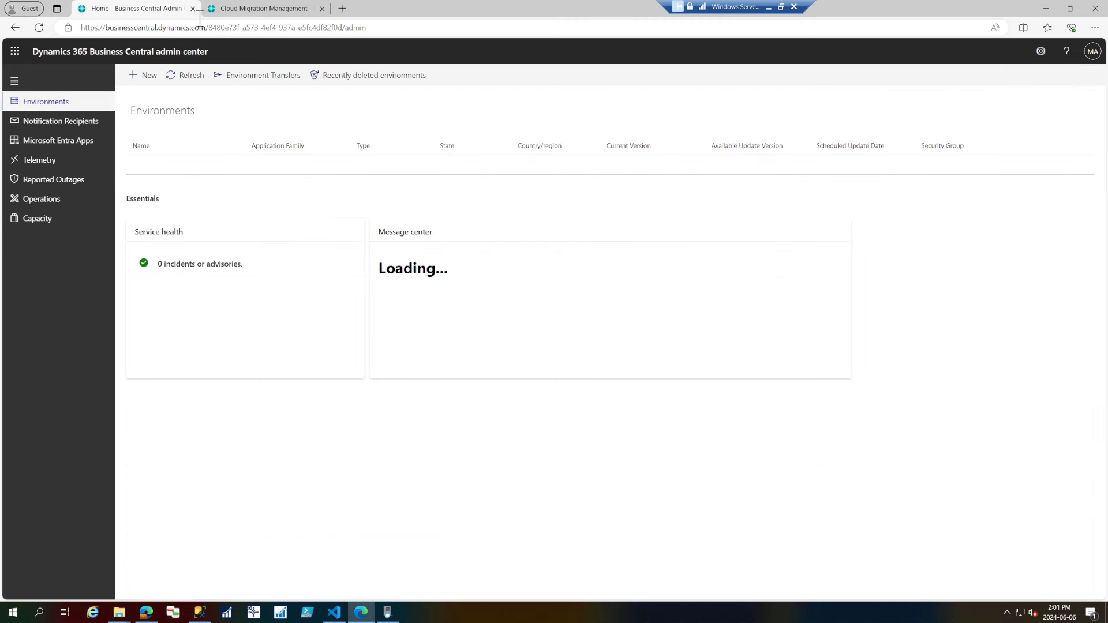
left_click(299, 15)
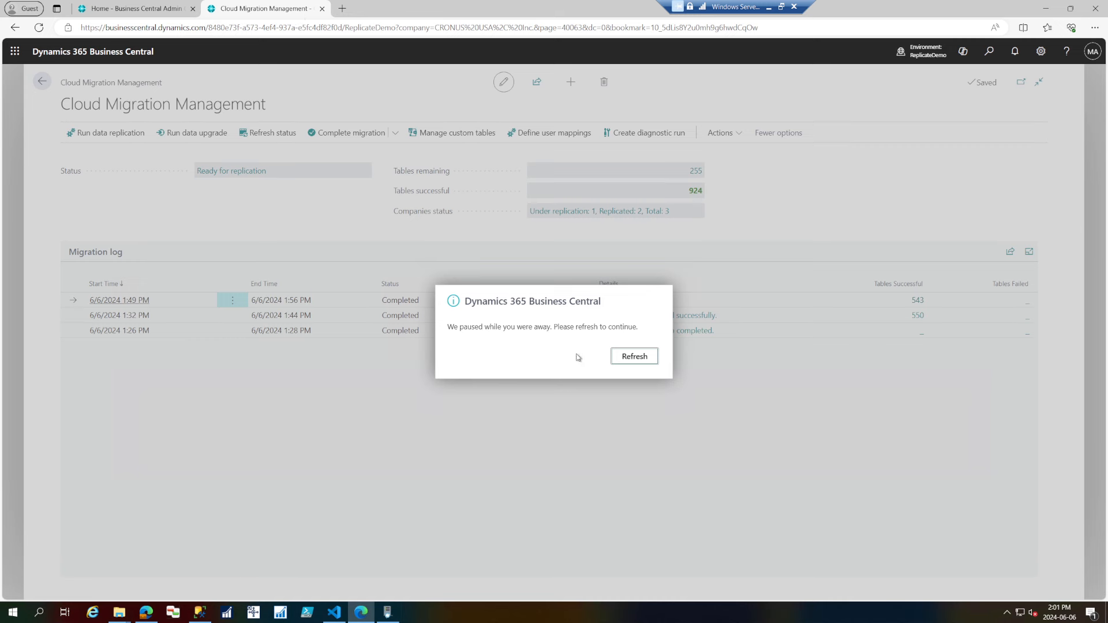
left_click(632, 359)
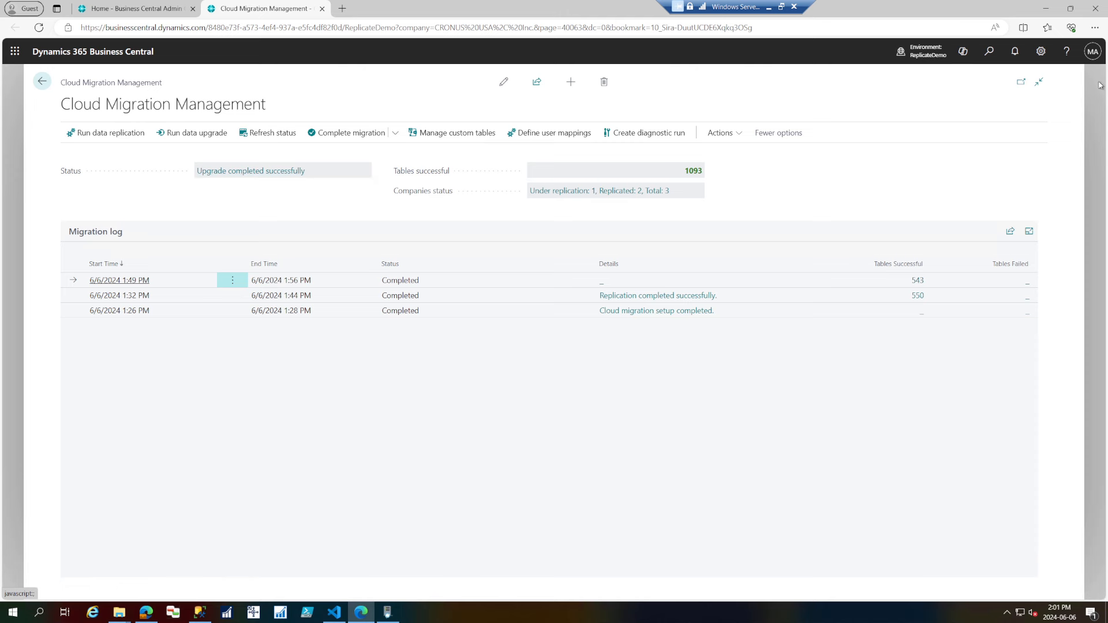
Search for the Permission Sets page, examine its filter on the INTELLIGENT CLOUD set, and return to Cloud Migration Management
left_click(990, 58)
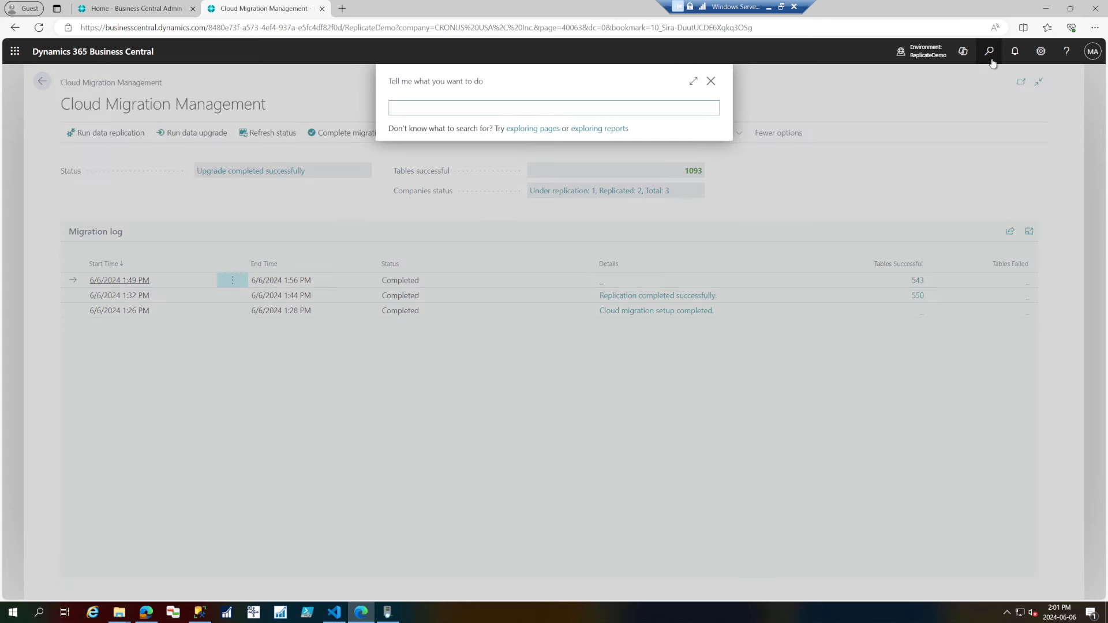
type("permis")
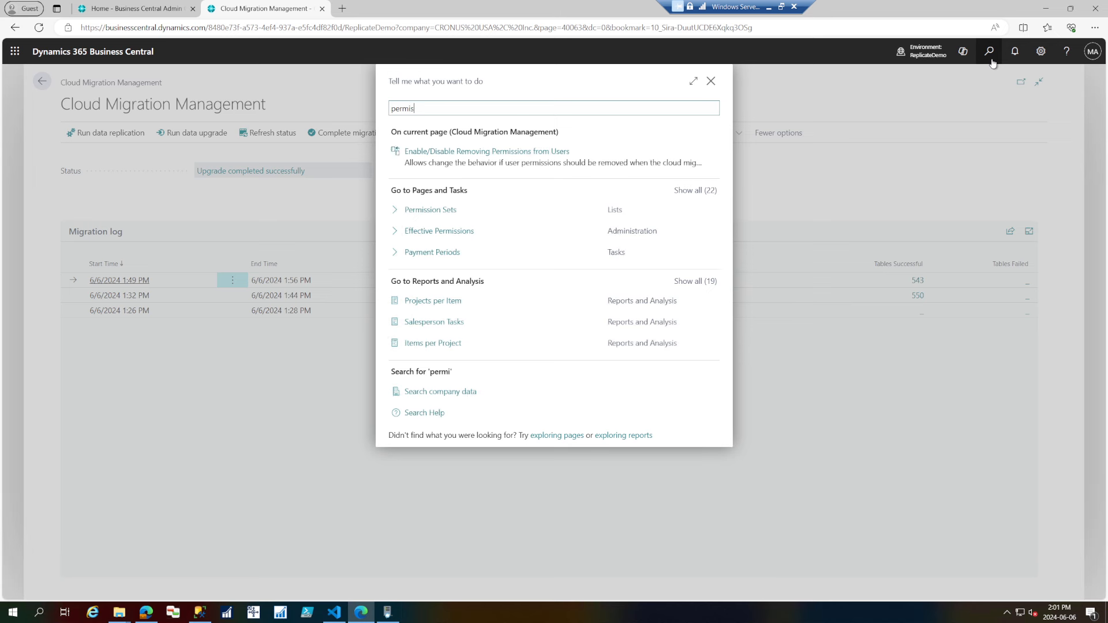
type("ii")
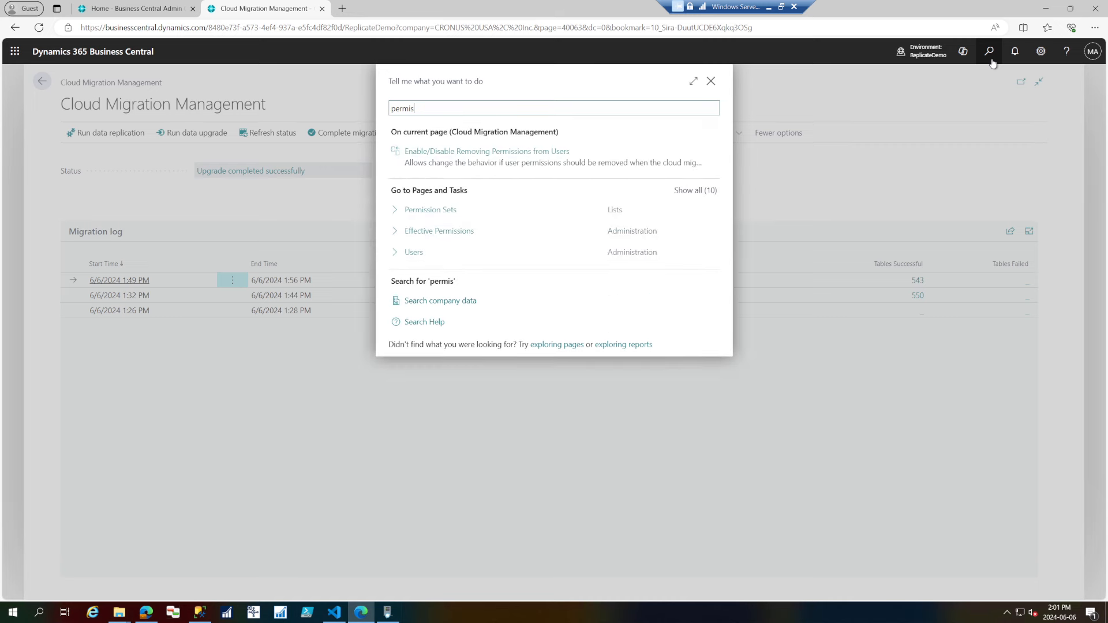
left_click(449, 216)
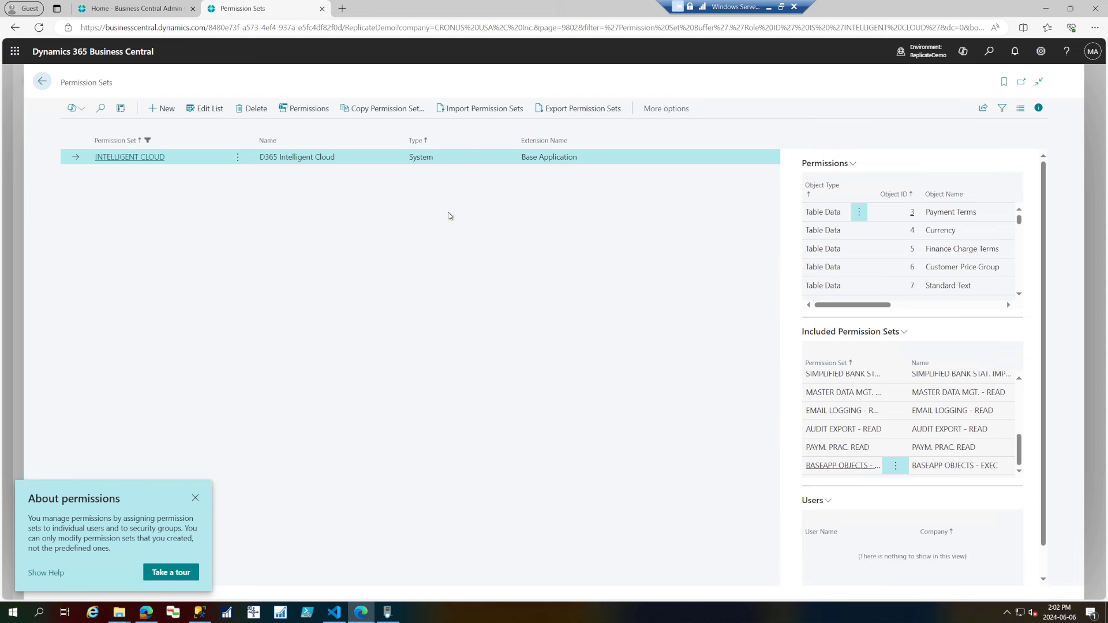
left_click(1003, 109)
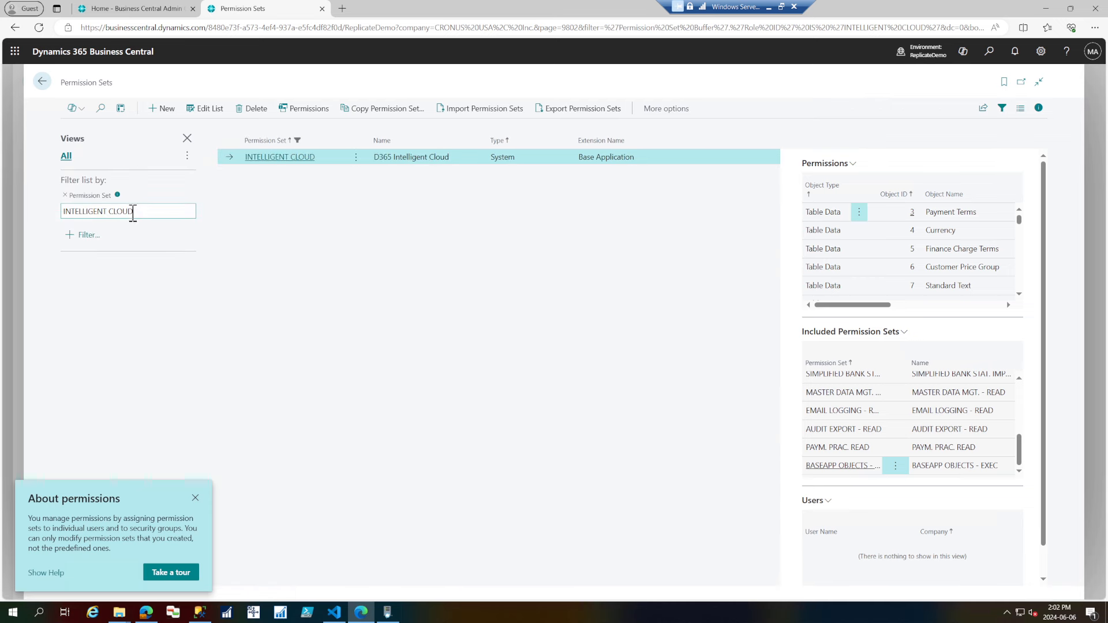
left_click(42, 84)
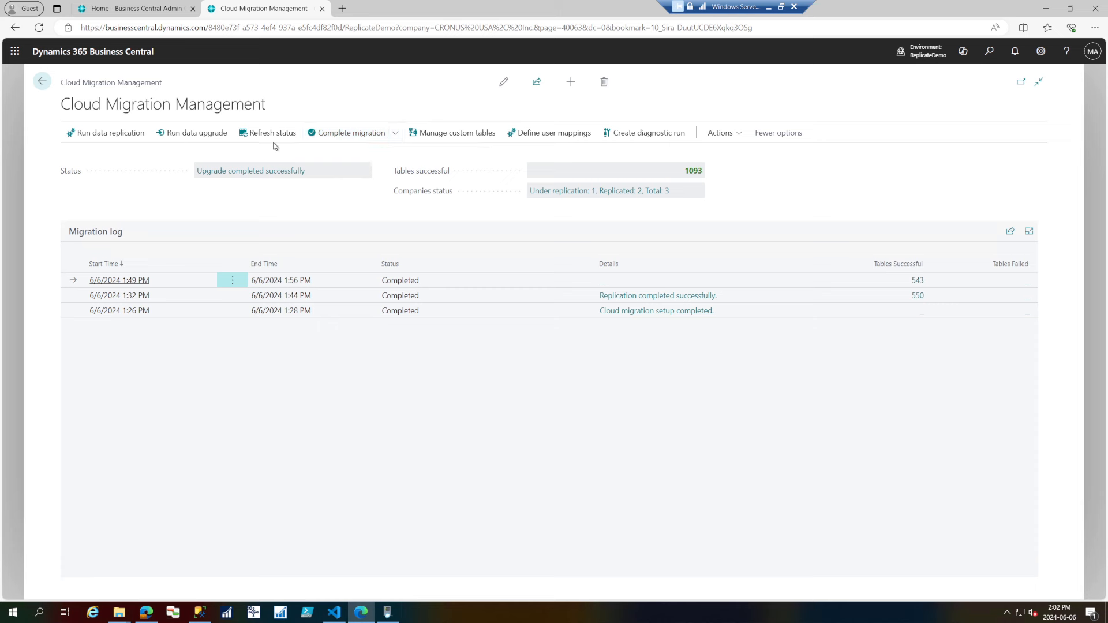
Start completing the migration and acknowledge the recommended steps in the Cloud Ready Checklist
left_click(398, 133)
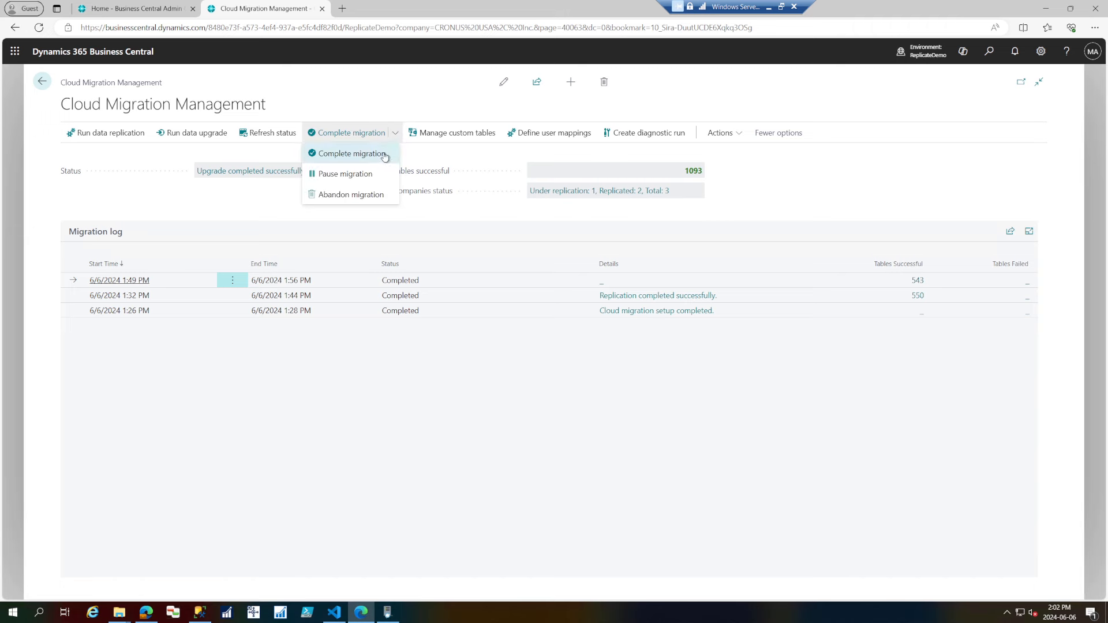
left_click(383, 153)
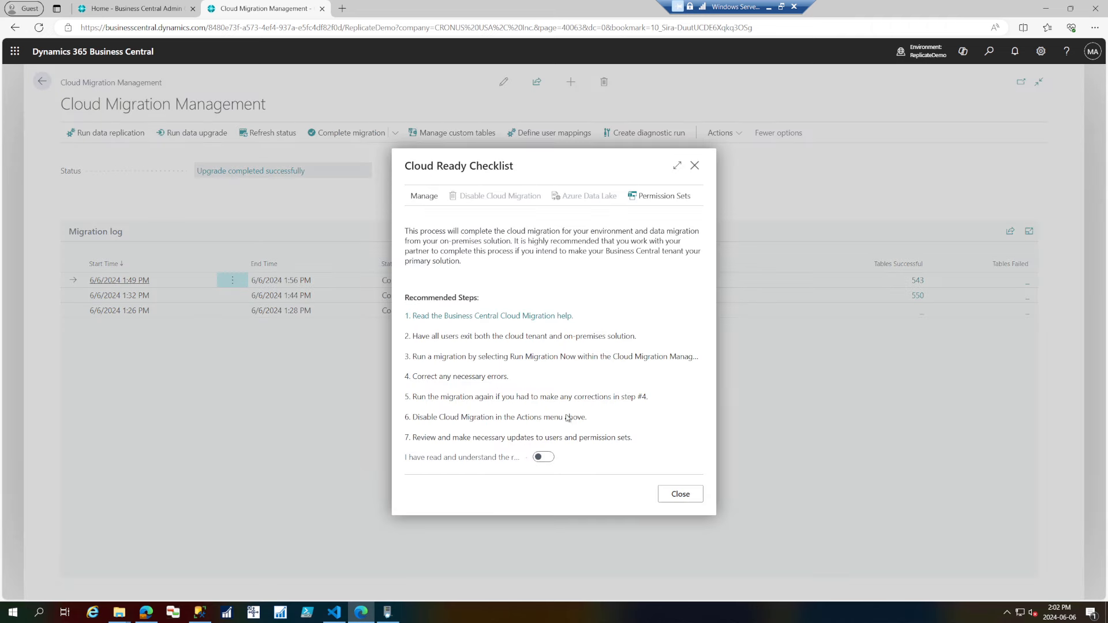
left_click(549, 458)
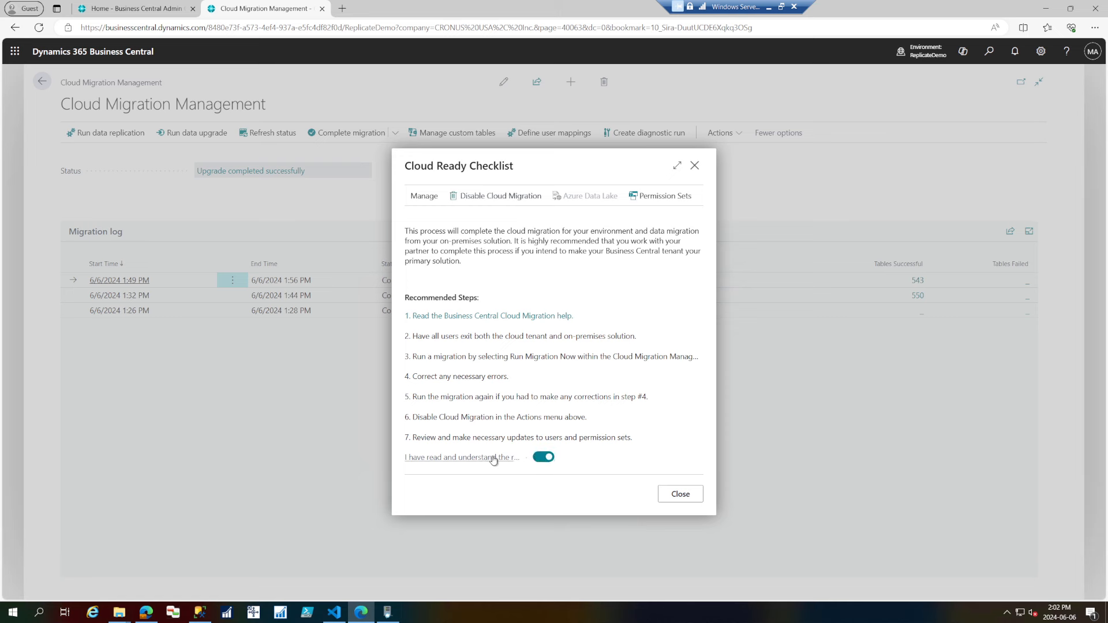
Disable cloud migration from the checklist, confirm it, and close the Cloud Ready Checklist
left_click(492, 196)
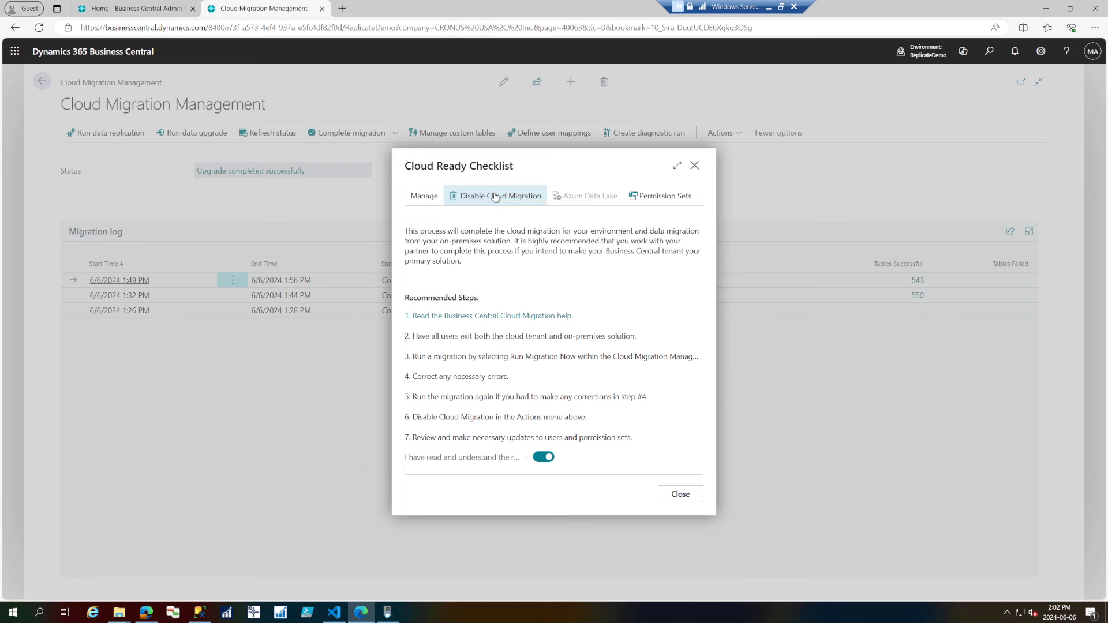
left_click(615, 366)
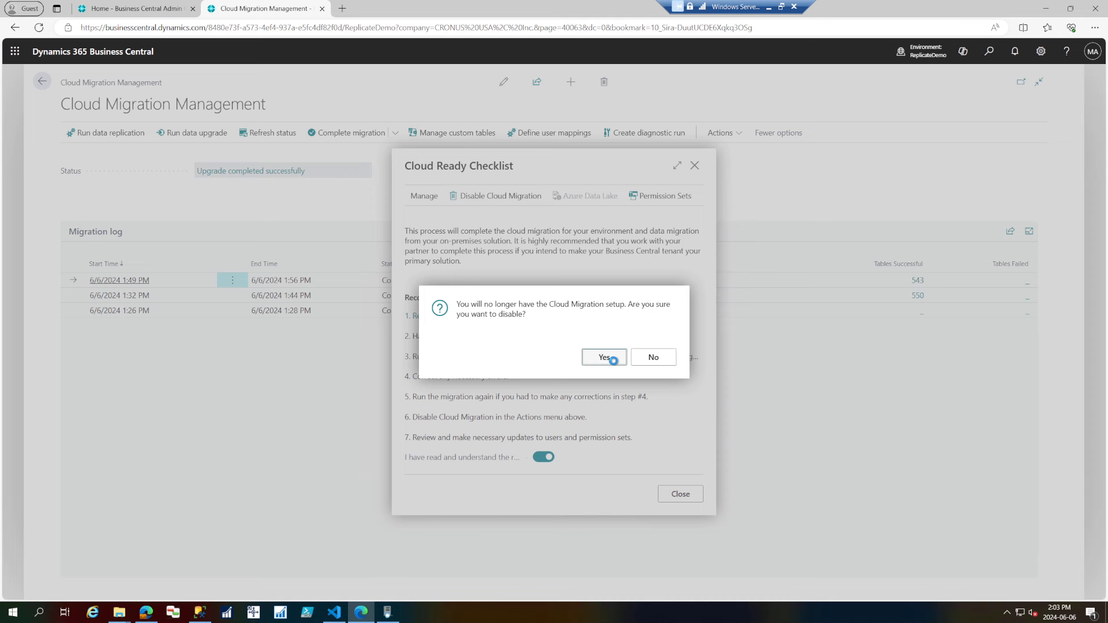
left_click(604, 358)
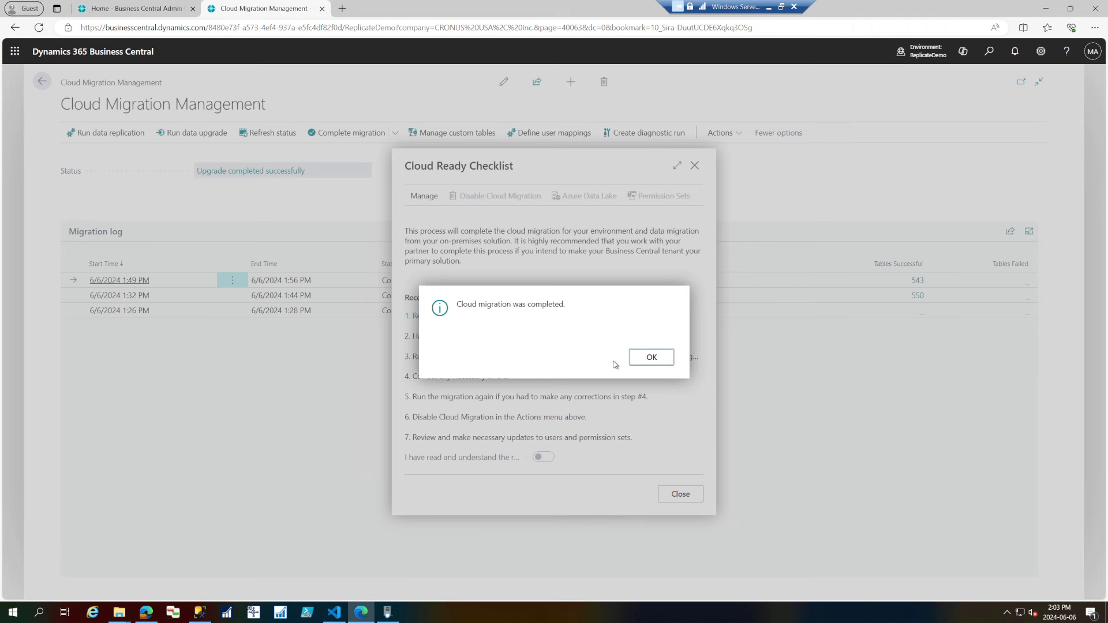
left_click(647, 359)
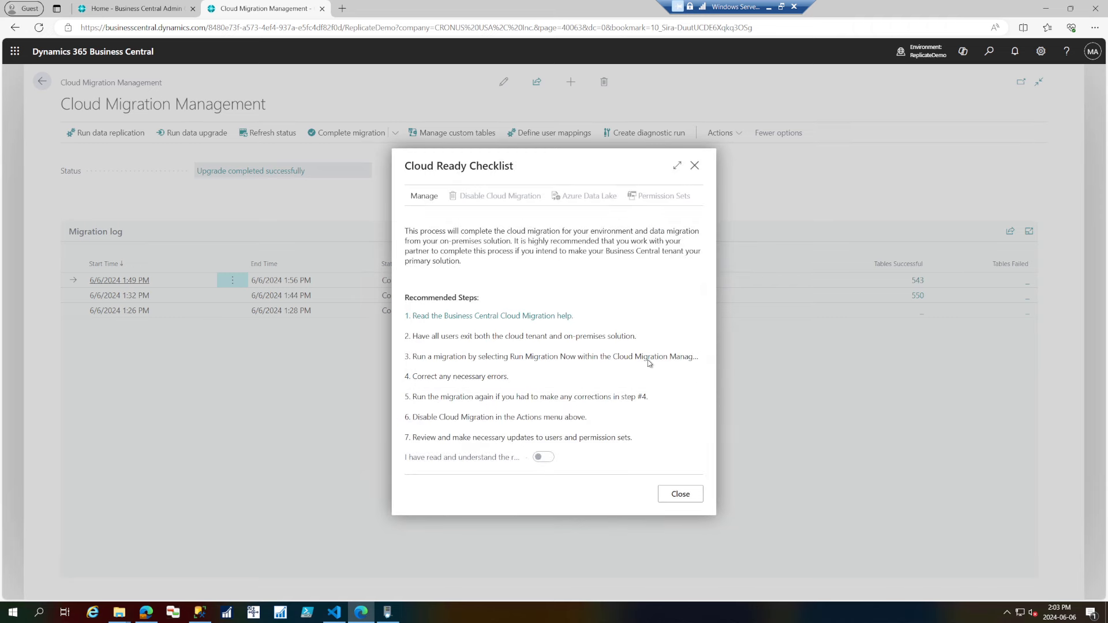
left_click(683, 493)
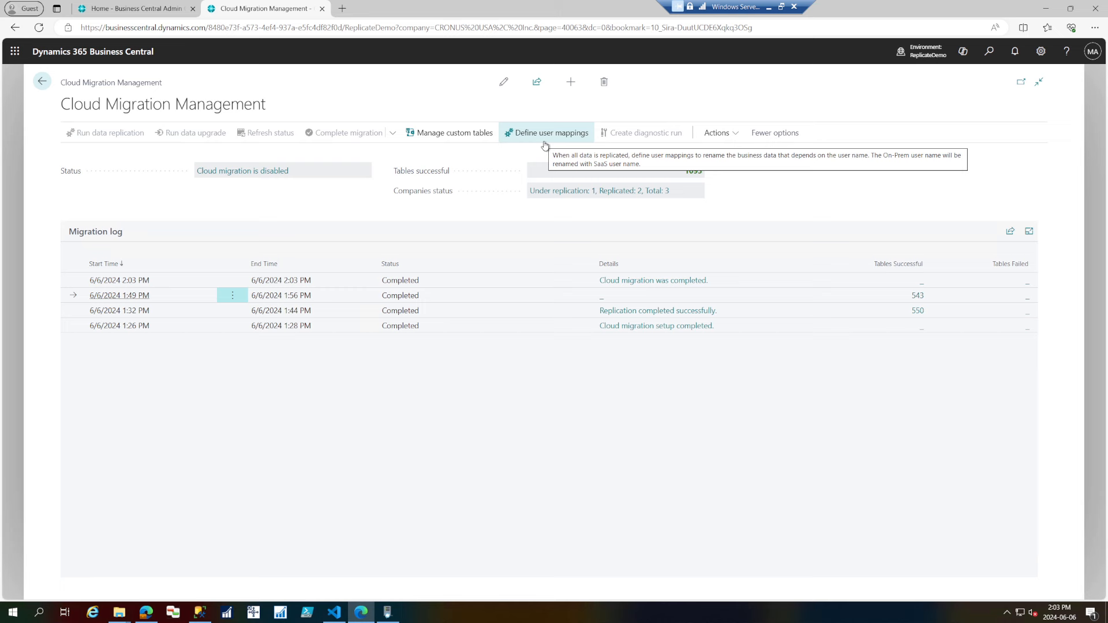
Run Repair companion table records and open the Cloud Migration Sanitize Table page
left_click(718, 132)
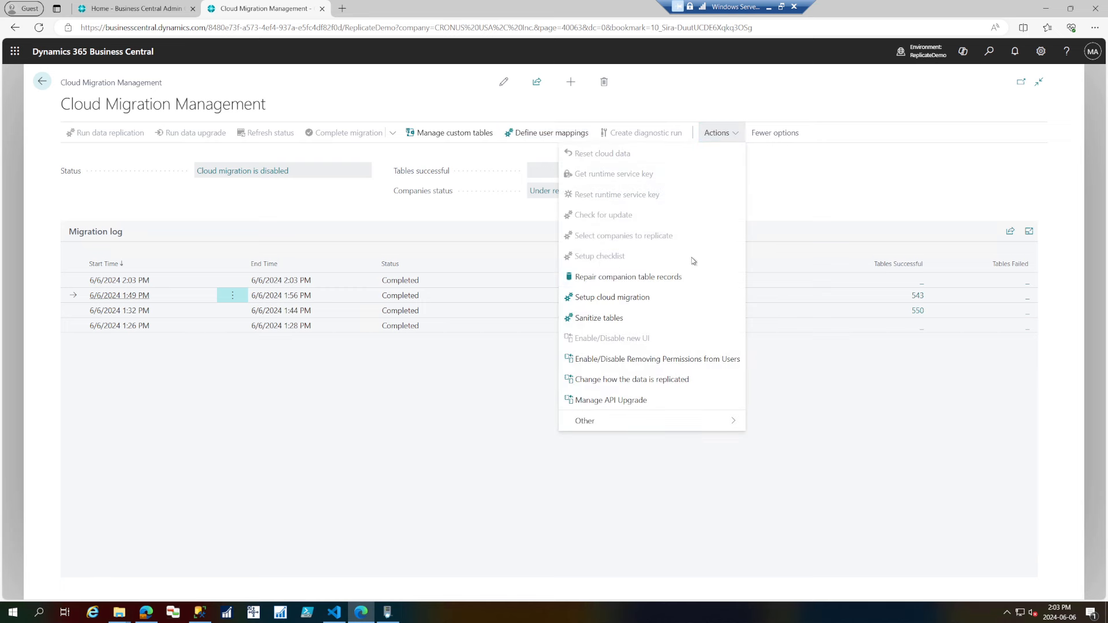
left_click(641, 282)
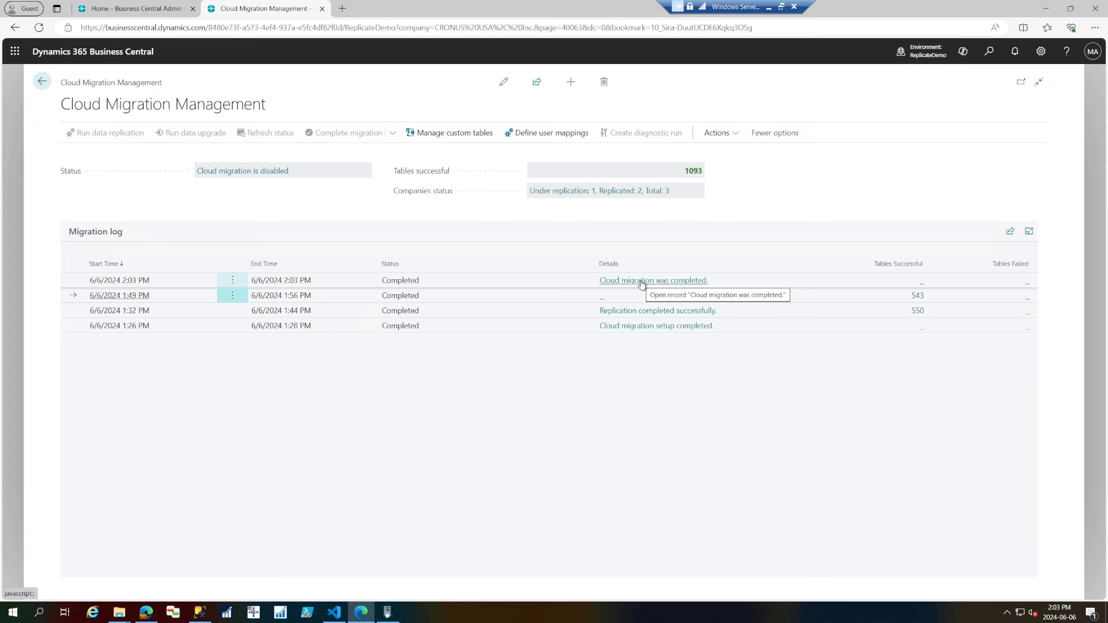
left_click(707, 134)
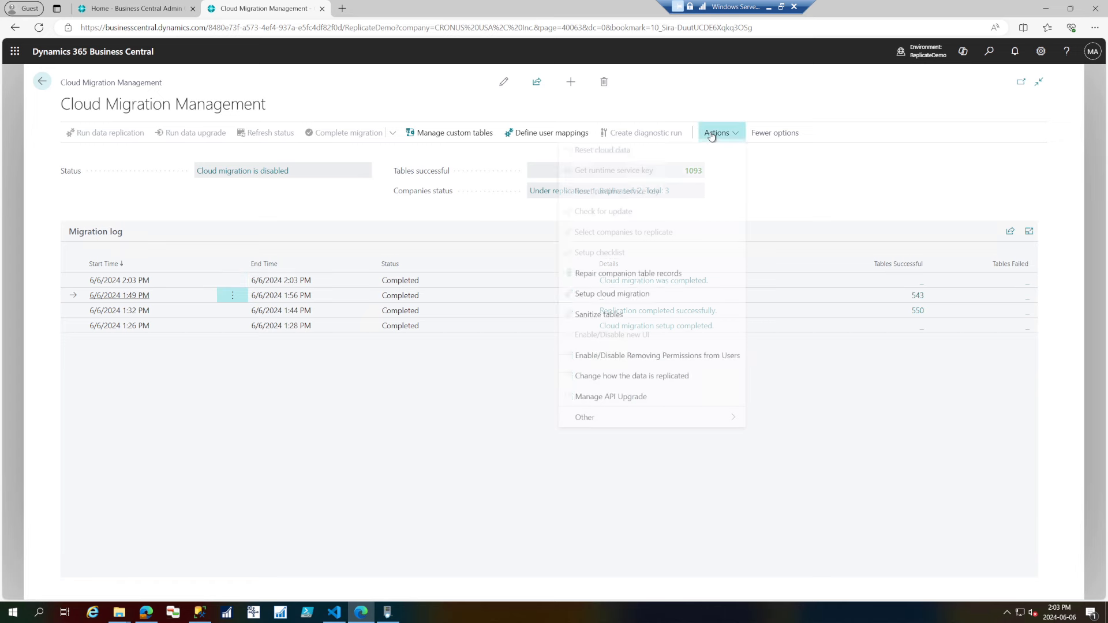
left_click(619, 317)
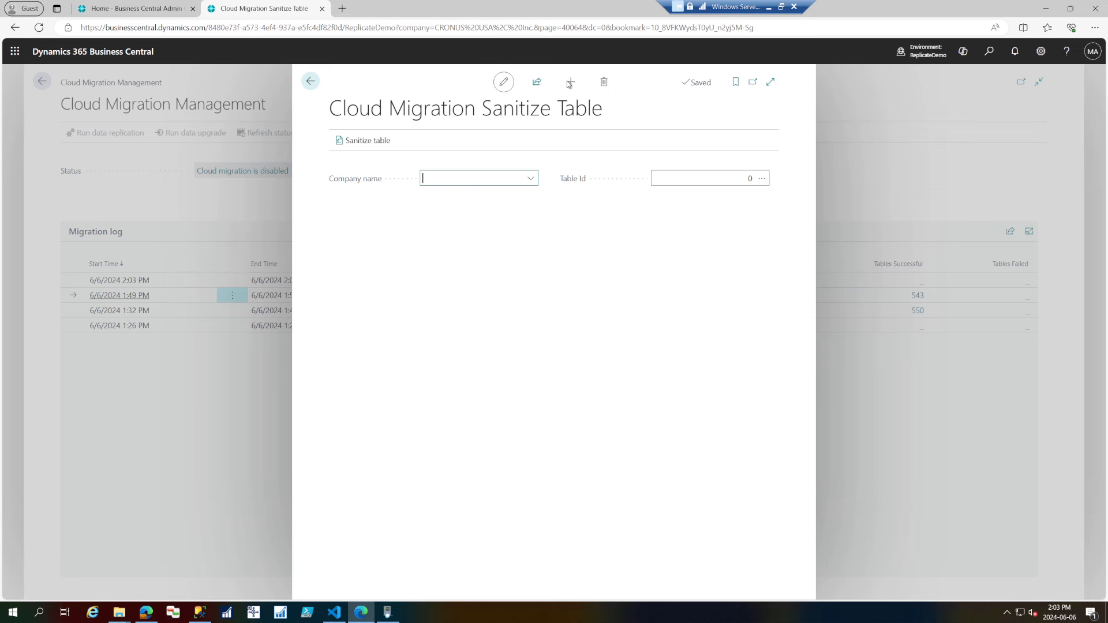
Sanitize table 18 for Demo Company and return to Cloud Migration Management
left_click(532, 180)
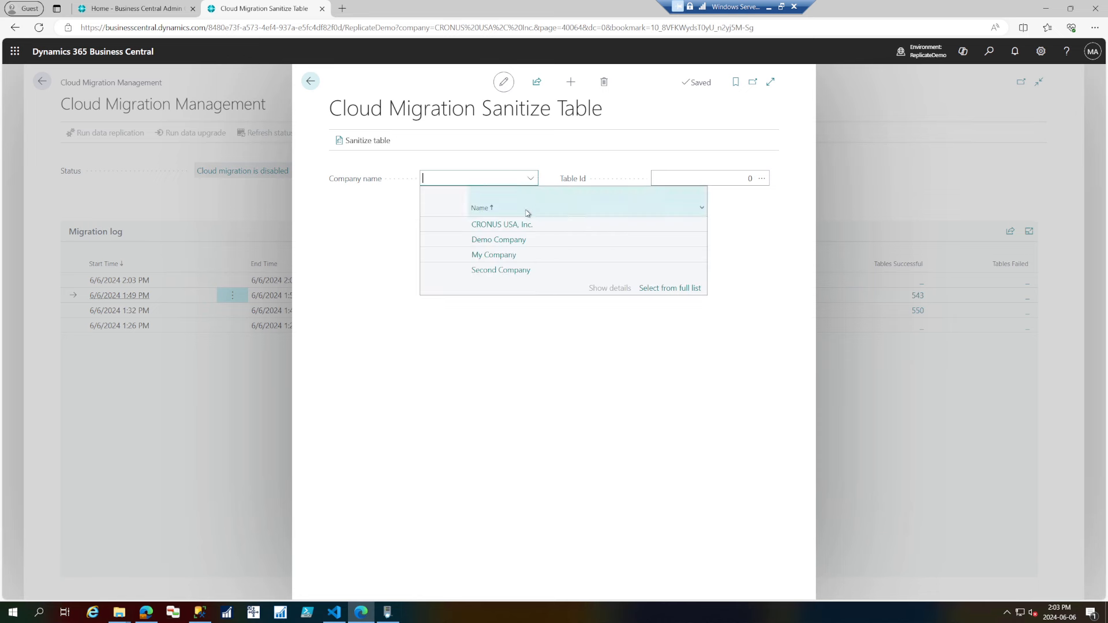
left_click(518, 240)
left_click(736, 180)
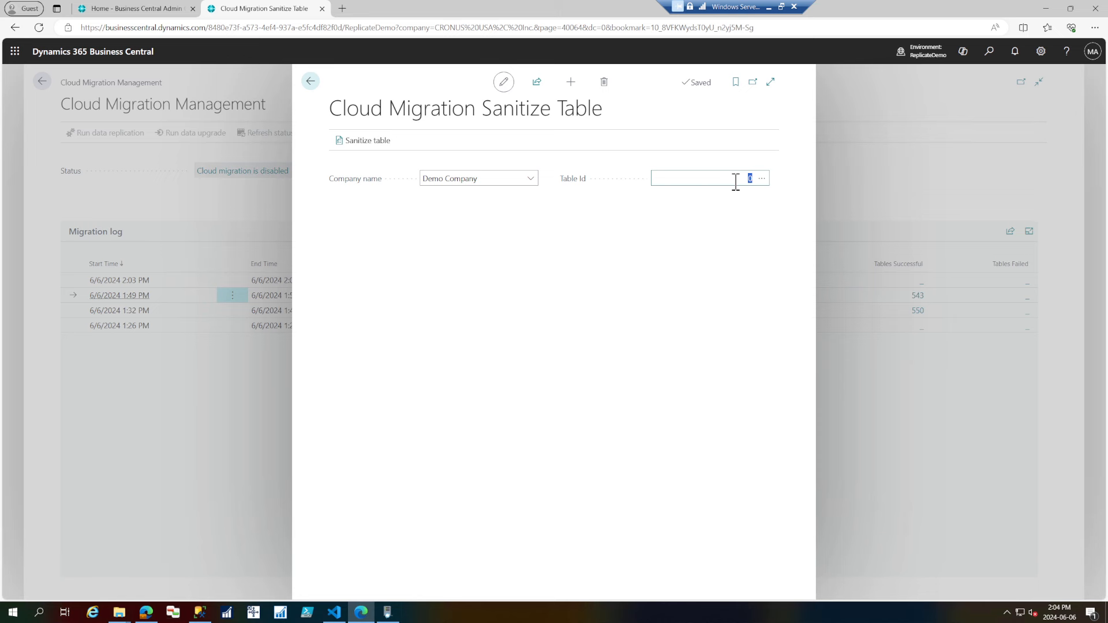
type("18")
key("Tab")
left_click(367, 142)
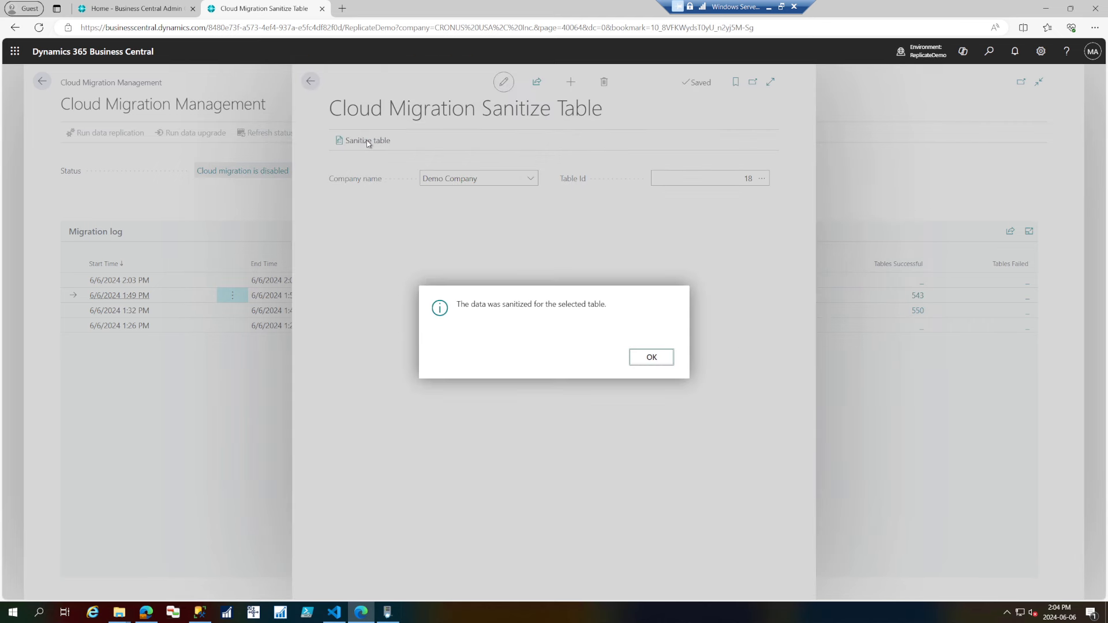
left_click(650, 357)
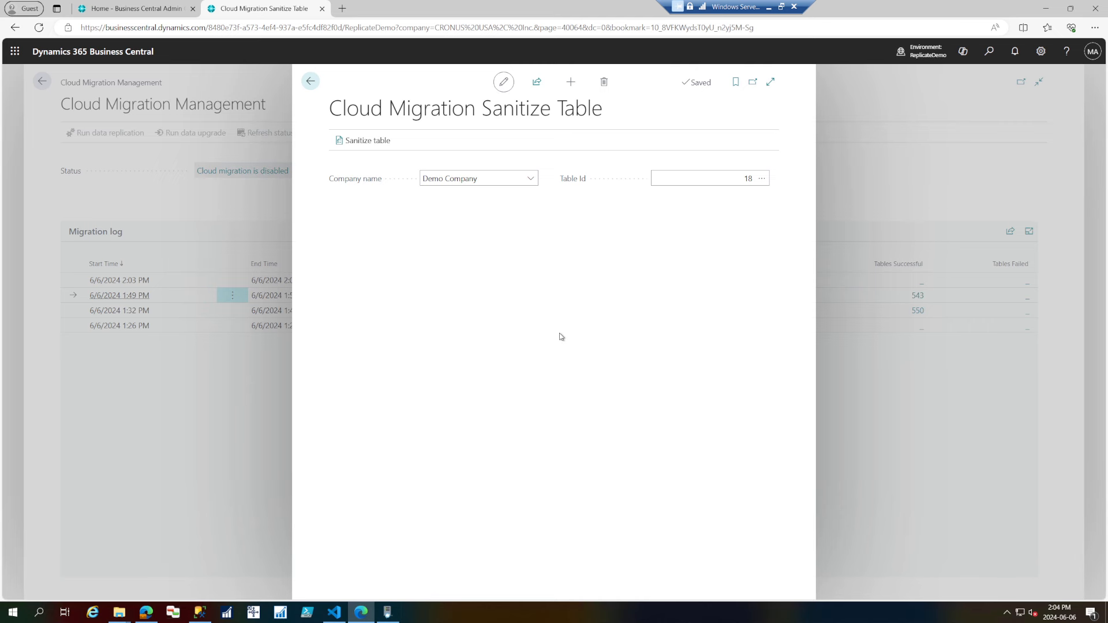
left_click(310, 81)
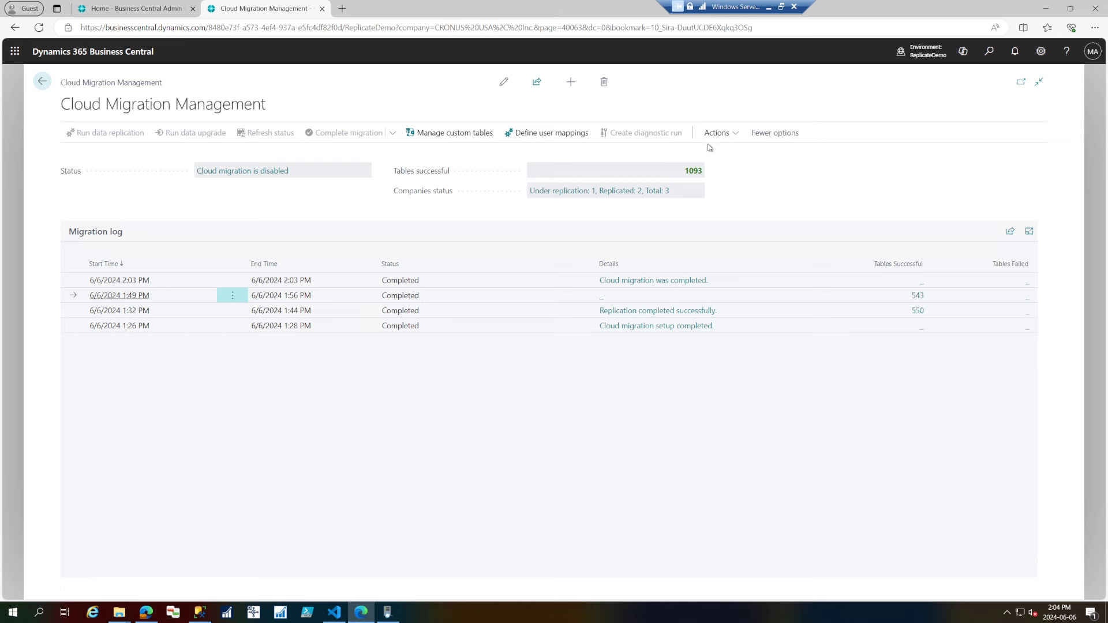
Review the remaining migration actions, leave Cloud Migration Management, and check which permission sets are available before returning to the role center
left_click(737, 134)
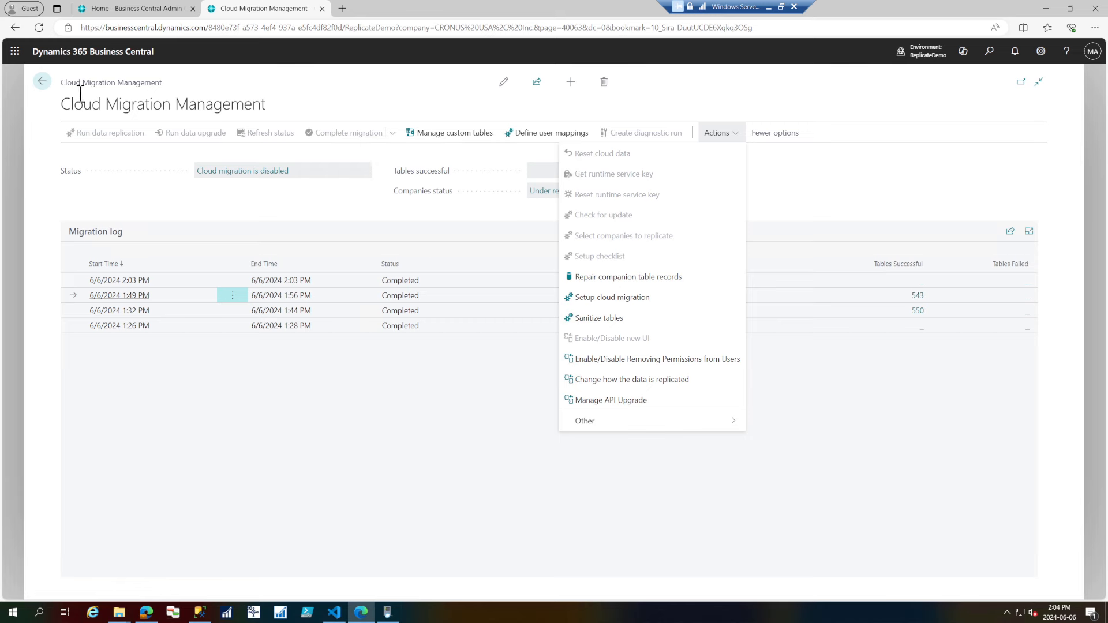
left_click(48, 82)
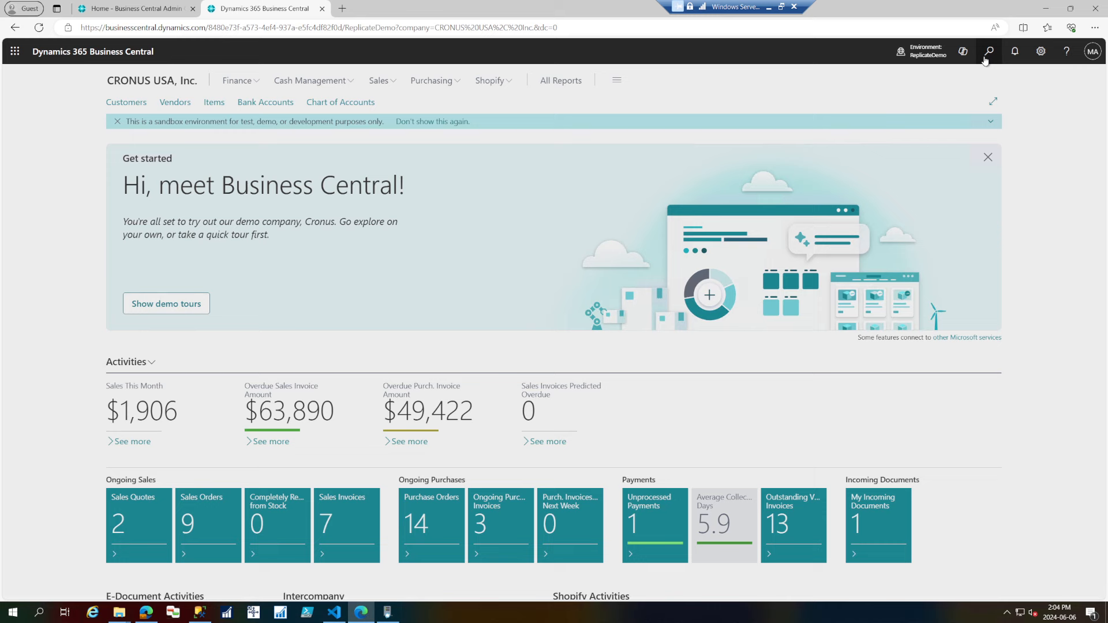
left_click(985, 59)
type("p")
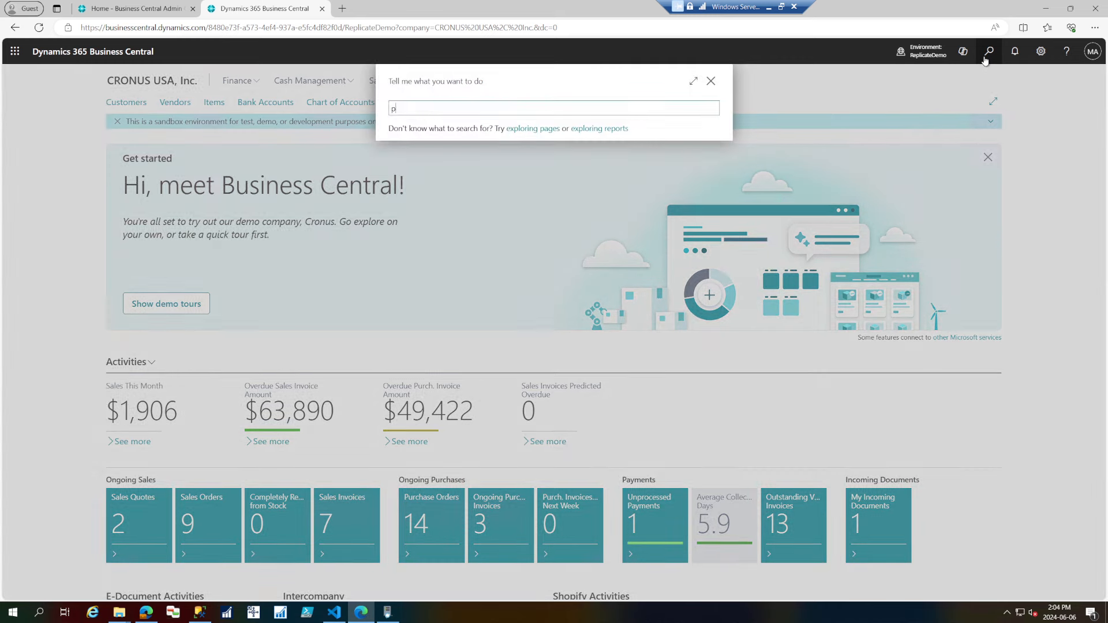
type("ermiss")
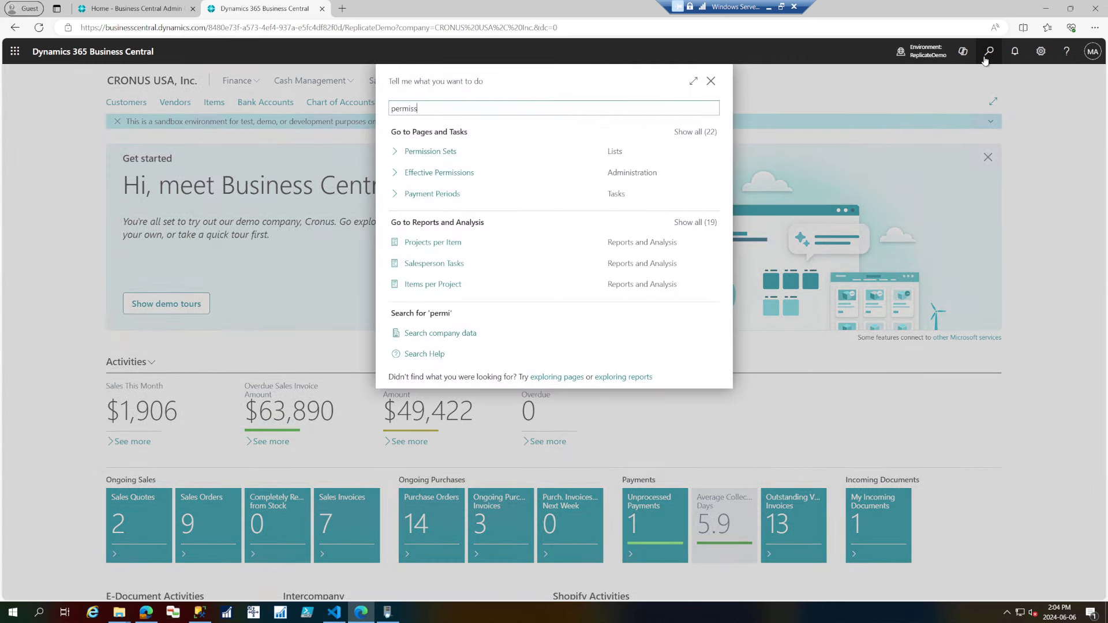
left_click(485, 157)
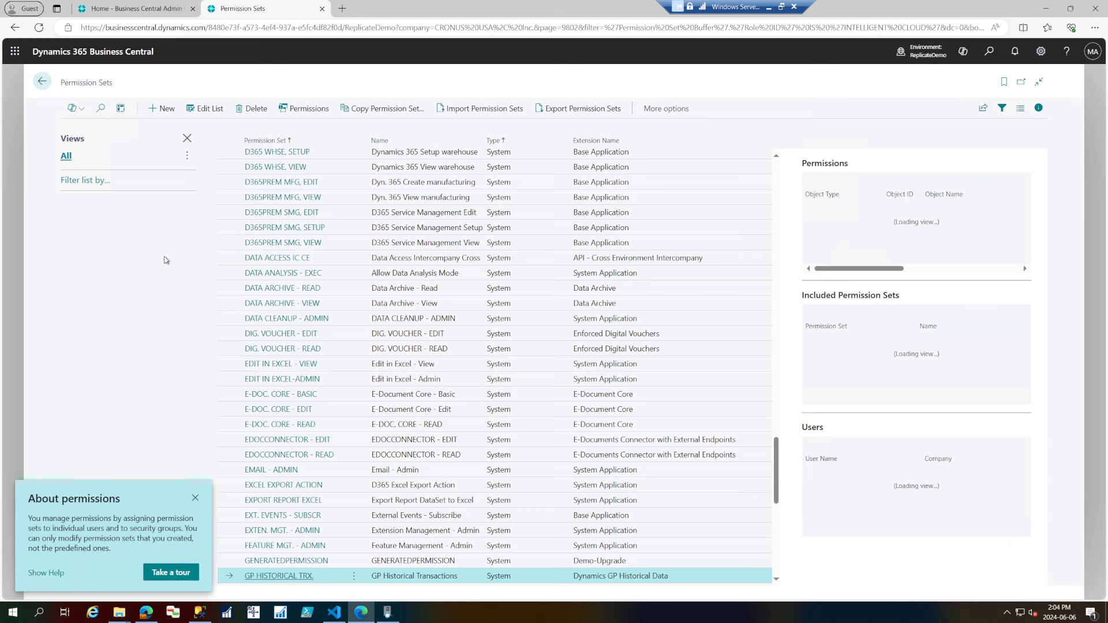
left_click(51, 83)
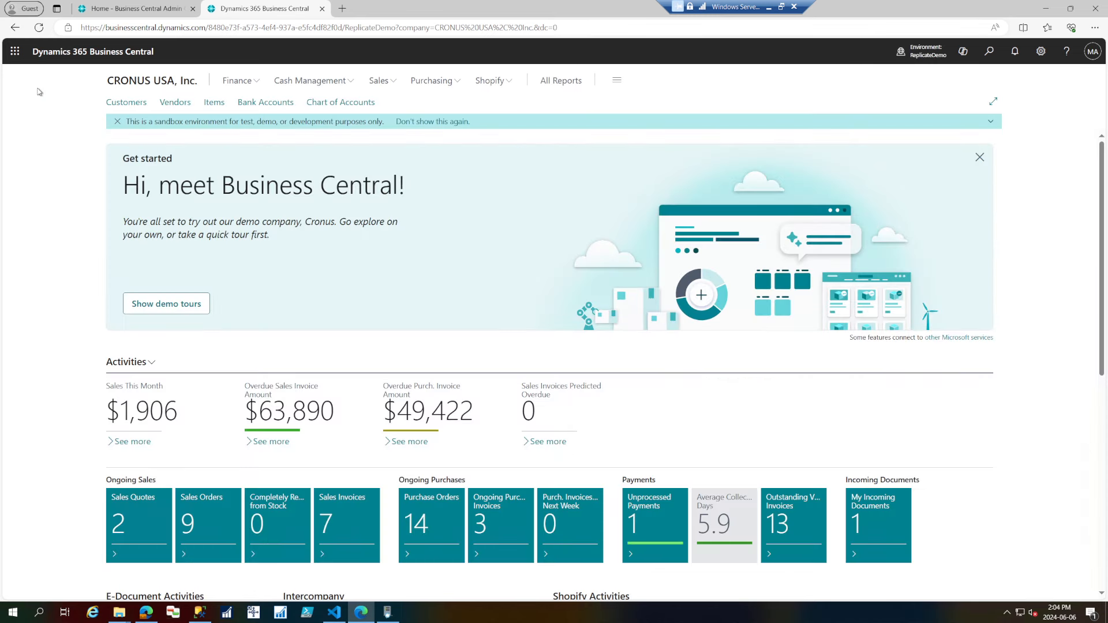
Switch to Demo Company in the ReplicateDemo environment
left_click(899, 53)
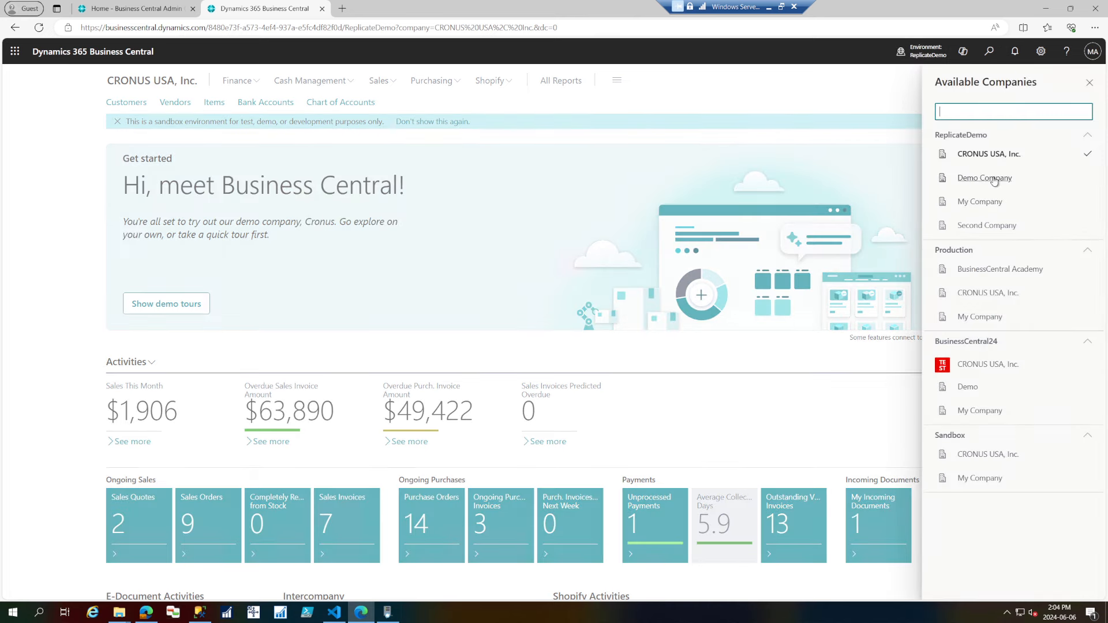
left_click(994, 180)
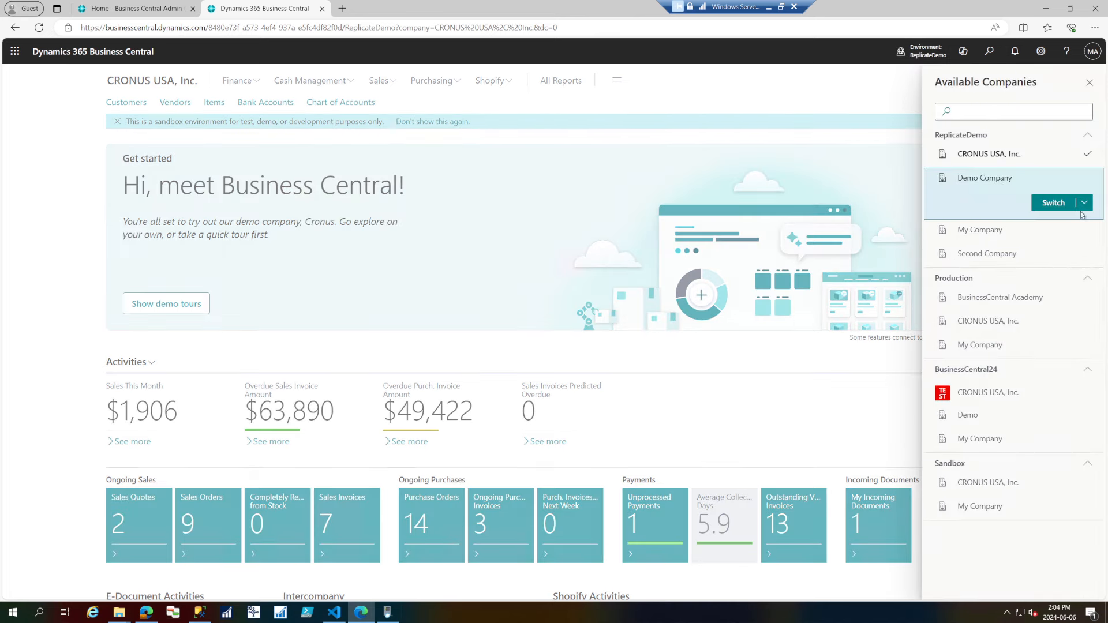
left_click(1047, 201)
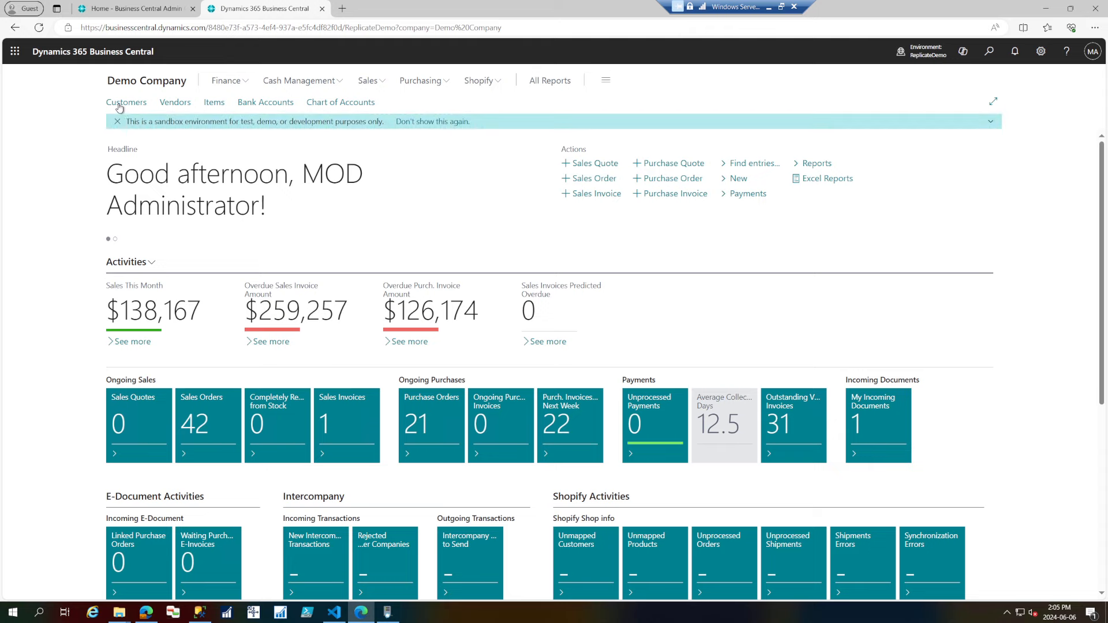
Open the Customers list and check the migrated records through to the custom Demo Code and Demo Number columns
left_click(118, 103)
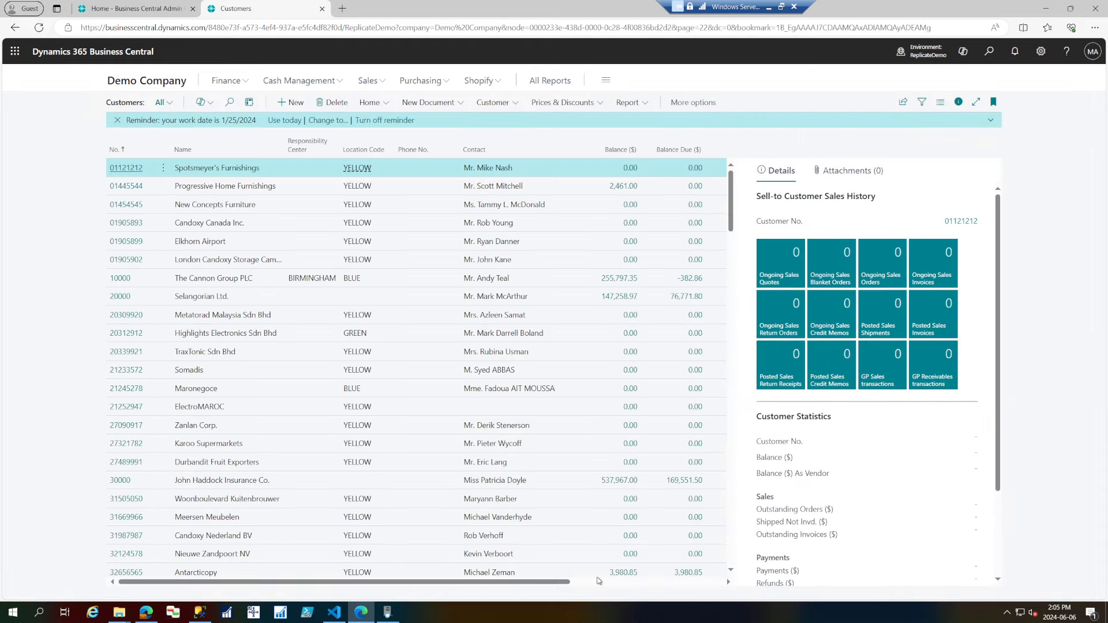
left_click(600, 581)
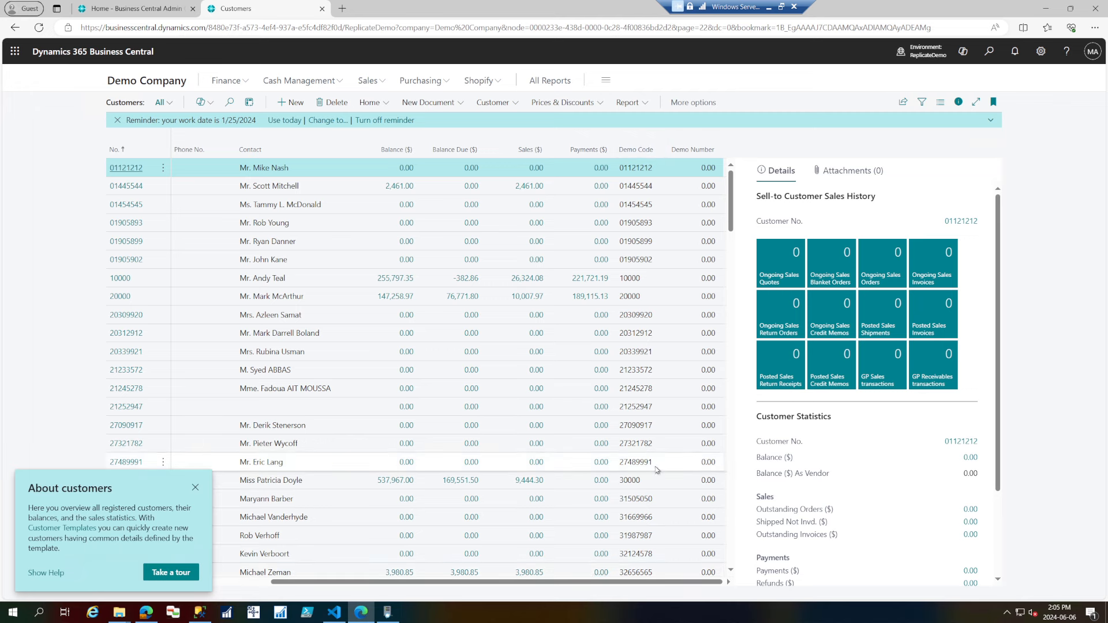
Find and open the General Ledger Entry list, dismiss the action bar tip, and examine the migrated entries across its columns
left_click(994, 55)
type("sd")
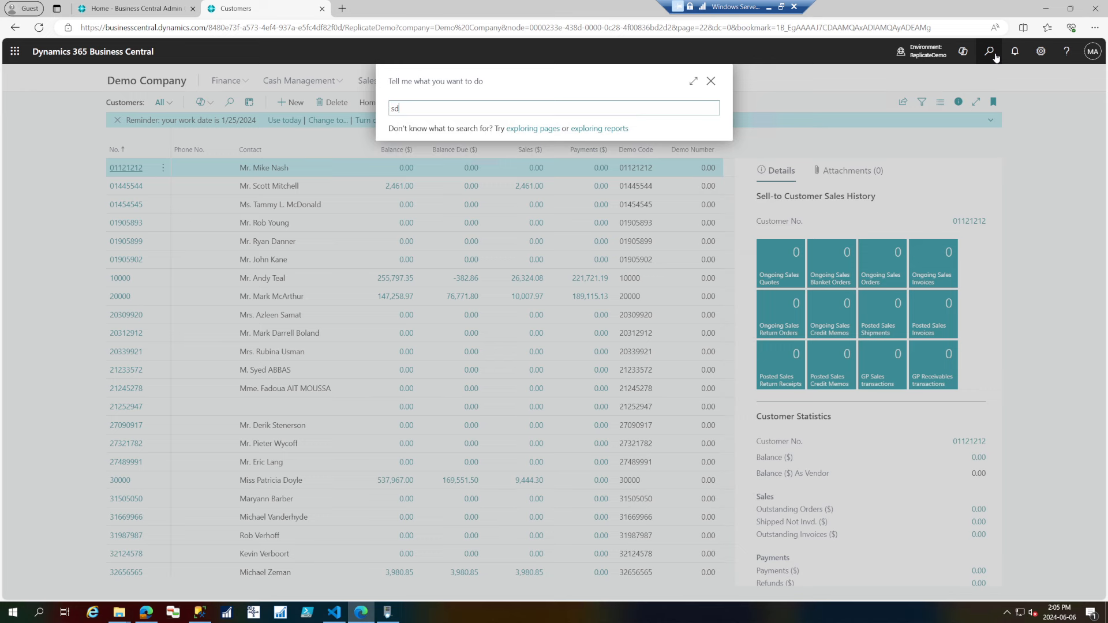
type("h g")
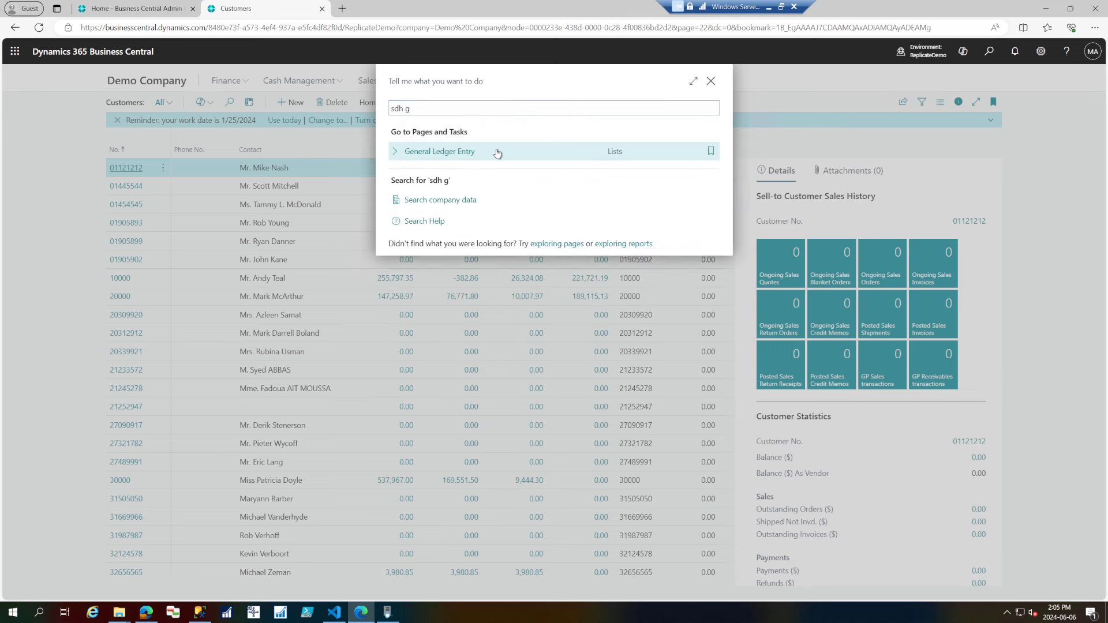
left_click(497, 153)
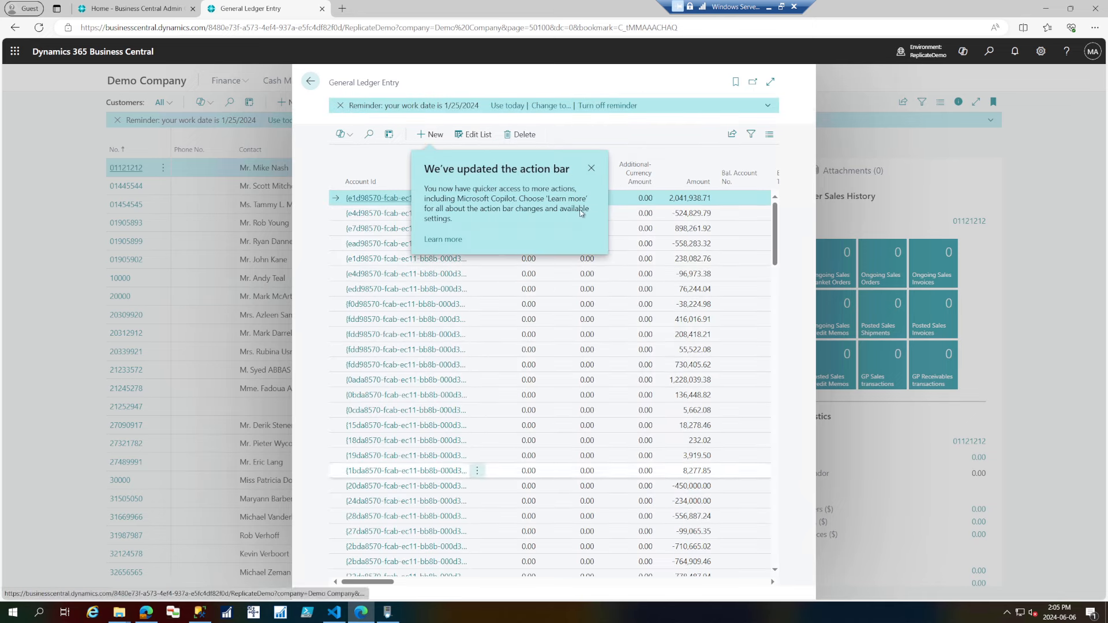
left_click(590, 167)
left_click(476, 582)
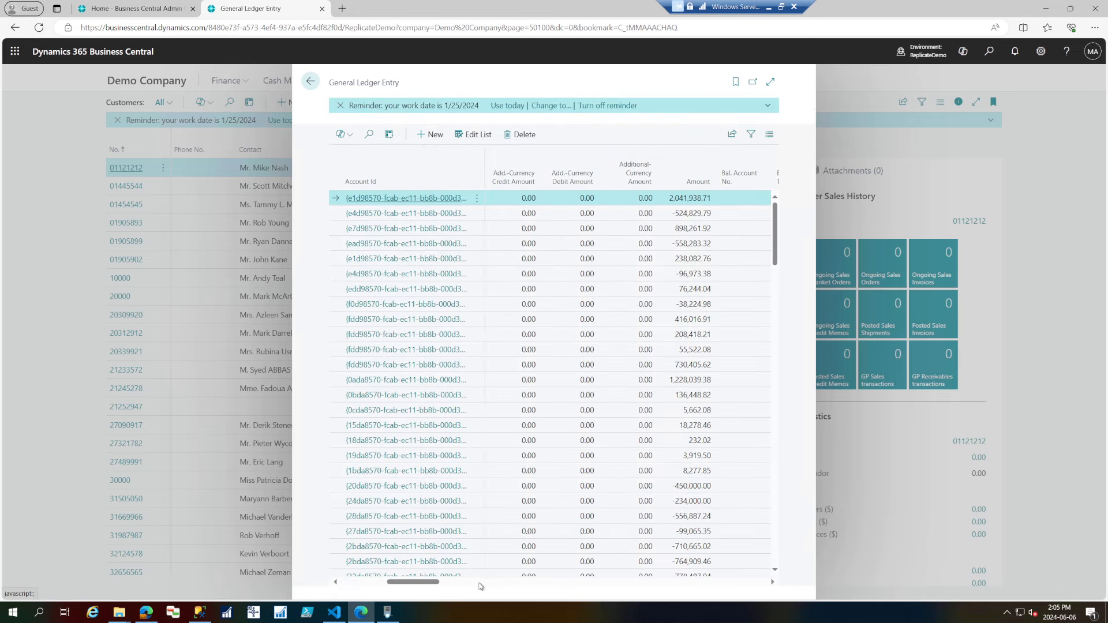
Close the General Ledger Entry list, return to the Demo Company role center, and minimize the browser
left_click(310, 82)
left_click(151, 84)
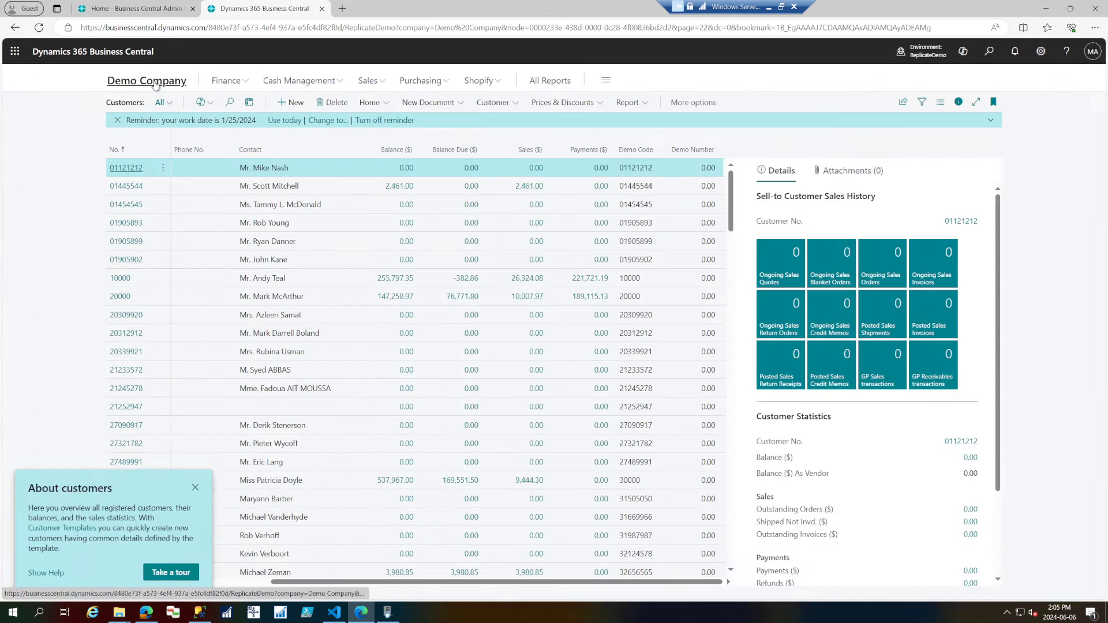
left_click(1045, 9)
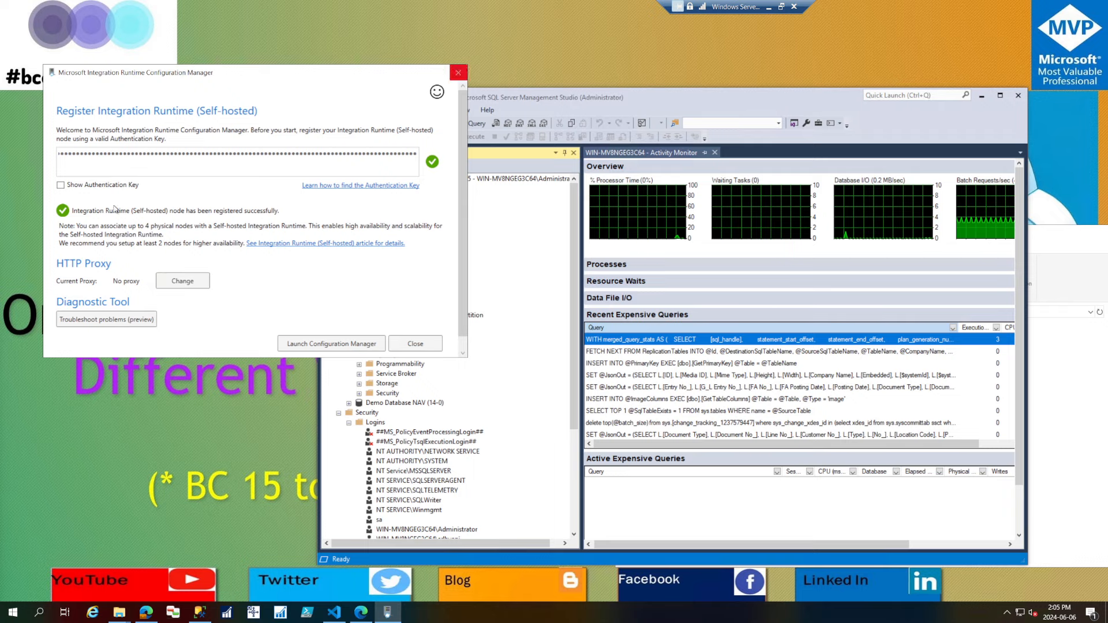